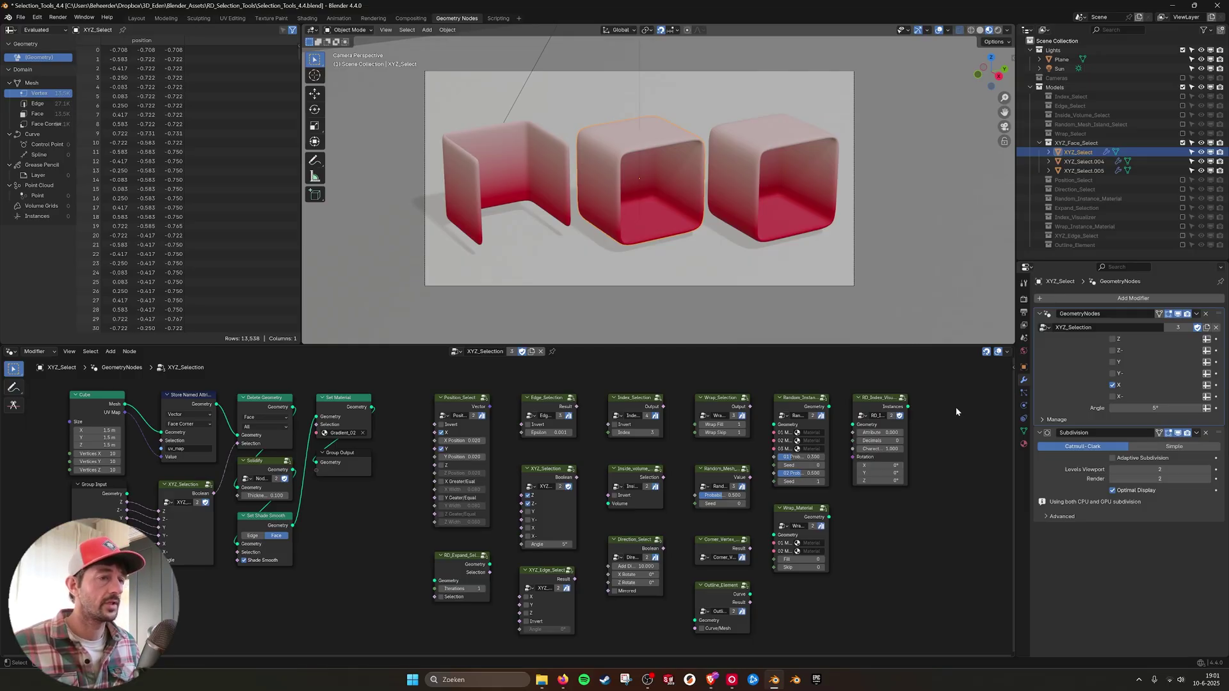
# Step: Look over the selection node groups in the node tree, from Position_Select and Edge_Selection to XYZ_Selection and Inside_Volume
pyautogui.moveTo(405, 362); pyautogui.dragTo(909, 589)
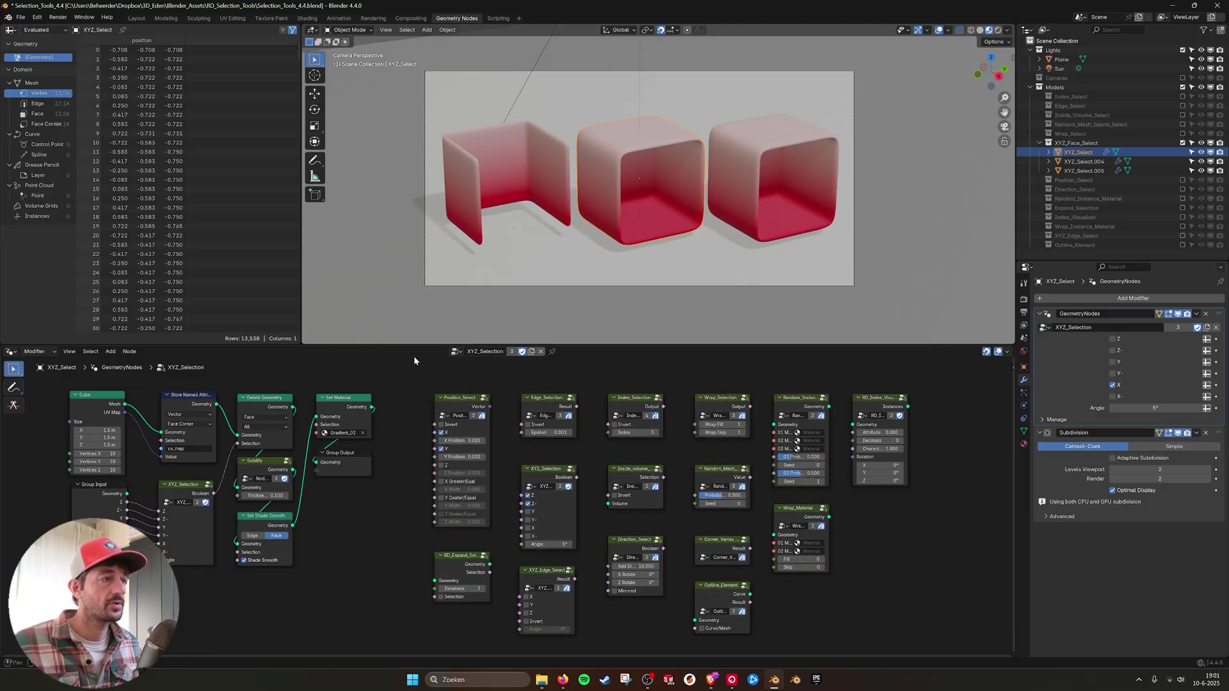
pyautogui.click(462, 401)
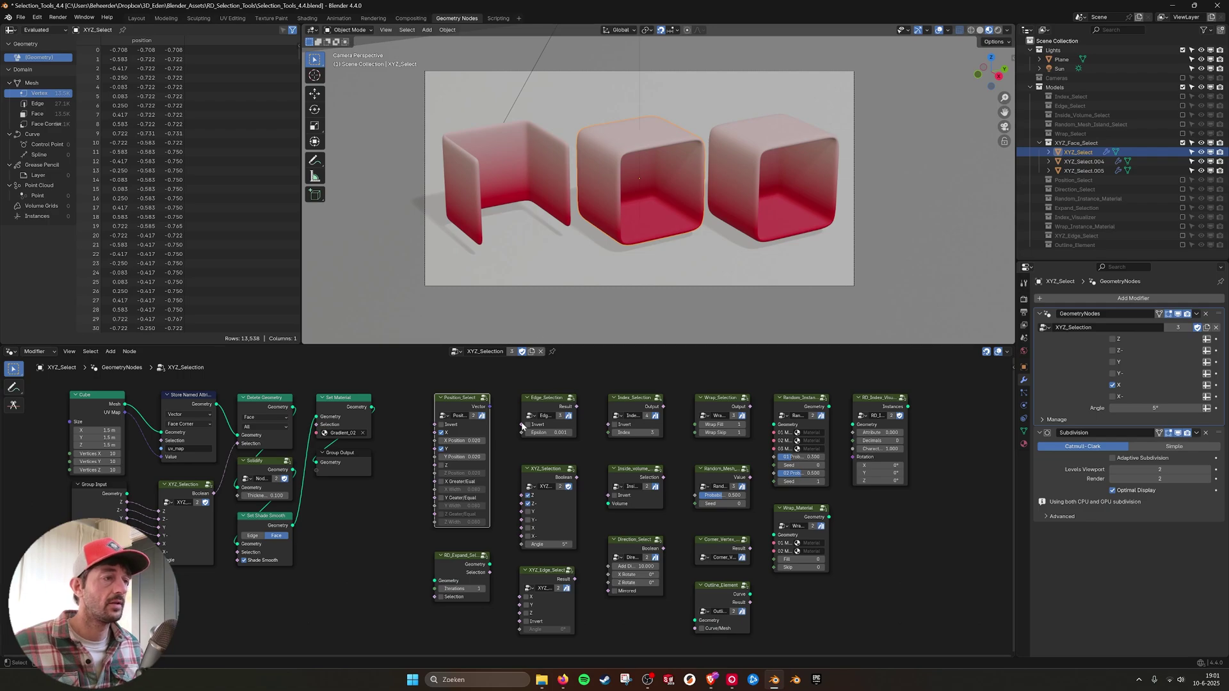
pyautogui.click(545, 399)
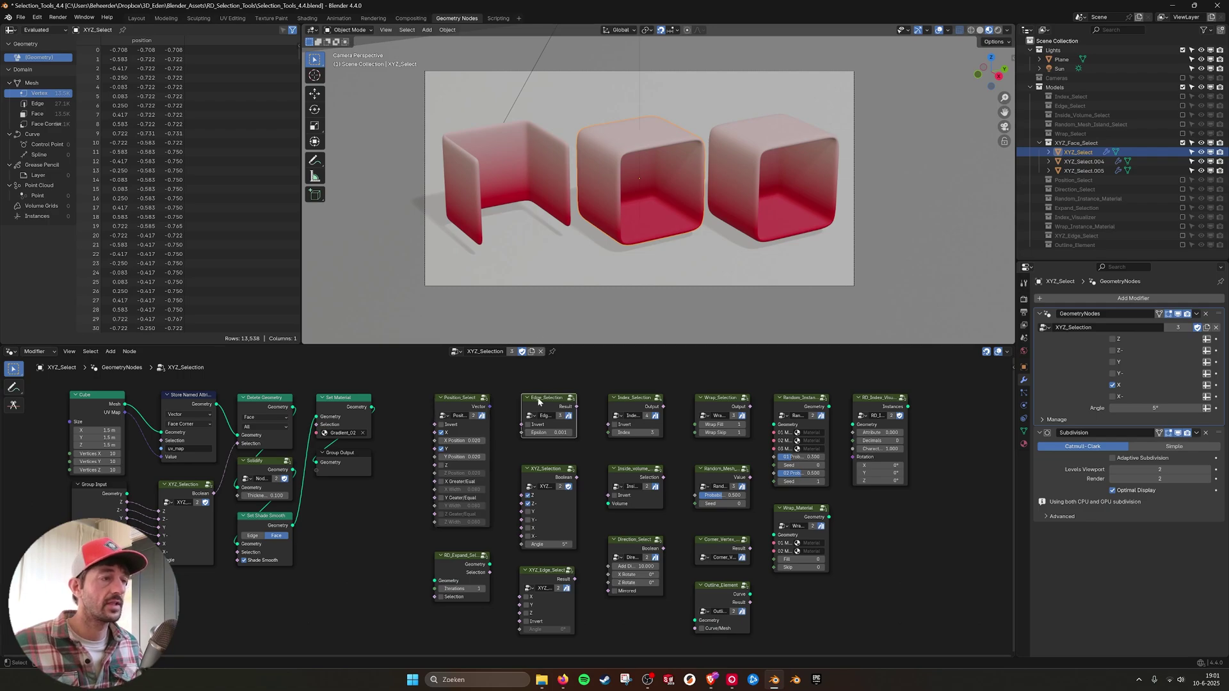
pyautogui.click(640, 400)
pyautogui.click(558, 475)
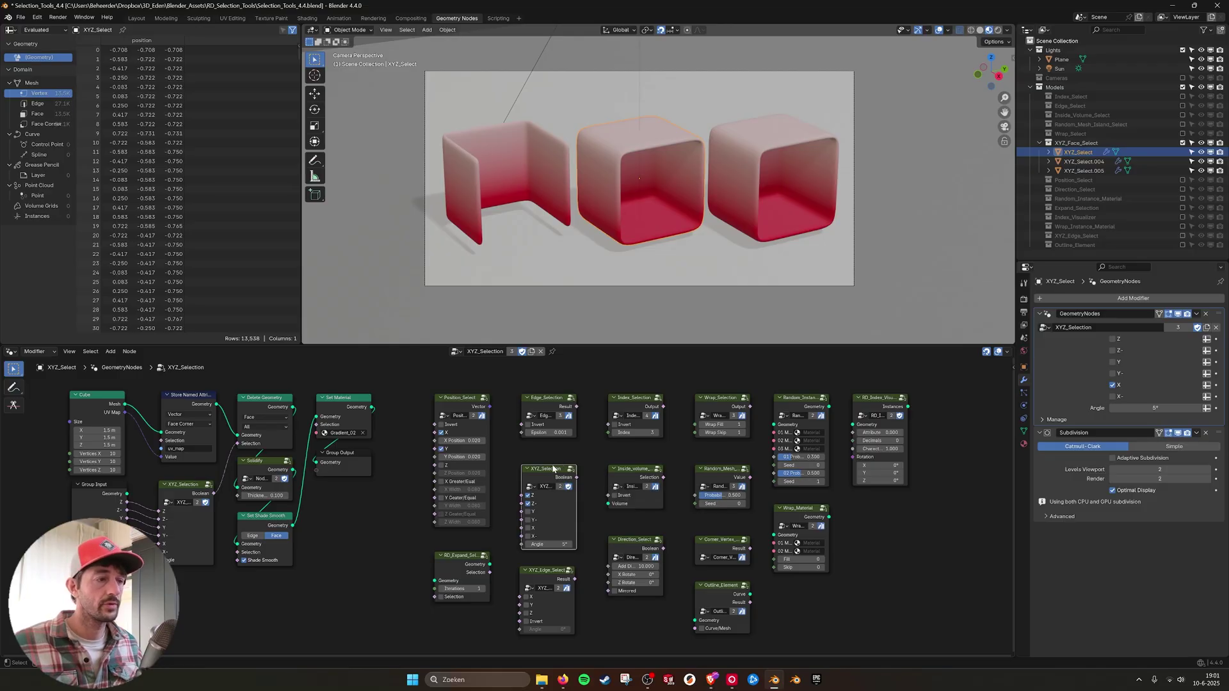
pyautogui.click(644, 475)
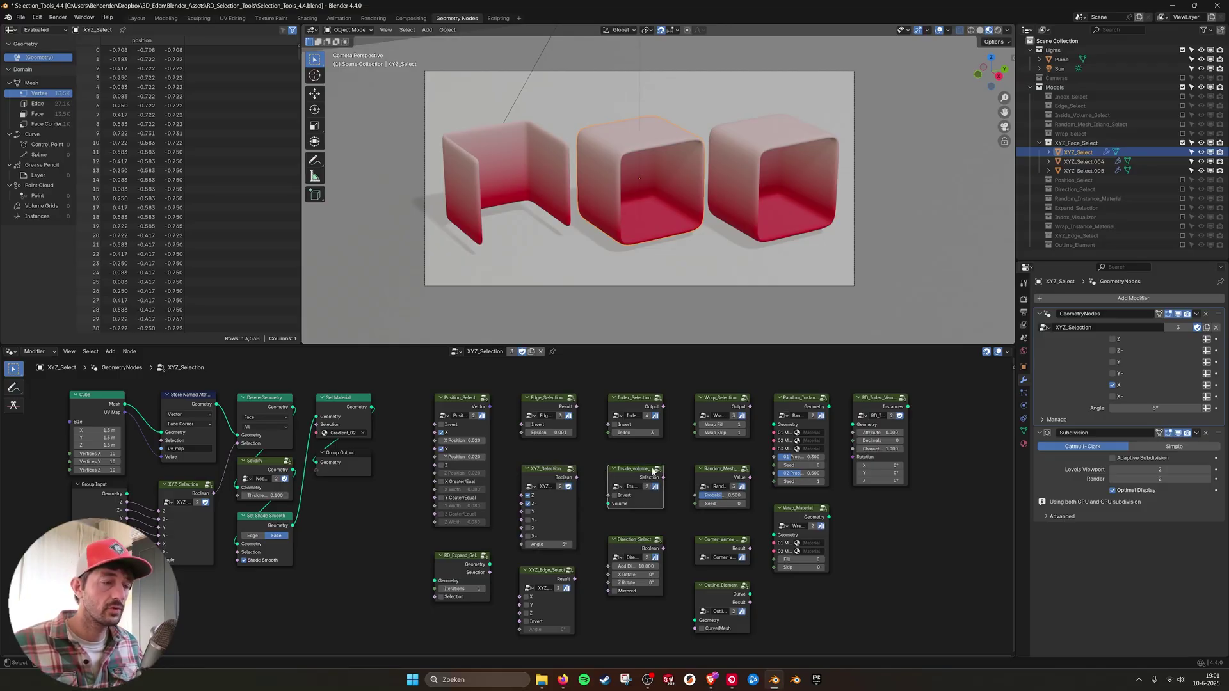
pyautogui.click(595, 472)
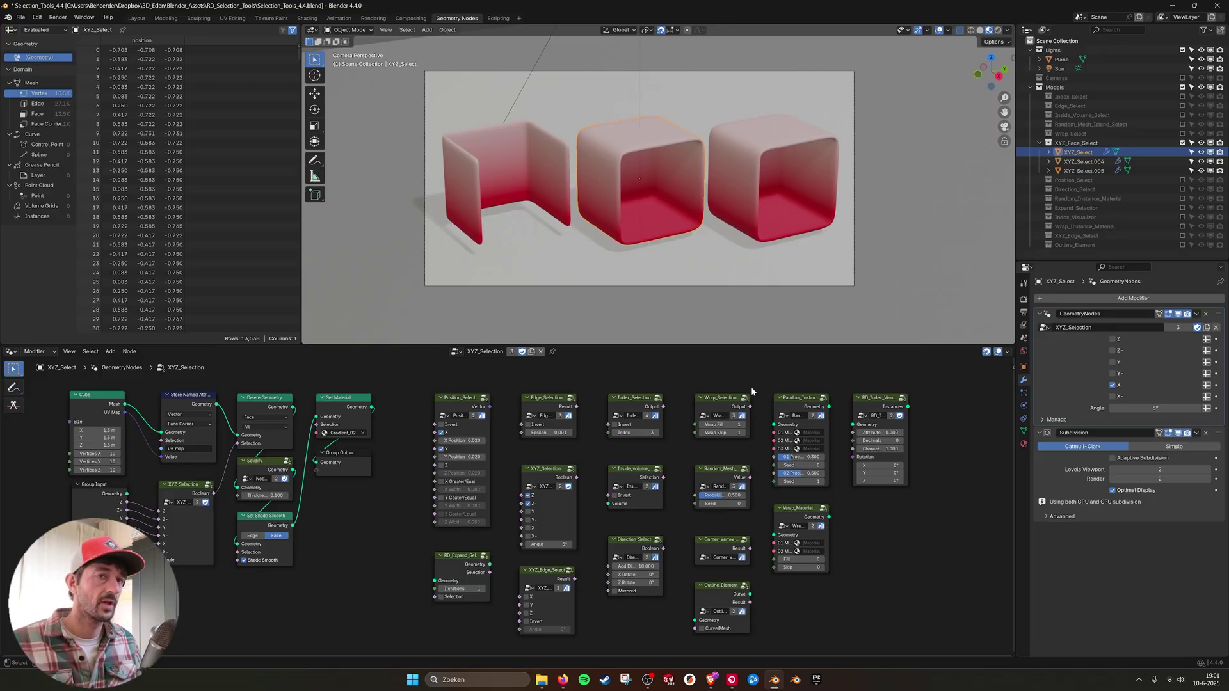
# Step: Hide the XYZ_Face_Select collection and briefly show each model collection from Index_Select through Wrap_Select, one at a time
pyautogui.click(1182, 143)
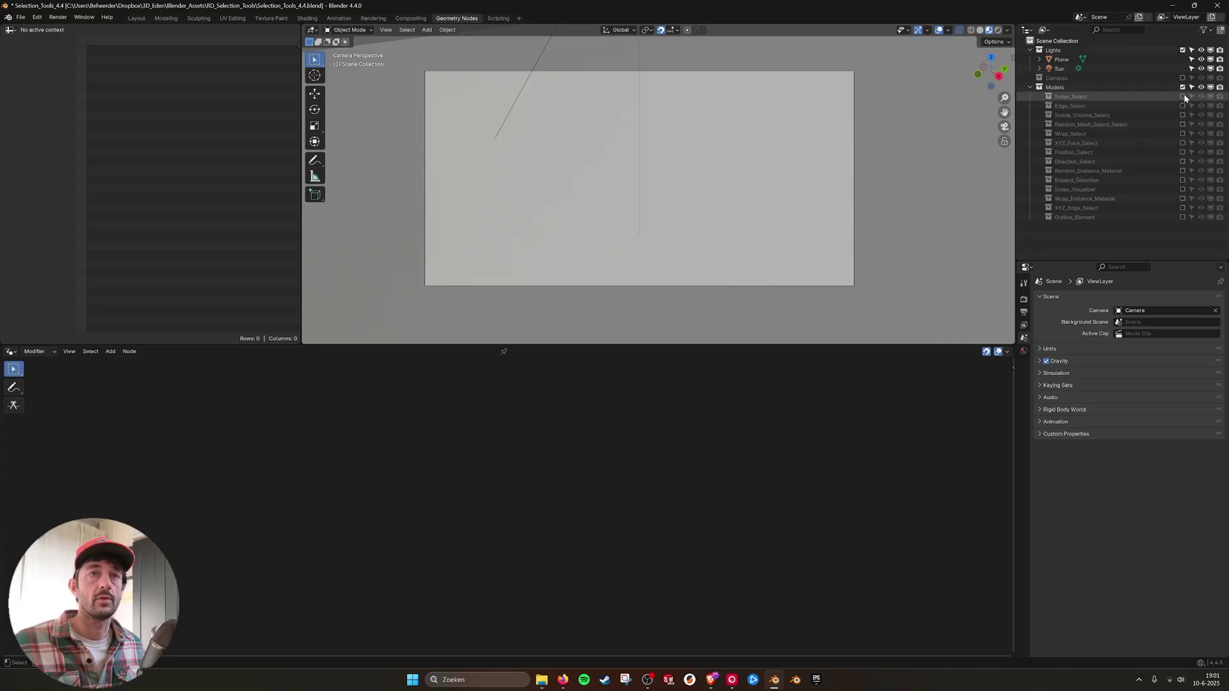
pyautogui.click(1182, 97)
pyautogui.click(1182, 97)
pyautogui.click(1182, 106)
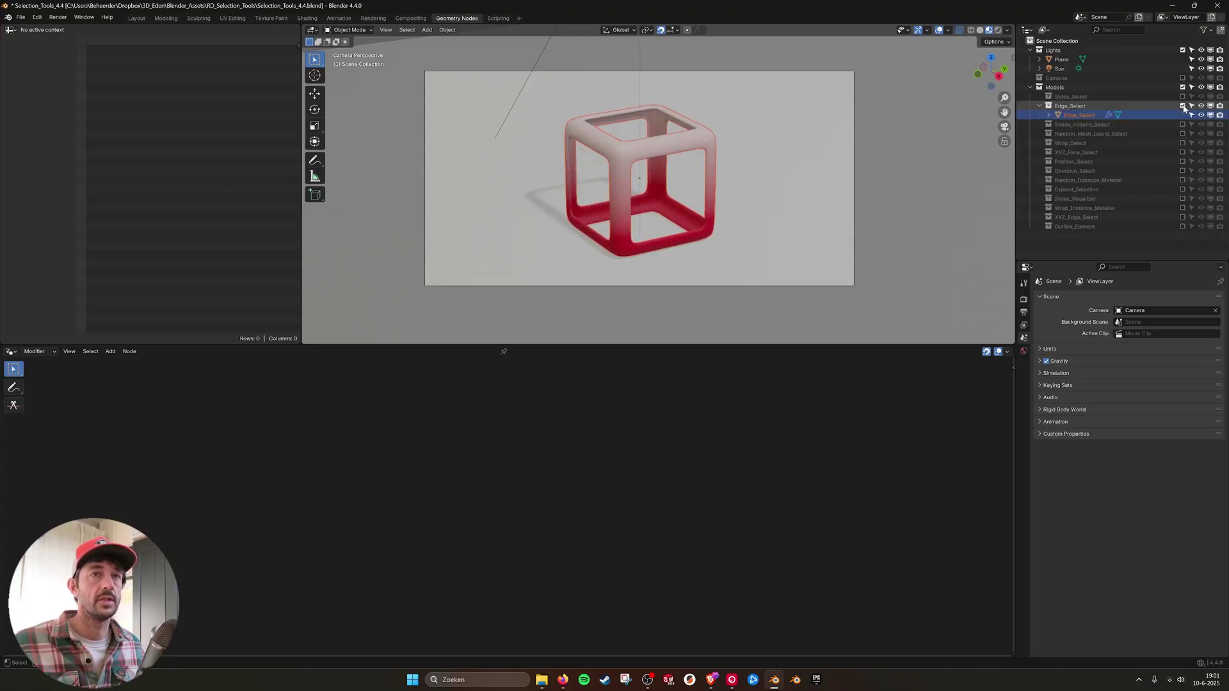
pyautogui.click(1182, 106)
pyautogui.click(1182, 116)
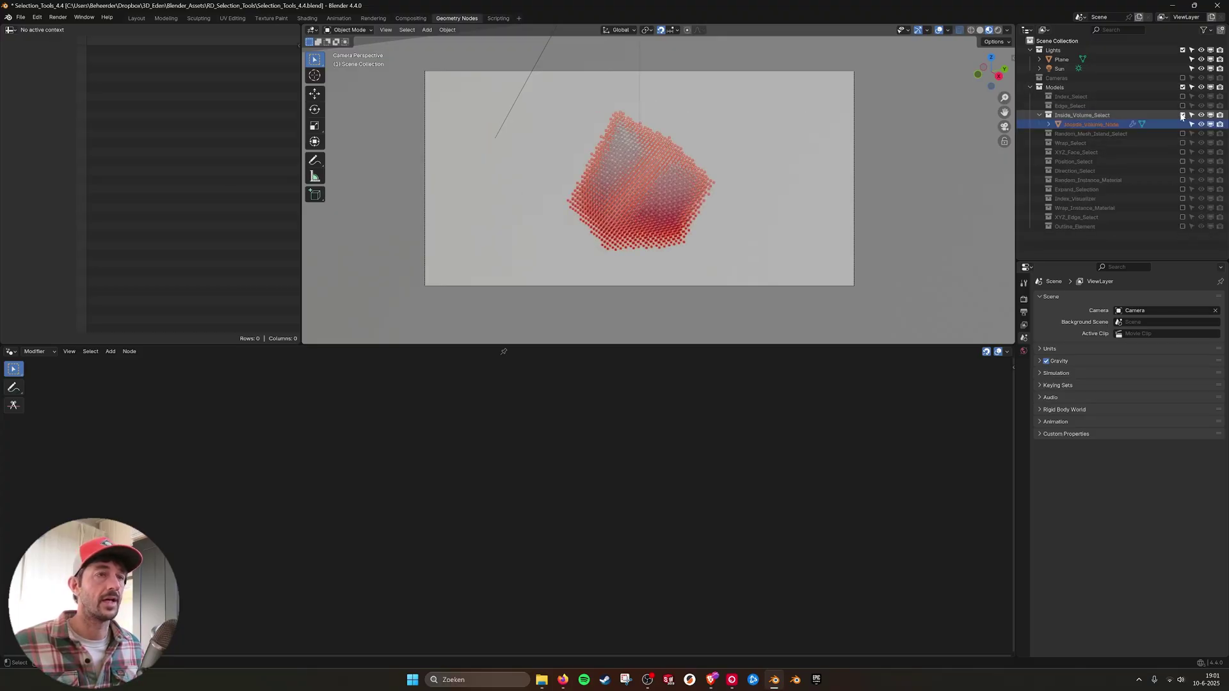
pyautogui.click(1182, 115)
pyautogui.click(1182, 125)
pyautogui.click(1183, 124)
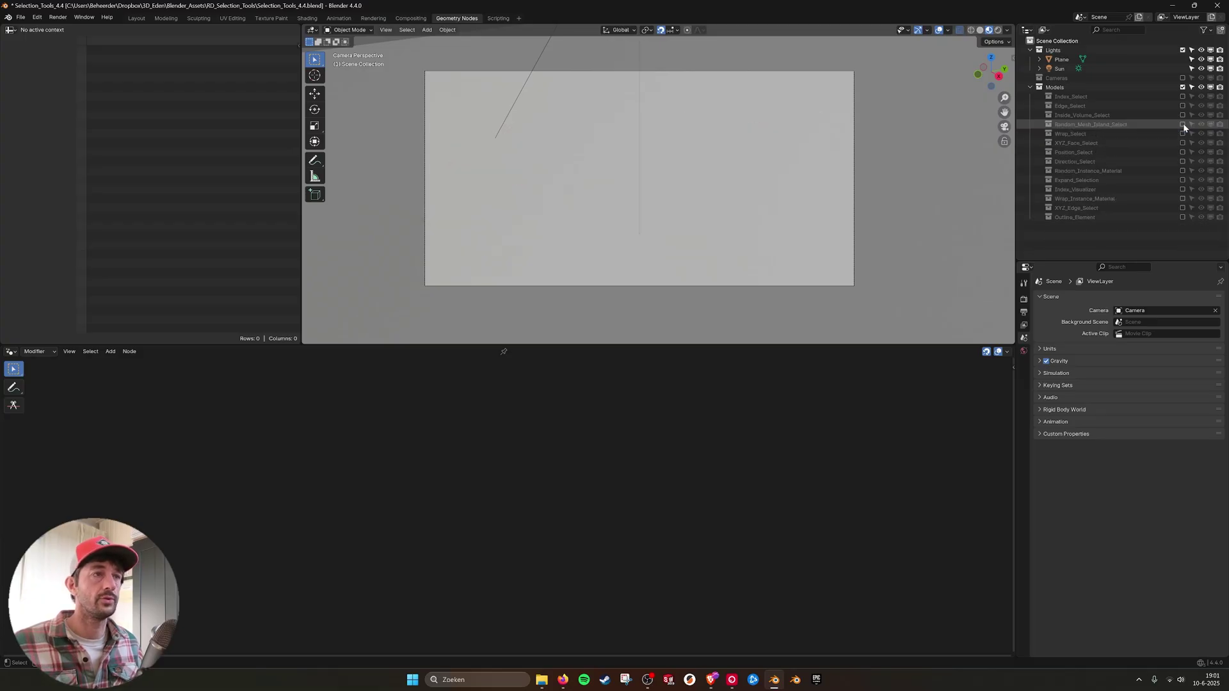
pyautogui.click(1183, 133)
pyautogui.click(1183, 134)
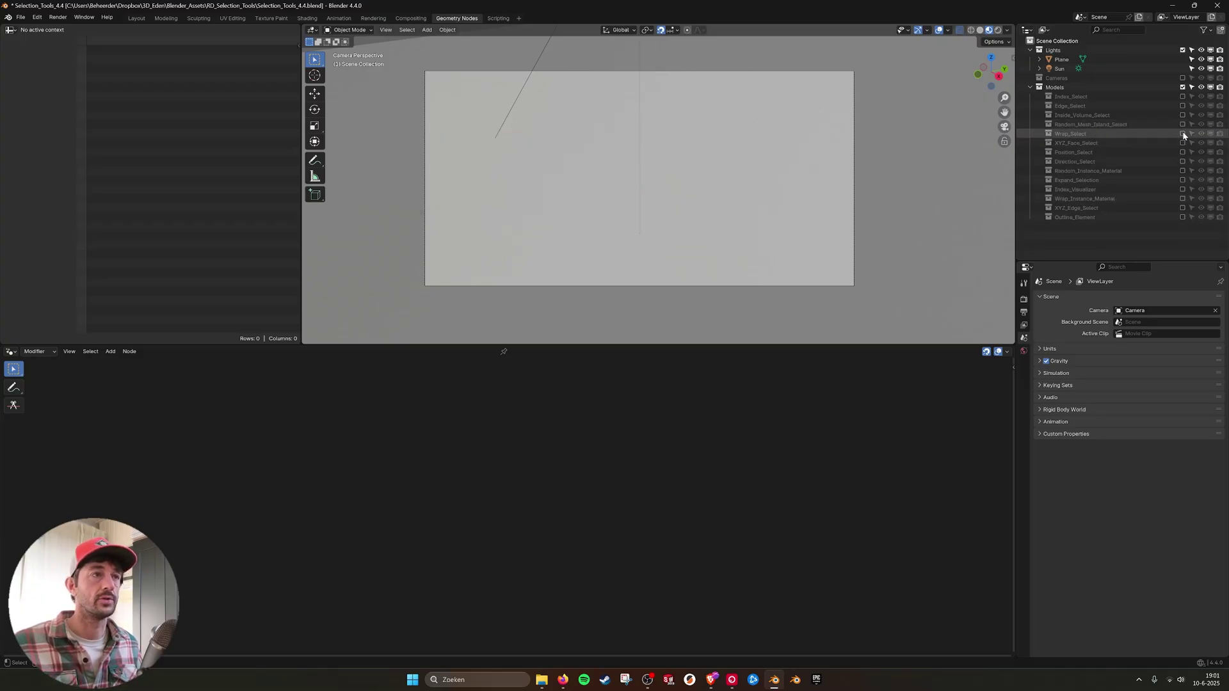
# Step: Enable the Index_Select collection and select the middle sphere grid to bring up its node tree
pyautogui.click(1182, 96)
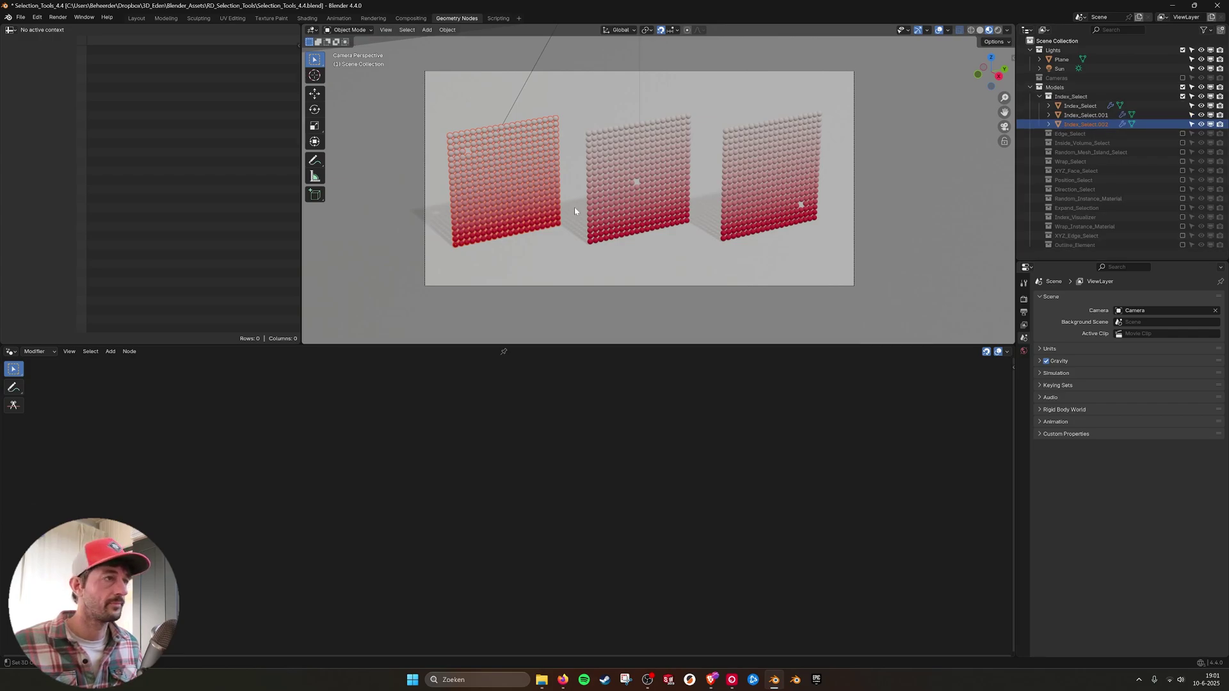
pyautogui.click(624, 178)
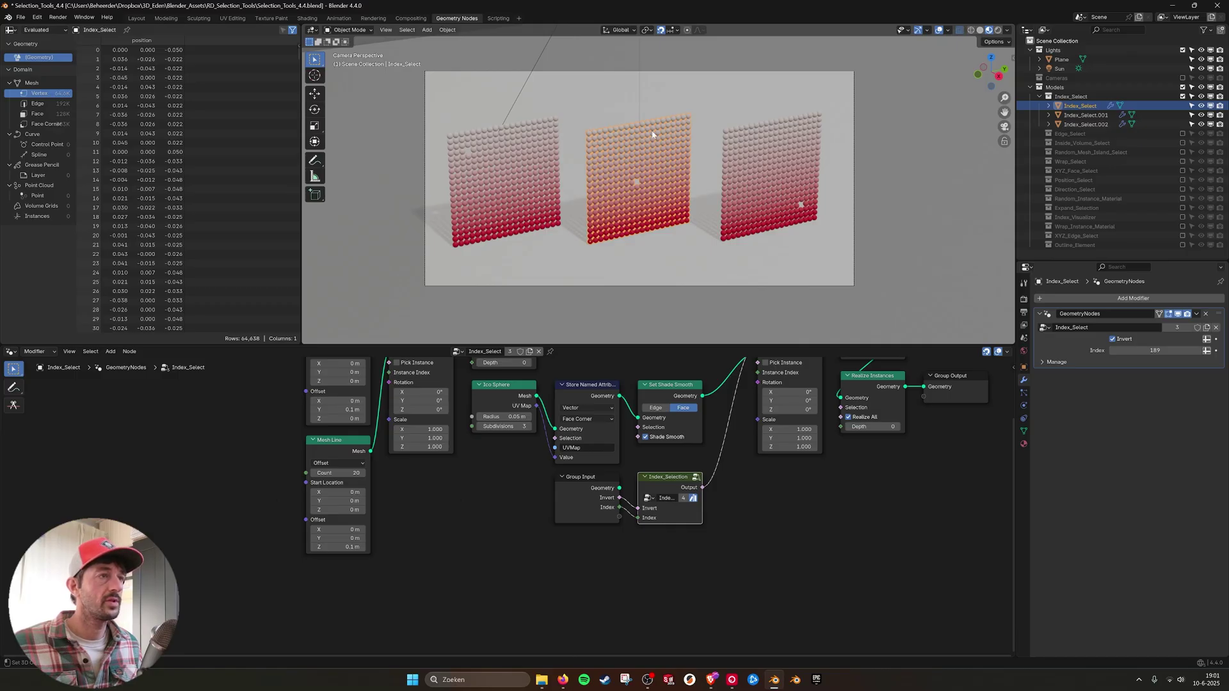
pyautogui.moveTo(645, 498); pyautogui.dragTo(591, 567, button='middle')
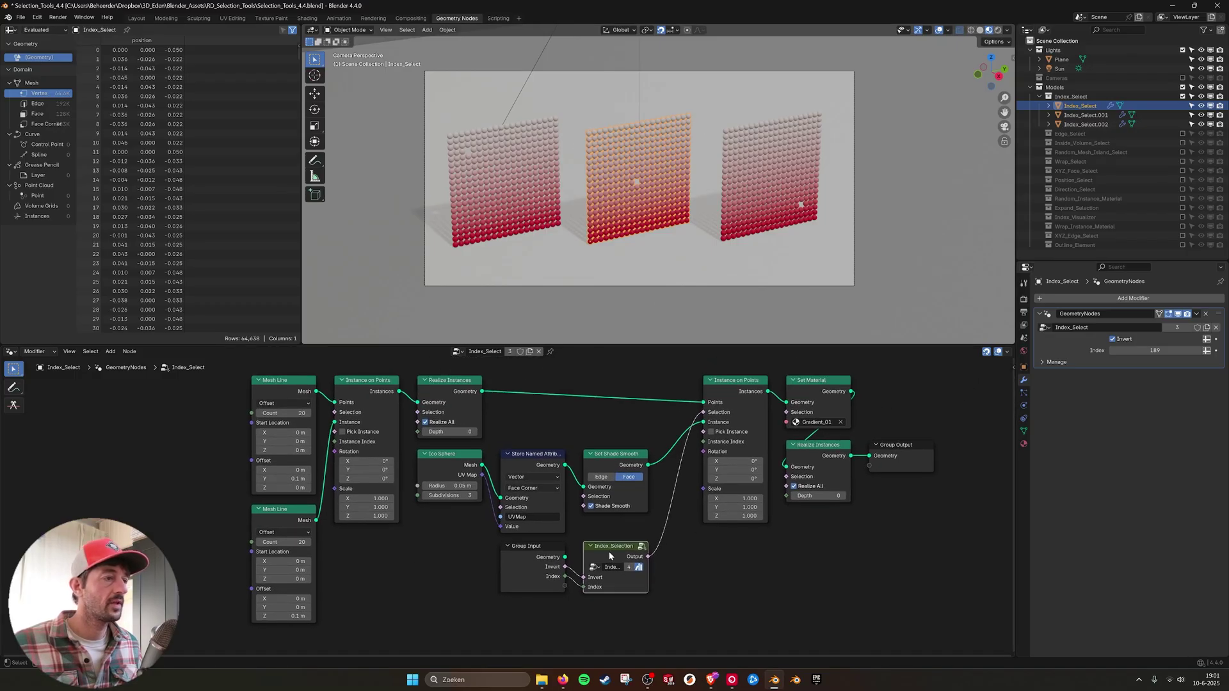
# Step: Enter the Index_Selection node group, examine its Index, Equal, Not and Switch nodes, and return to the parent tree
pyautogui.click(641, 546)
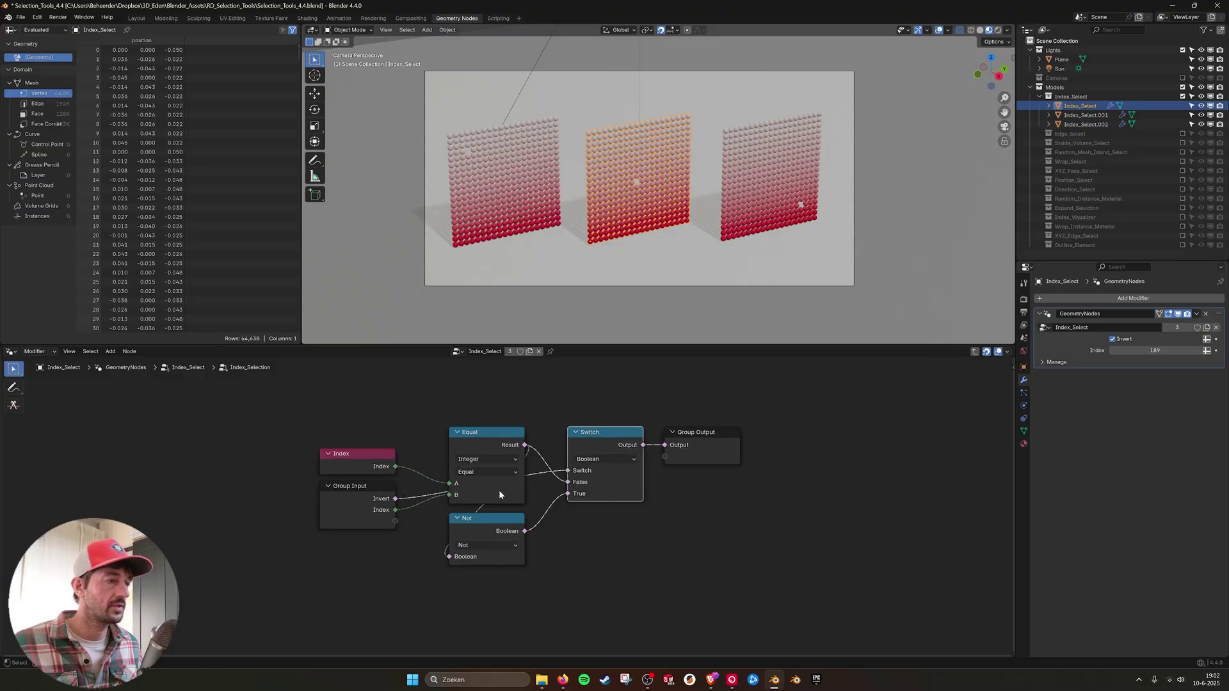
pyautogui.click(345, 463)
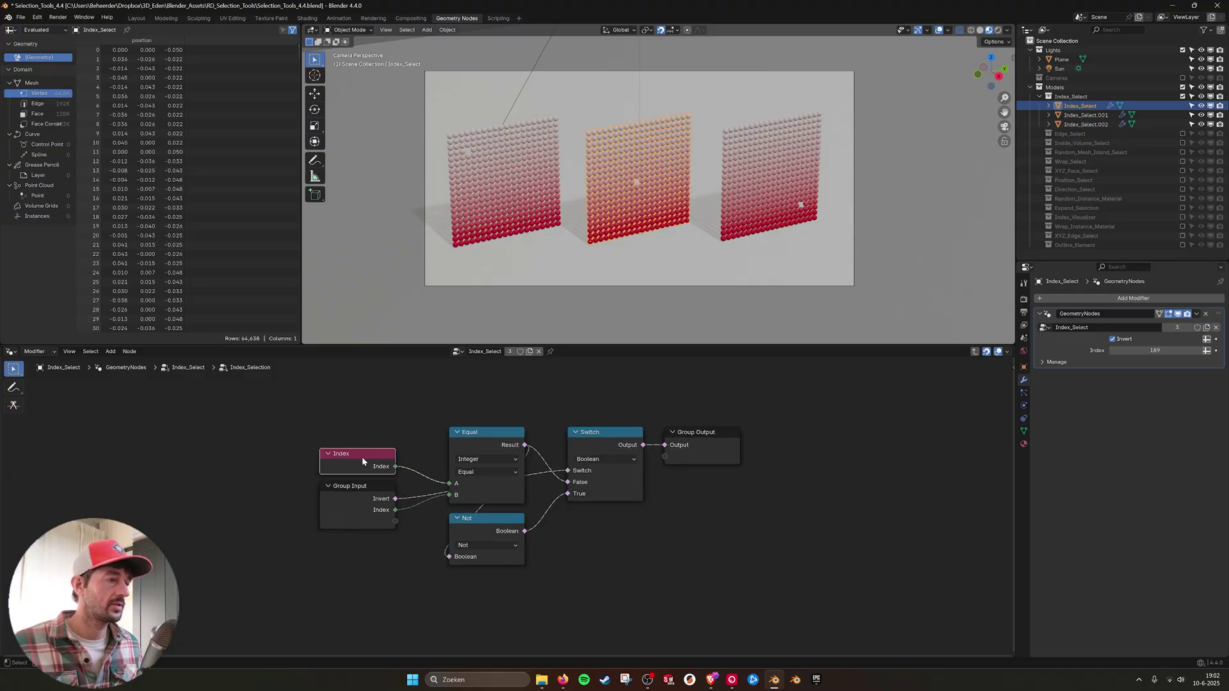
pyautogui.click(489, 435)
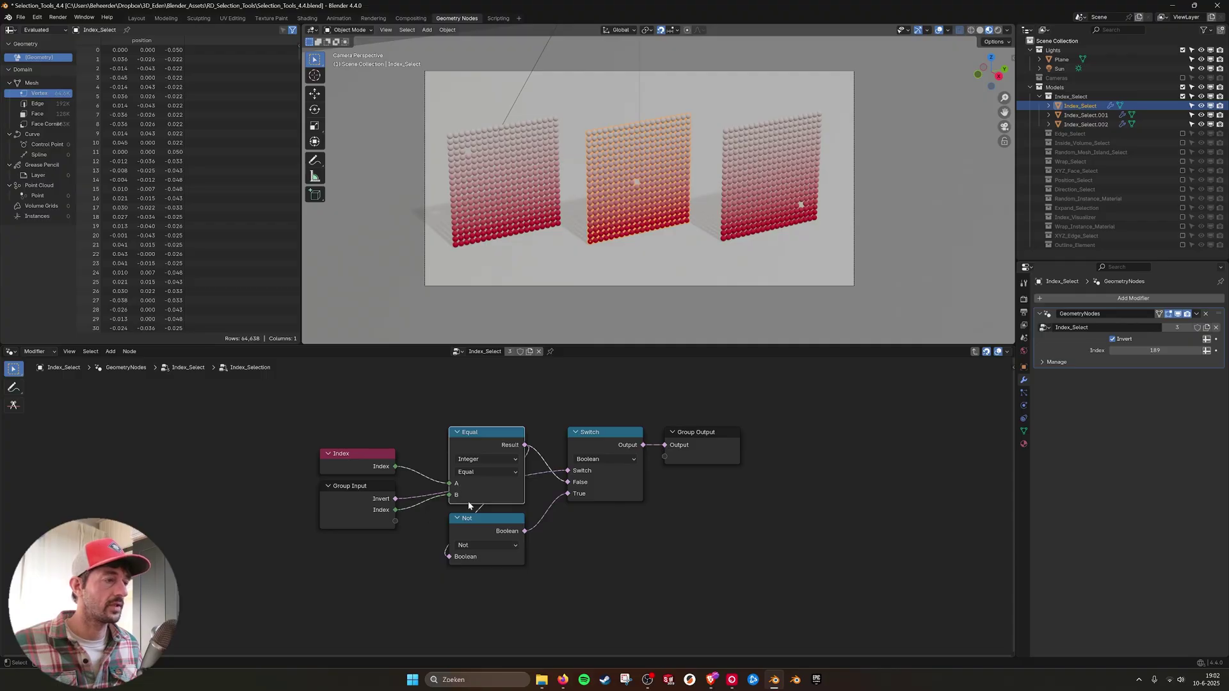
pyautogui.click(506, 526)
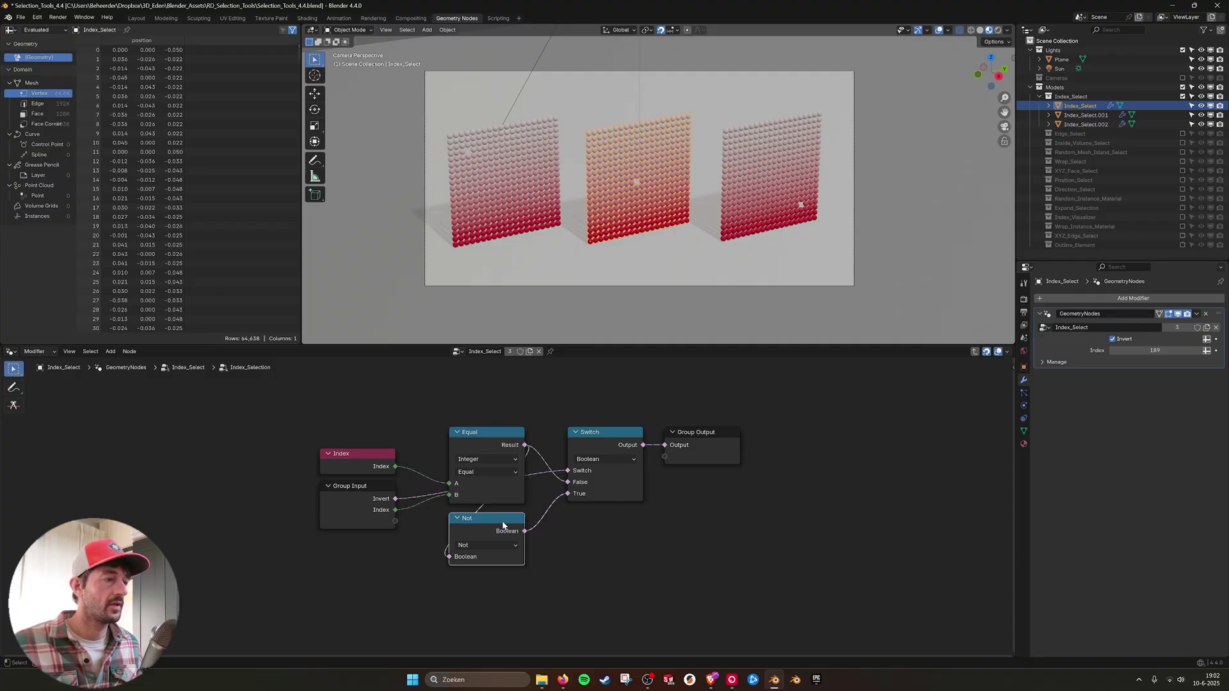
pyautogui.click(605, 433)
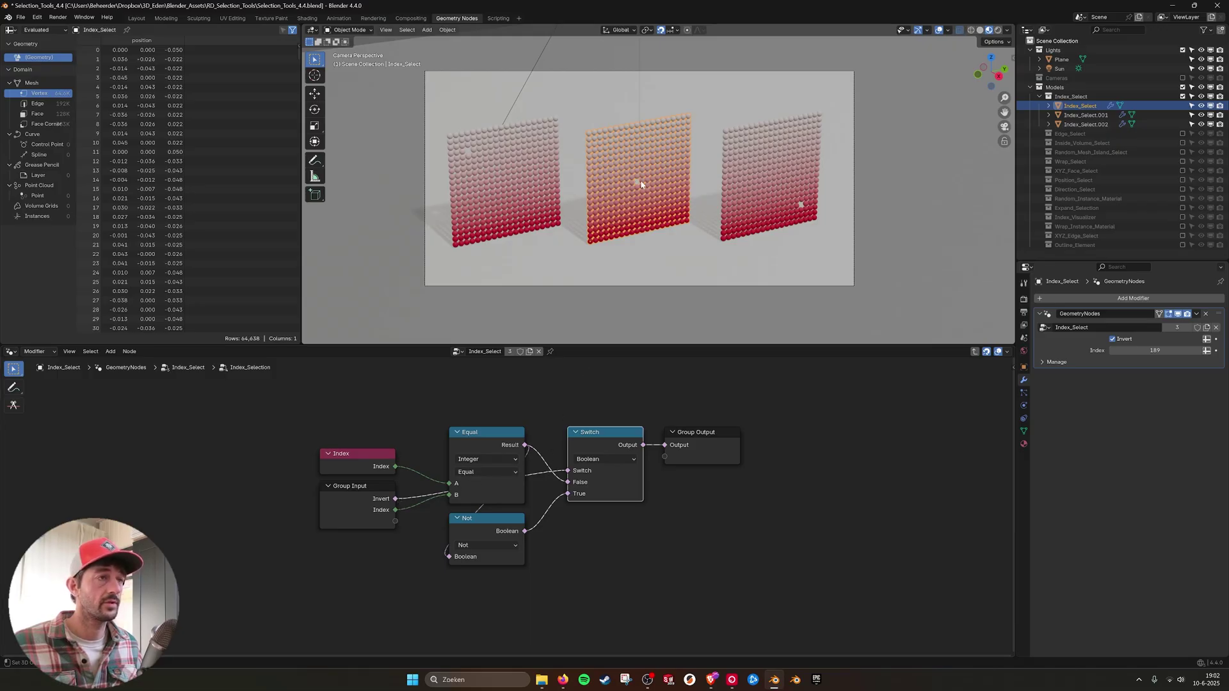
pyautogui.click(975, 352)
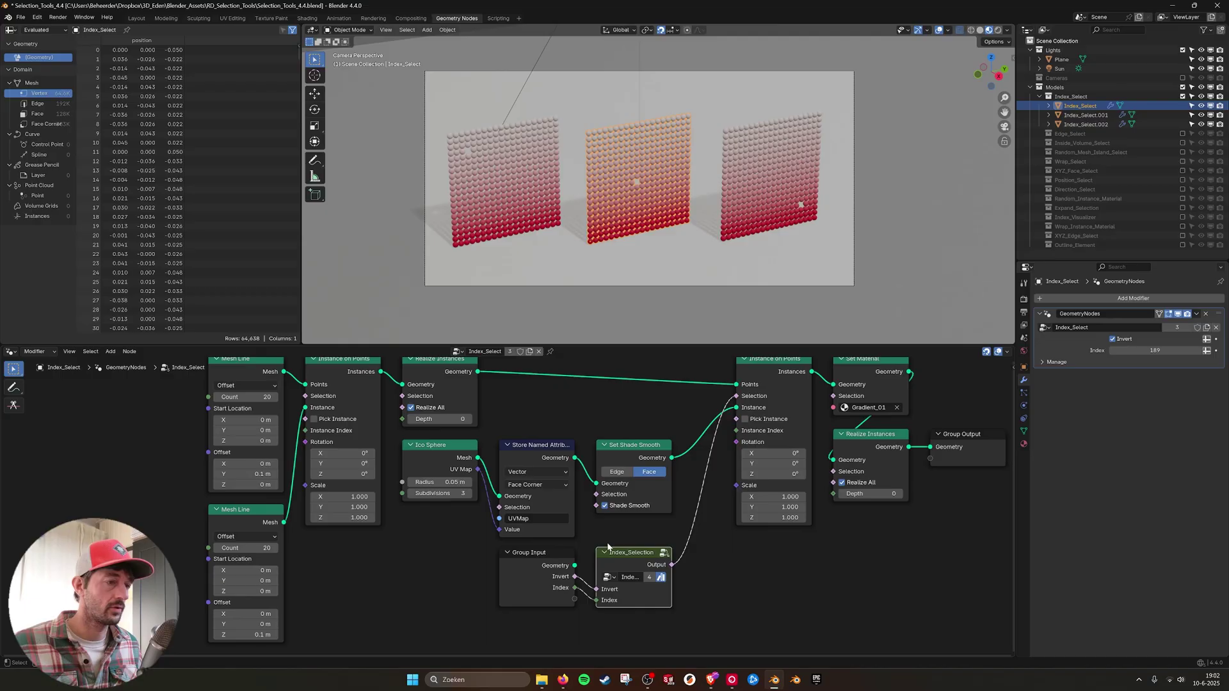
# Step: Try other Index values up to 225 on the Index_Select modifier, with Invert disabled and re-enabled
pyautogui.scroll(4, 608, 527)
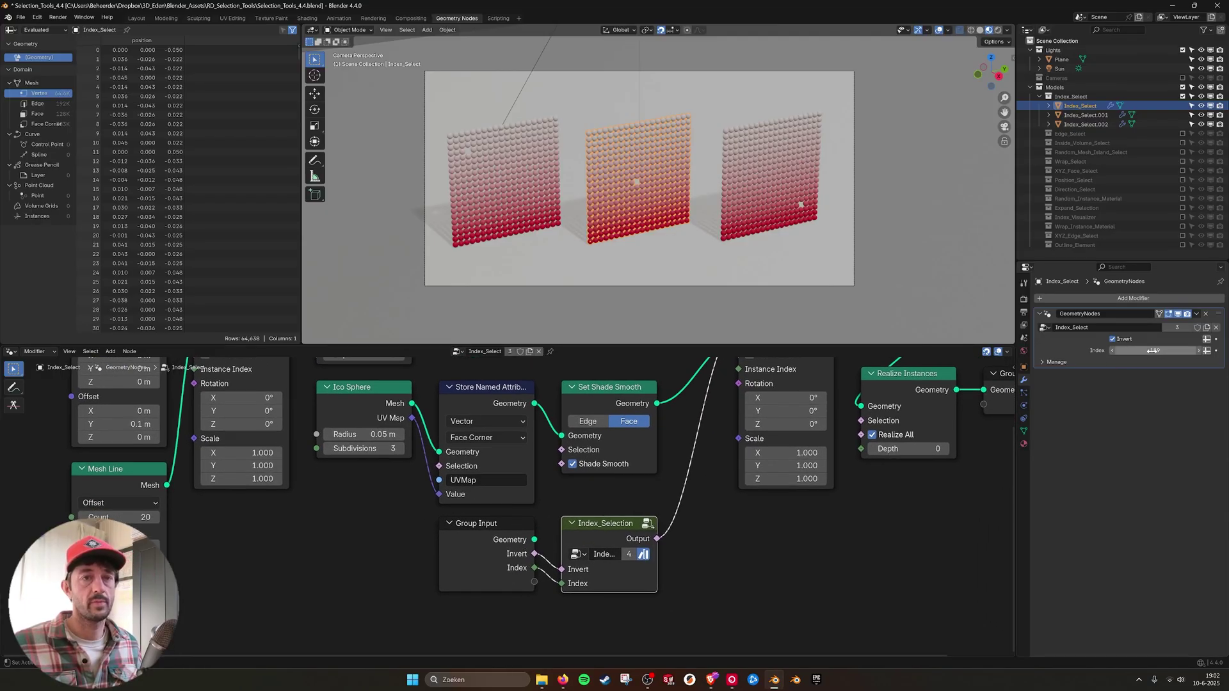
pyautogui.moveTo(1155, 350)
pyautogui.mouseDown()
pyautogui.moveTo(1139, 350)
pyautogui.moveTo(1157, 354)
pyautogui.mouseUp()
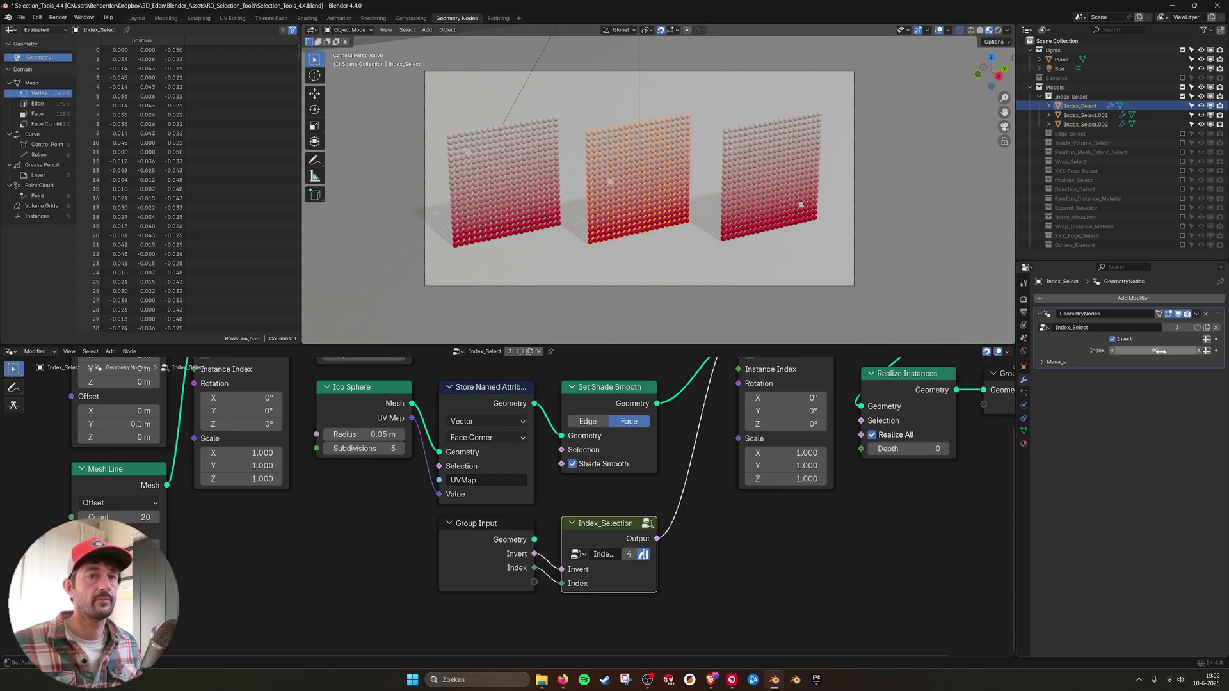
pyautogui.click(1112, 339)
pyautogui.moveTo(1128, 349); pyautogui.dragTo(1156, 350)
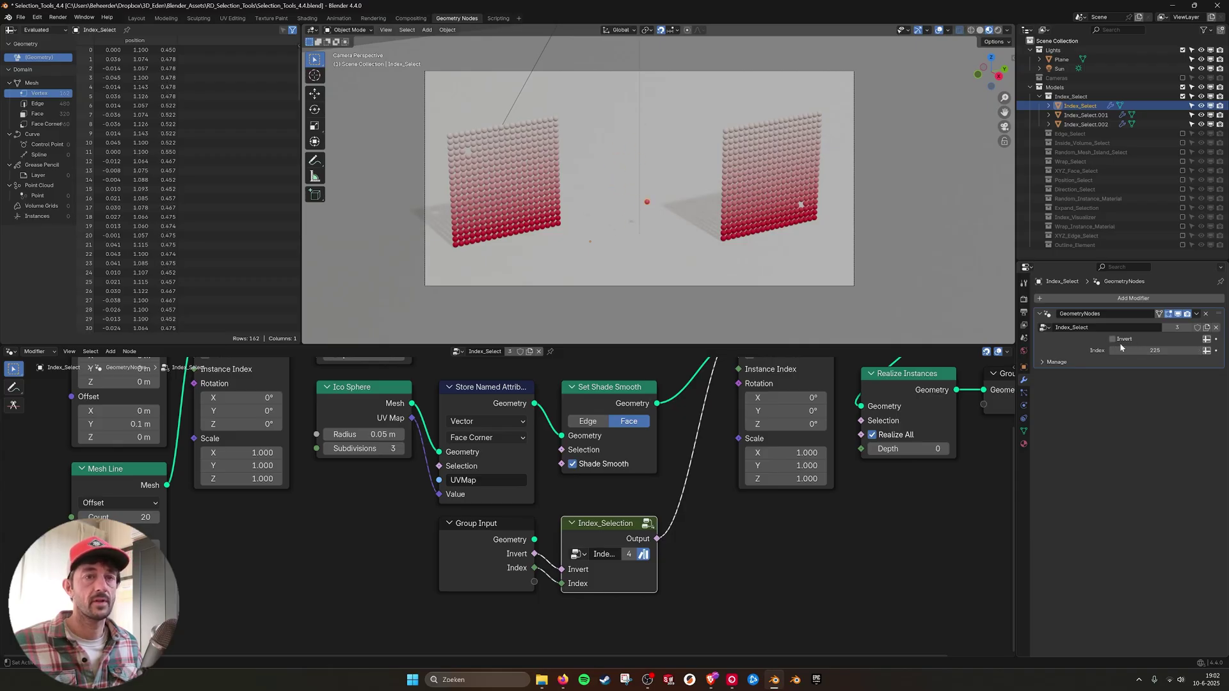
pyautogui.click(1112, 339)
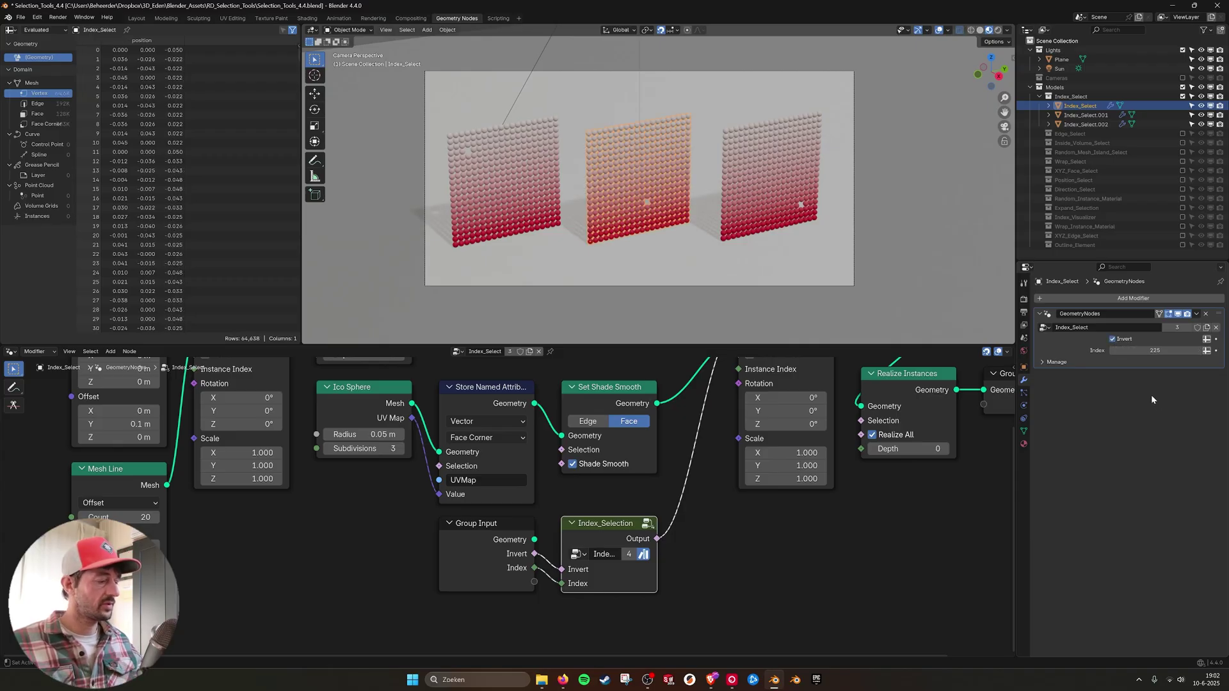
# Step: Undo the Index and Invert changes, leave the Index_Selection group and frame the whole node tree
pyautogui.hotkey('ctrl', 'z')
pyautogui.hotkey('ctrl', 'z')
pyautogui.hotkey('ctrl', 'shift', 'z')
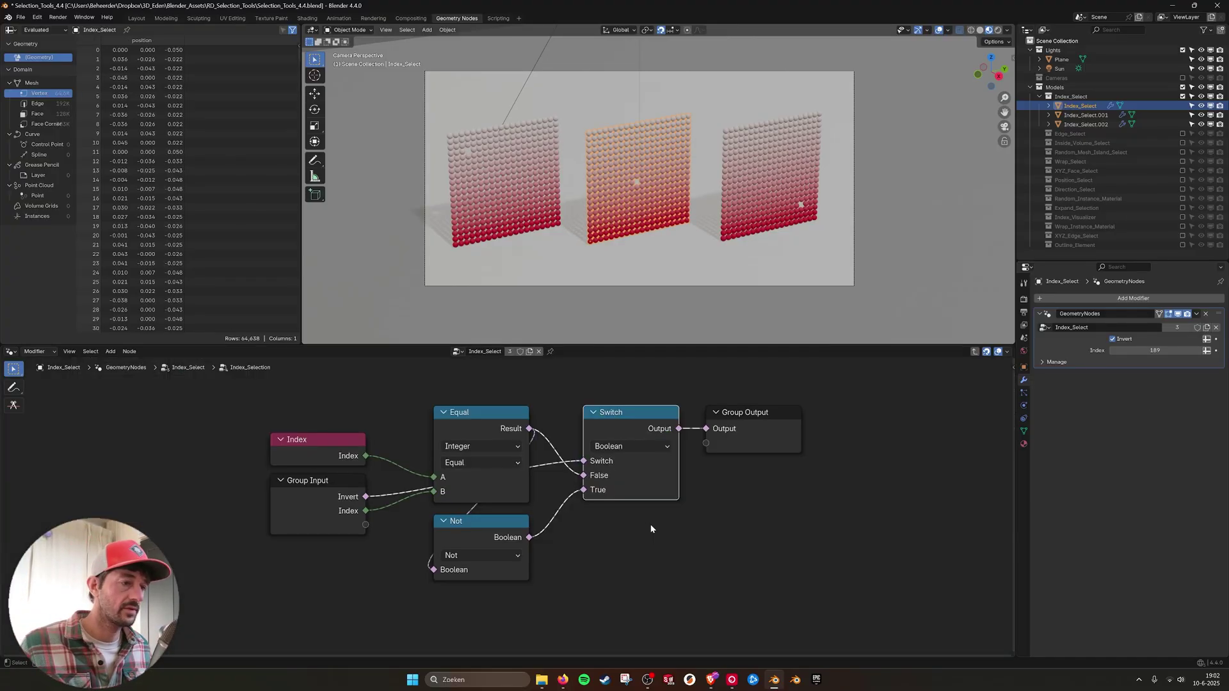
pyautogui.click(648, 523)
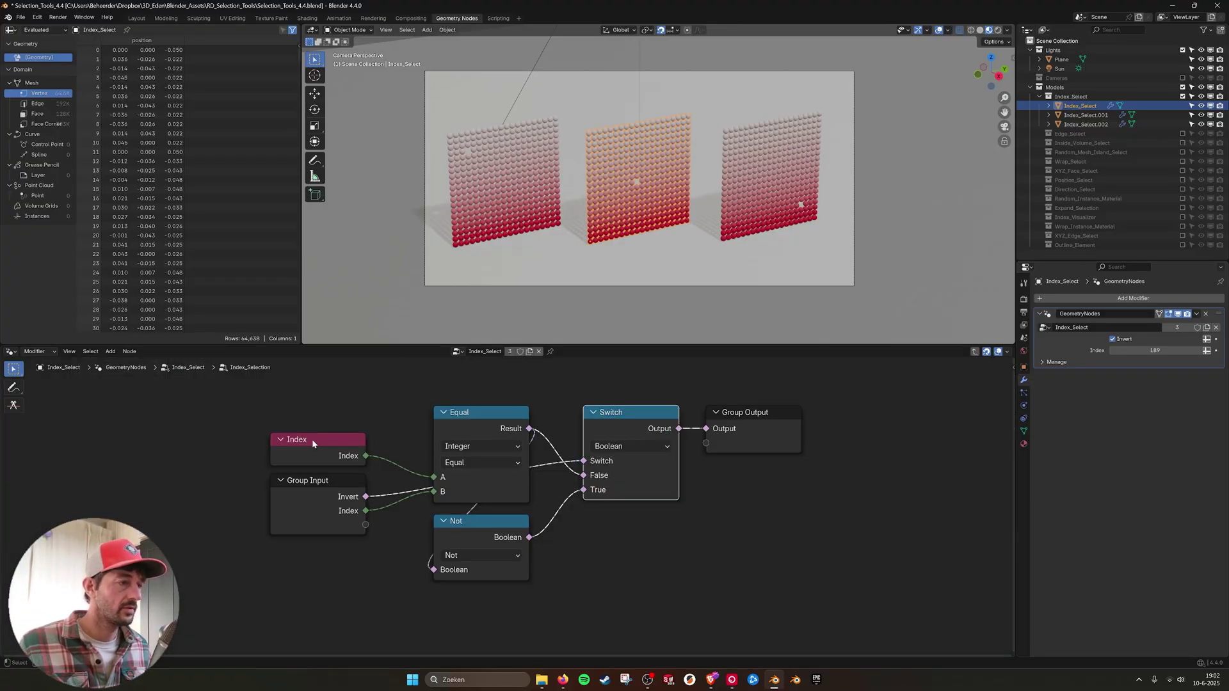
pyautogui.click(975, 351)
pyautogui.press('Home')
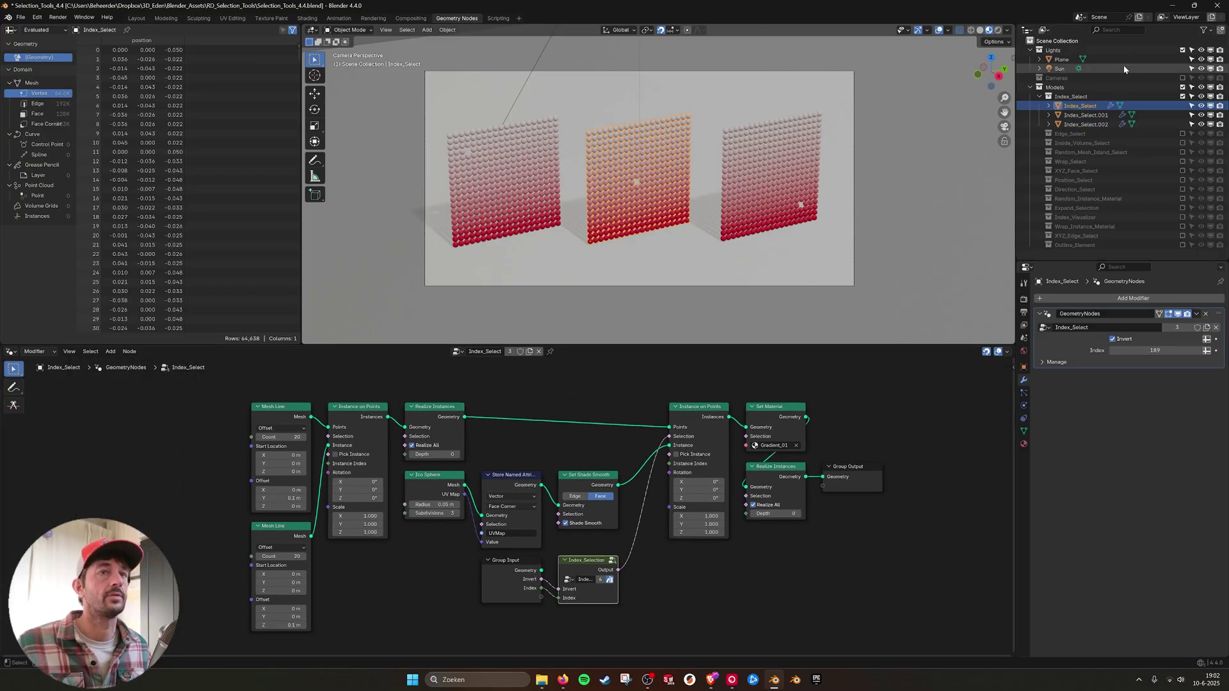
# Step: Hide the Index_Select collection, enable Edge_Select instead and select its cube frame
pyautogui.click(1184, 97)
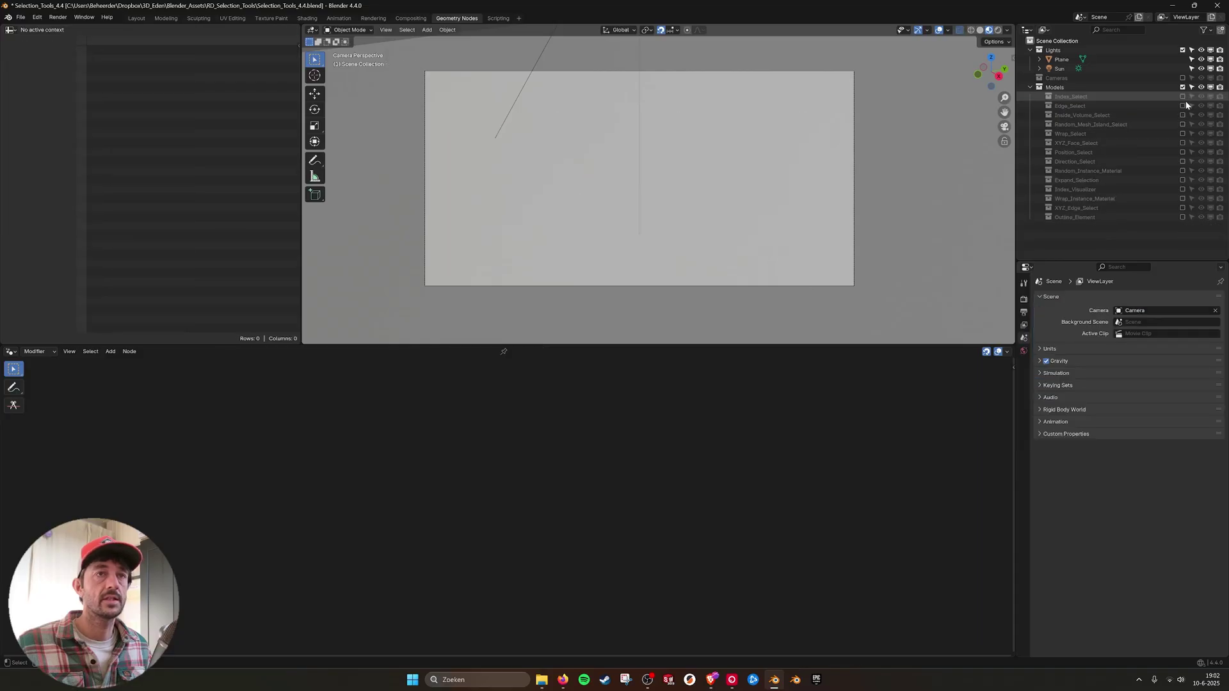
pyautogui.click(1182, 105)
pyautogui.click(665, 150)
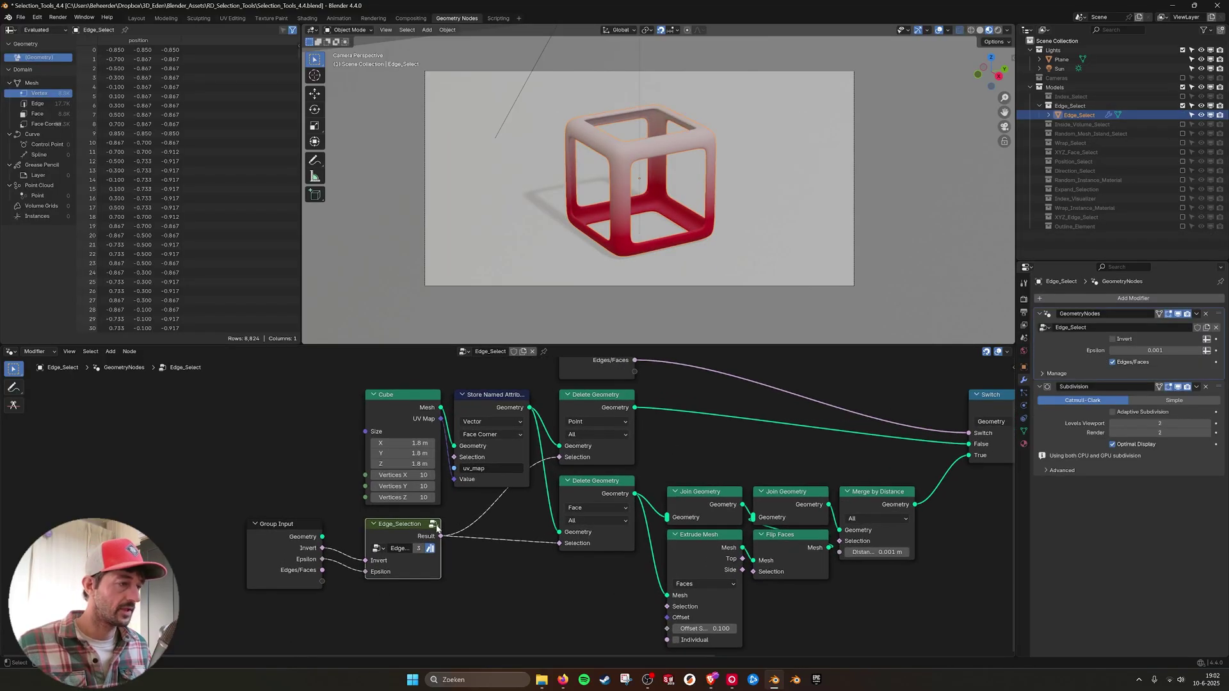
# Step: Enter the Edge_Selection node group and examine how its Edge Angle, Equal, Not and Switch nodes are connected
pyautogui.click(439, 523)
pyautogui.click(445, 432)
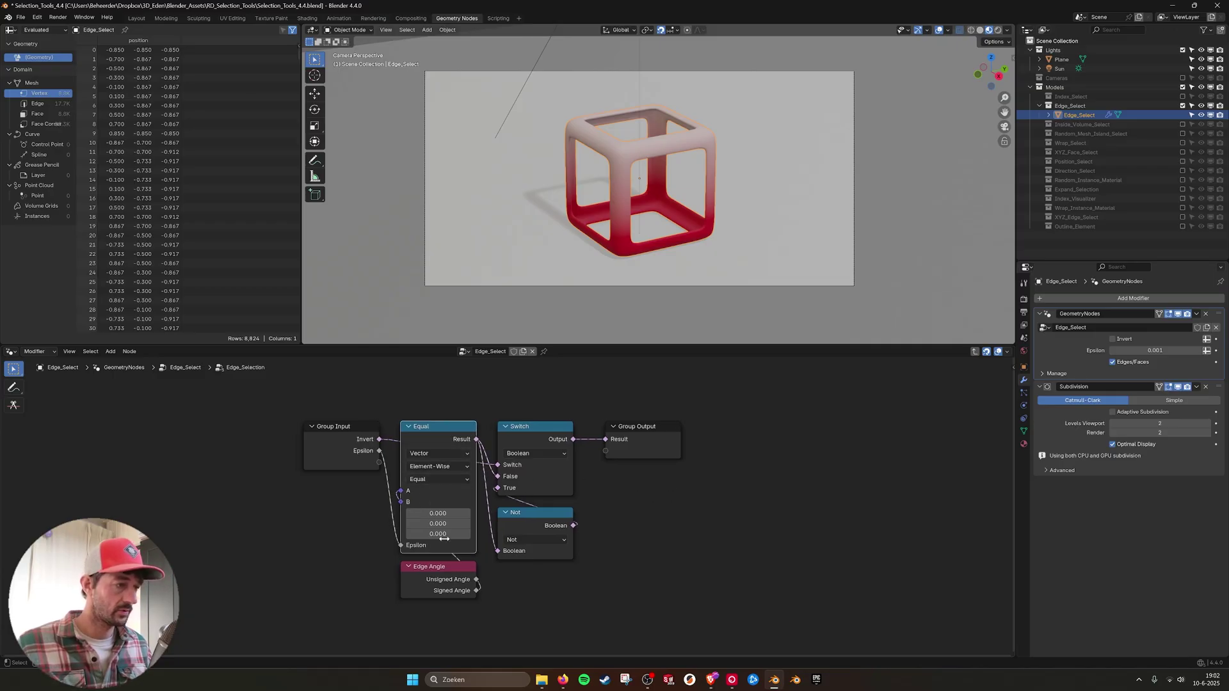
pyautogui.moveTo(448, 570); pyautogui.dragTo(308, 516)
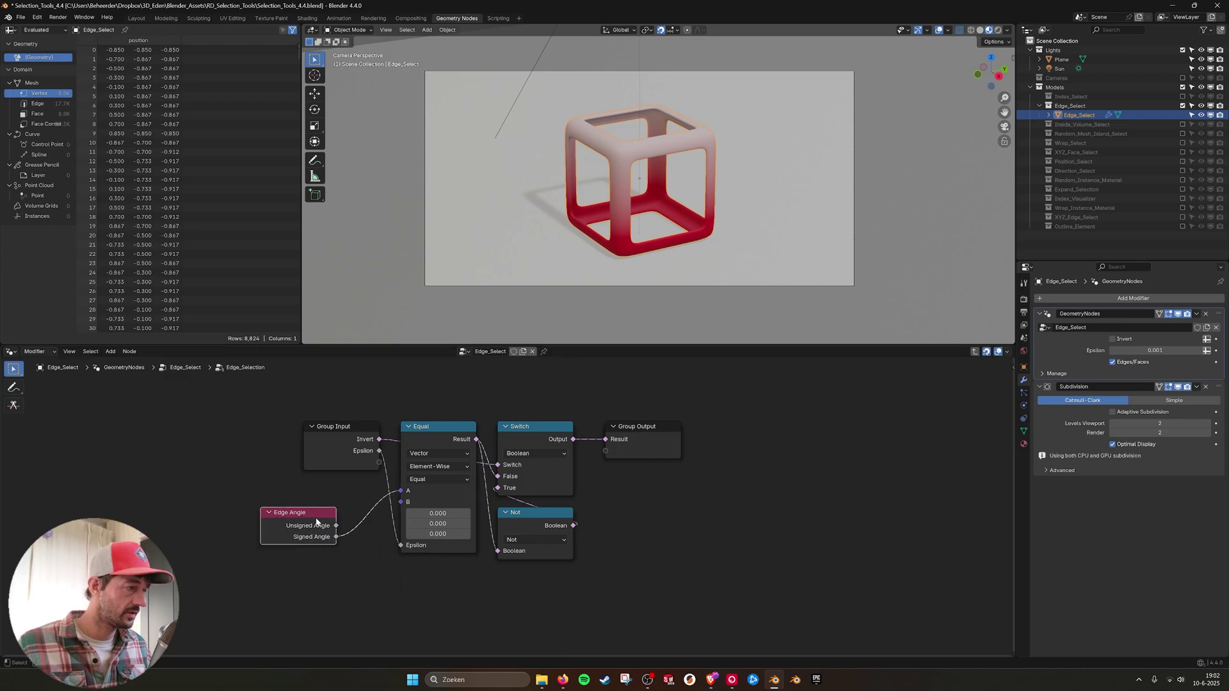
pyautogui.hotkey('ctrl', 'z')
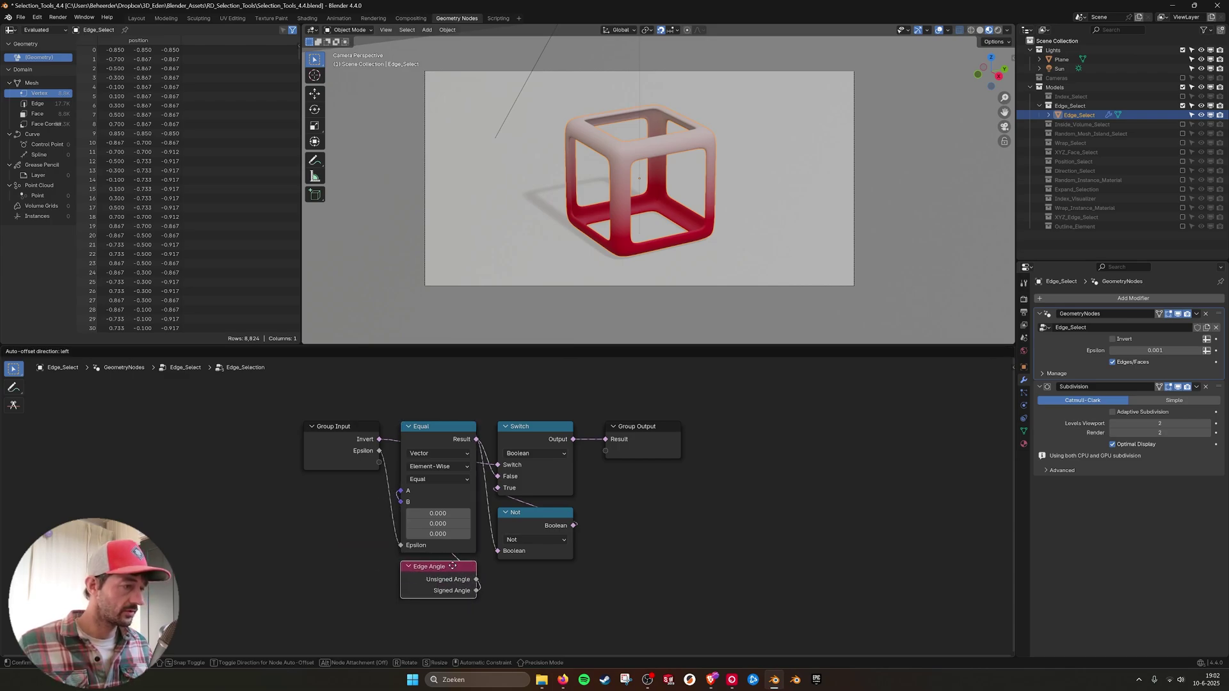
pyautogui.click(549, 433)
pyautogui.click(540, 518)
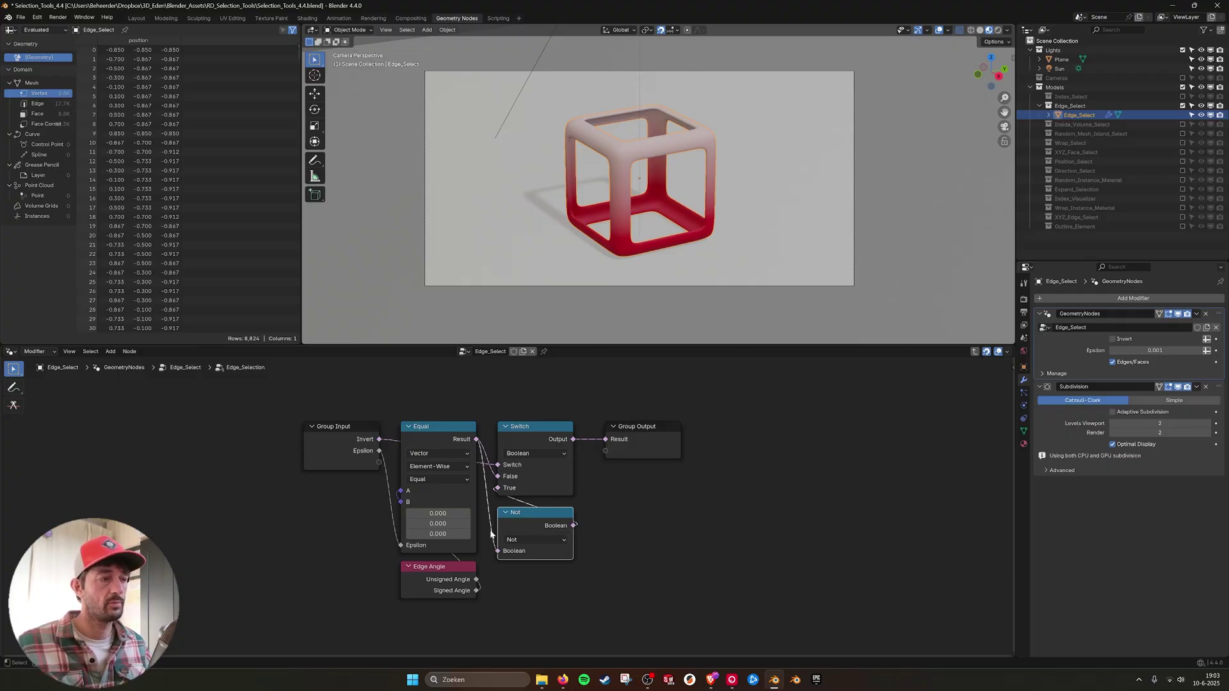
pyautogui.click(515, 428)
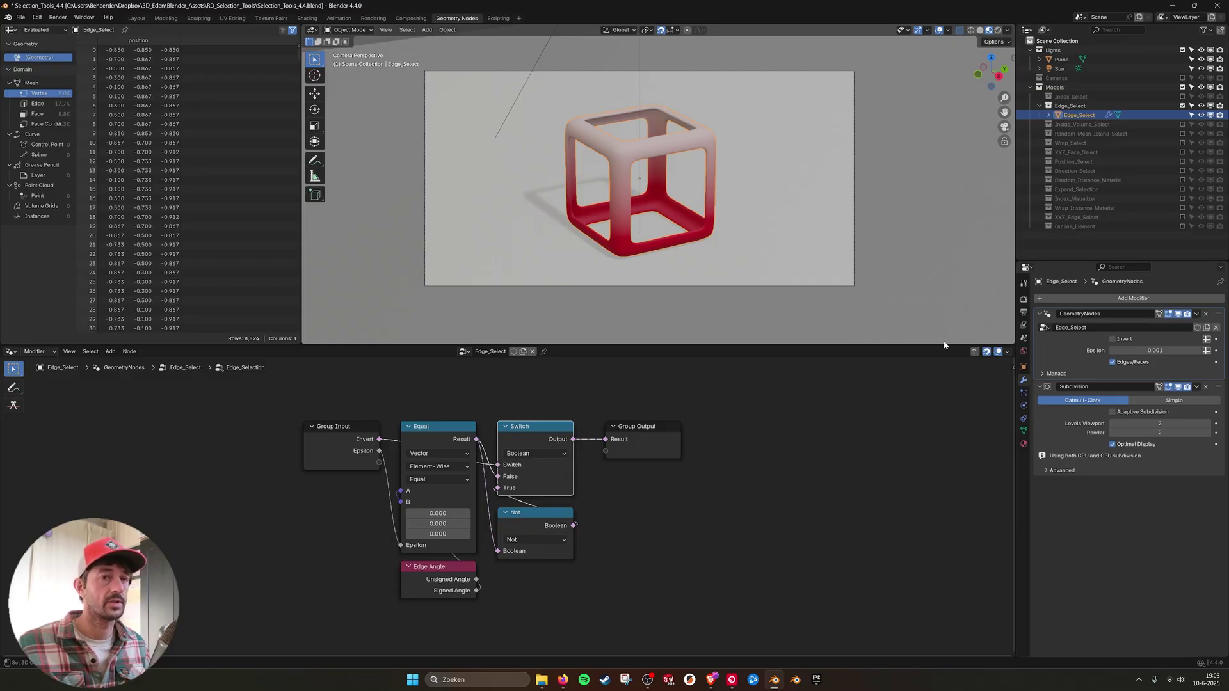
# Step: Enable Invert in the Edge_Select geometry nodes modifier of the cube
pyautogui.click(1113, 339)
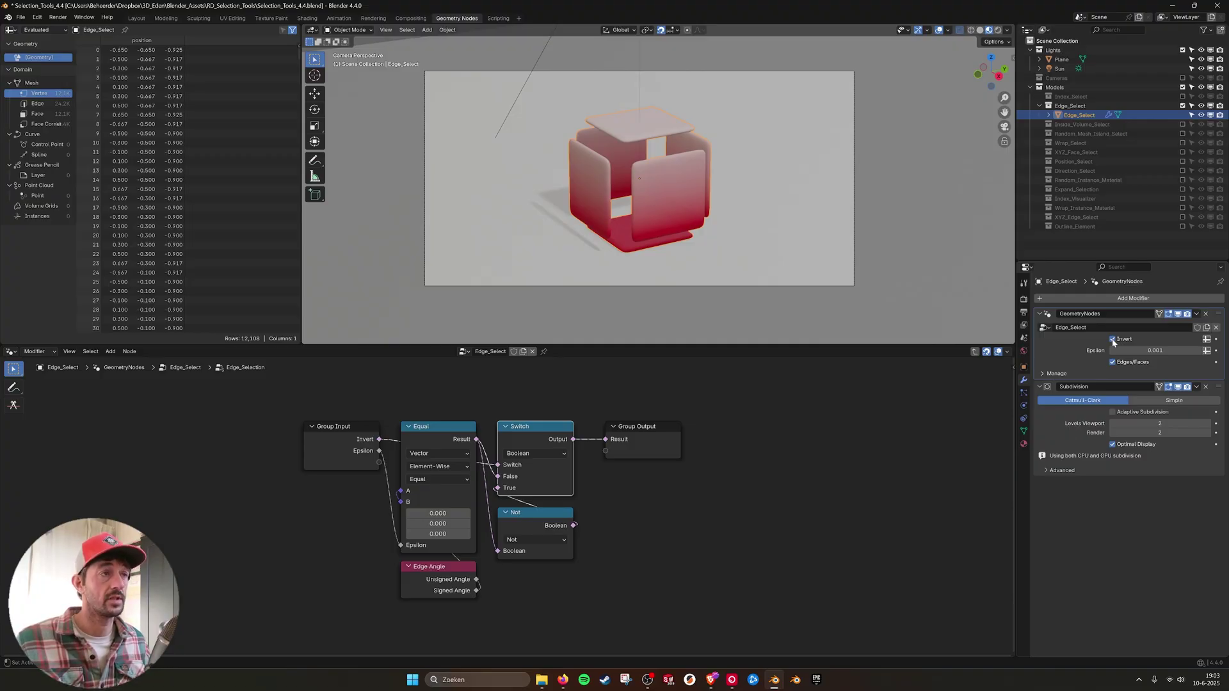
# Step: Disable Invert on the Edge_Select modifier and leave the Edge_Selection group for its parent node tree
pyautogui.click(1112, 339)
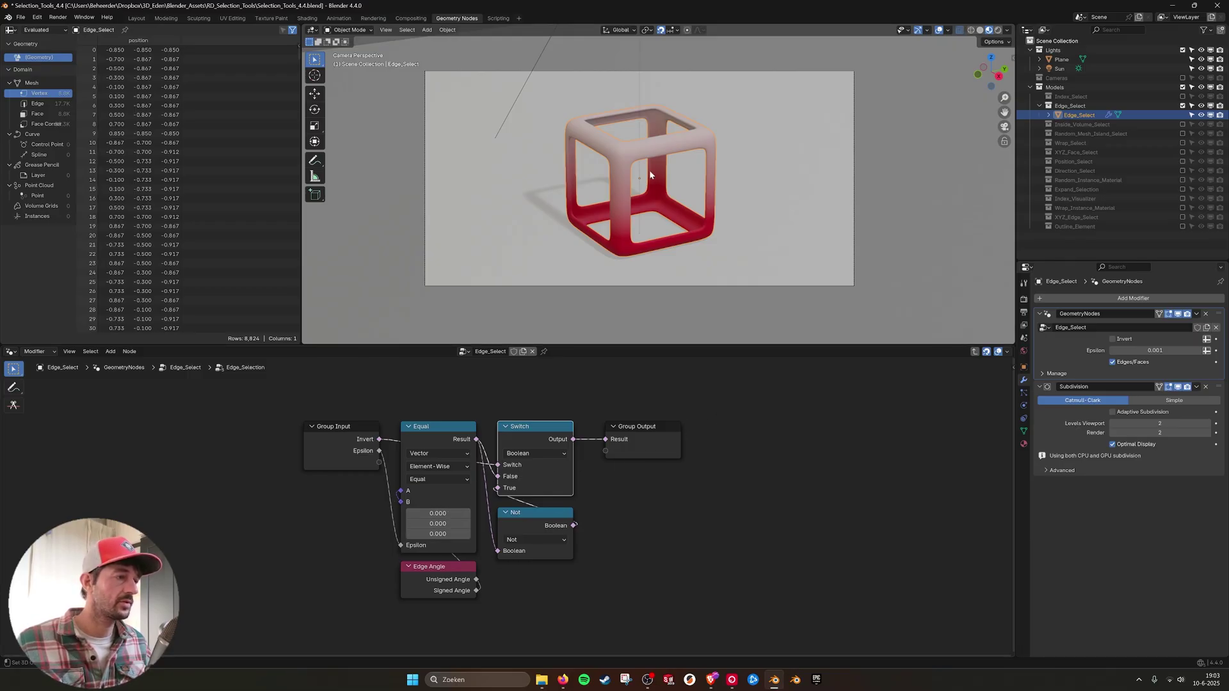
pyautogui.click(974, 352)
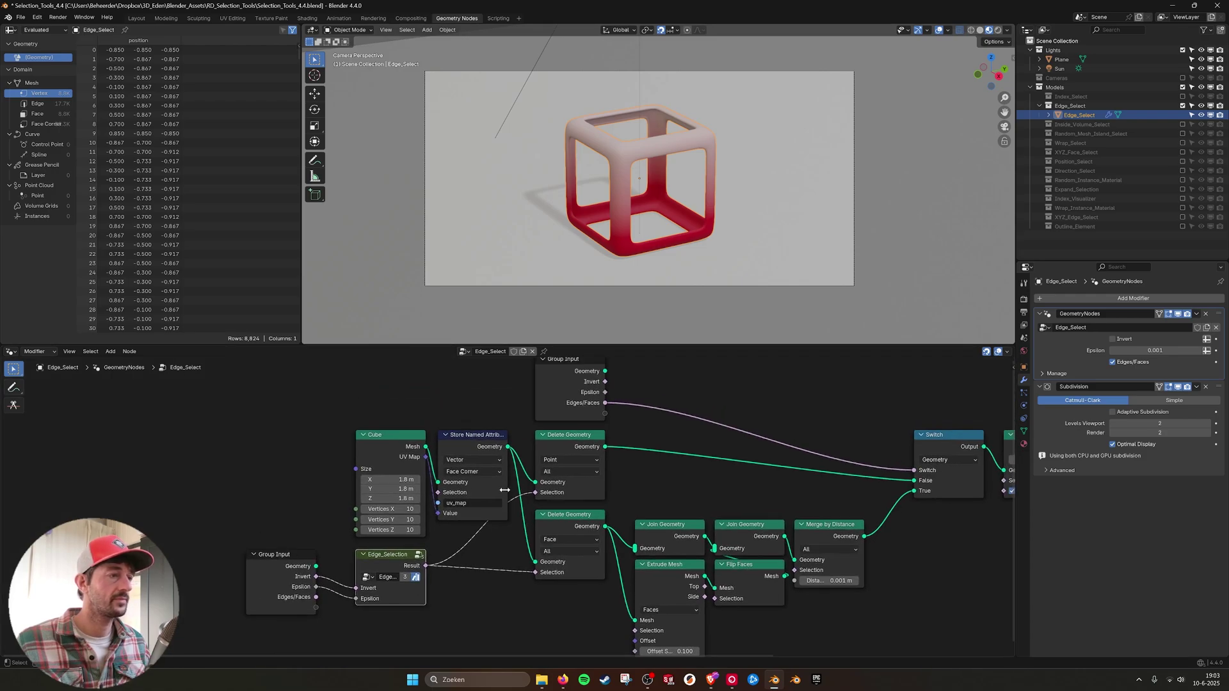
pyautogui.moveTo(505, 490); pyautogui.dragTo(382, 514, button='middle')
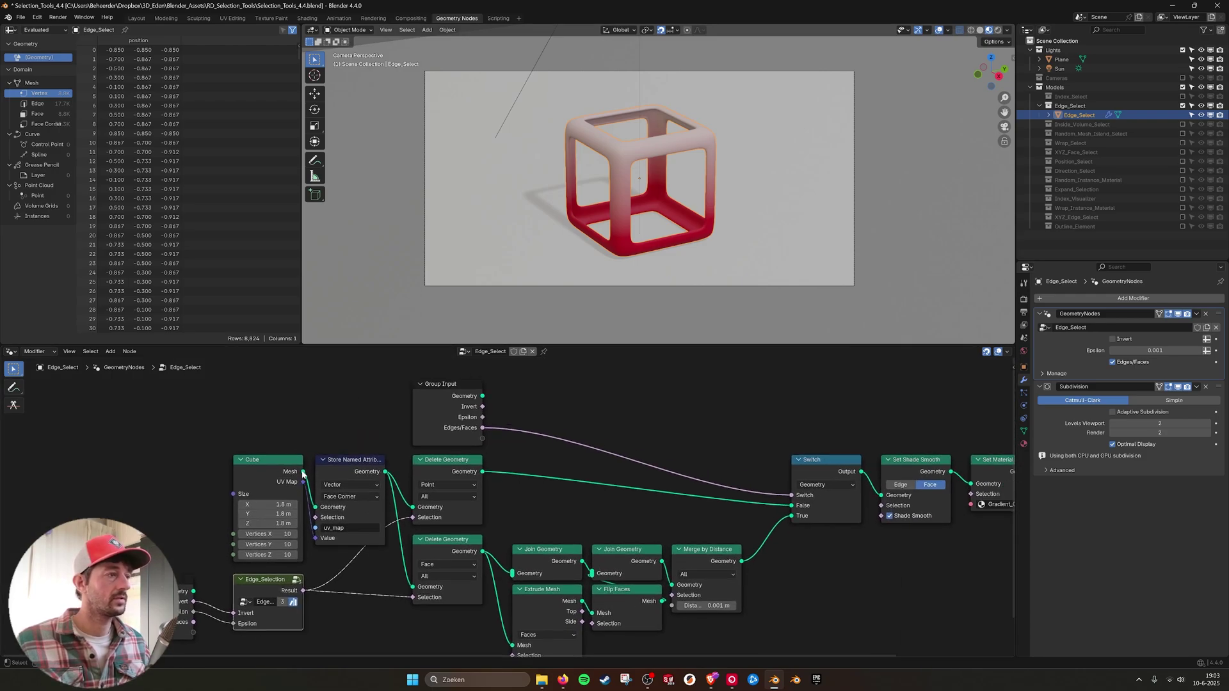
# Step: Preview the Cube node's Mesh output through a new Viewer node and display the viewport in wireframe
pyautogui.moveTo(304, 472); pyautogui.dragTo(564, 407)
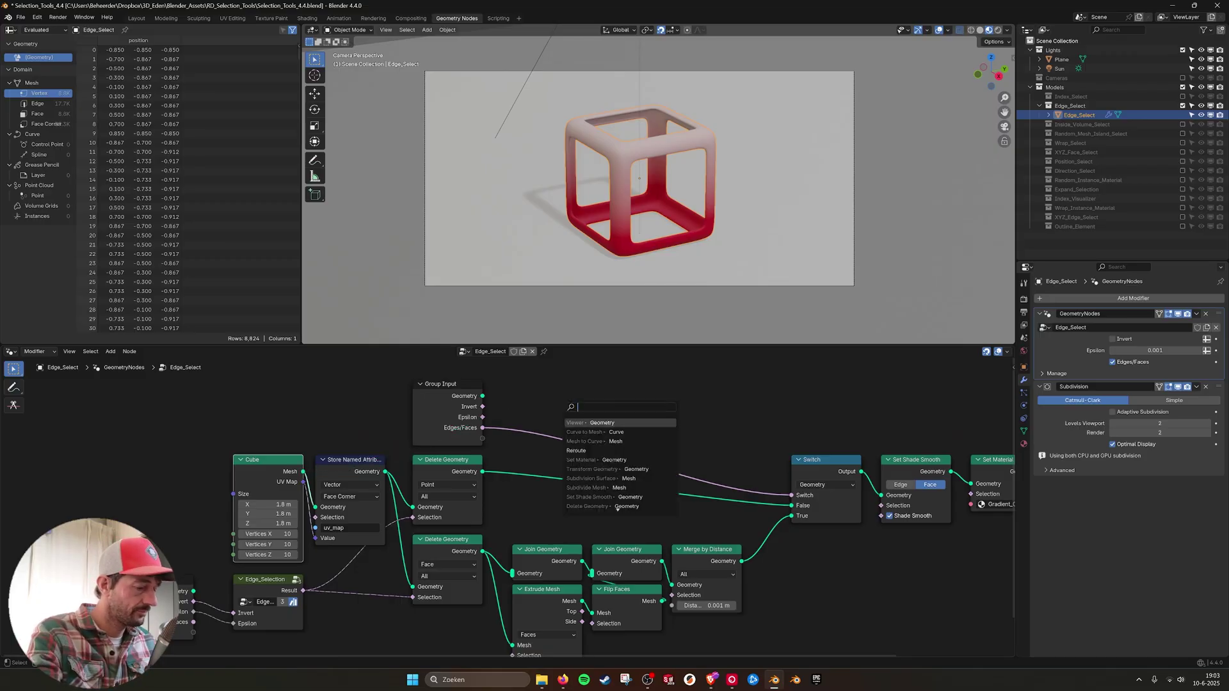
pyautogui.write('view')
pyautogui.press('Return')
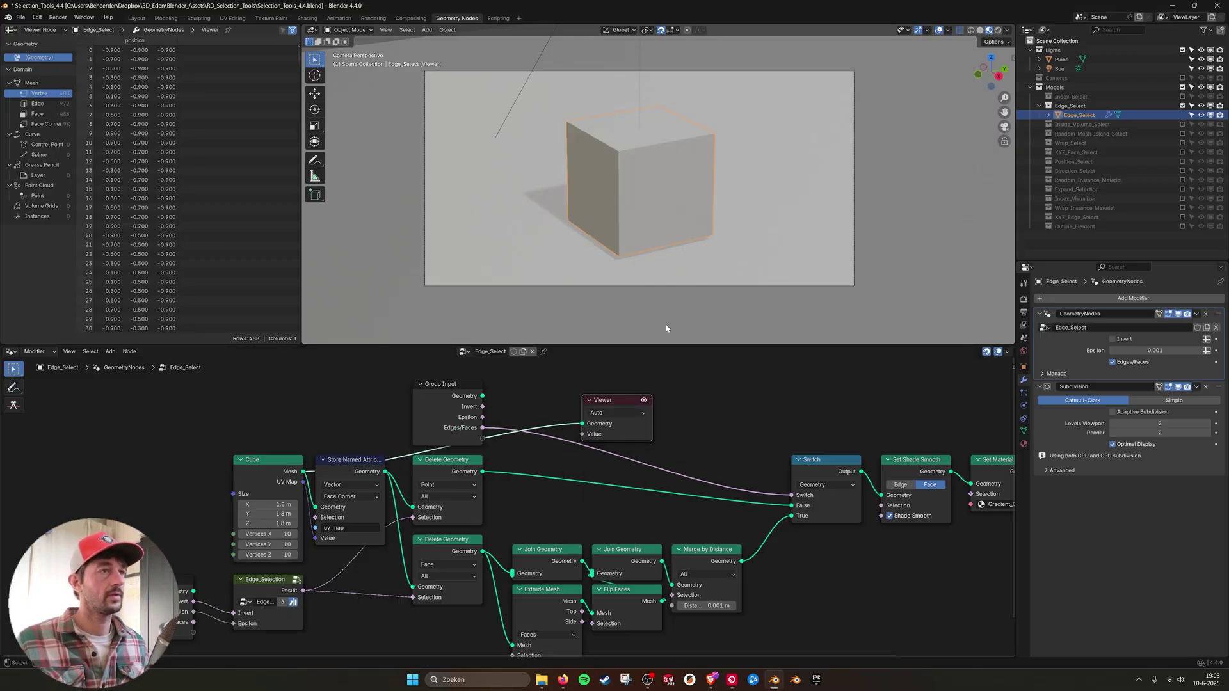
pyautogui.click(971, 30)
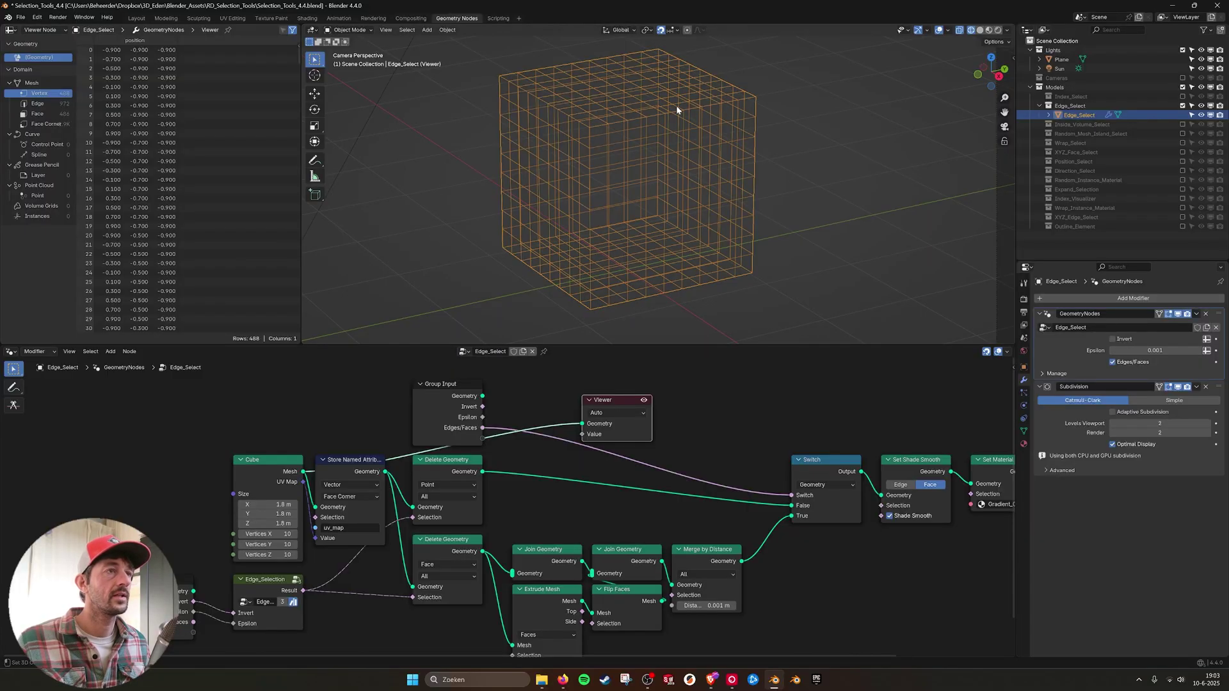
pyautogui.scroll(-1, 705, 474)
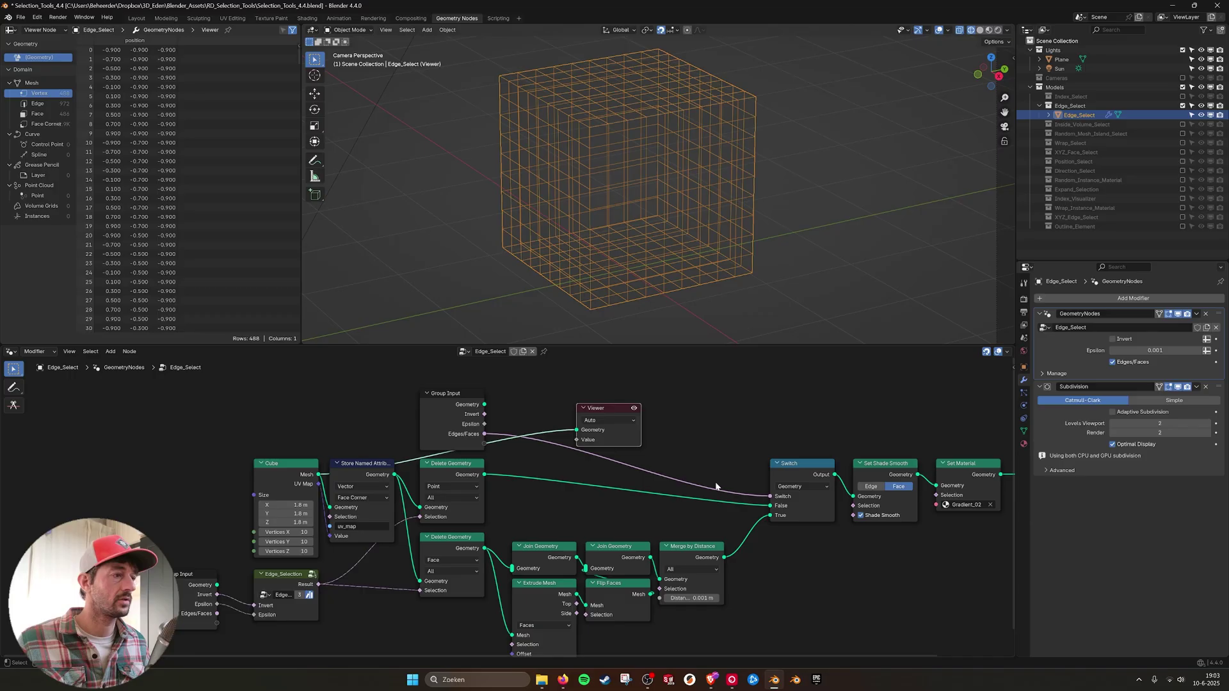
# Step: Inspect the Point Delete Geometry node and the Edge_Selection group feeding it, and delete the Viewer node
pyautogui.click(443, 450)
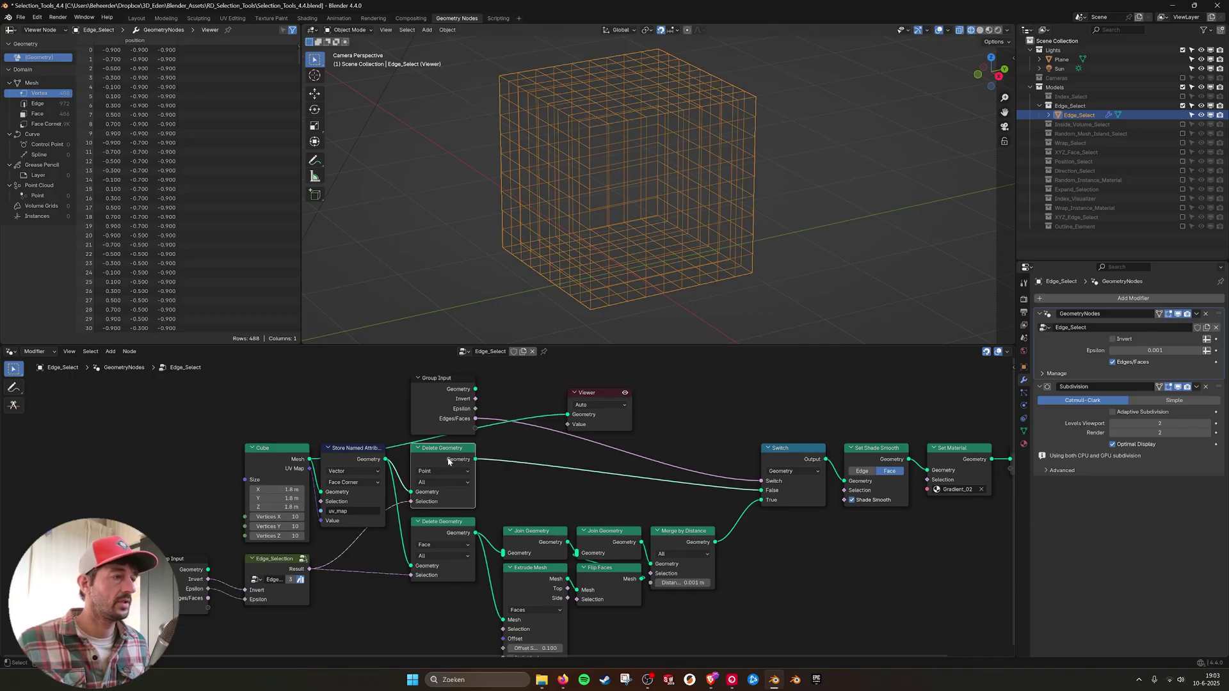
pyautogui.click(274, 563)
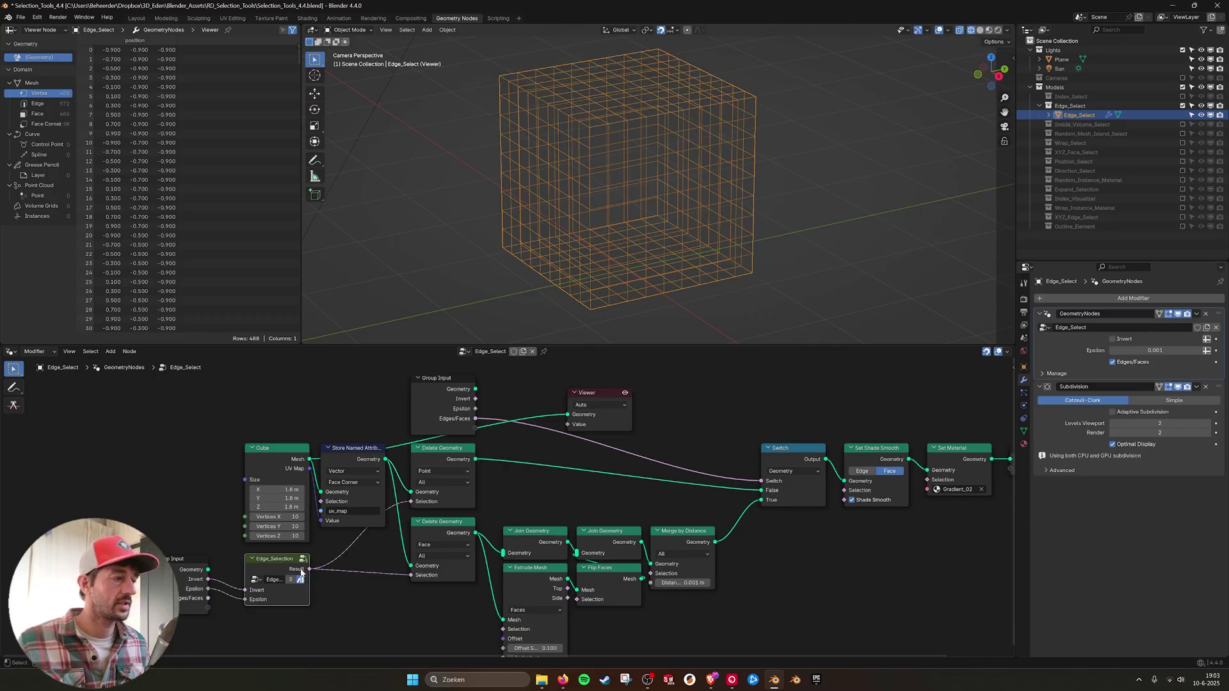
pyautogui.click(581, 393)
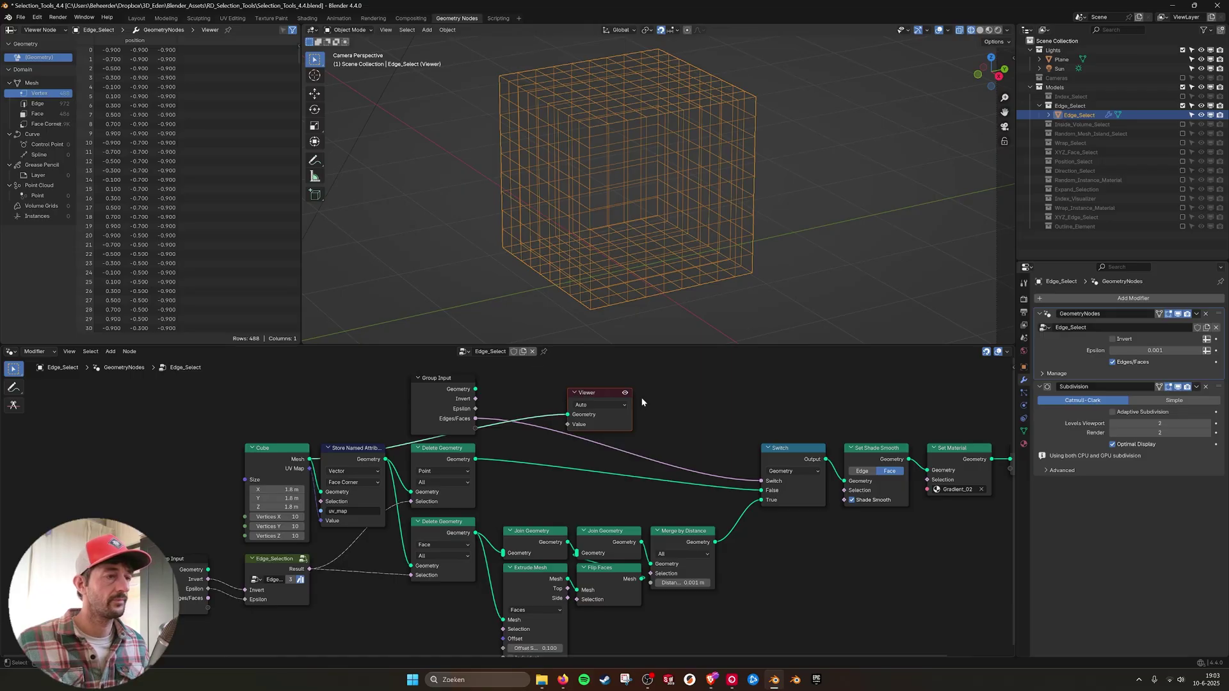
pyautogui.press('x')
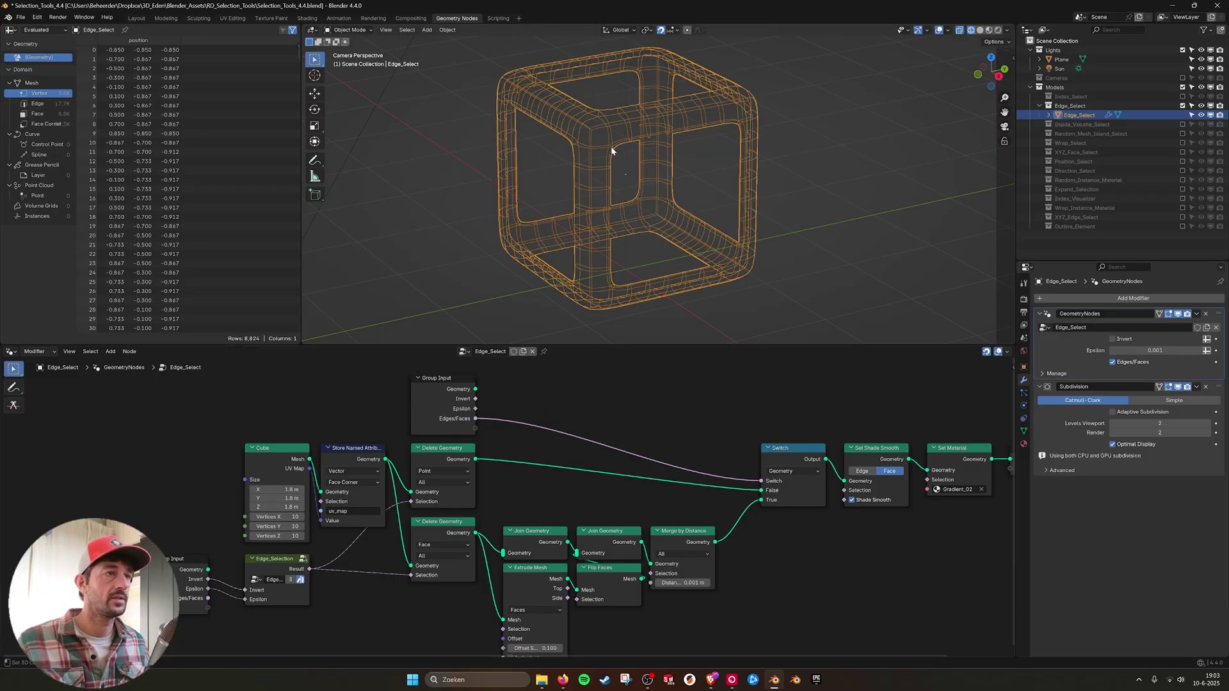
# Step: Compare the Point and Face Delete Geometry branches by toggling Edges/Faces off and on in the Edge_Select modifier
pyautogui.moveTo(543, 524); pyautogui.dragTo(514, 478, button='middle')
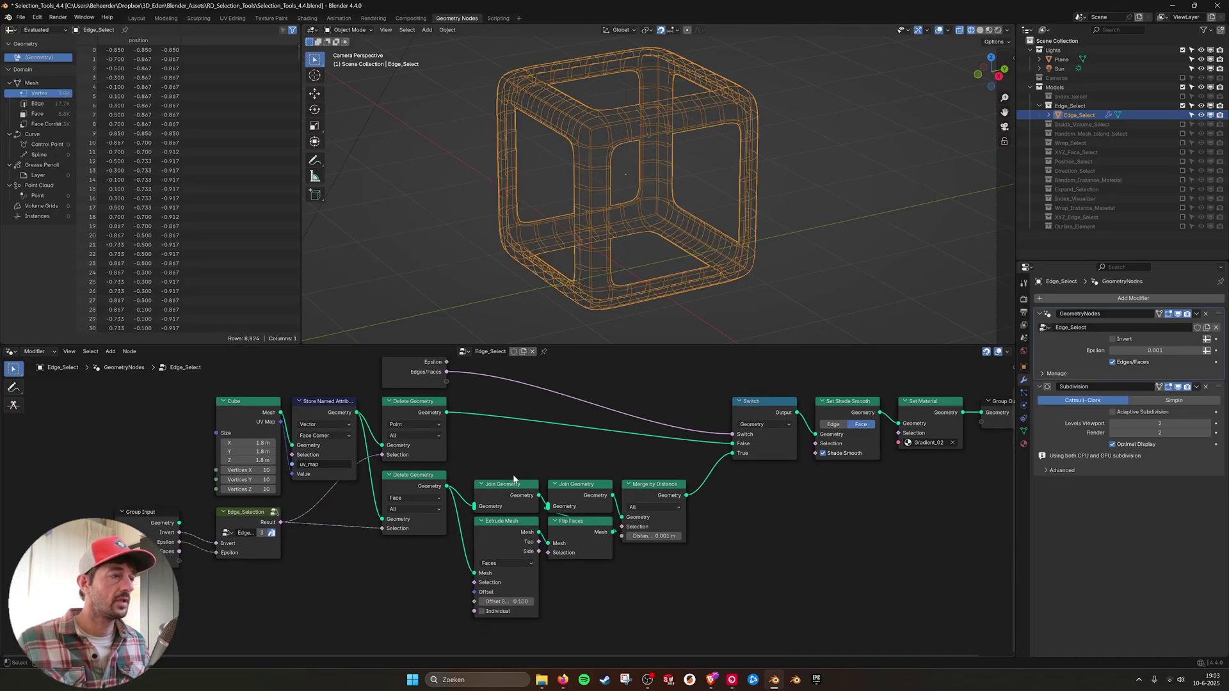
pyautogui.click(423, 479)
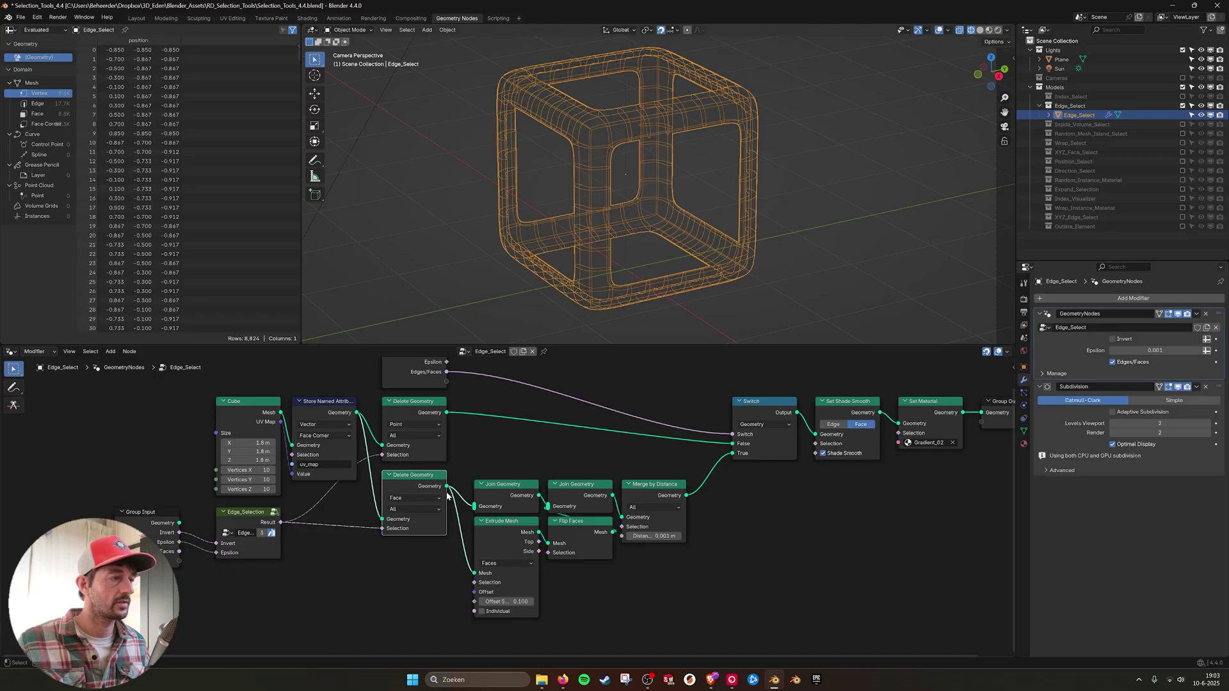
pyautogui.moveTo(498, 460); pyautogui.dragTo(523, 469, button='middle')
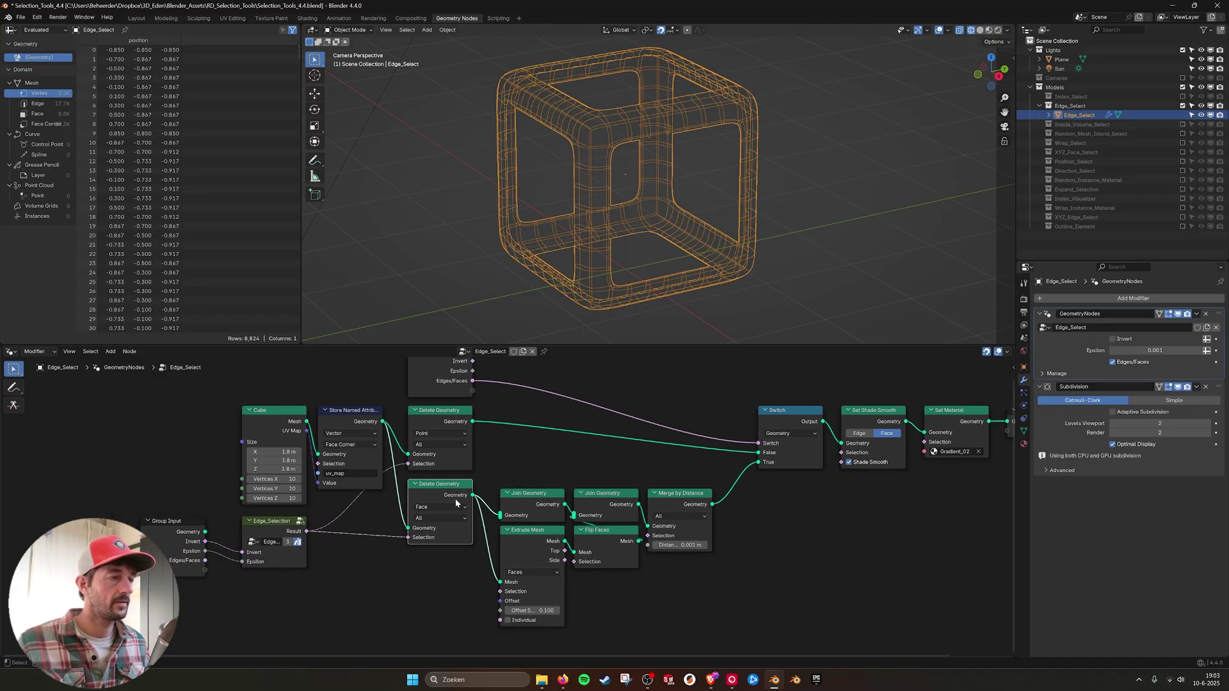
pyautogui.click(455, 420)
pyautogui.click(434, 487)
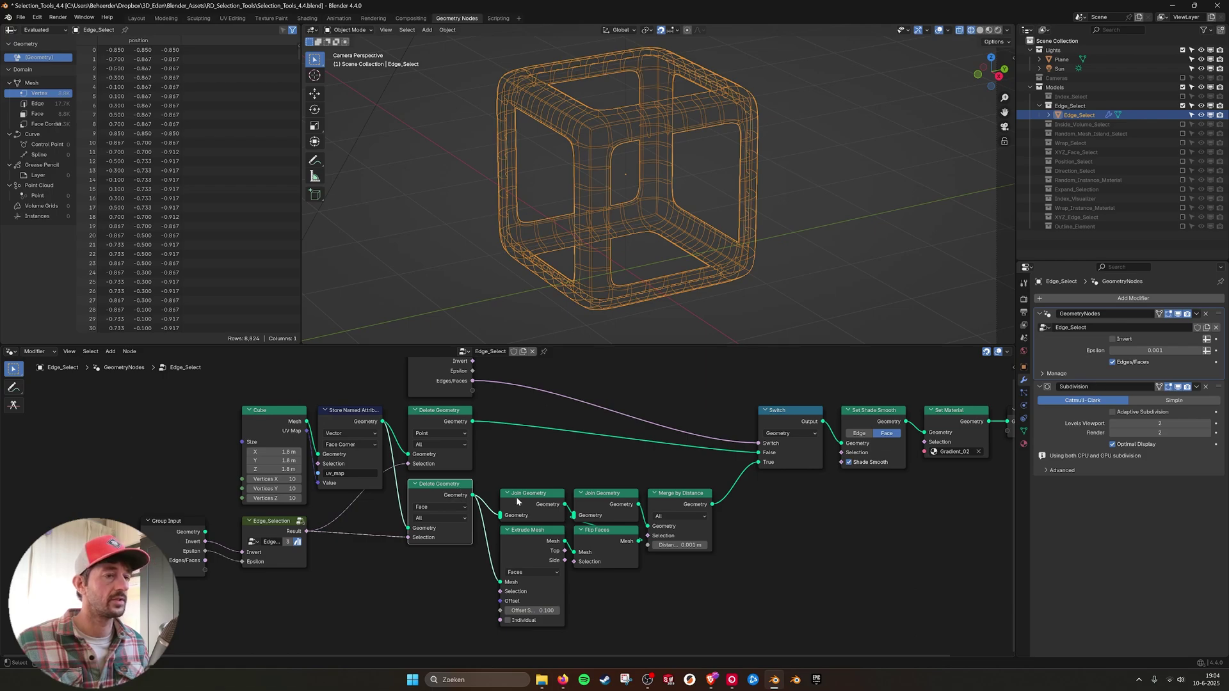
pyautogui.click(1113, 362)
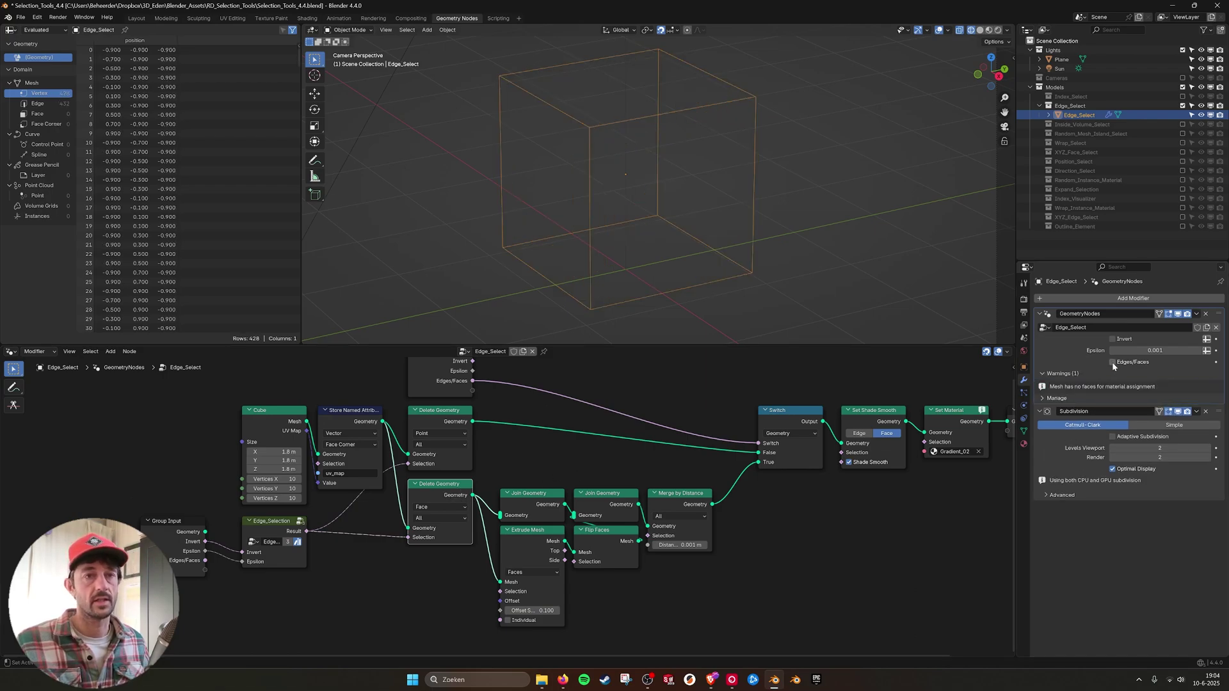
pyautogui.click(1112, 362)
pyautogui.click(1112, 362)
pyautogui.click(1113, 362)
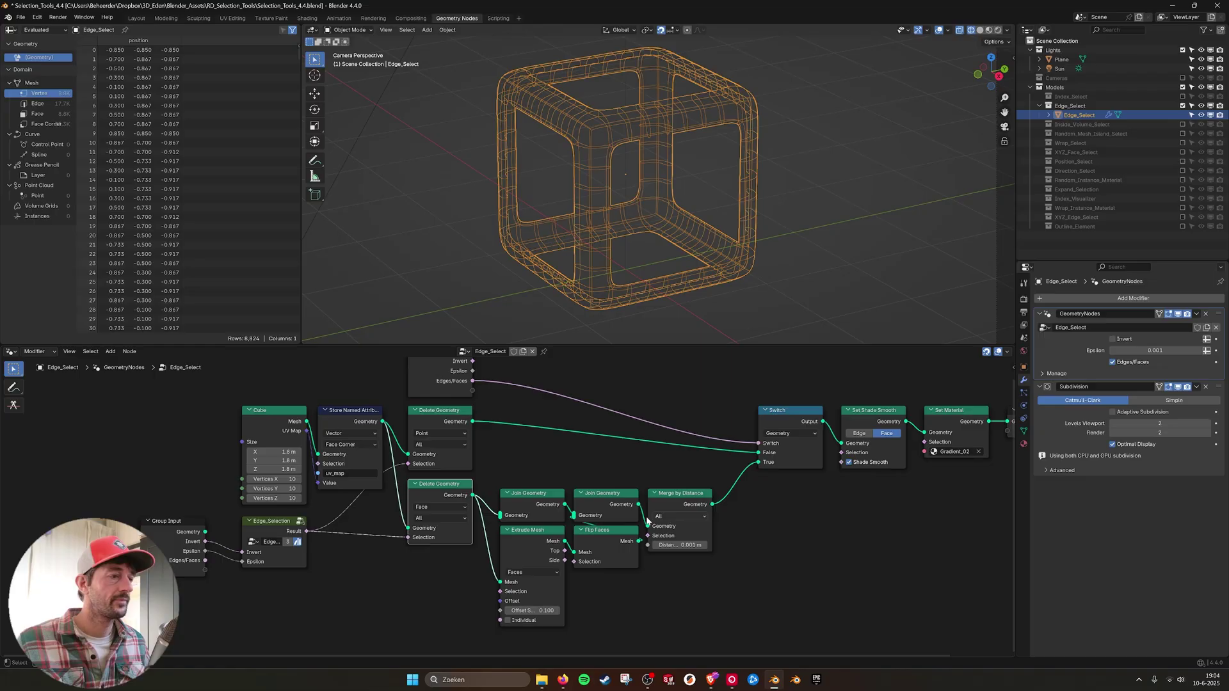
# Step: Examine how Extrude Mesh, Flip Faces, the Join Geometry nodes and Merge by Distance lead through the Switch to the output
pyautogui.moveTo(510, 474); pyautogui.dragTo(682, 588)
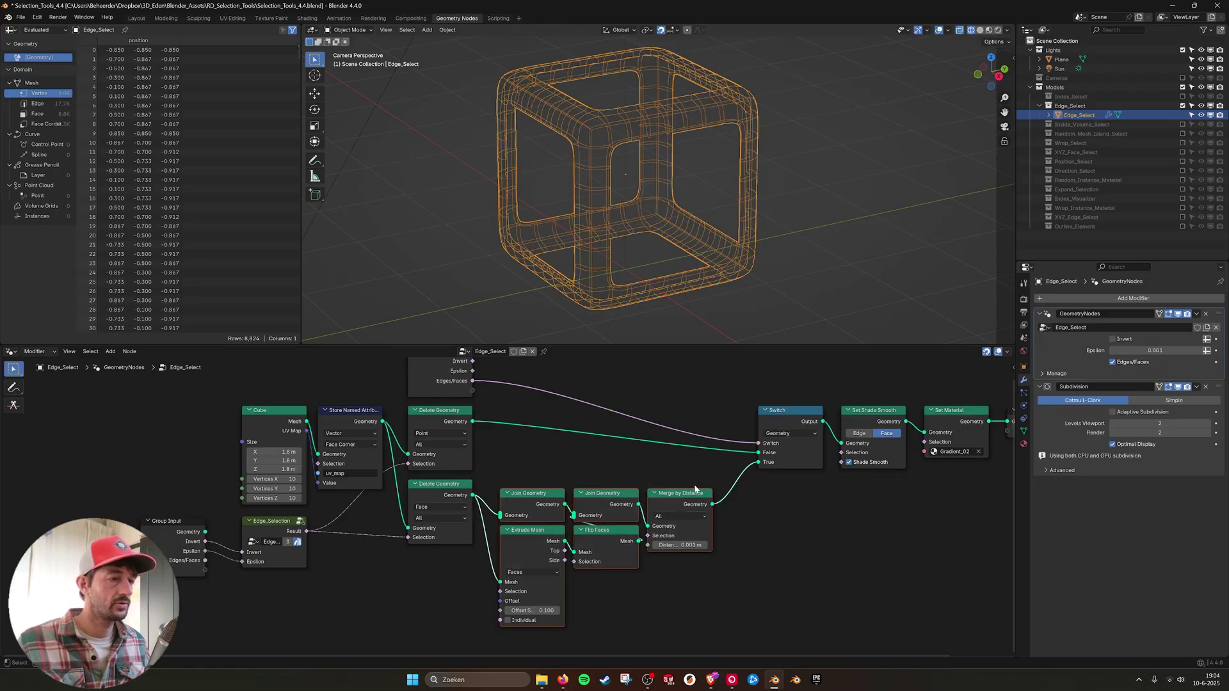
pyautogui.keyDown('ctrl'); pyautogui.scroll(-5, 695, 500); pyautogui.keyUp('ctrl')
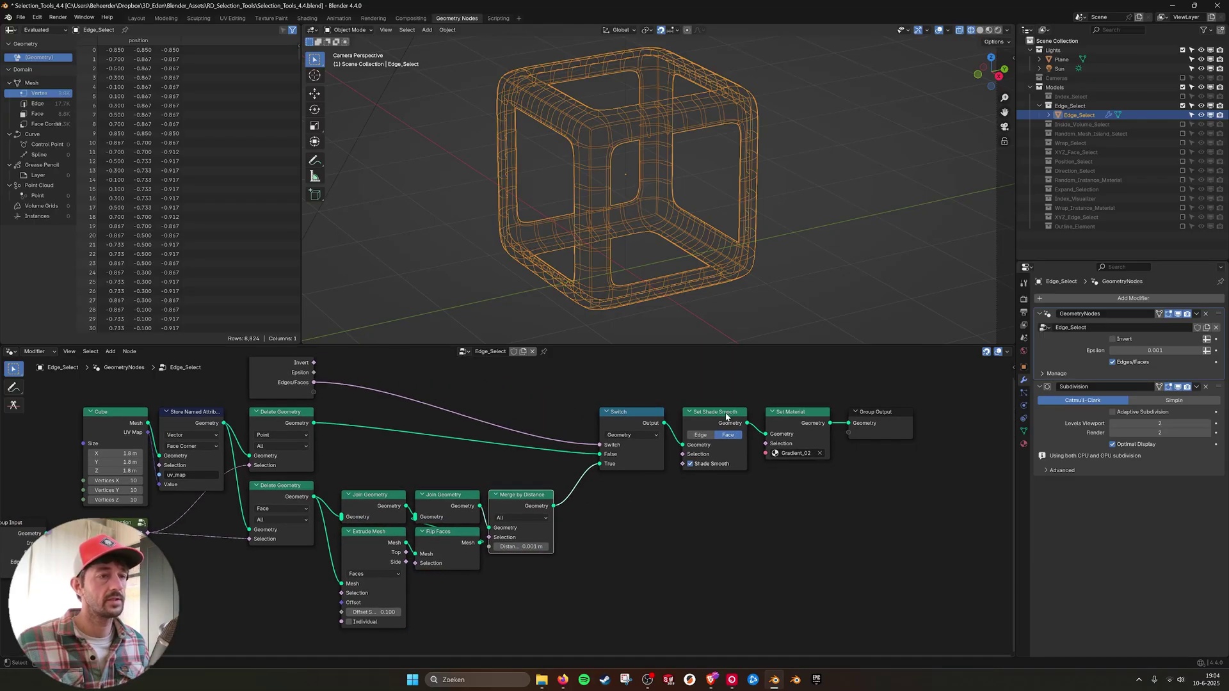
pyautogui.keyDown('ctrl'); pyautogui.scroll(2, 486, 527); pyautogui.keyUp('ctrl')
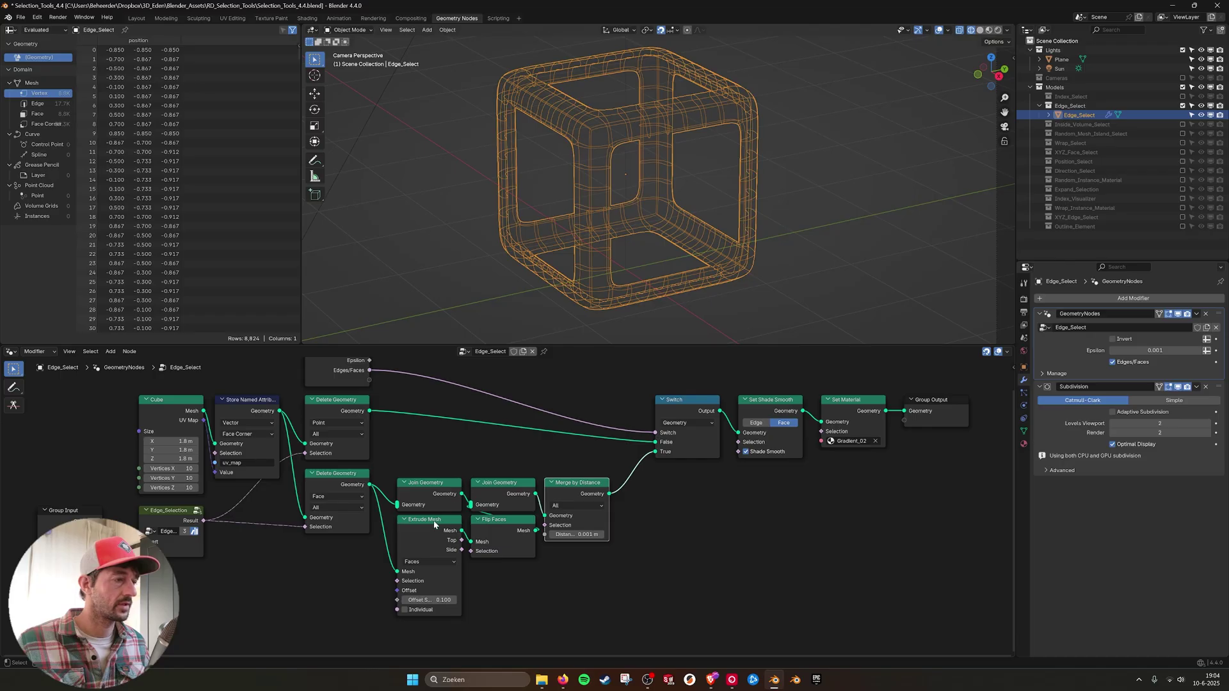
pyautogui.moveTo(336, 450); pyautogui.dragTo(411, 488, button='middle')
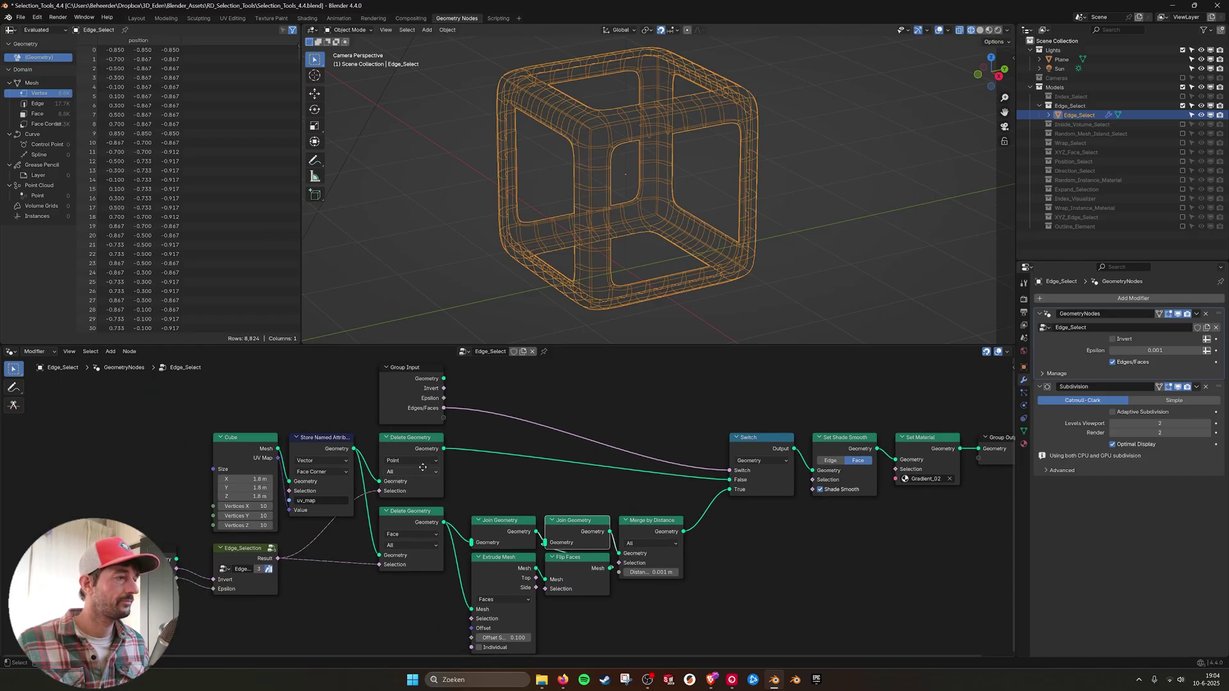
pyautogui.moveTo(658, 452); pyautogui.dragTo(603, 451, button='middle')
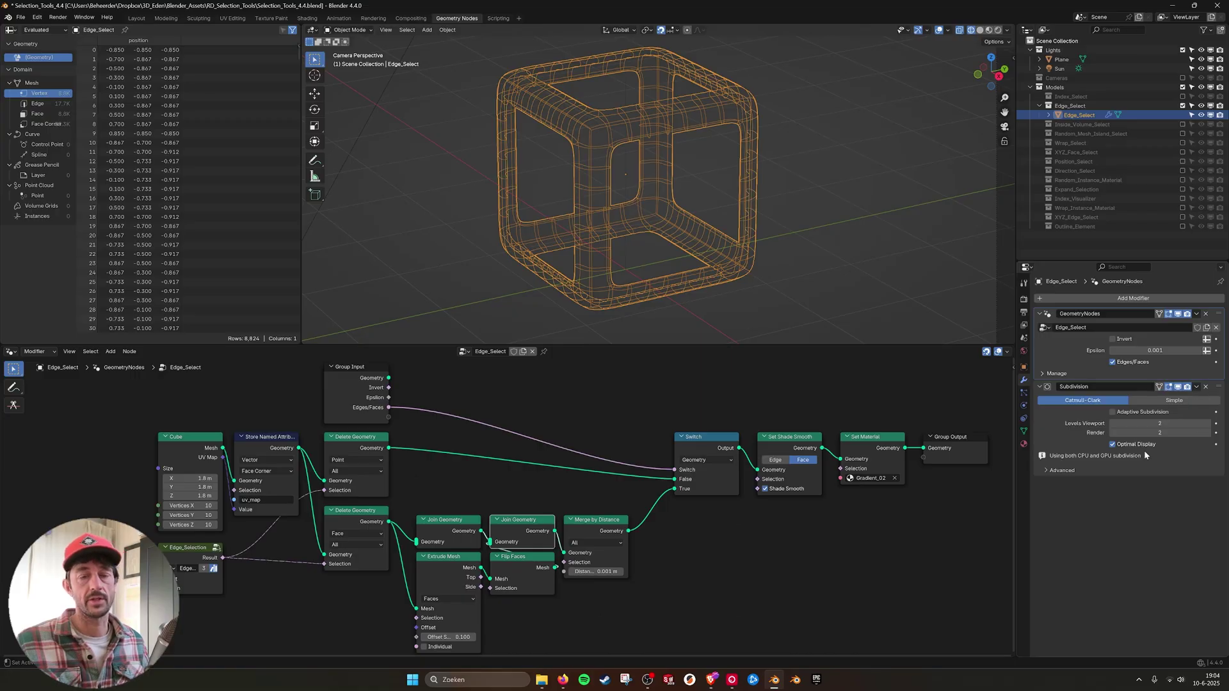
pyautogui.scroll(-1, 1002, 420)
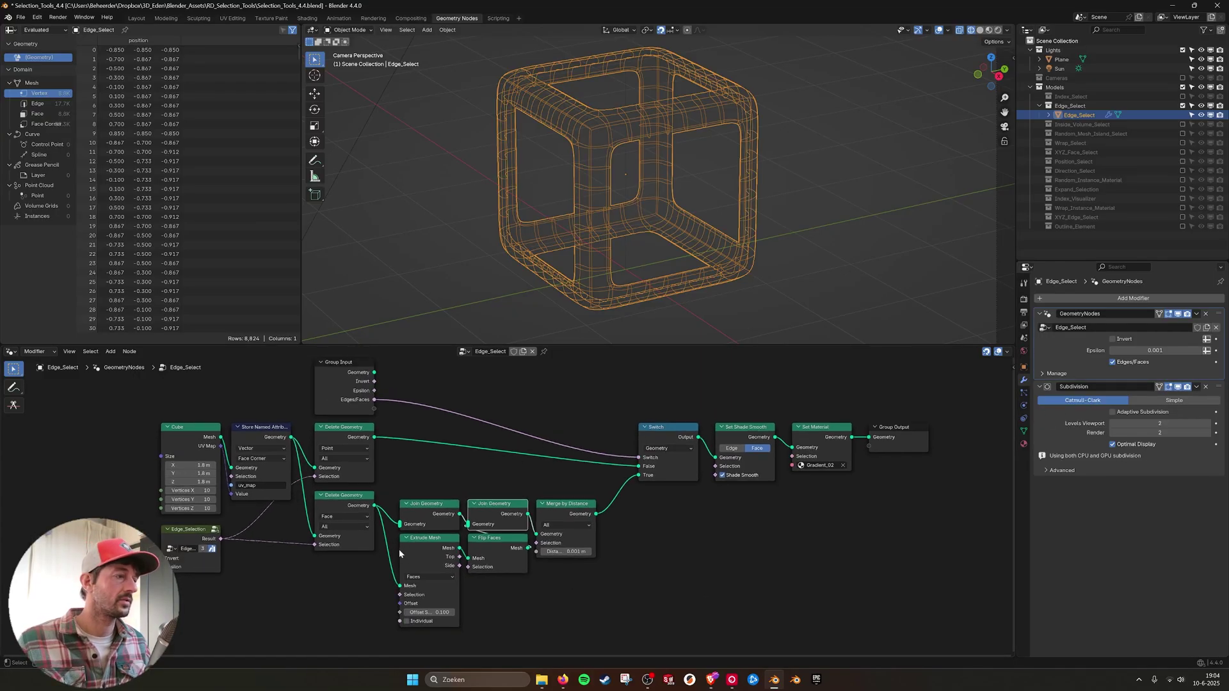
# Step: Link the Face Delete Geometry output directly to Set Material and hide the Subdivision modifier in the viewport
pyautogui.moveTo(374, 505); pyautogui.dragTo(823, 442)
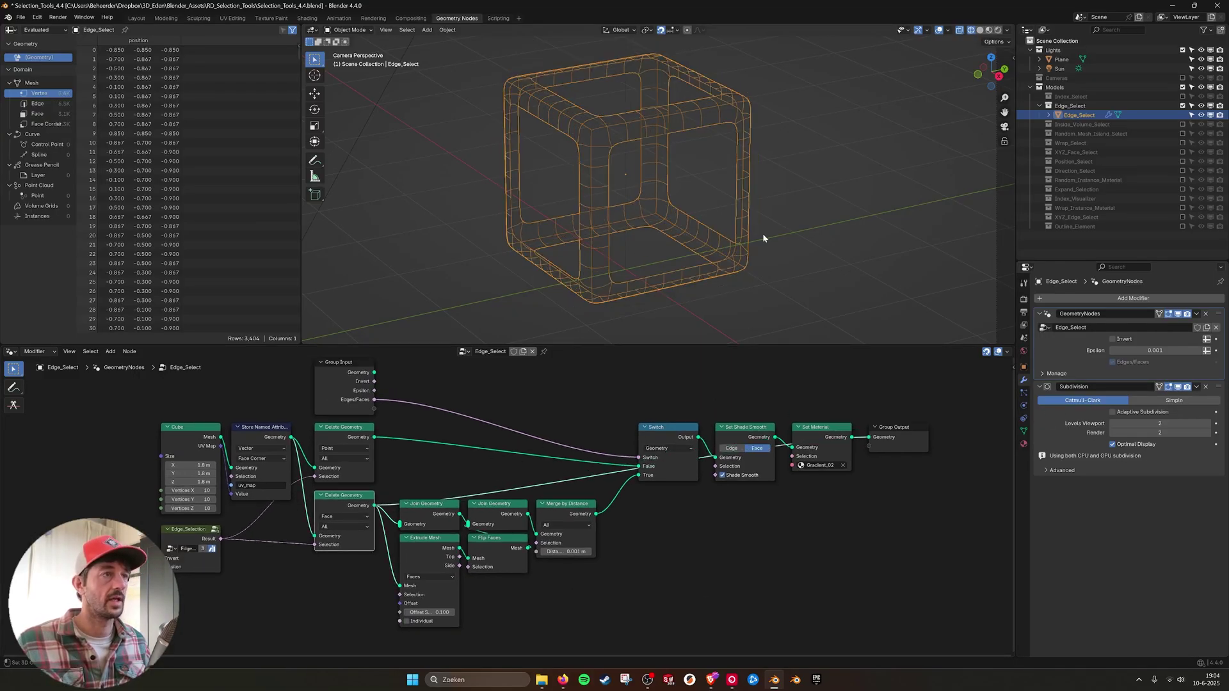
pyautogui.press('KP_0')
pyautogui.scroll(5, 701, 191)
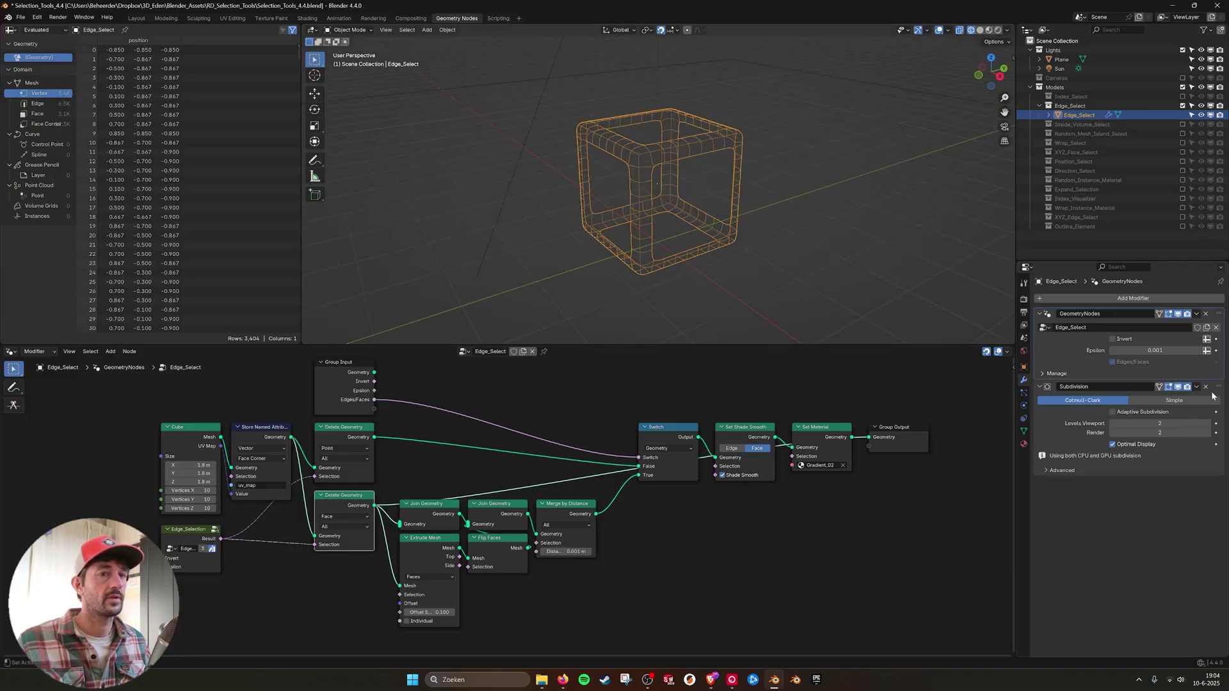
pyautogui.click(1178, 387)
pyautogui.scroll(3, 767, 233)
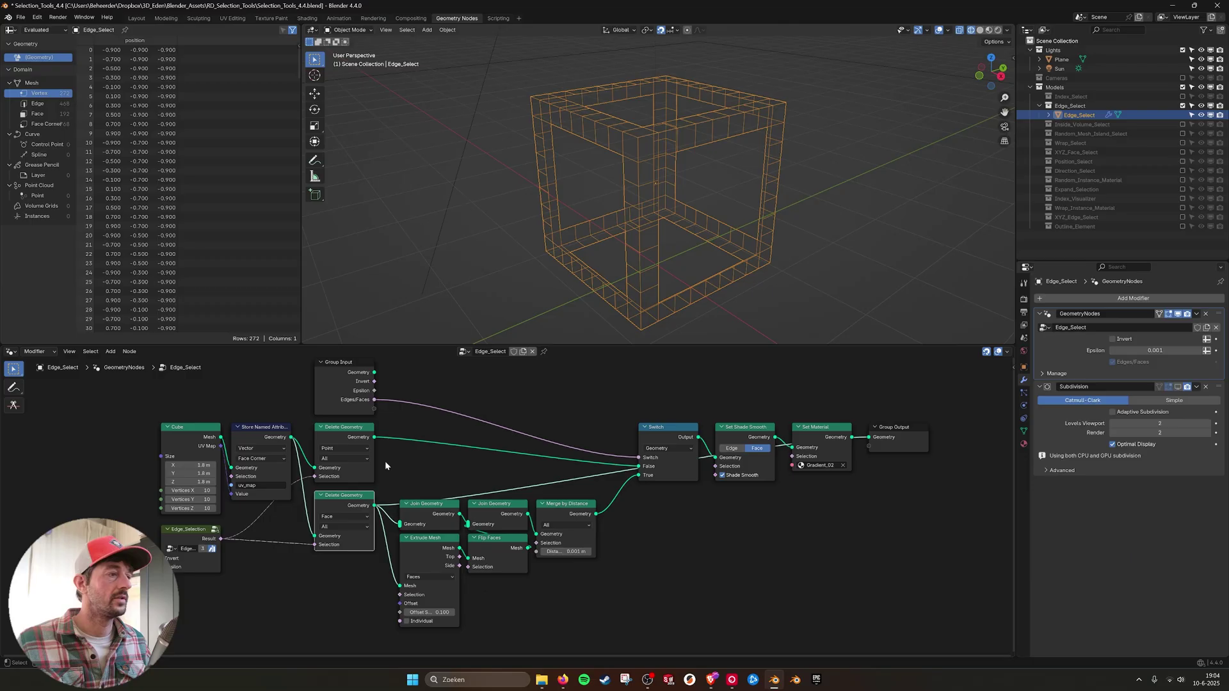
# Step: Mute and unmute the Face Delete Geometry node, and toggle Invert on and off to compare the cube's faces
pyautogui.press('m')
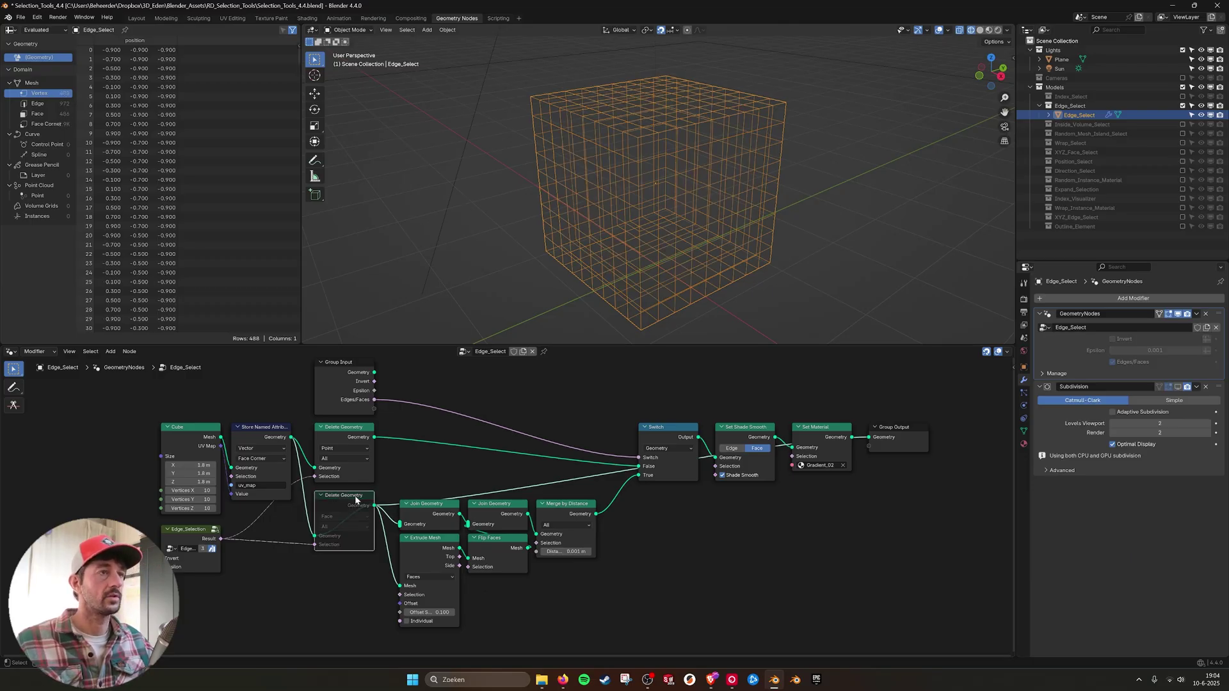
pyautogui.press('m')
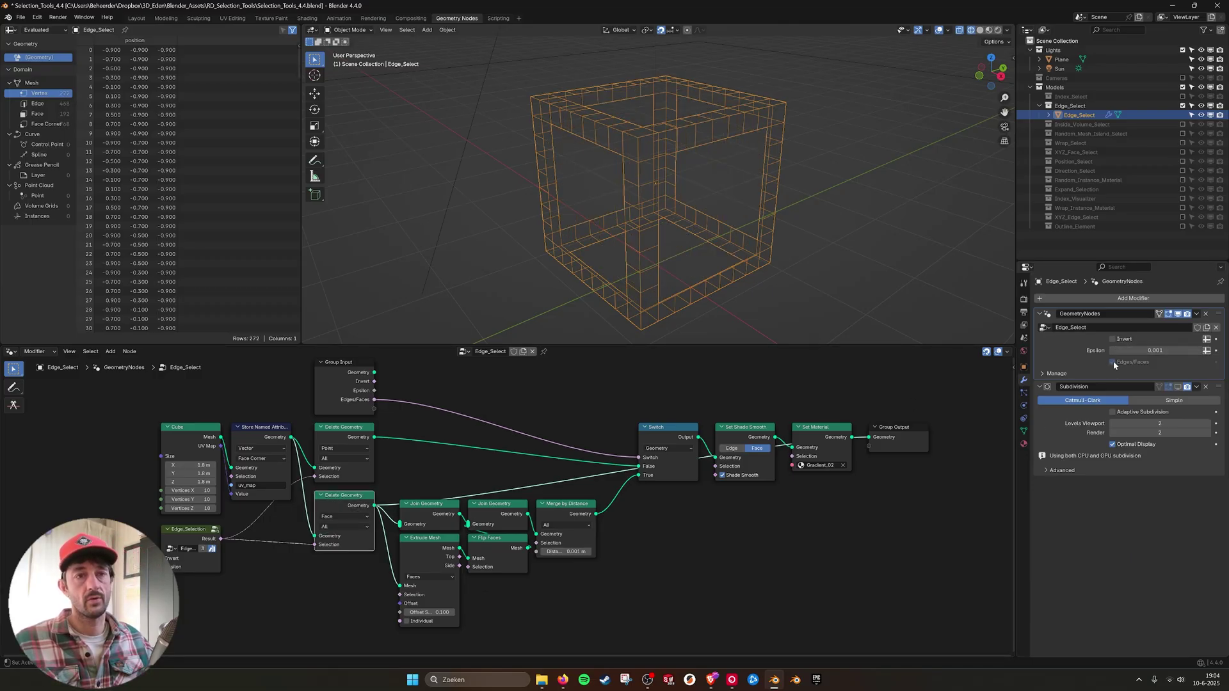
pyautogui.click(1113, 340)
pyautogui.click(1112, 339)
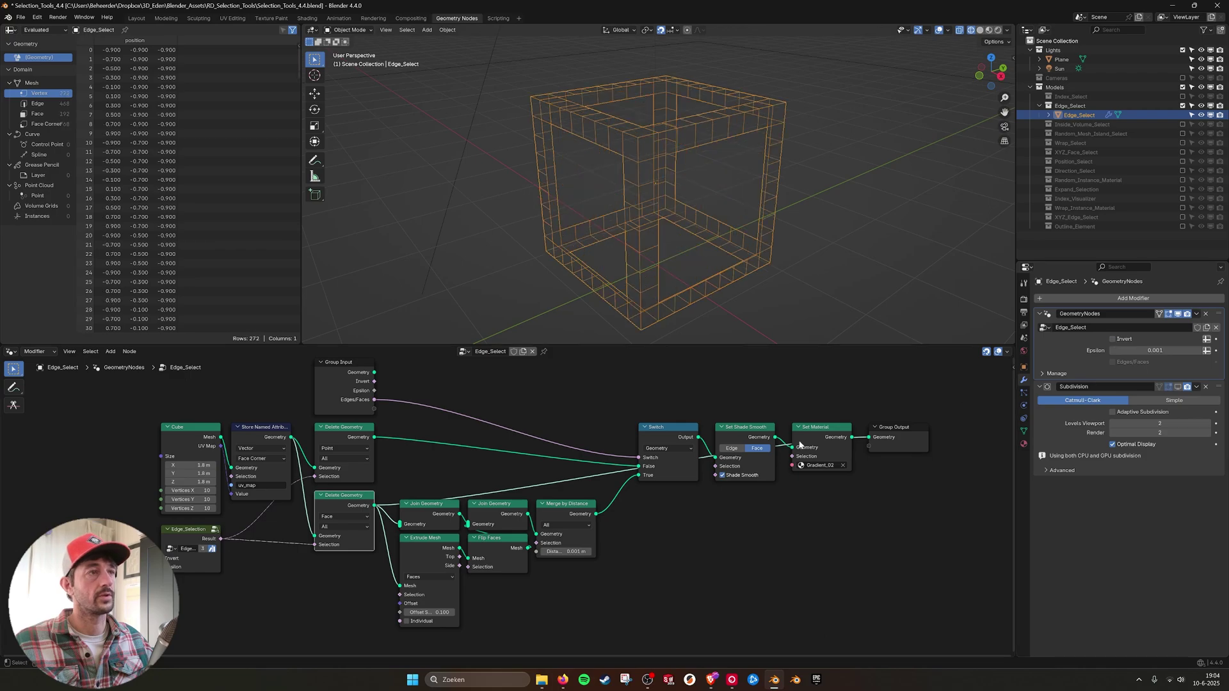
# Step: Restore the original link into Set Material, disable Edges/Faces and show the Subdivision modifier in the viewport again
pyautogui.click(205, 531)
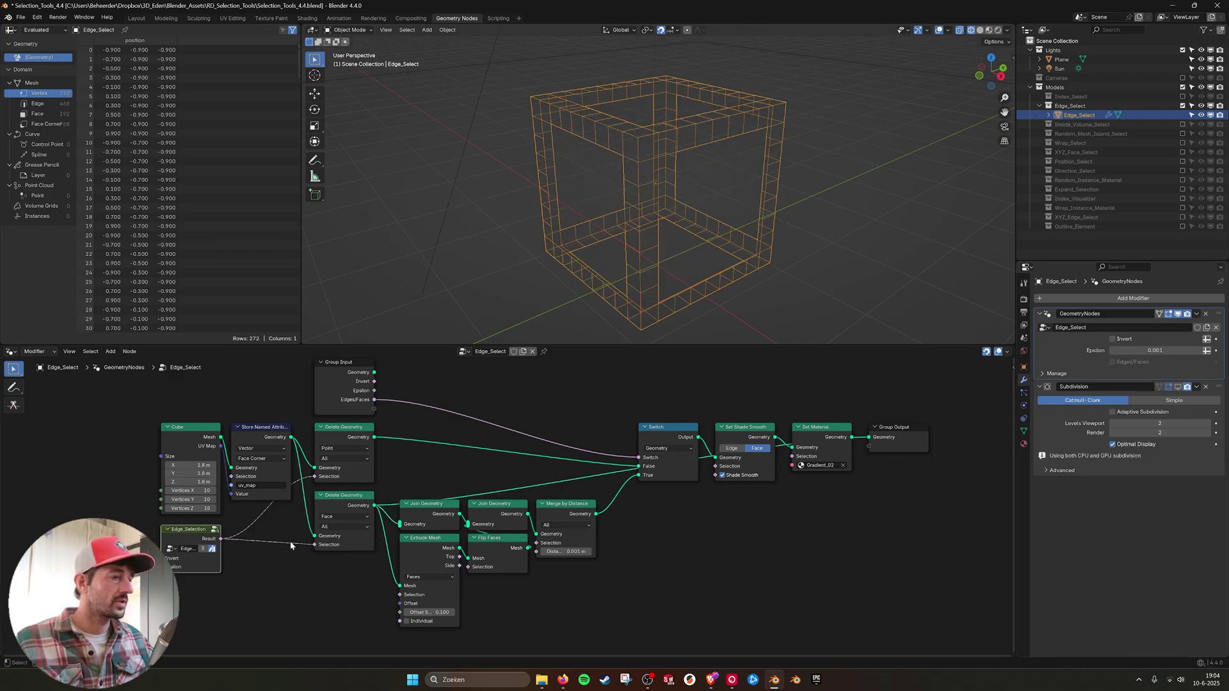
pyautogui.click(1114, 363)
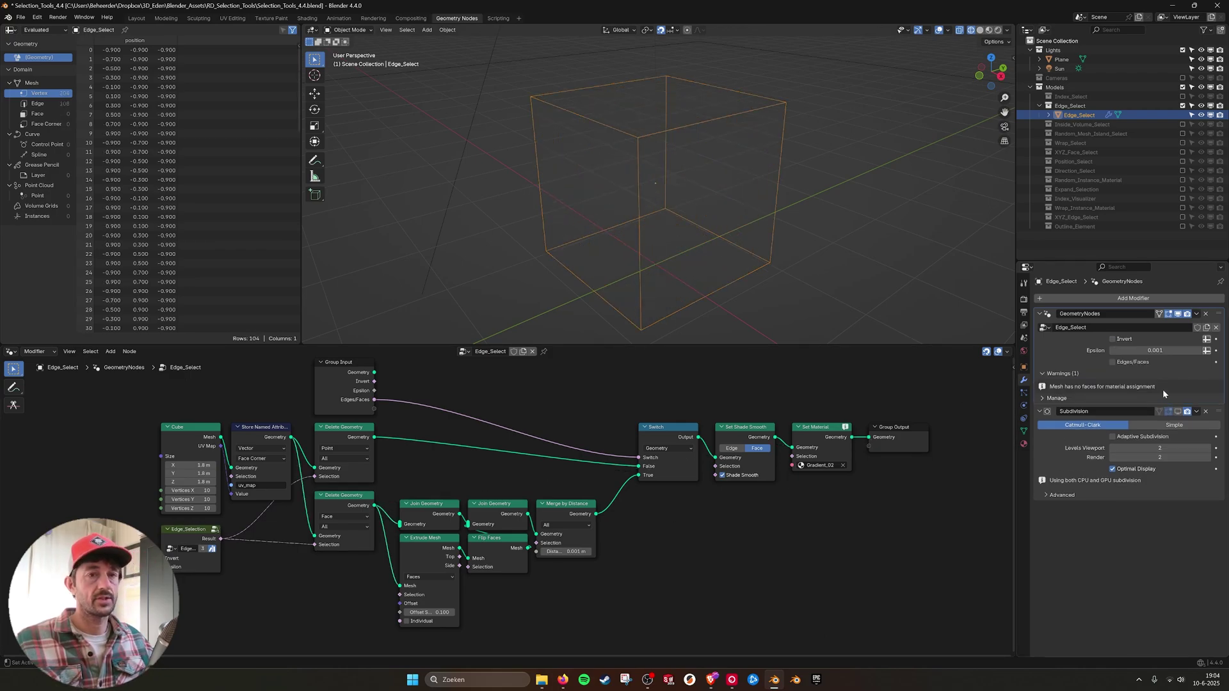
pyautogui.click(1178, 411)
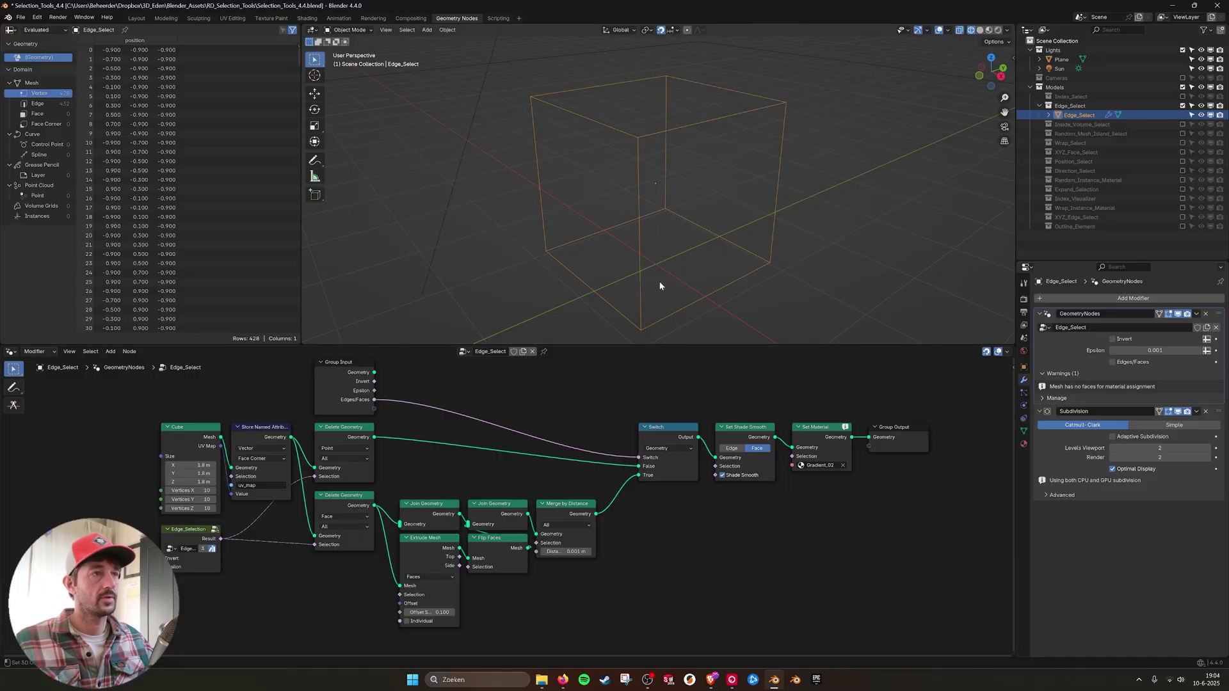
# Step: Try Invert, leave it off with Edges/Faces enabled, and show the deselected cube frame in material preview
pyautogui.click(1112, 339)
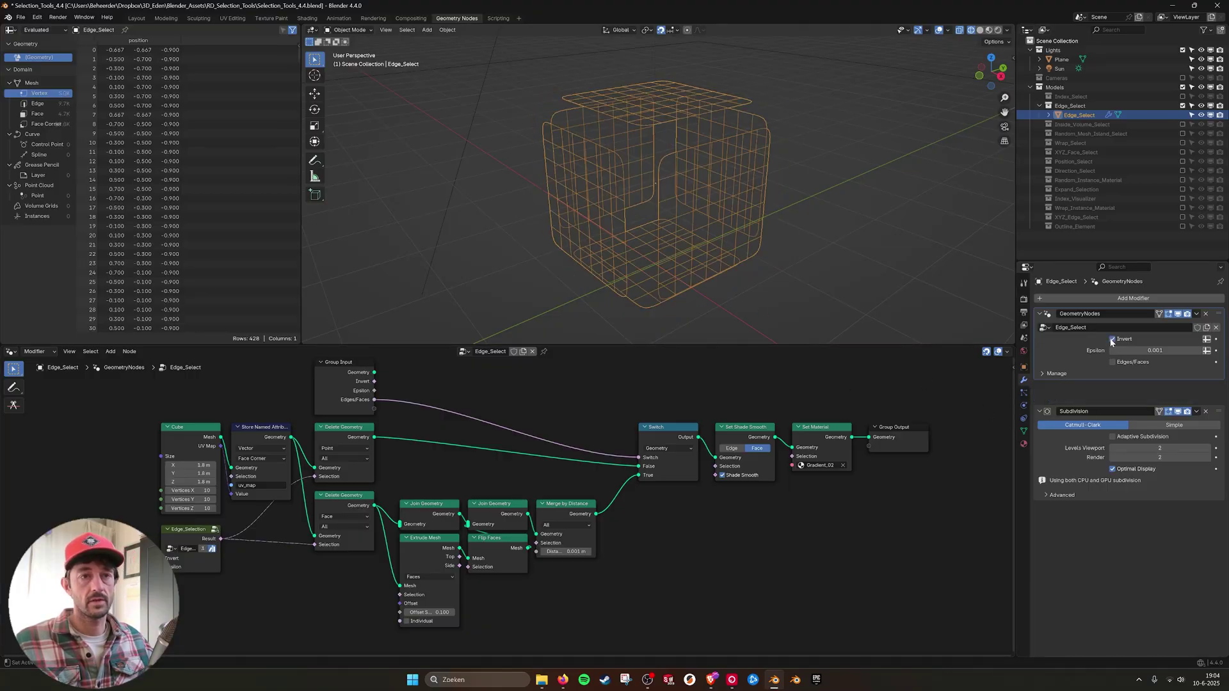
pyautogui.click(1112, 362)
pyautogui.click(1112, 339)
pyautogui.click(812, 222)
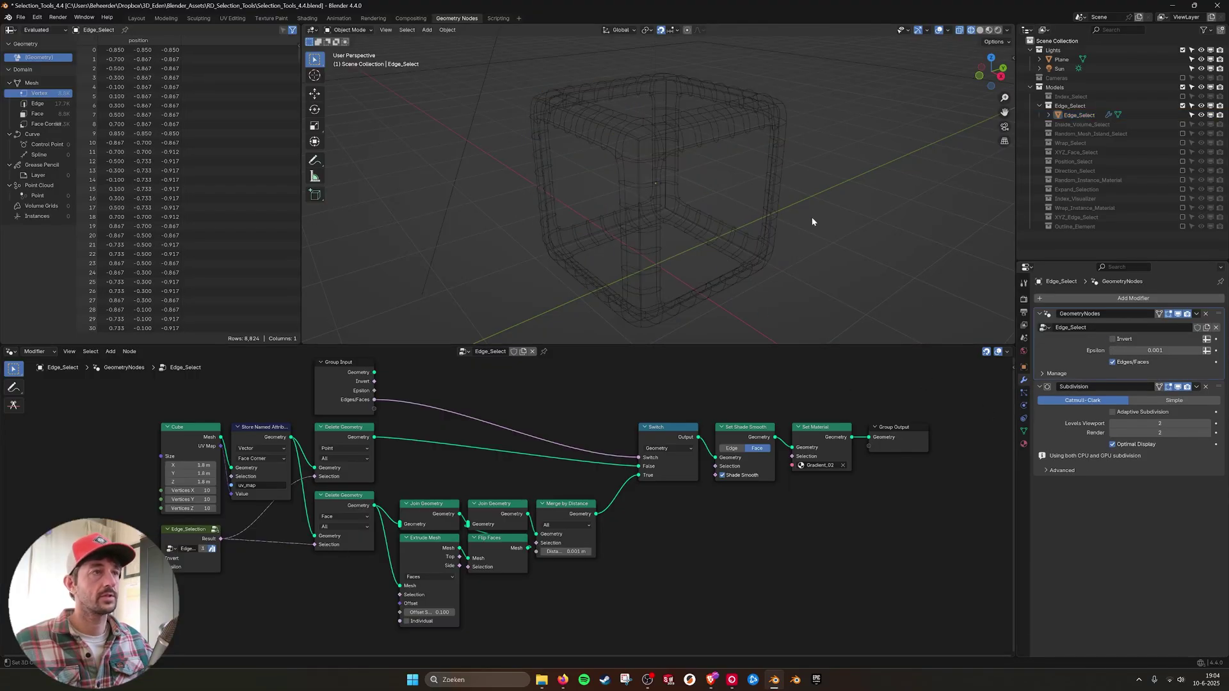
pyautogui.click(989, 29)
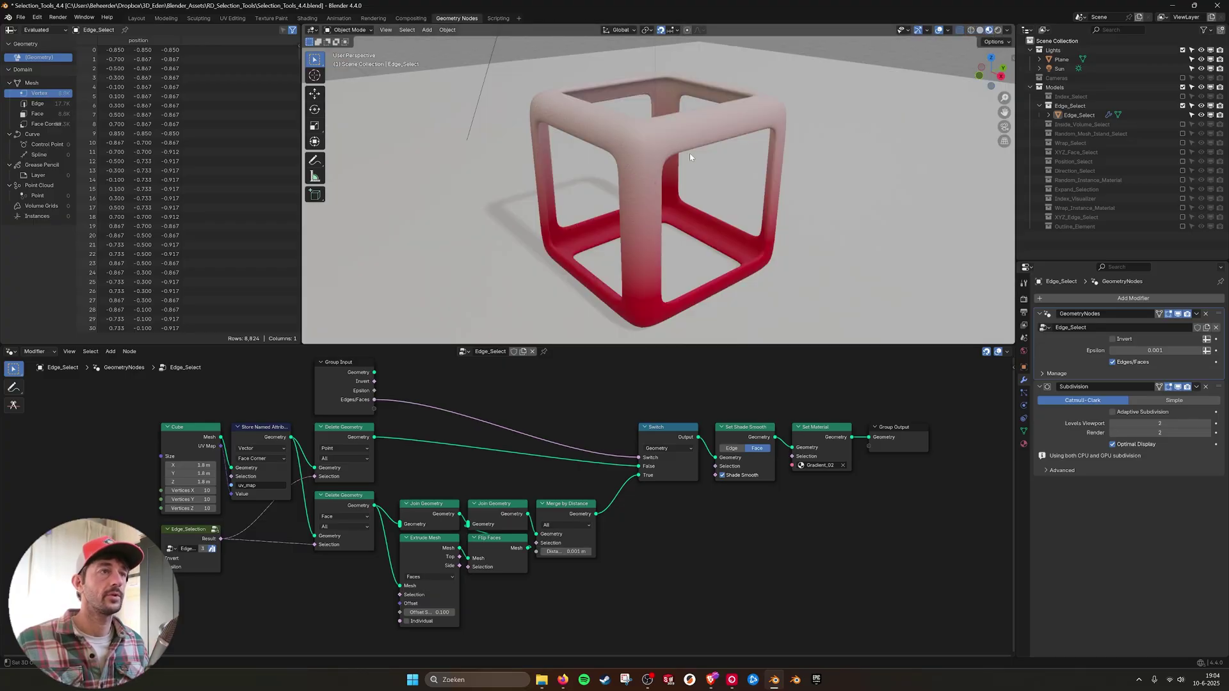
# Step: Hide the Edge_Select collection, enable Inside_Volume_Select and select its object to show its node tree
pyautogui.click(1183, 106)
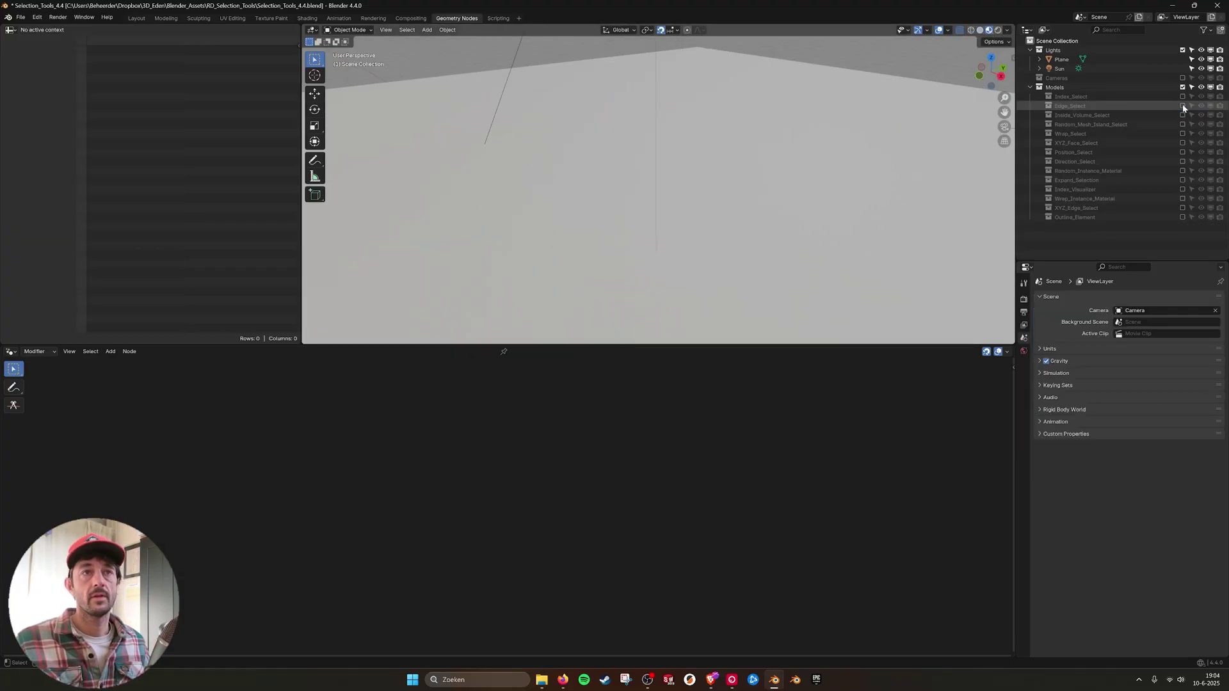
pyautogui.click(1182, 114)
pyautogui.click(667, 166)
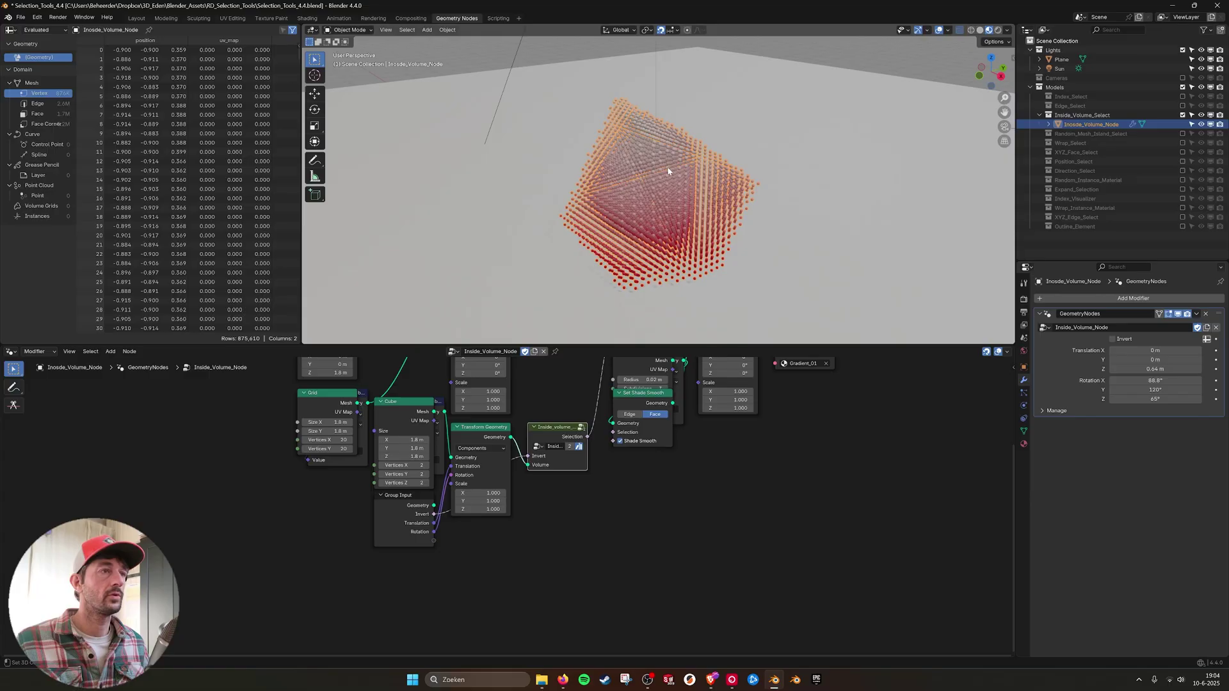
# Step: Spread out the Grid, Curve Line, Cube and Store Named Attribute nodes so none overlap at the start of the tree
pyautogui.moveTo(607, 428); pyautogui.dragTo(588, 520, button='middle')
pyautogui.moveTo(309, 489)
pyautogui.mouseDown()
pyautogui.moveTo(233, 500)
pyautogui.moveTo(225, 521)
pyautogui.moveTo(250, 484)
pyautogui.moveTo(335, 485)
pyautogui.mouseUp()
pyautogui.moveTo(160, 412)
pyautogui.mouseDown()
pyautogui.moveTo(365, 522)
pyautogui.moveTo(320, 487)
pyautogui.moveTo(237, 479)
pyautogui.mouseUp()
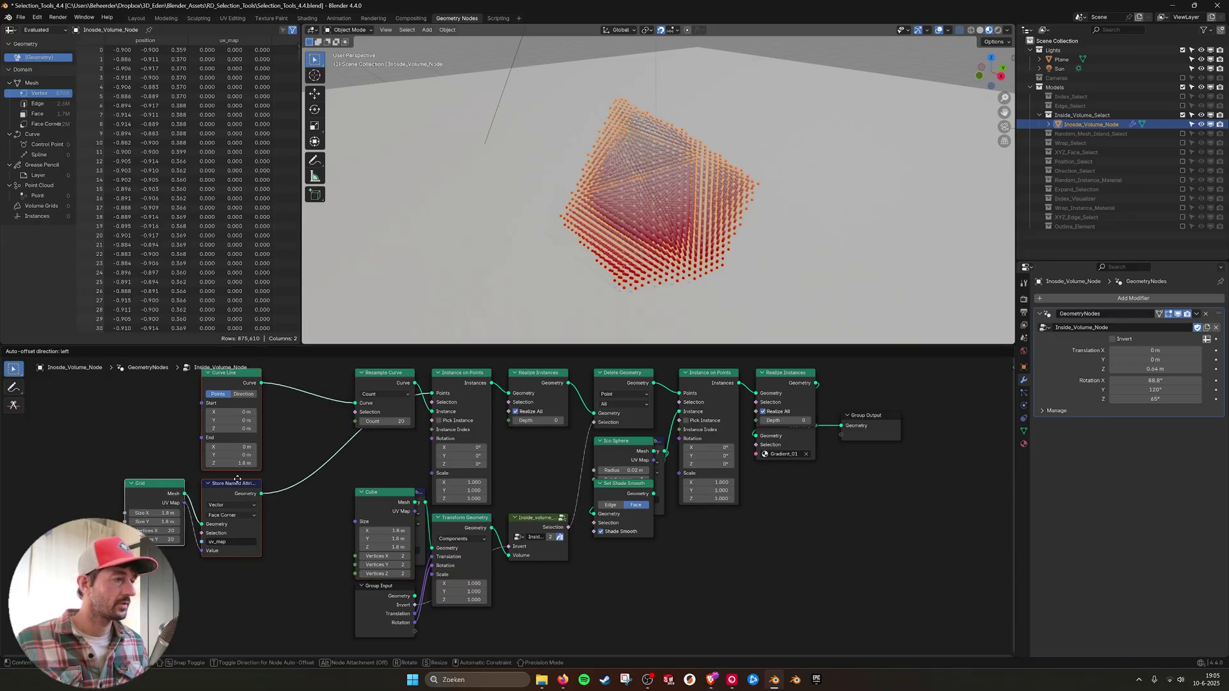
pyautogui.moveTo(387, 492); pyautogui.dragTo(316, 498)
pyautogui.click(373, 514)
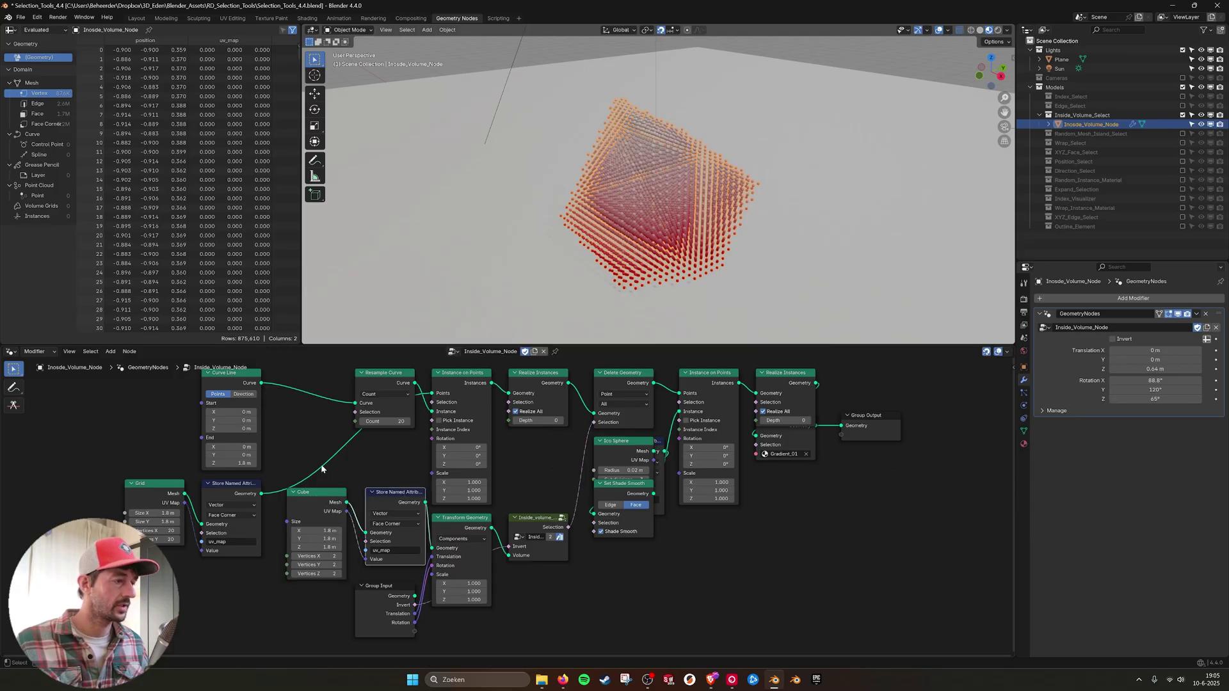
pyautogui.moveTo(394, 507); pyautogui.dragTo(383, 507)
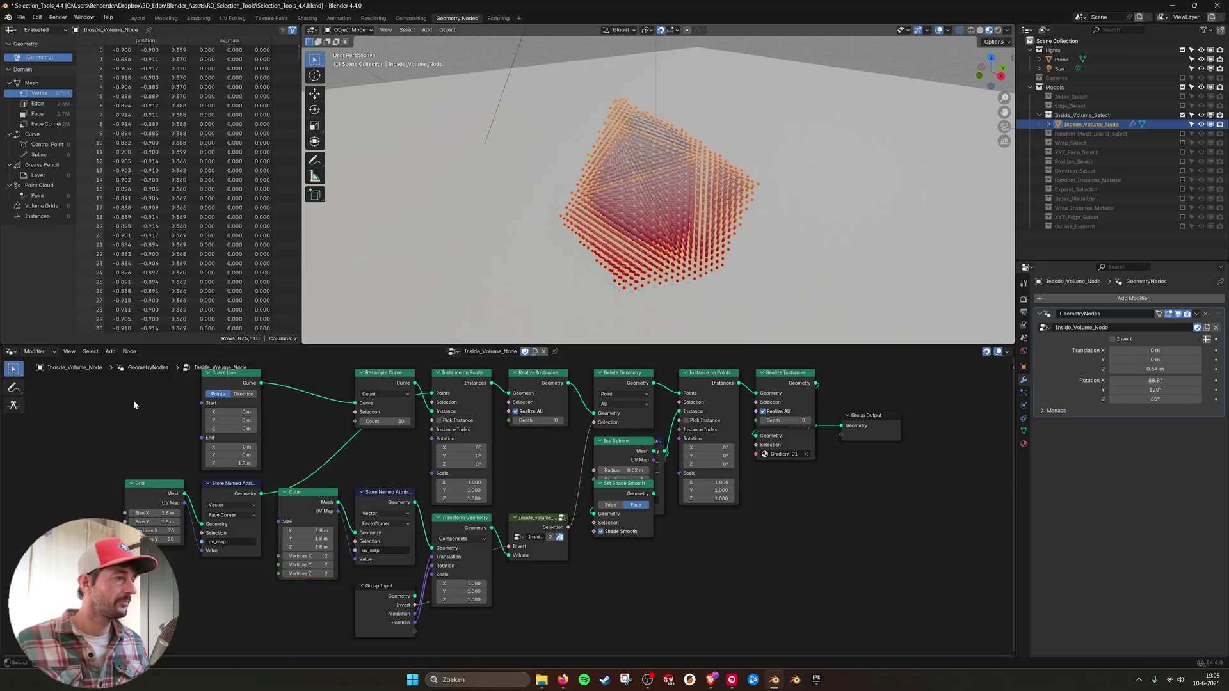
# Step: Shift the second Instance on Points node and the nodes after it right to uncover the sphere's Store Named Attribute node
pyautogui.moveTo(264, 414); pyautogui.dragTo(287, 460, button='middle')
pyautogui.moveTo(439, 497); pyautogui.dragTo(196, 470, button='middle')
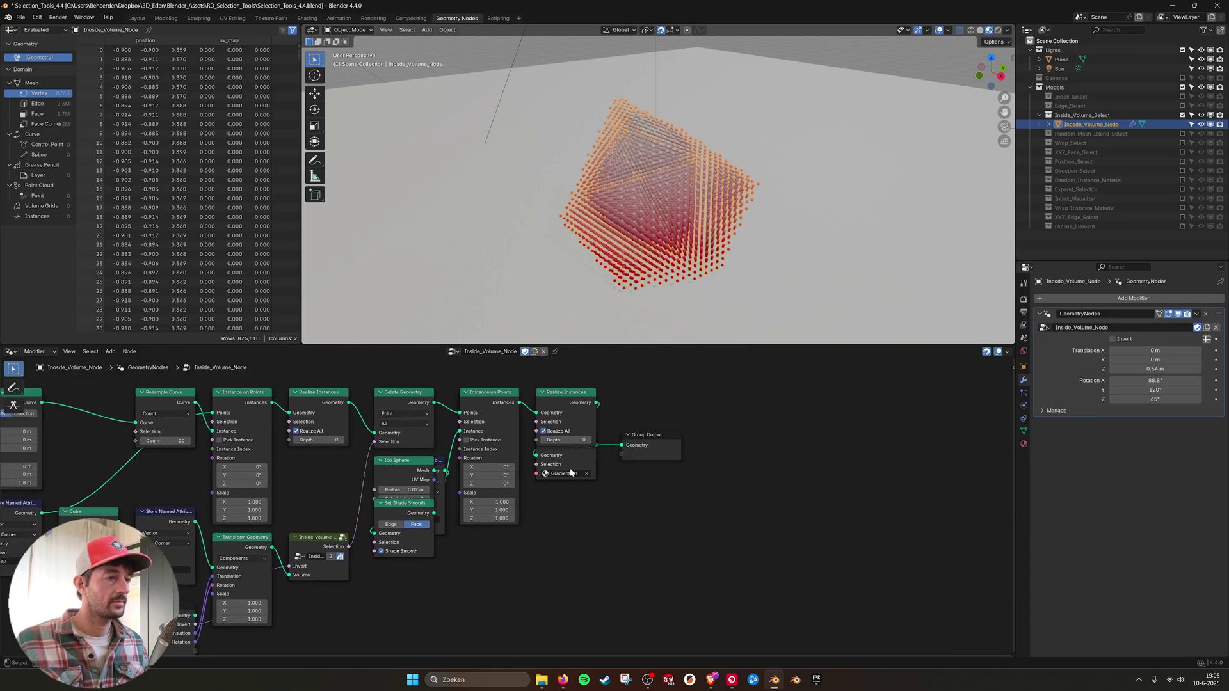
pyautogui.moveTo(441, 369); pyautogui.dragTo(661, 537)
pyautogui.moveTo(491, 393); pyautogui.dragTo(560, 393)
pyautogui.click(468, 442)
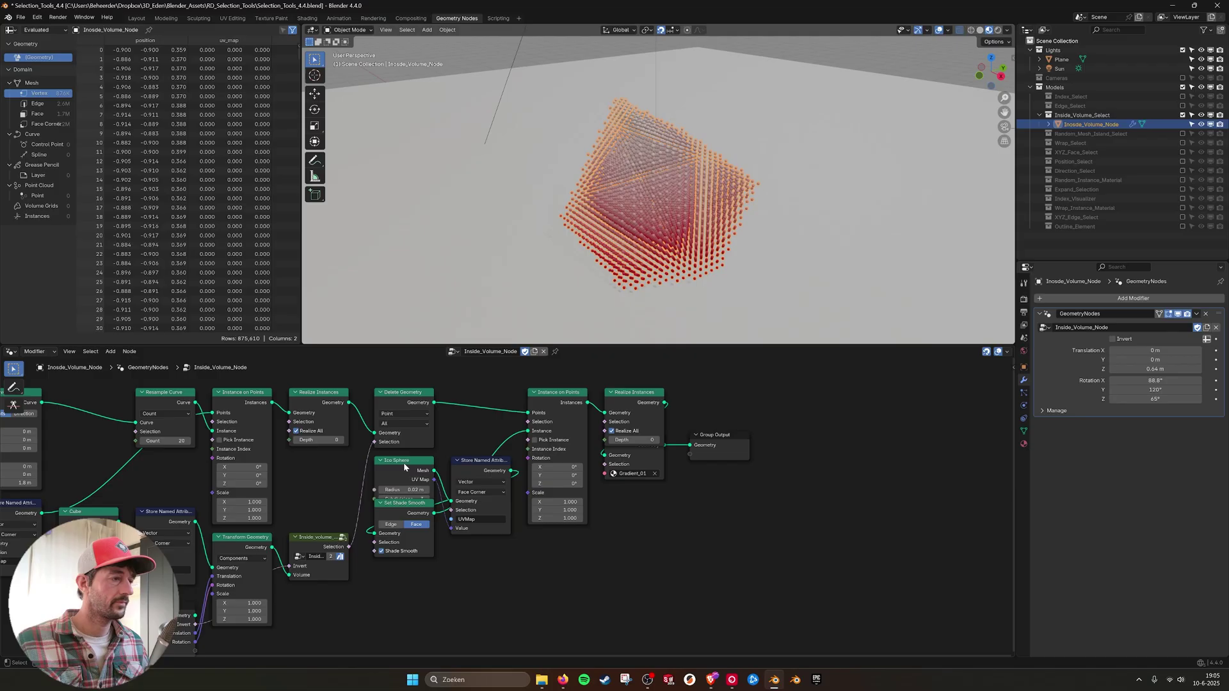
# Step: Arrange Ico Sphere, Store Named Attribute and Set Shade Smooth in a row before the second Instance on Points node
pyautogui.moveTo(403, 467); pyautogui.dragTo(421, 568)
pyautogui.moveTo(410, 504); pyautogui.dragTo(538, 531)
pyautogui.moveTo(426, 563); pyautogui.dragTo(641, 523)
pyautogui.moveTo(535, 461); pyautogui.dragTo(398, 478)
pyautogui.moveTo(493, 370); pyautogui.dragTo(789, 590)
pyautogui.moveTo(640, 392); pyautogui.dragTo(718, 392)
pyautogui.moveTo(595, 529); pyautogui.dragTo(504, 398)
pyautogui.moveTo(706, 518); pyautogui.dragTo(493, 465)
pyautogui.moveTo(490, 415); pyautogui.dragTo(556, 465)
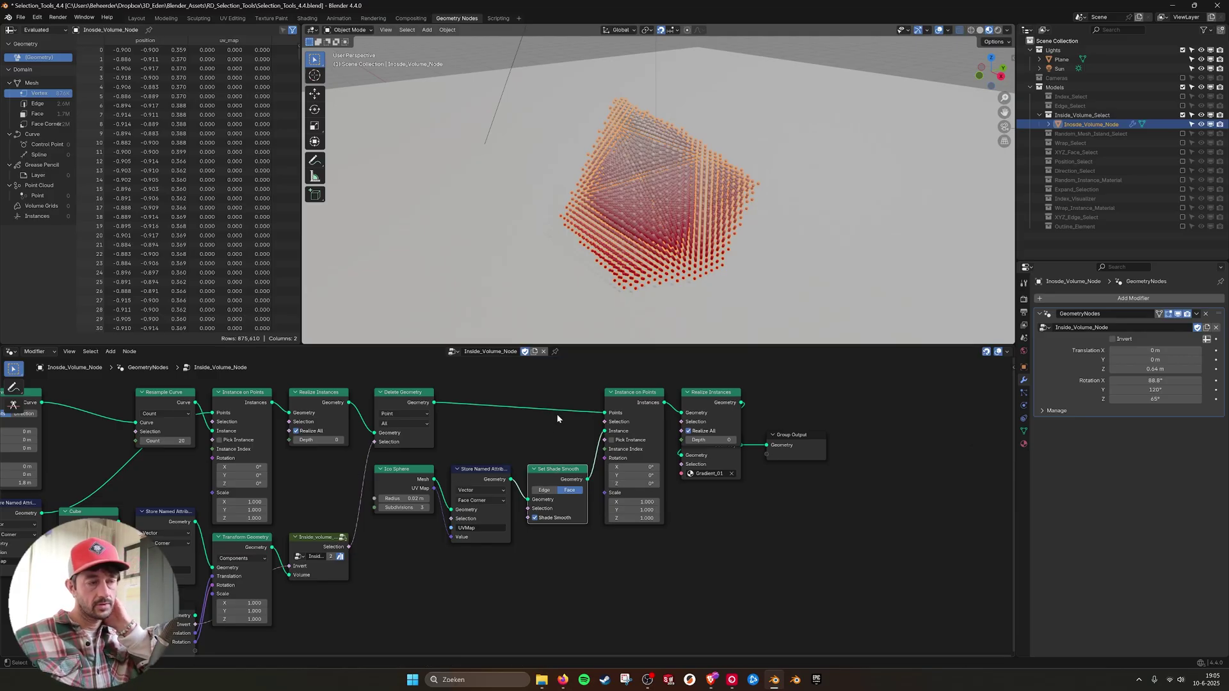
# Step: Line up Set Material and Group Output in a row after the last Realize Instances node
pyautogui.moveTo(499, 438); pyautogui.dragTo(535, 497, button='middle')
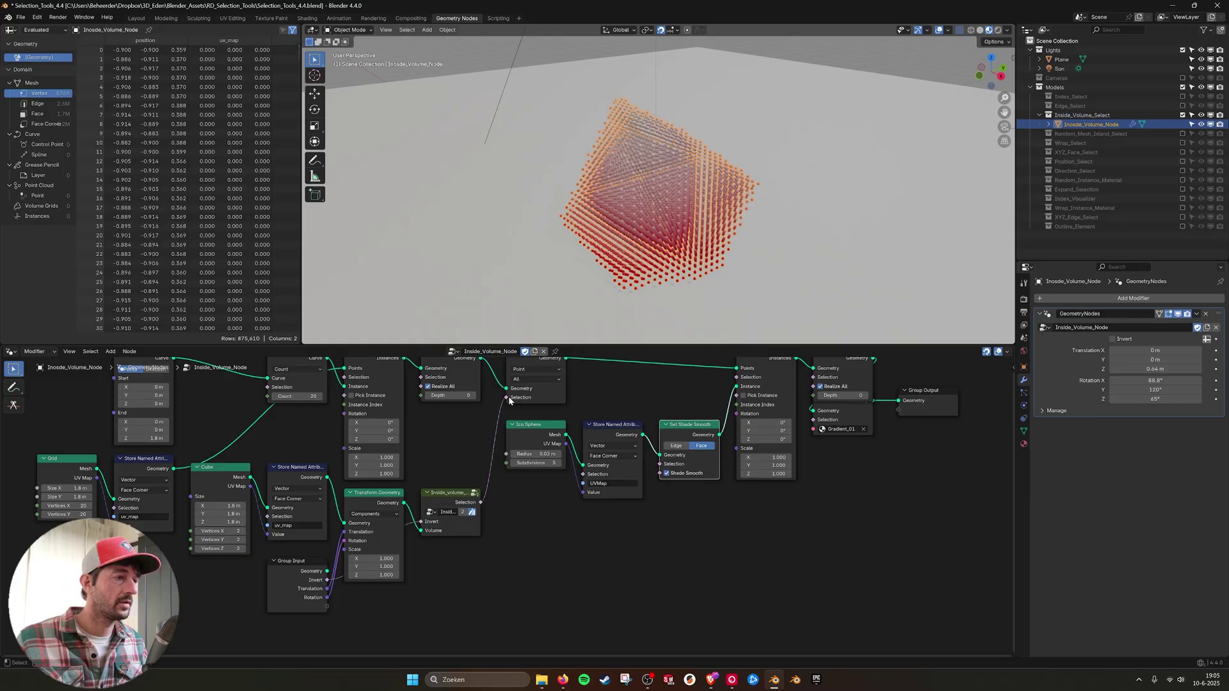
pyautogui.moveTo(560, 421); pyautogui.dragTo(469, 463, button='middle')
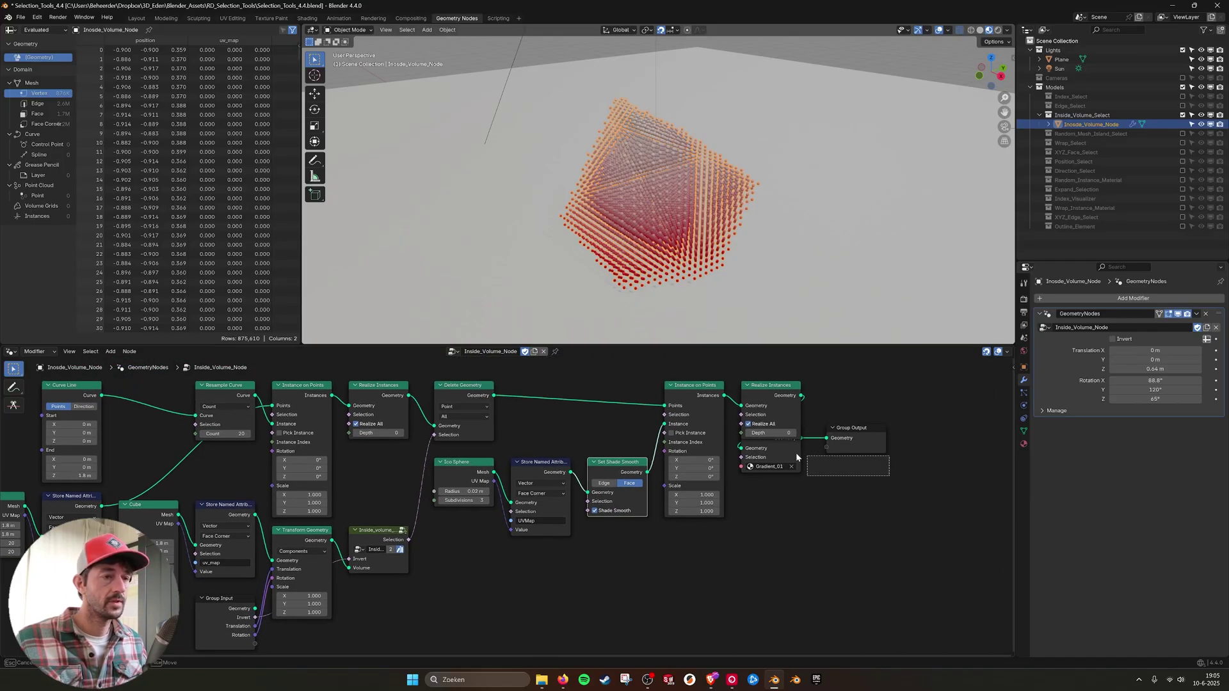
pyautogui.moveTo(870, 441); pyautogui.dragTo(936, 404)
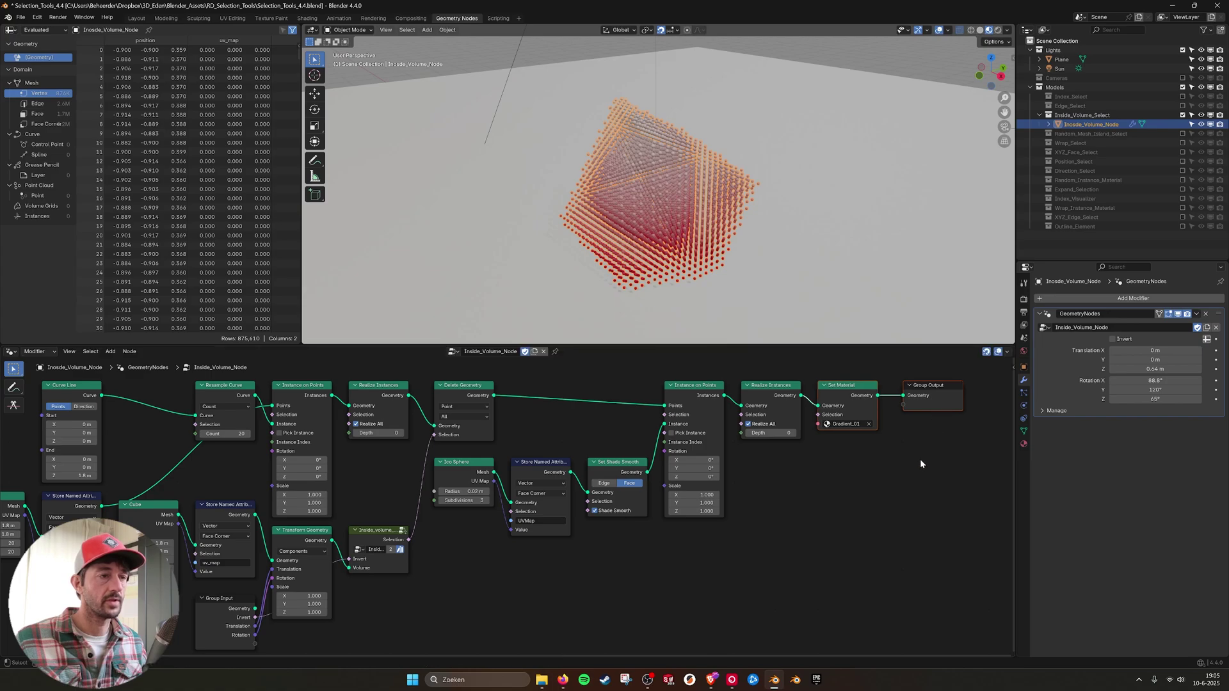
# Step: Stack Set Shade Smooth, Store Named Attribute and Ico Sphere in a vertical column beside the second Instance on Points node
pyautogui.scroll(3, 604, 490)
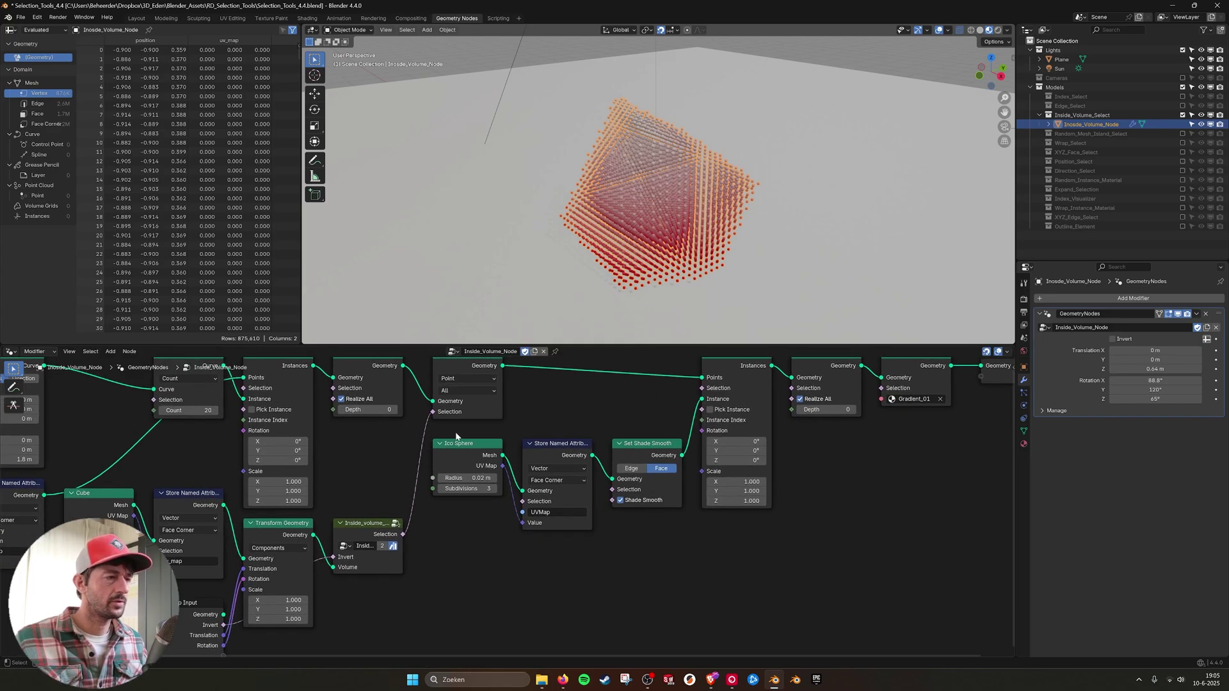
pyautogui.moveTo(457, 436); pyautogui.dragTo(677, 597)
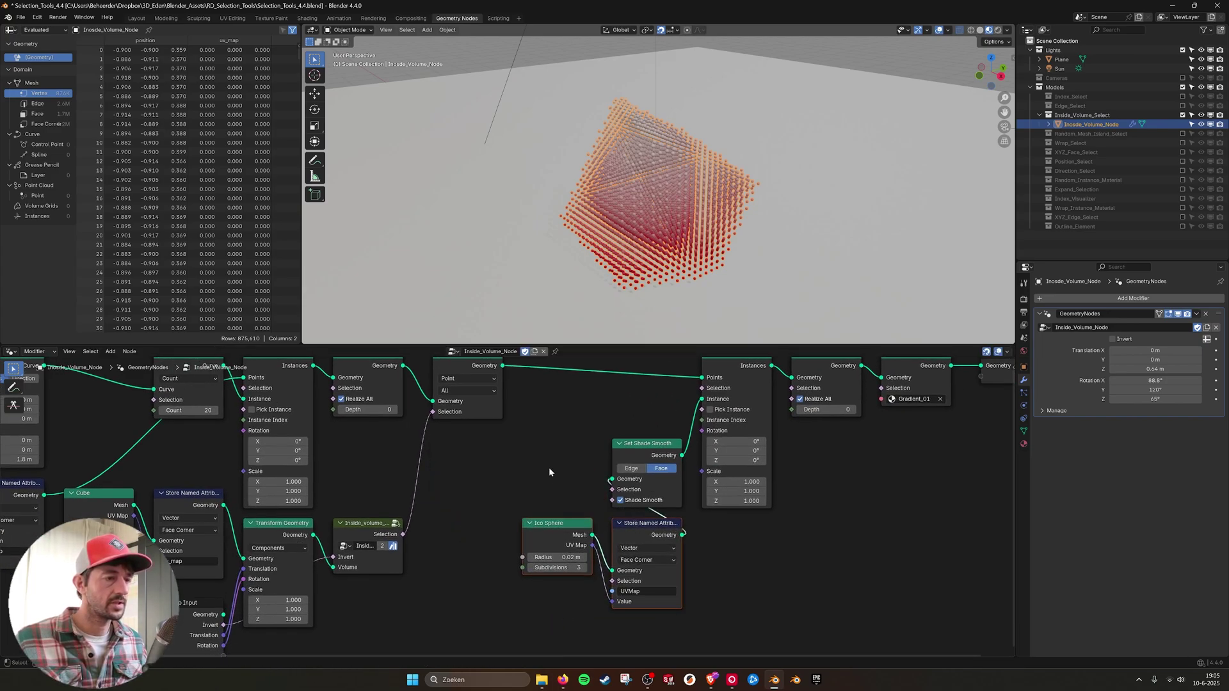
pyautogui.moveTo(550, 472); pyautogui.dragTo(516, 416, button='middle')
pyautogui.moveTo(531, 467); pyautogui.dragTo(621, 577)
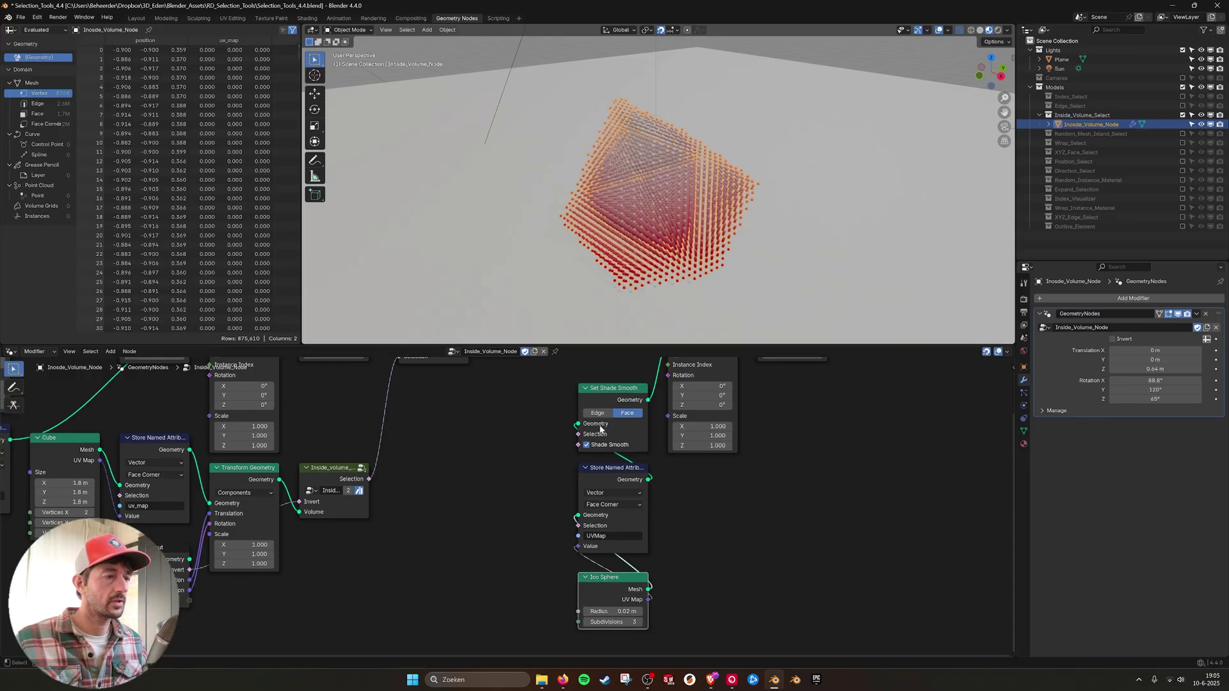
pyautogui.moveTo(600, 429); pyautogui.dragTo(569, 464, button='middle')
pyautogui.moveTo(627, 533); pyautogui.dragTo(626, 488, button='middle')
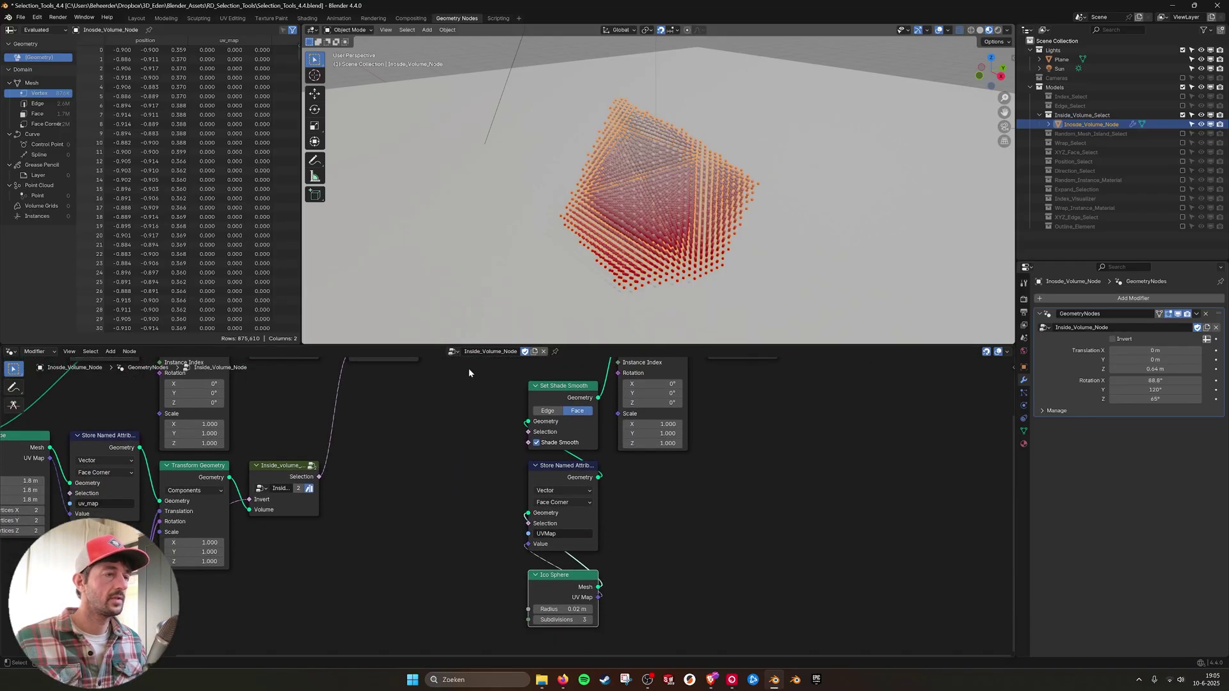
# Step: Narrow the gap after Delete Geometry by moving the sphere node column and the final output nodes left
pyautogui.moveTo(469, 368); pyautogui.dragTo(555, 598)
pyautogui.moveTo(556, 585); pyautogui.dragTo(561, 653, button='middle')
pyautogui.moveTo(561, 653); pyautogui.dragTo(532, 613)
pyautogui.moveTo(944, 524); pyautogui.dragTo(916, 656)
pyautogui.scroll(-2, 508, 371)
pyautogui.moveTo(616, 405); pyautogui.dragTo(583, 407)
pyautogui.press('Home')
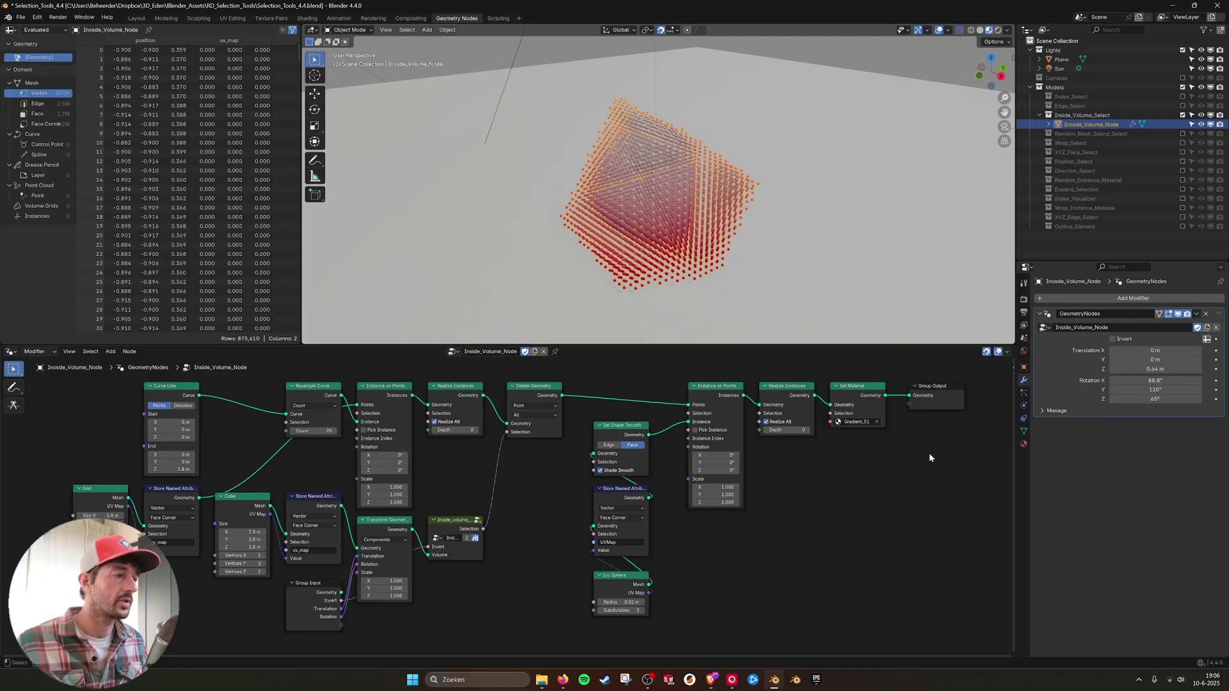
# Step: Examine the tidied Inside_Volume_Node tree, from the point grid and cube volume to the instanced spheres
pyautogui.moveTo(216, 453); pyautogui.dragTo(289, 456, button='middle')
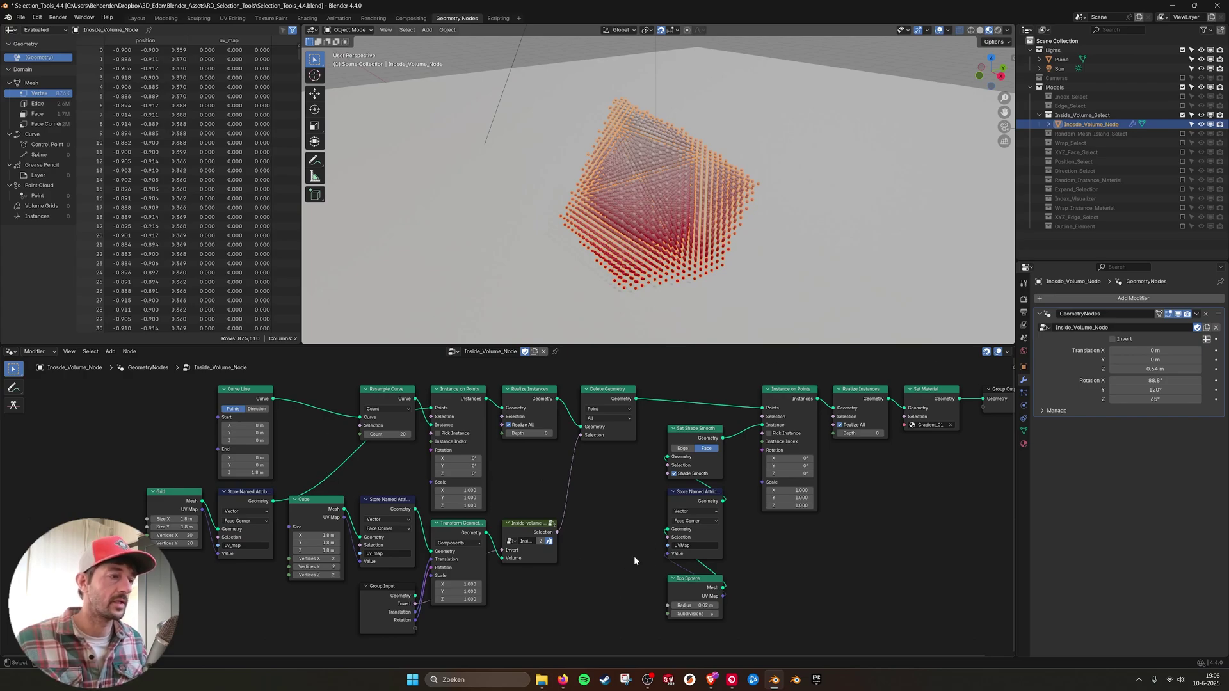
pyautogui.moveTo(634, 561); pyautogui.dragTo(622, 520, button='middle')
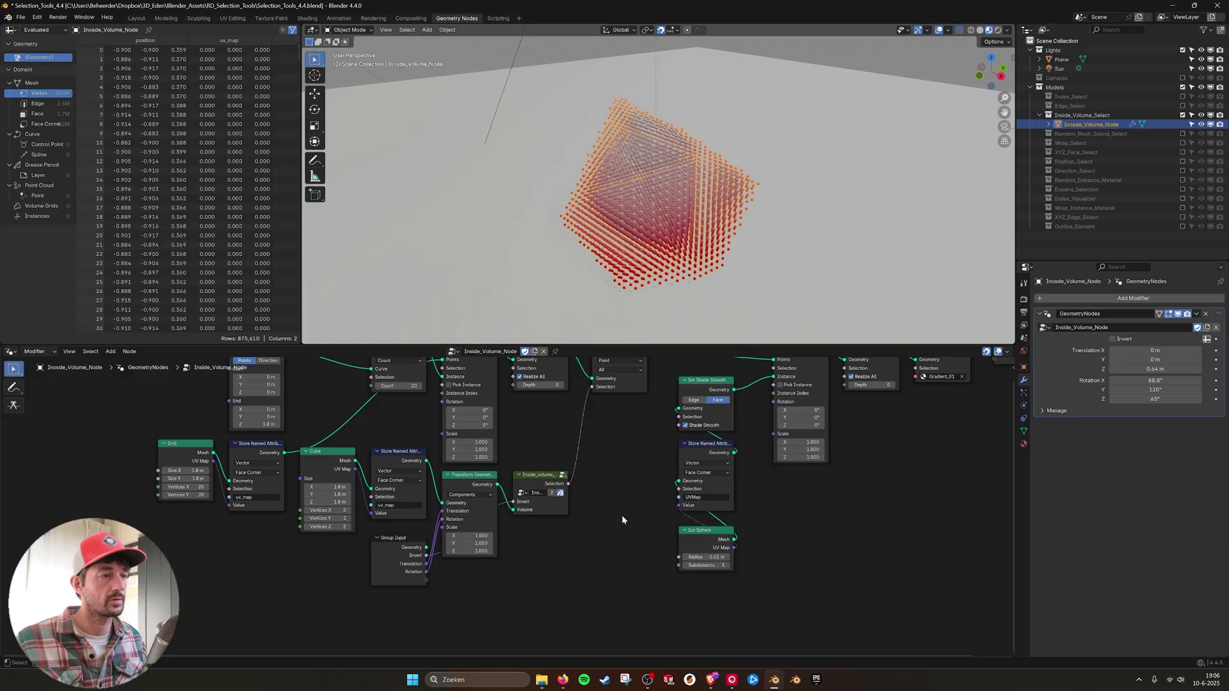
pyautogui.scroll(2, 620, 520)
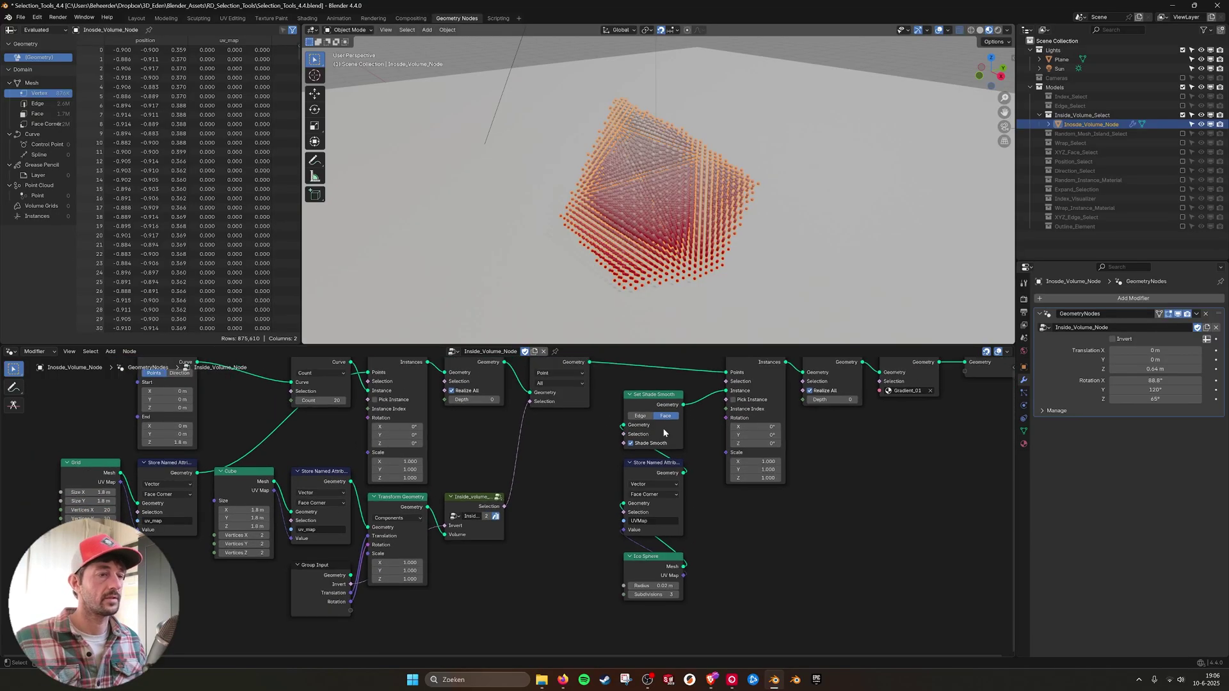
pyautogui.moveTo(673, 459); pyautogui.dragTo(668, 481, button='middle')
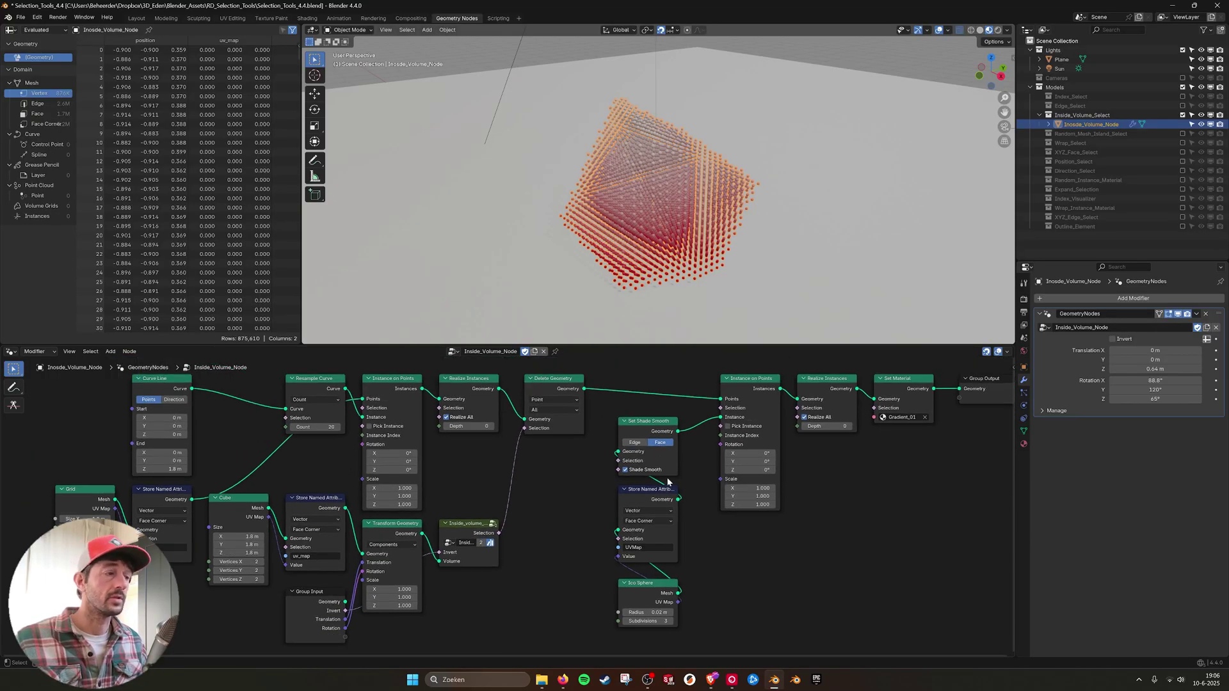
pyautogui.moveTo(652, 500)
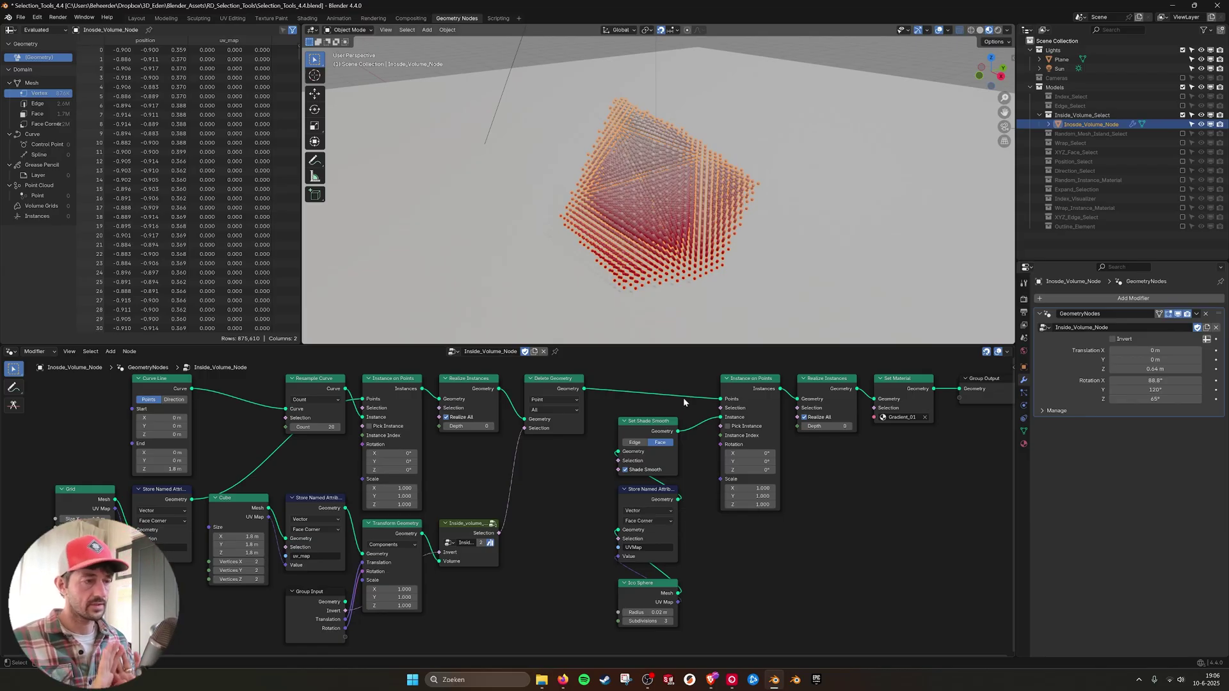
pyautogui.scroll(-1, 482, 521)
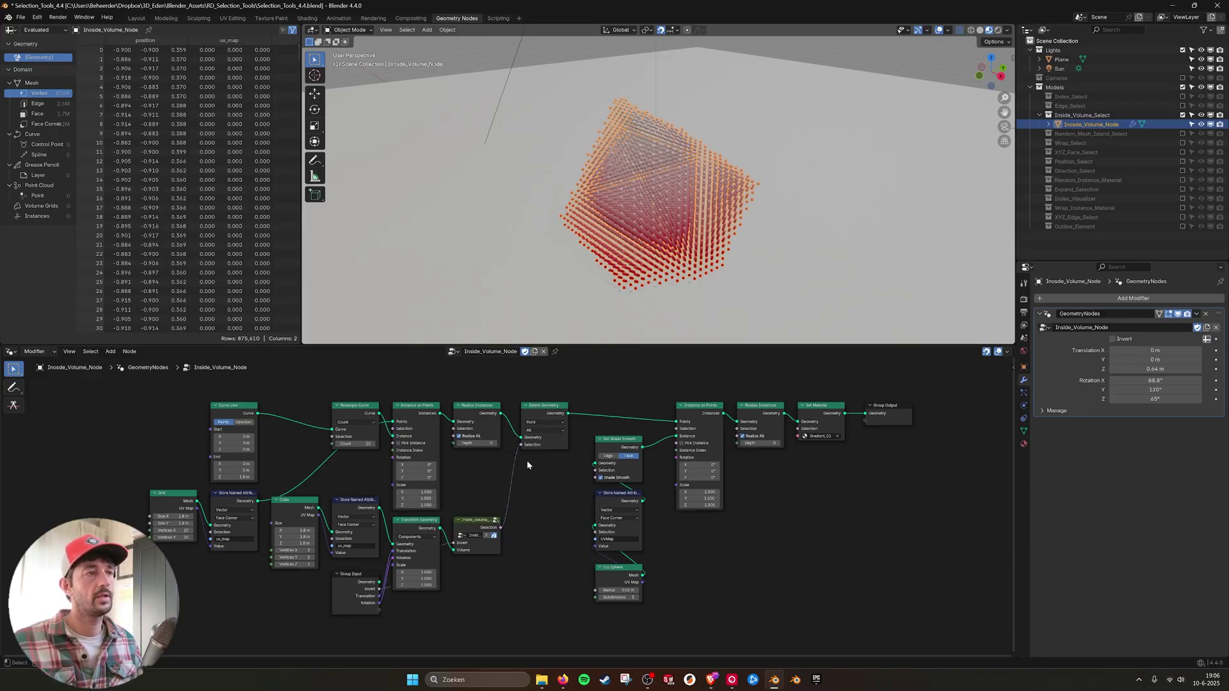
pyautogui.scroll(2, 575, 485)
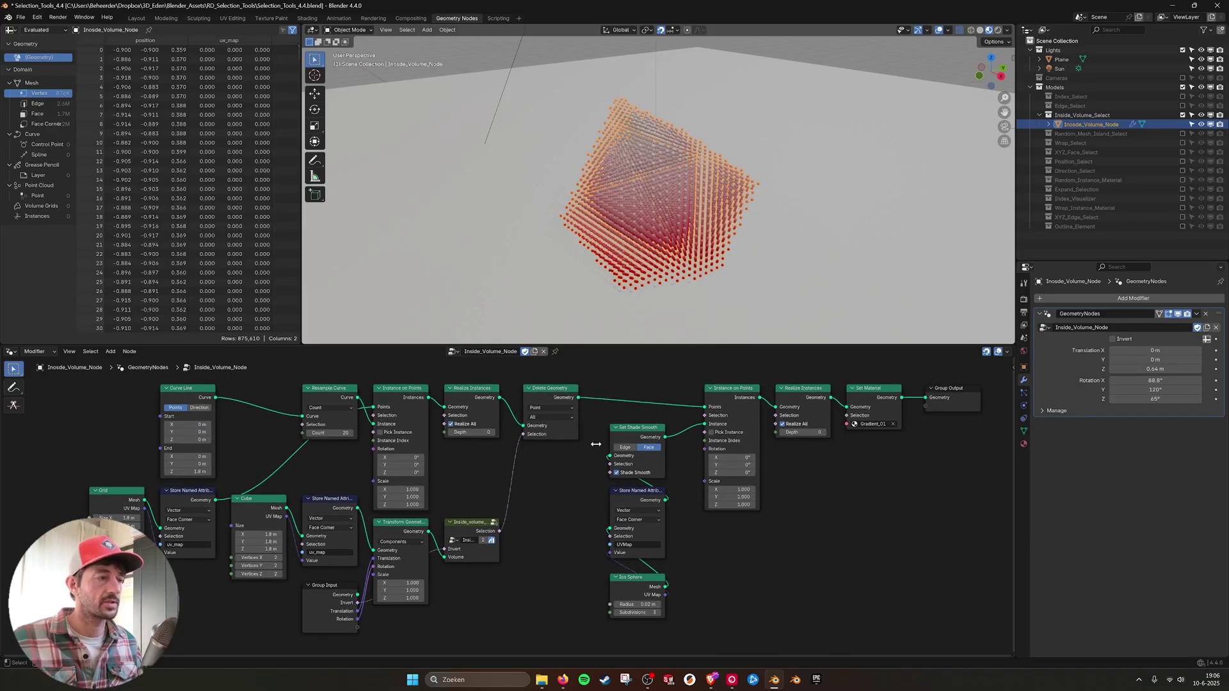
pyautogui.scroll(-2, 575, 486)
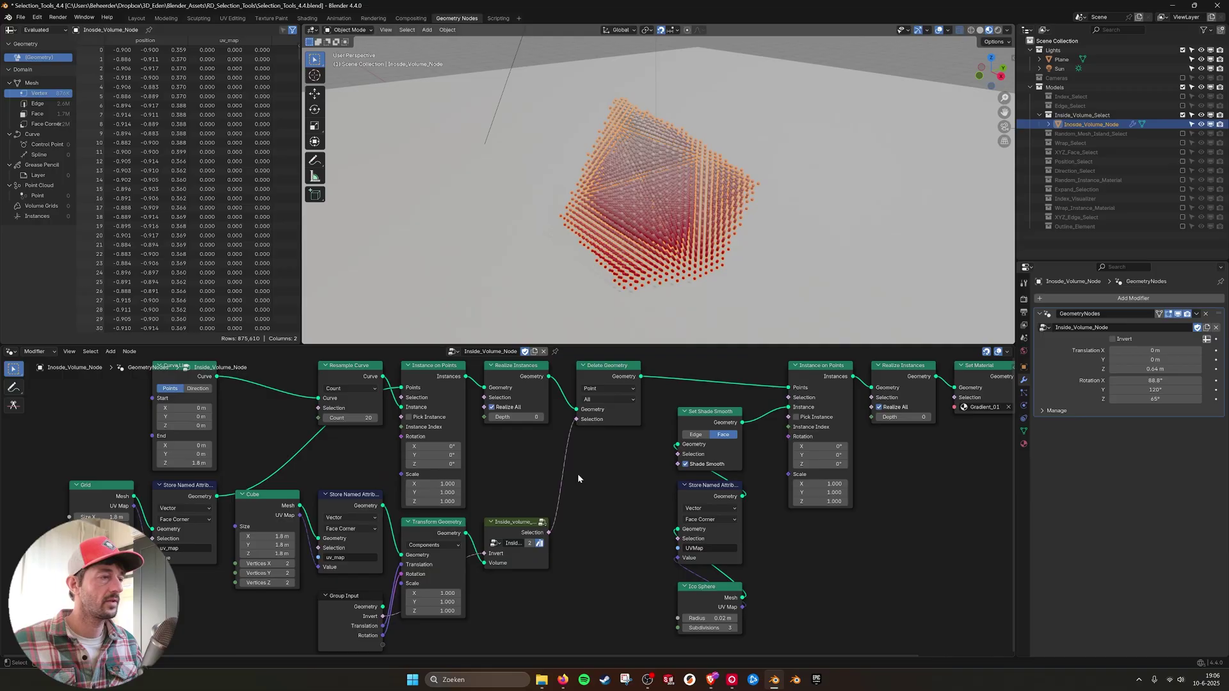
# Step: Preview the transformed cube volume by connecting a Viewer node to the Transform Geometry output
pyautogui.click(291, 496)
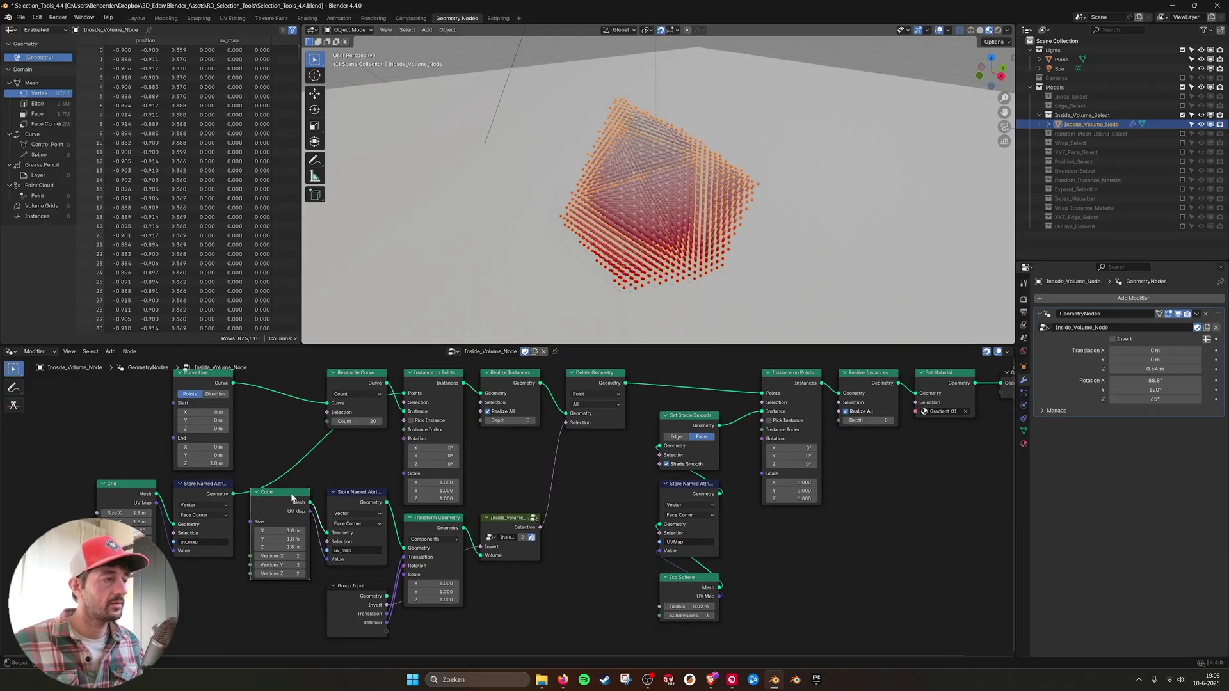
pyautogui.moveTo(538, 539); pyautogui.dragTo(530, 509, button='middle')
pyautogui.moveTo(462, 502); pyautogui.dragTo(606, 656)
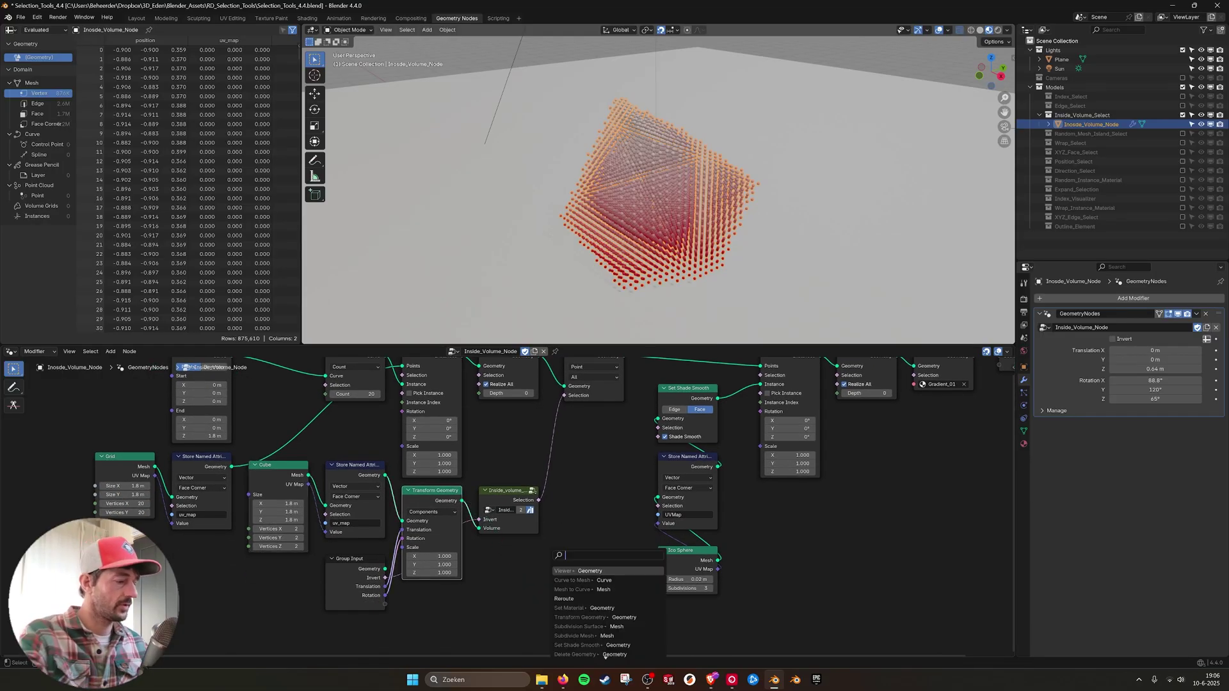
pyautogui.click(576, 571)
pyautogui.click(549, 595)
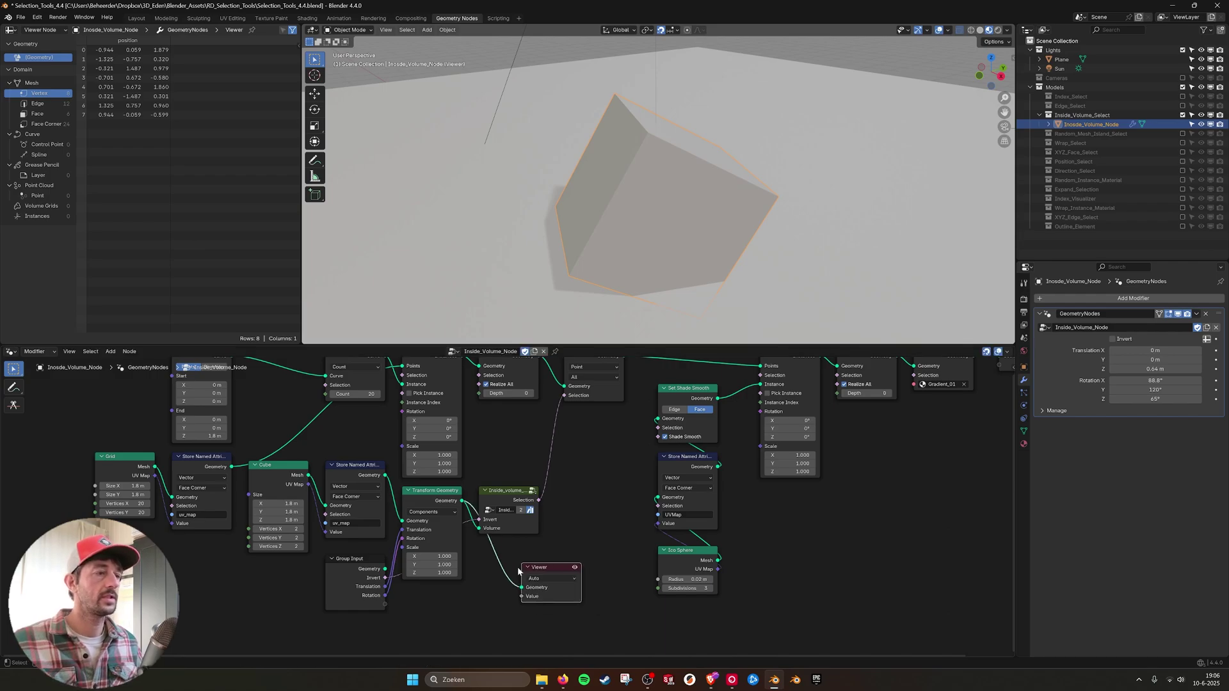
# Step: Move the inside-volume group node away from Transform Geometry and delete the Viewer node
pyautogui.scroll(2, 517, 501)
pyautogui.moveTo(518, 501); pyautogui.dragTo(560, 500)
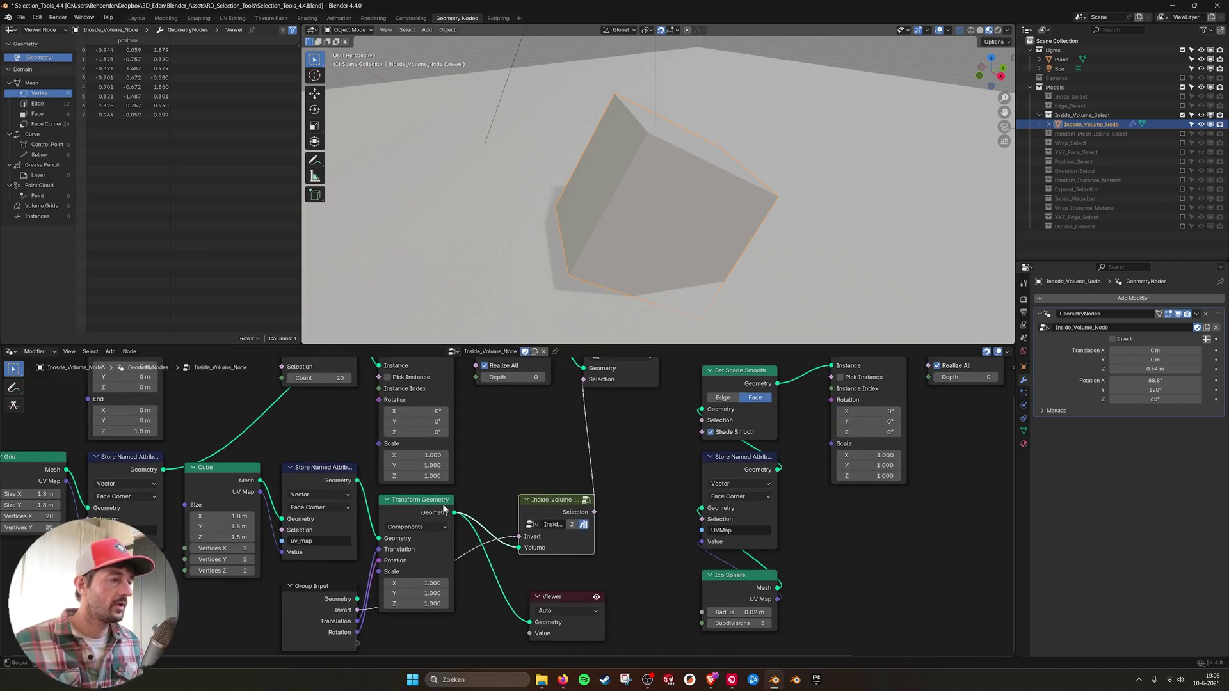
pyautogui.click(436, 504)
pyautogui.moveTo(446, 541); pyautogui.dragTo(450, 510, button='middle')
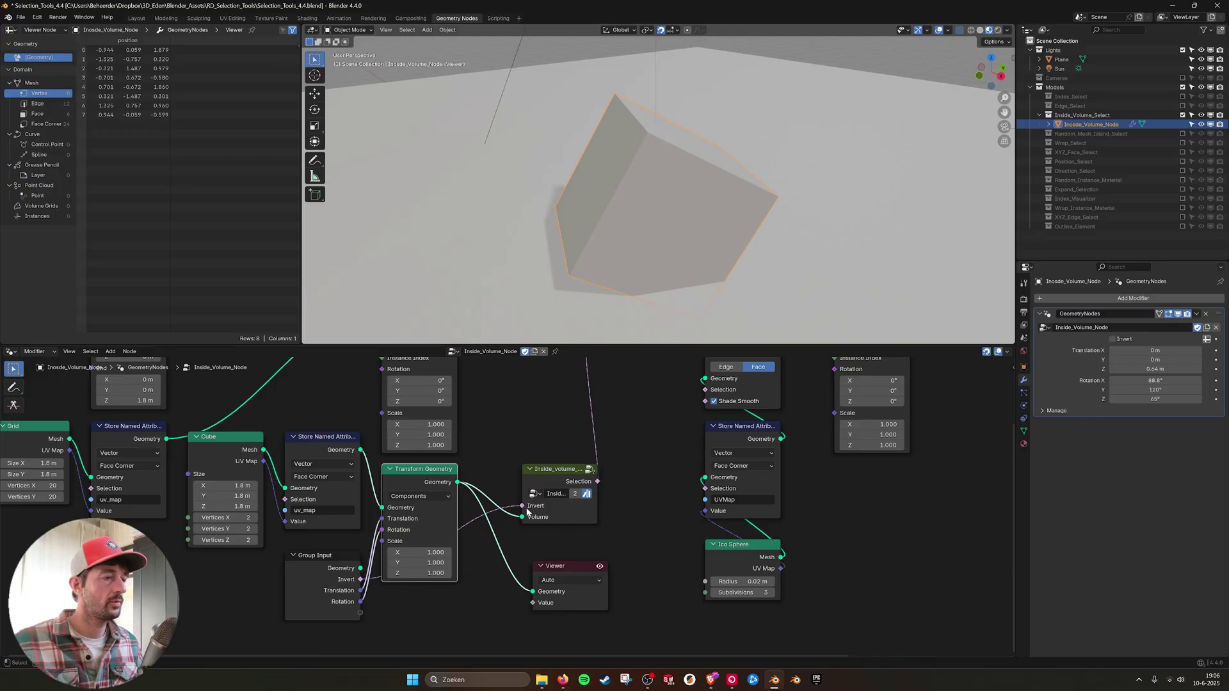
pyautogui.click(545, 476)
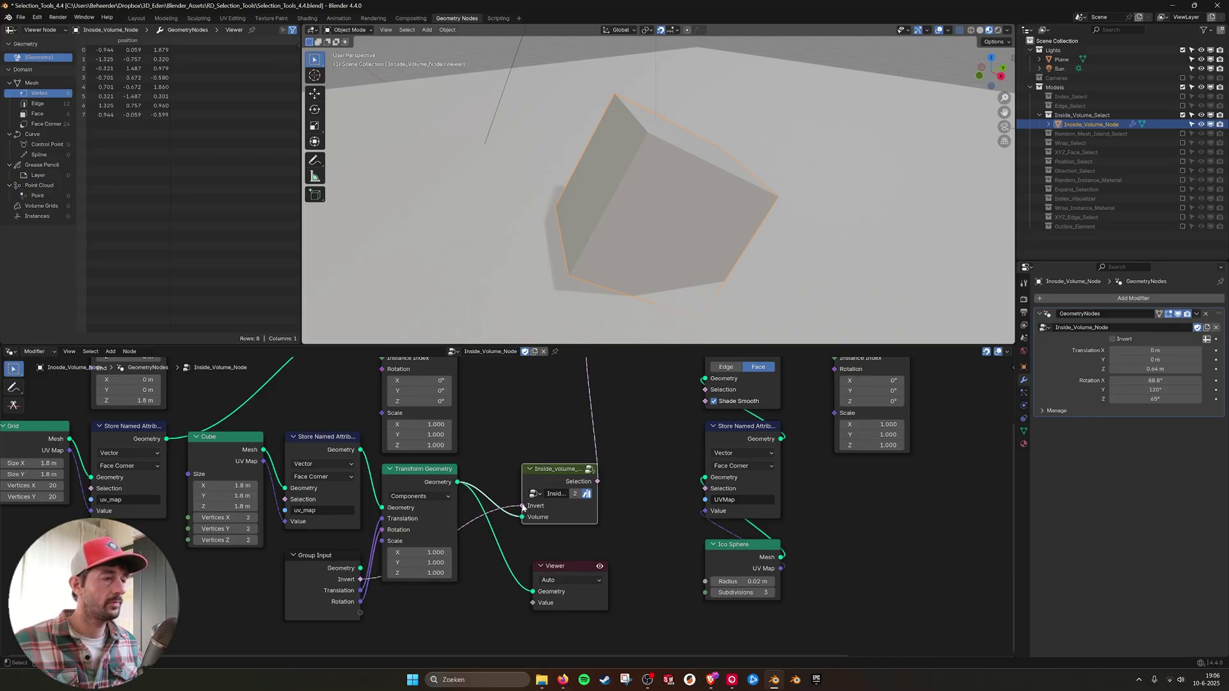
pyautogui.click(566, 566)
pyautogui.press('x')
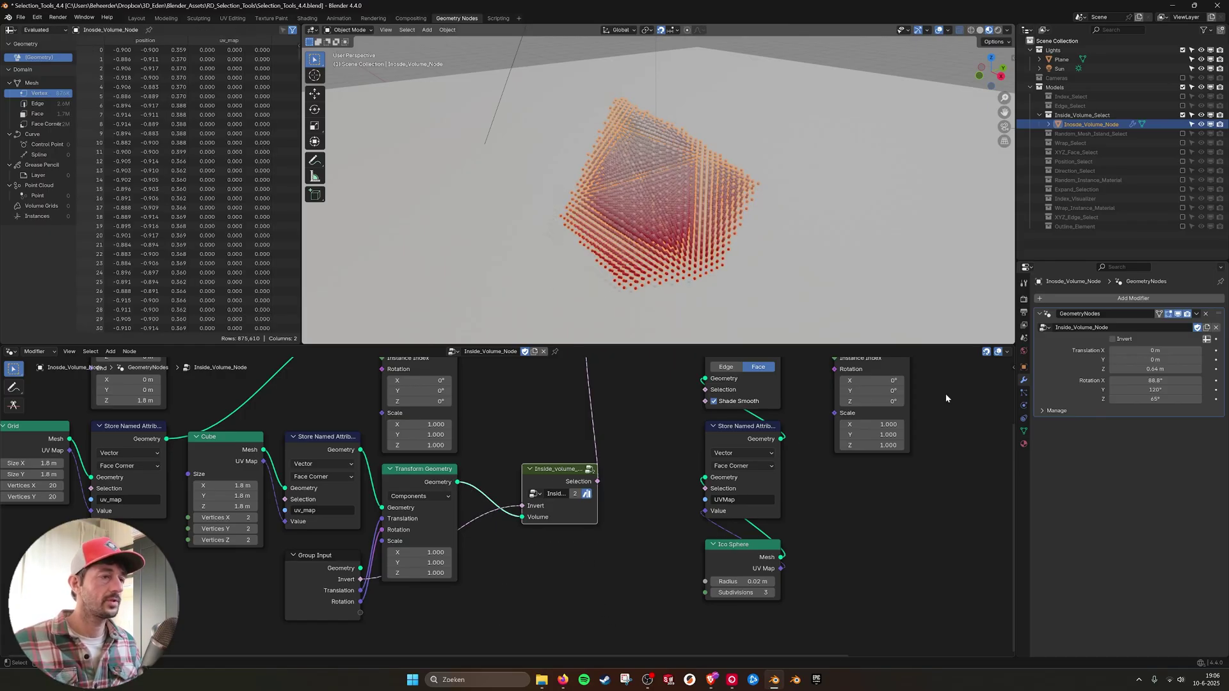
# Step: Toggle the modifier's Invert option on and off, and try out other Rotation Y values on the volume
pyautogui.click(1112, 339)
pyautogui.click(1113, 339)
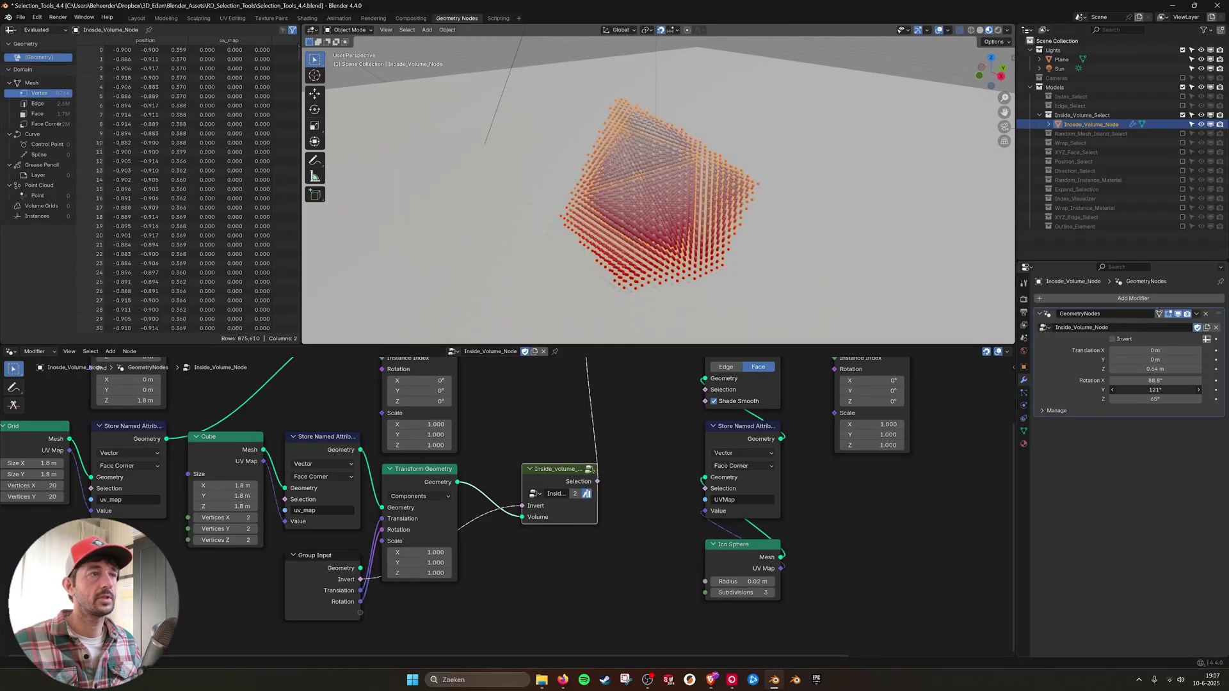
pyautogui.moveTo(1155, 390); pyautogui.dragTo(953, 386)
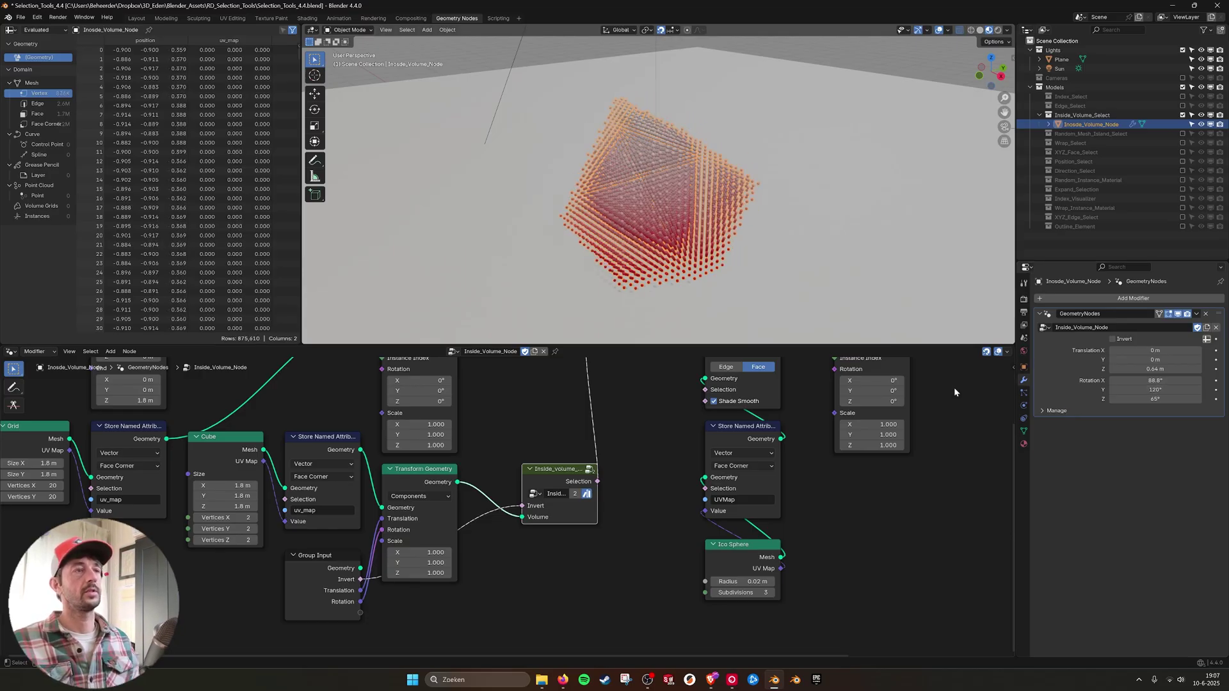
# Step: Preview the stacked point grid by connecting a Viewer node to the first Instance on Points output
pyautogui.moveTo(590, 381); pyautogui.dragTo(632, 497, button='middle')
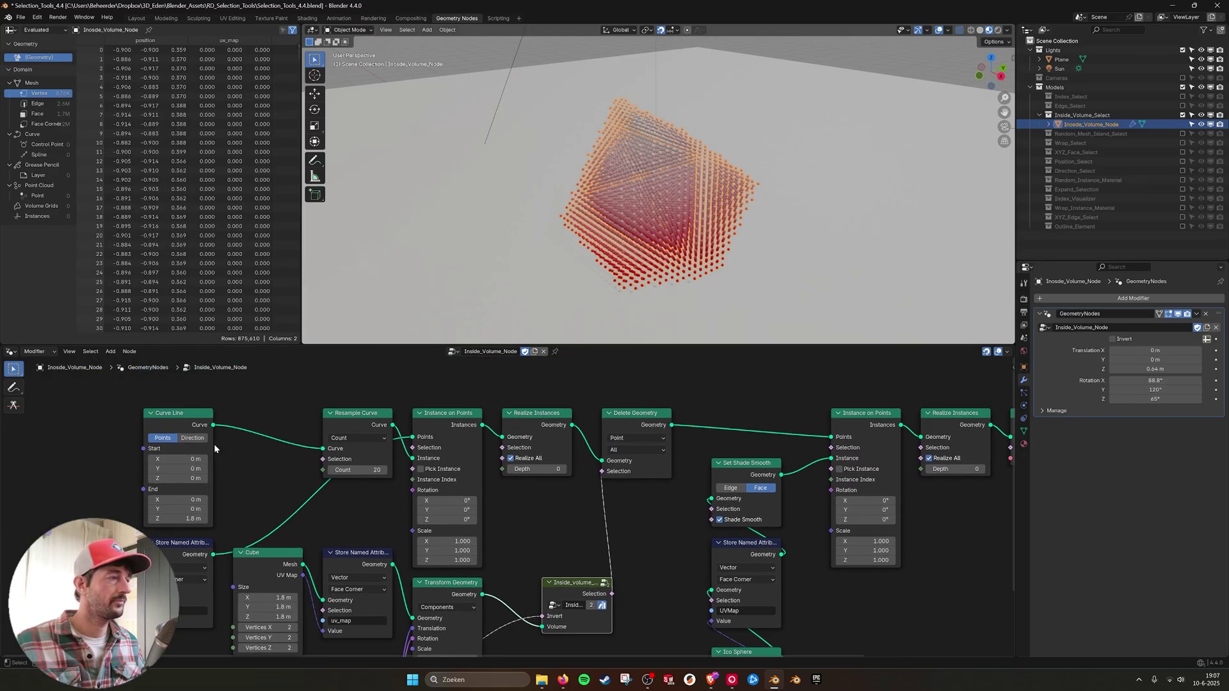
pyautogui.click(189, 419)
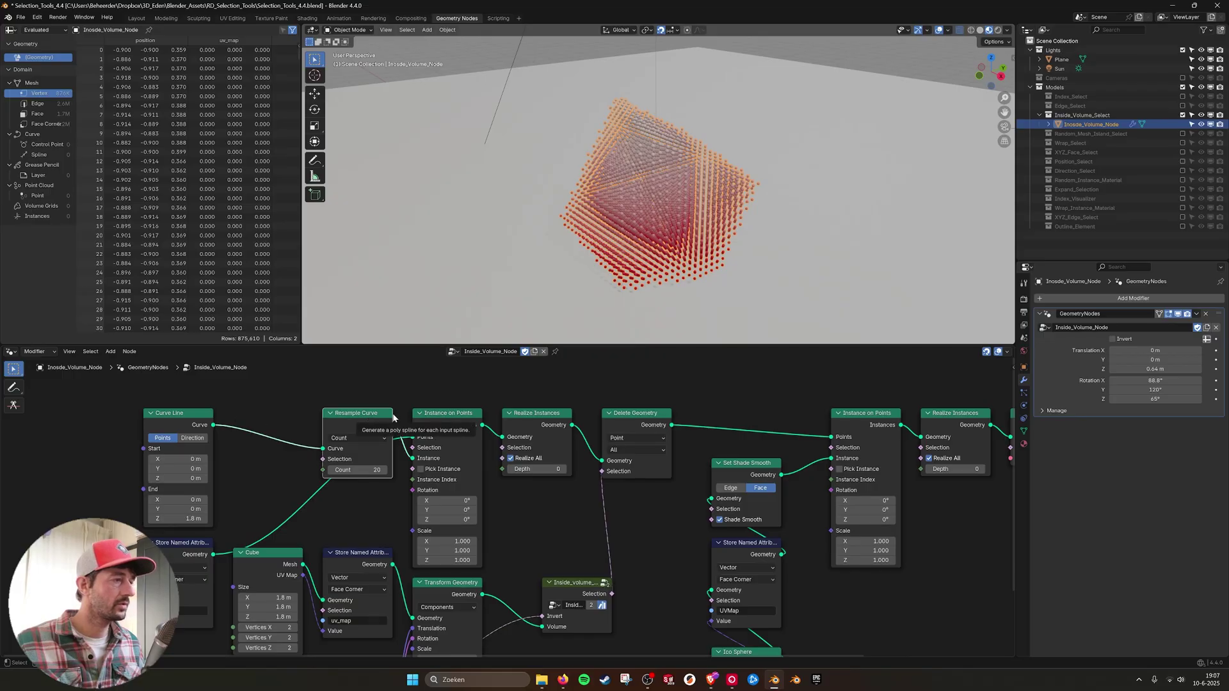
pyautogui.click(453, 419)
pyautogui.moveTo(527, 419); pyautogui.dragTo(516, 435, button='middle')
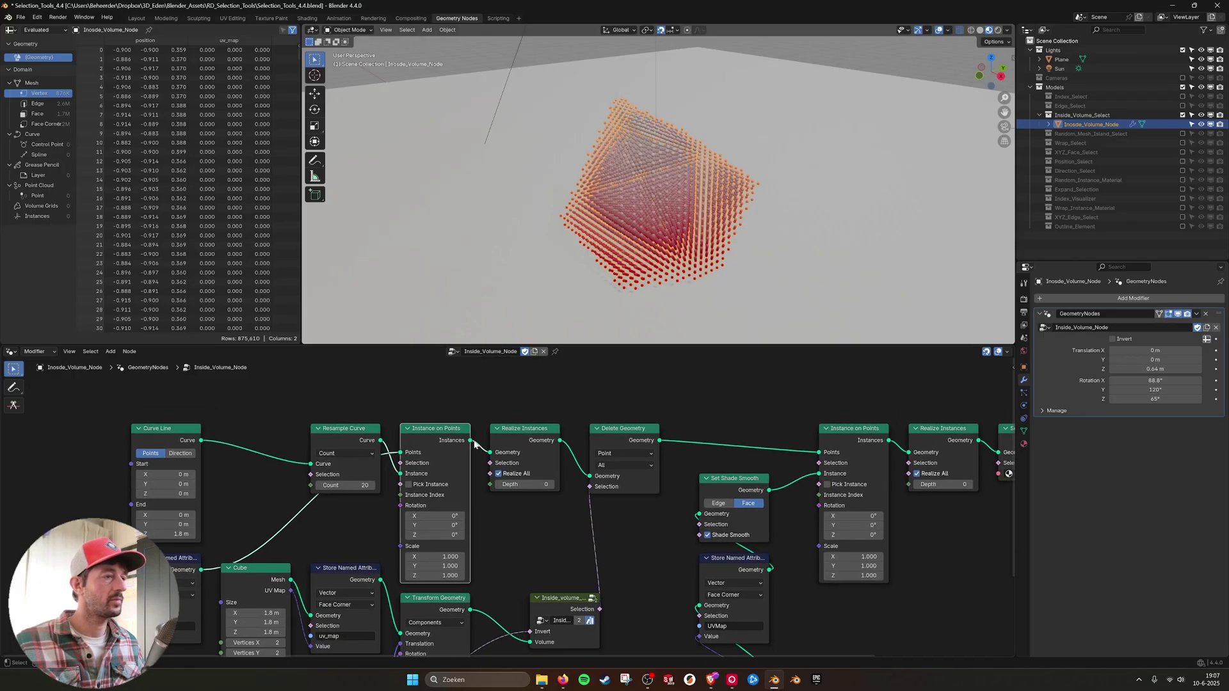
pyautogui.moveTo(471, 440); pyautogui.dragTo(554, 382)
pyautogui.click(563, 397)
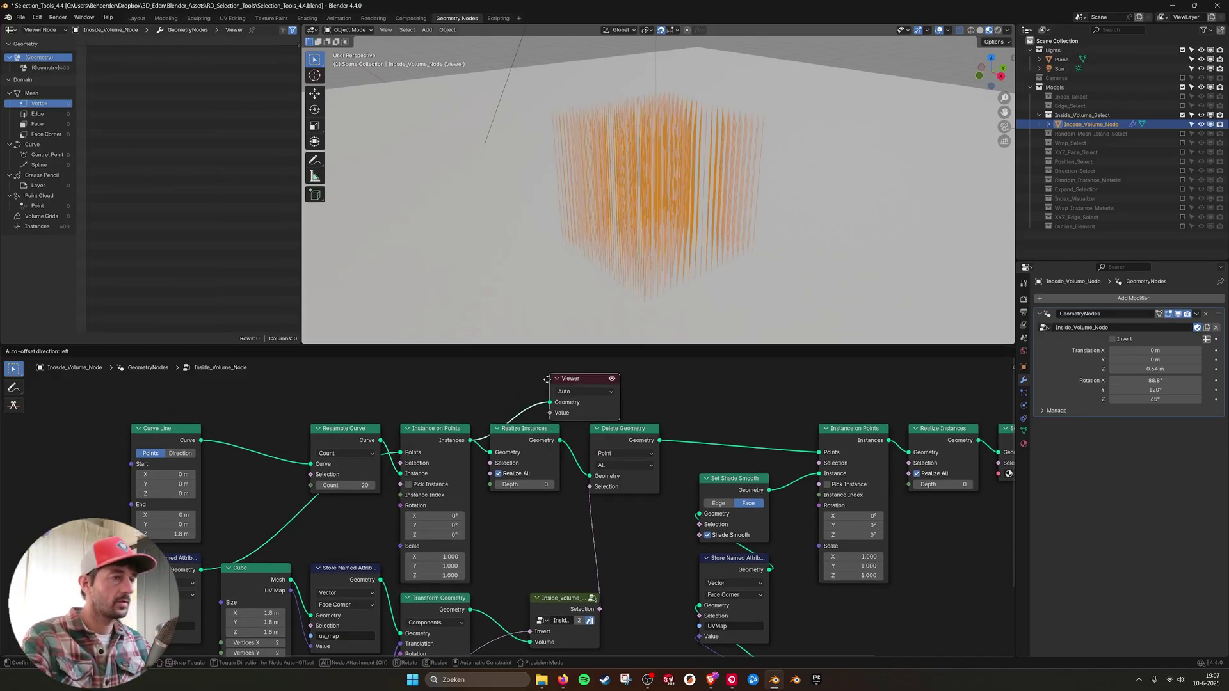
pyautogui.click(567, 370)
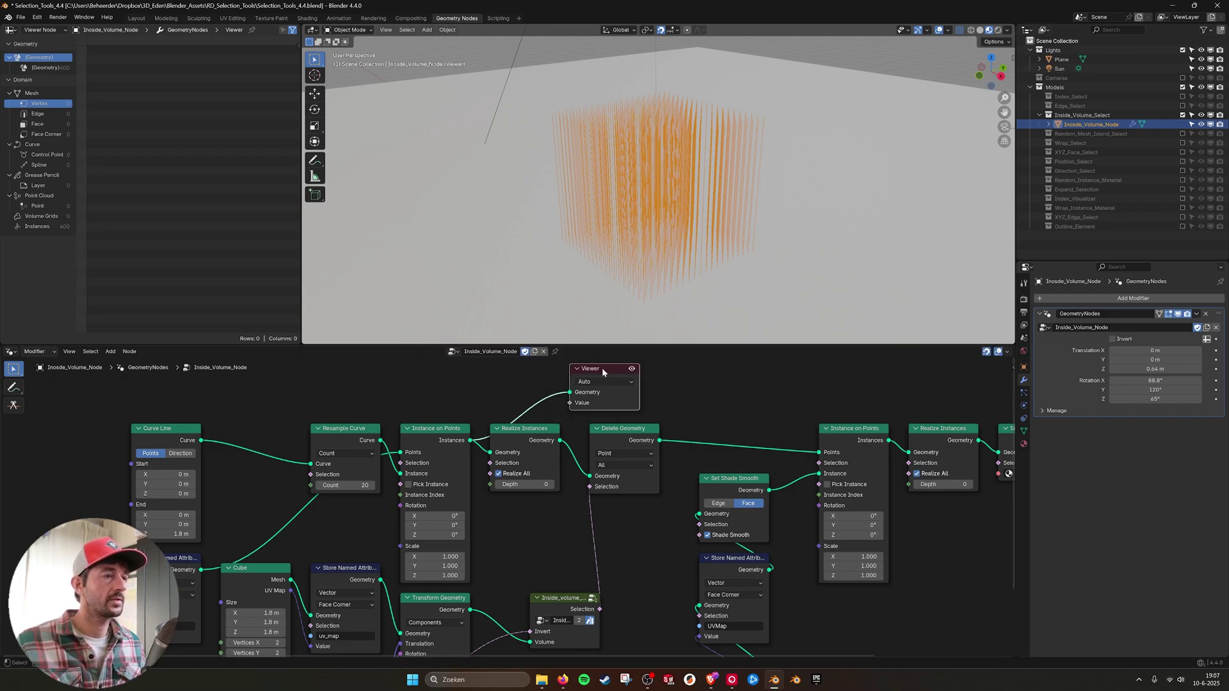
# Step: Move the Viewer node aside and preview the Realize Instances output, followed by the Delete Geometry output
pyautogui.moveTo(603, 370); pyautogui.dragTo(732, 370)
pyautogui.moveTo(562, 441); pyautogui.dragTo(698, 393)
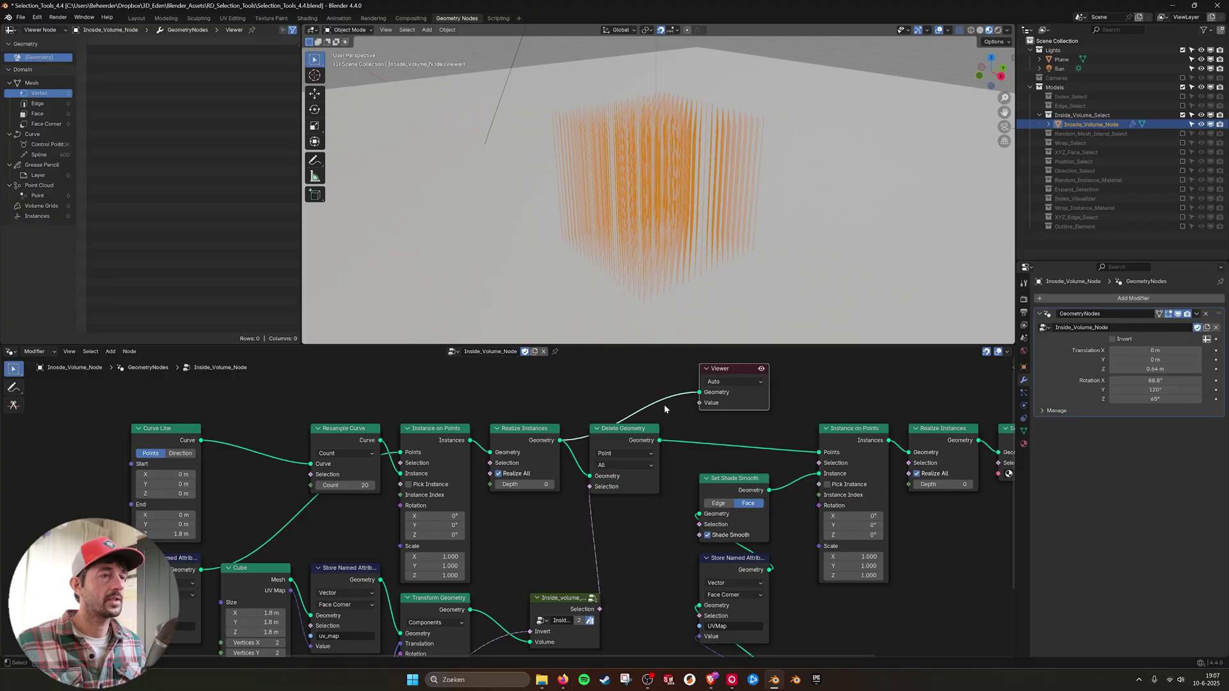
pyautogui.moveTo(658, 441); pyautogui.dragTo(701, 392)
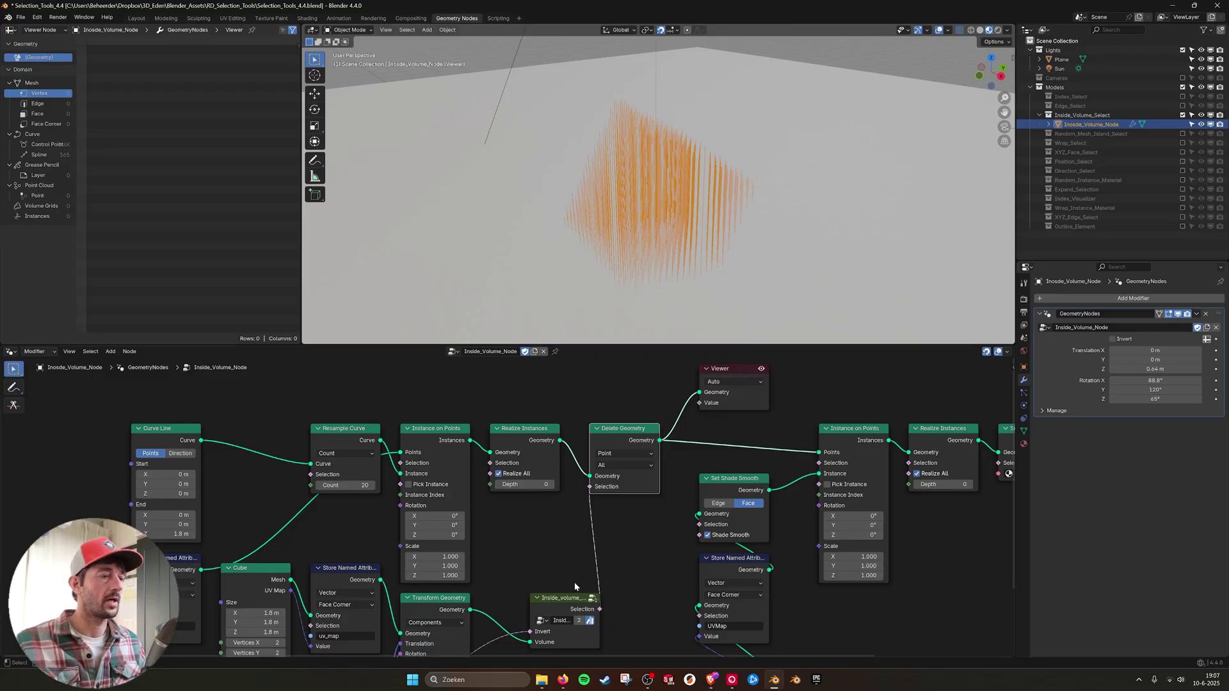
# Step: Preview the instanced spheres at the second Instance on Points output, and delete the Viewer node
pyautogui.moveTo(768, 490); pyautogui.dragTo(564, 500, button='middle')
pyautogui.scroll(-1, 565, 501)
pyautogui.keyDown('ctrl'); pyautogui.keyDown('shift'); pyautogui.click(665, 456); pyautogui.keyUp('shift'); pyautogui.keyUp('ctrl')
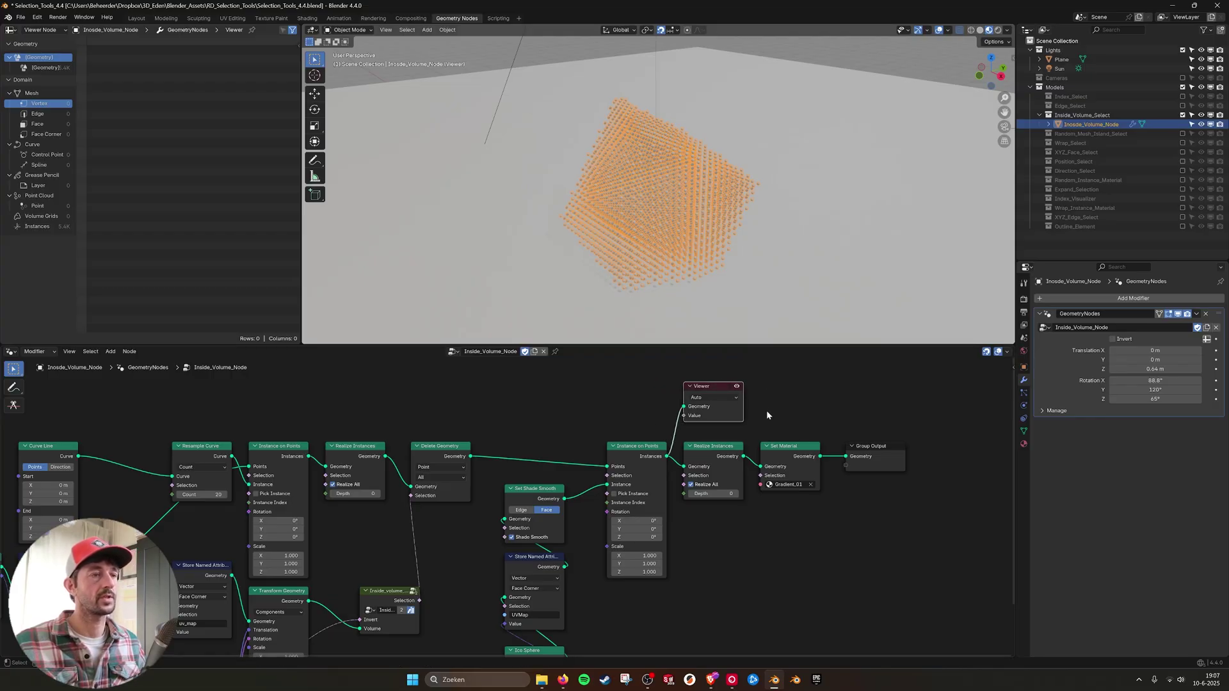
pyautogui.press('x')
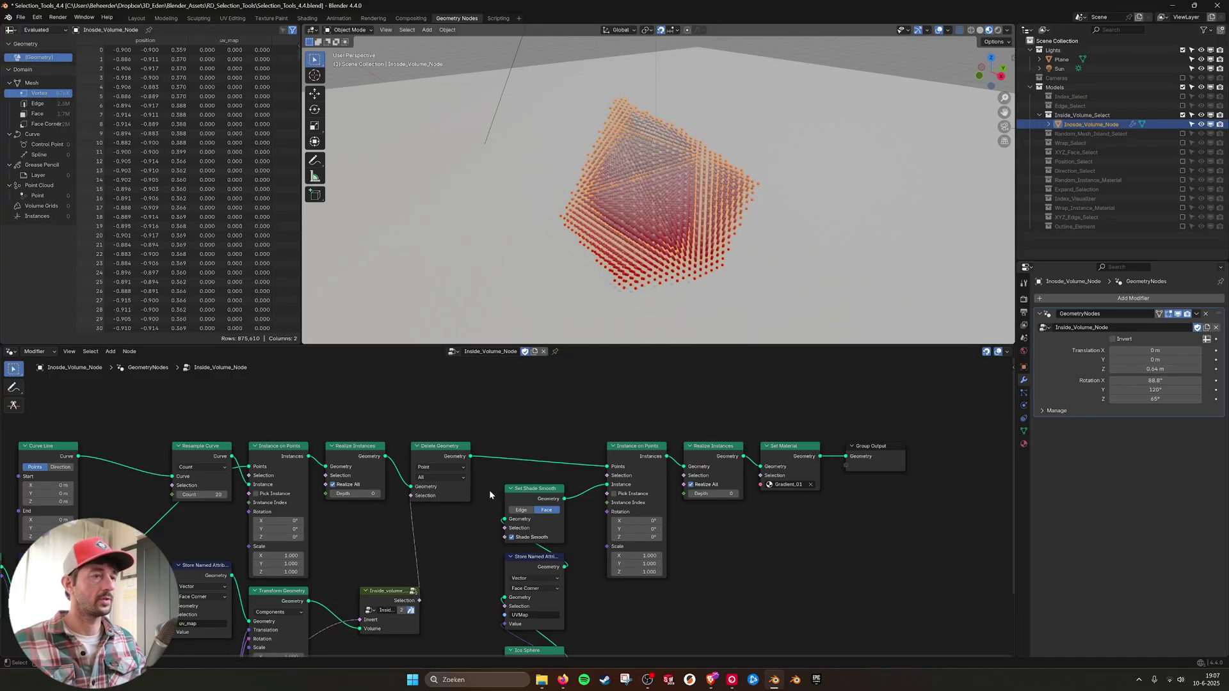
# Step: Move the inside-volume group node back beside Transform Geometry and open the group's internal tree
pyautogui.moveTo(434, 542); pyautogui.dragTo(554, 459, button='middle')
pyautogui.scroll(2, 554, 459)
pyautogui.moveTo(550, 501); pyautogui.dragTo(488, 500)
pyautogui.click(484, 498)
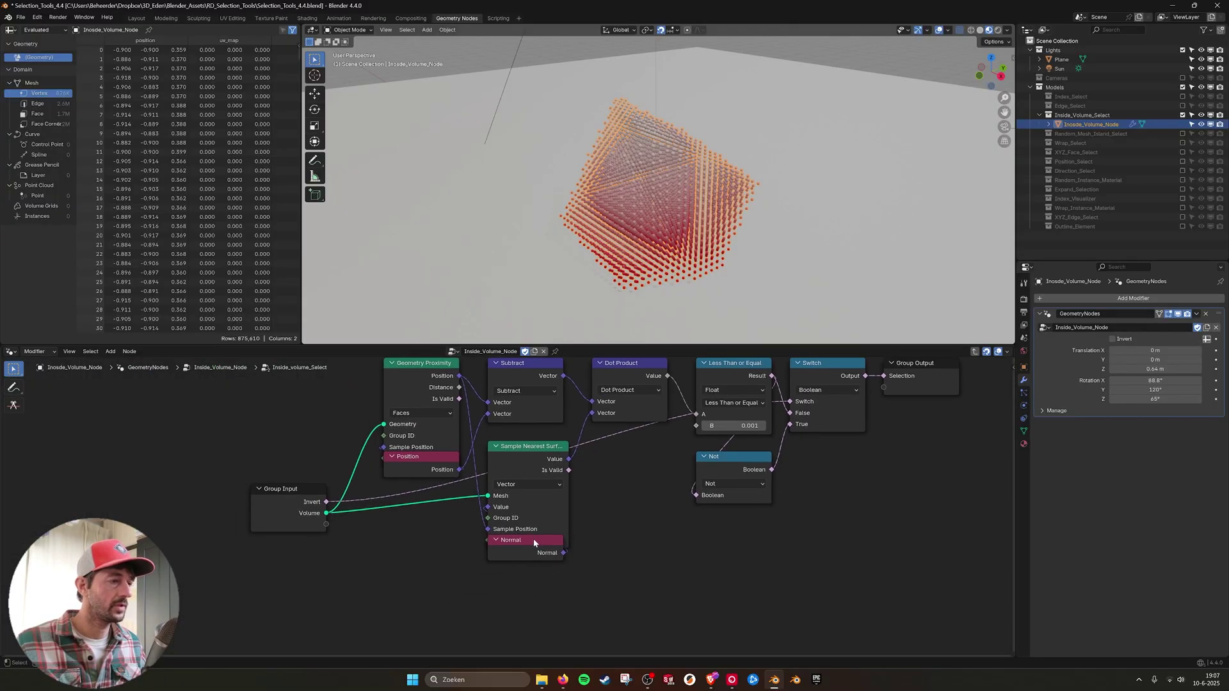
# Step: Separate the overlapping input nodes by placing Normal left of Sample Nearest Surface and Position below Geometry Proximity
pyautogui.moveTo(533, 539); pyautogui.dragTo(430, 543)
pyautogui.moveTo(430, 543); pyautogui.dragTo(518, 605, button='middle')
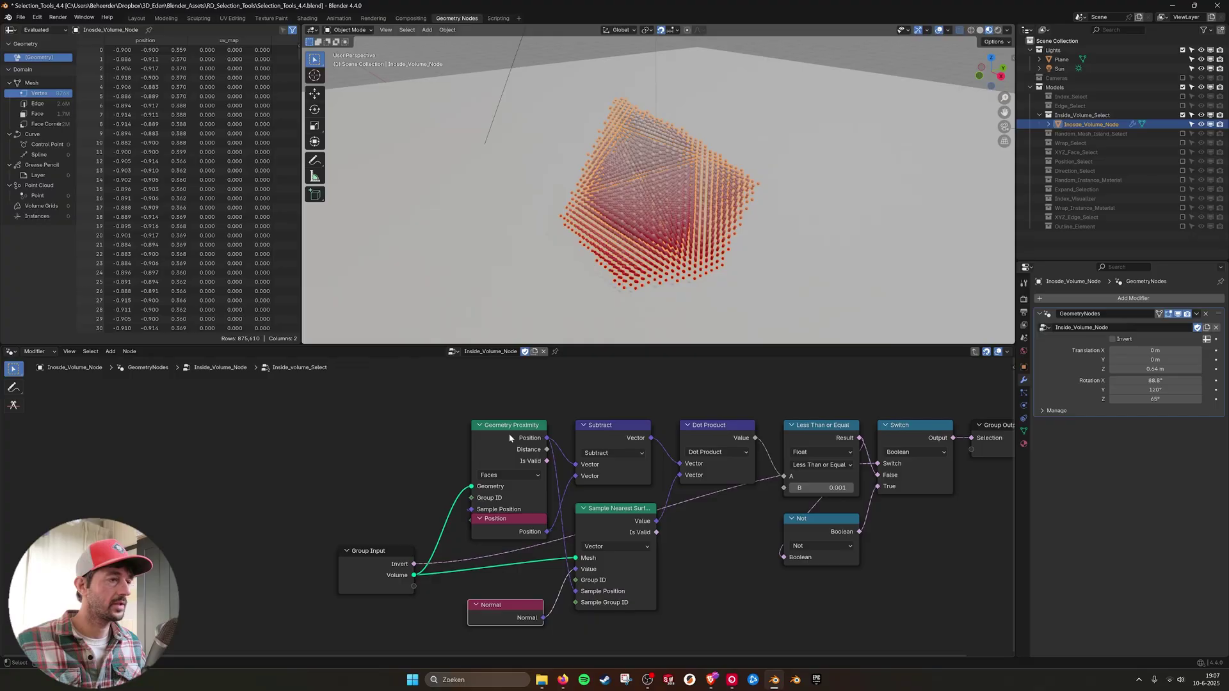
pyautogui.click(514, 513)
pyautogui.moveTo(516, 540); pyautogui.dragTo(514, 566)
# Step: Examine the Inside_volume_Select tree, from the Group Input and Geometry Proximity to the Not, Switch and Group Output nodes
pyautogui.keyDown('ctrl'); pyautogui.hscroll(8, 493, 494); pyautogui.keyUp('ctrl')
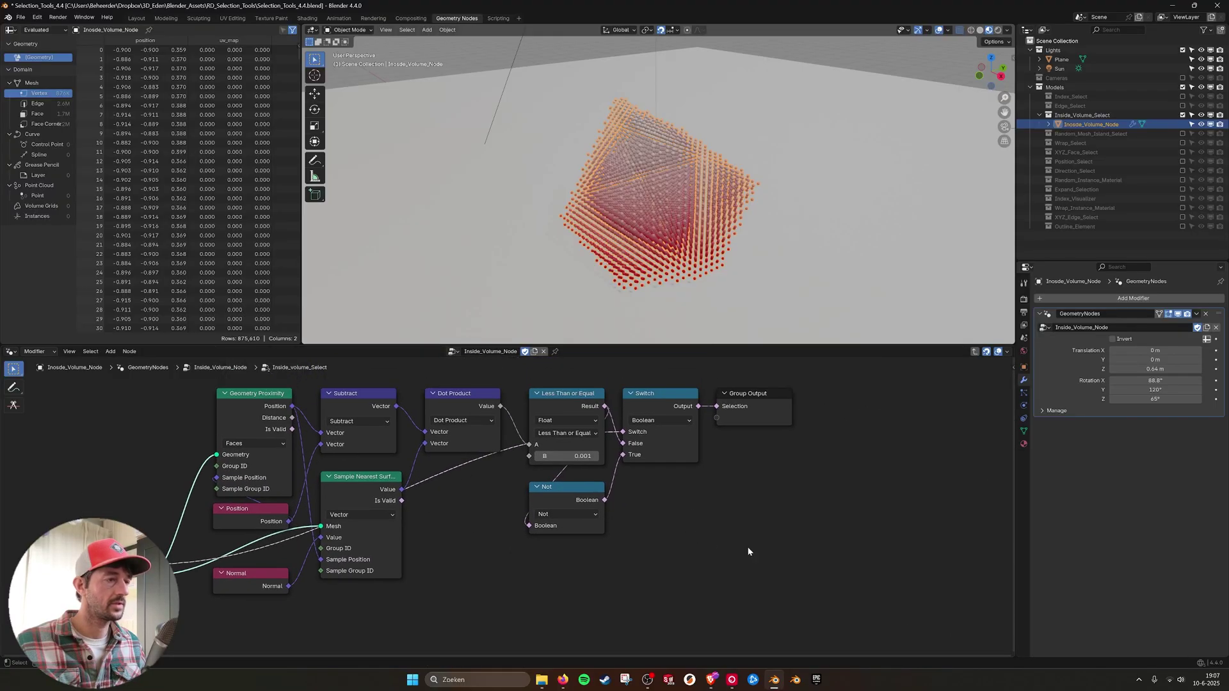
pyautogui.keyDown('ctrl'); pyautogui.hscroll(-5, 521, 517); pyautogui.keyUp('ctrl')
pyautogui.moveTo(520, 517); pyautogui.dragTo(610, 490, button='middle')
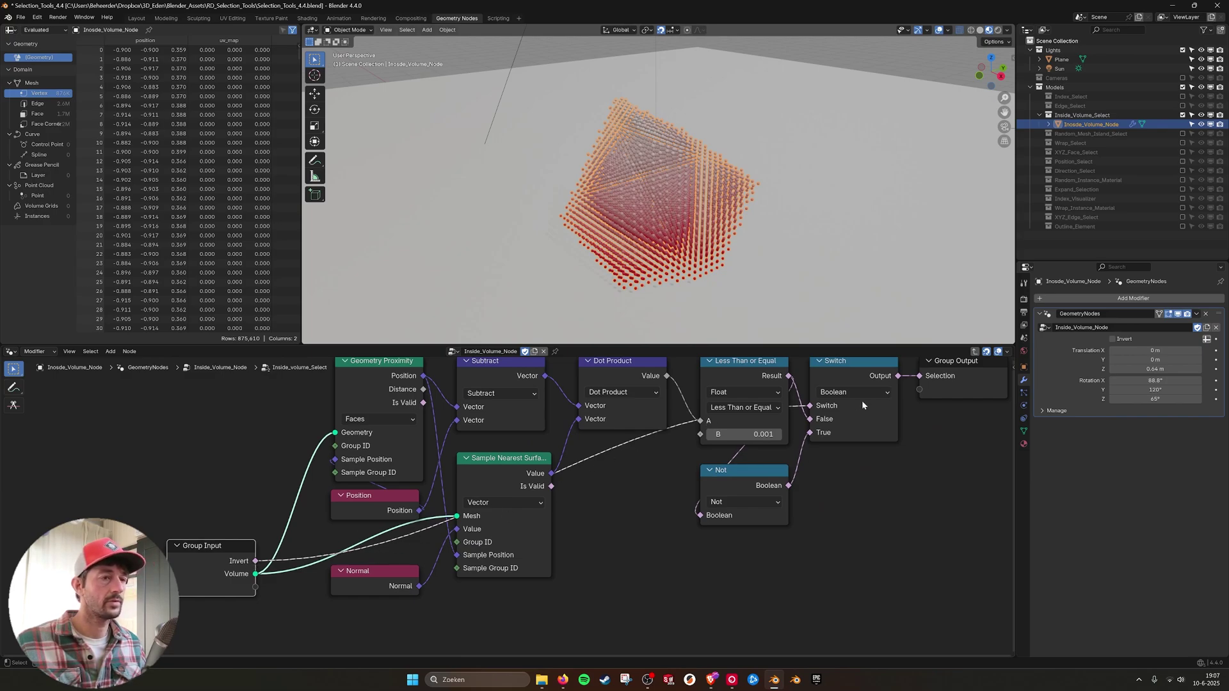
pyautogui.moveTo(862, 401); pyautogui.dragTo(790, 419, button='middle')
pyautogui.click(660, 506)
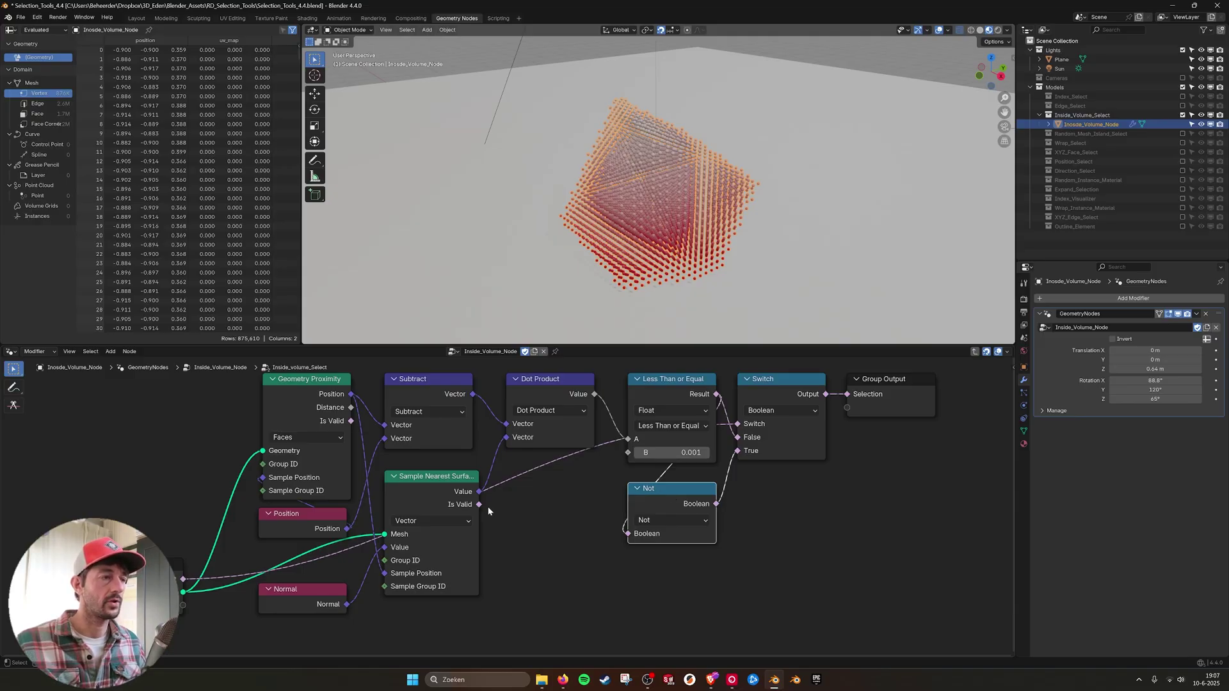
pyautogui.moveTo(488, 511); pyautogui.dragTo(532, 517, button='middle')
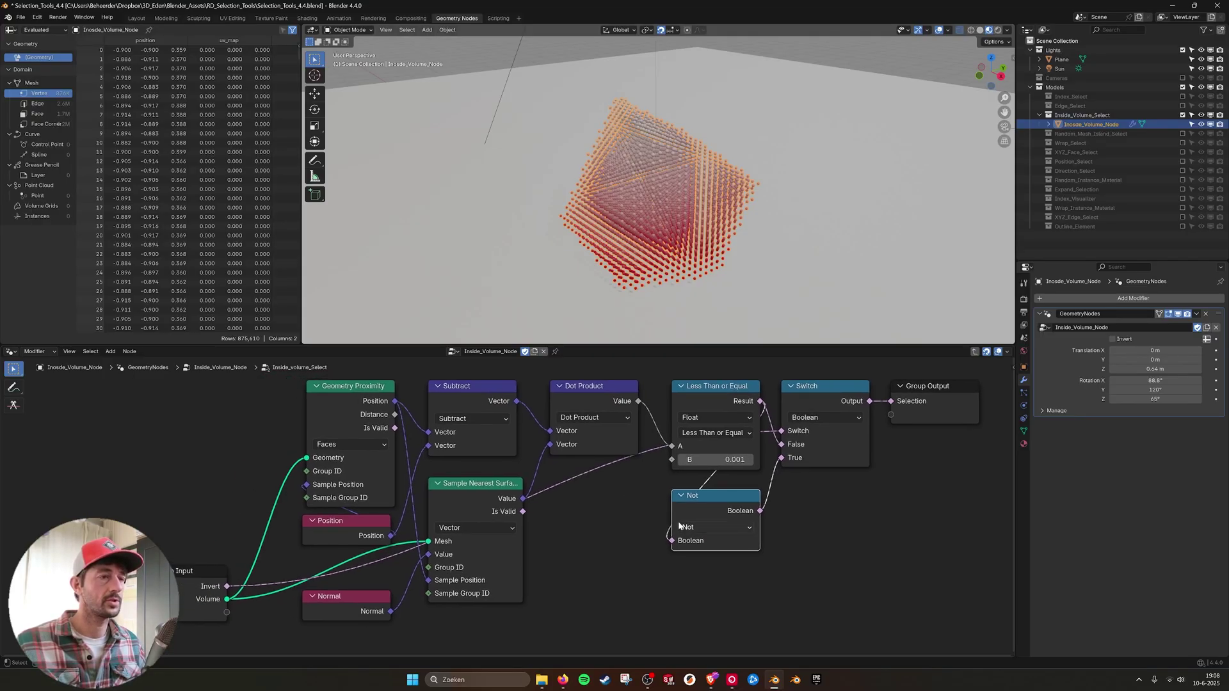
pyautogui.moveTo(358, 397); pyautogui.dragTo(390, 386, button='middle')
pyautogui.click(379, 383)
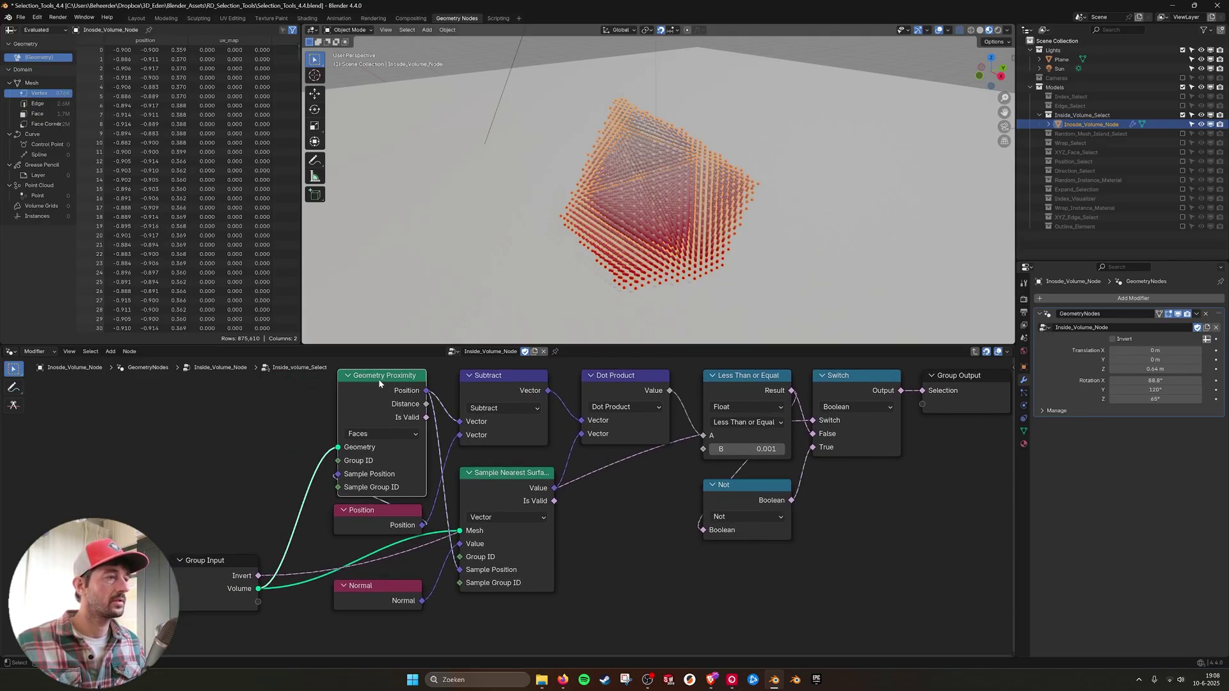
# Step: Move the Position node left of Geometry Proximity and check that node's target geometry options, keeping Faces
pyautogui.moveTo(381, 521); pyautogui.dragTo(255, 521)
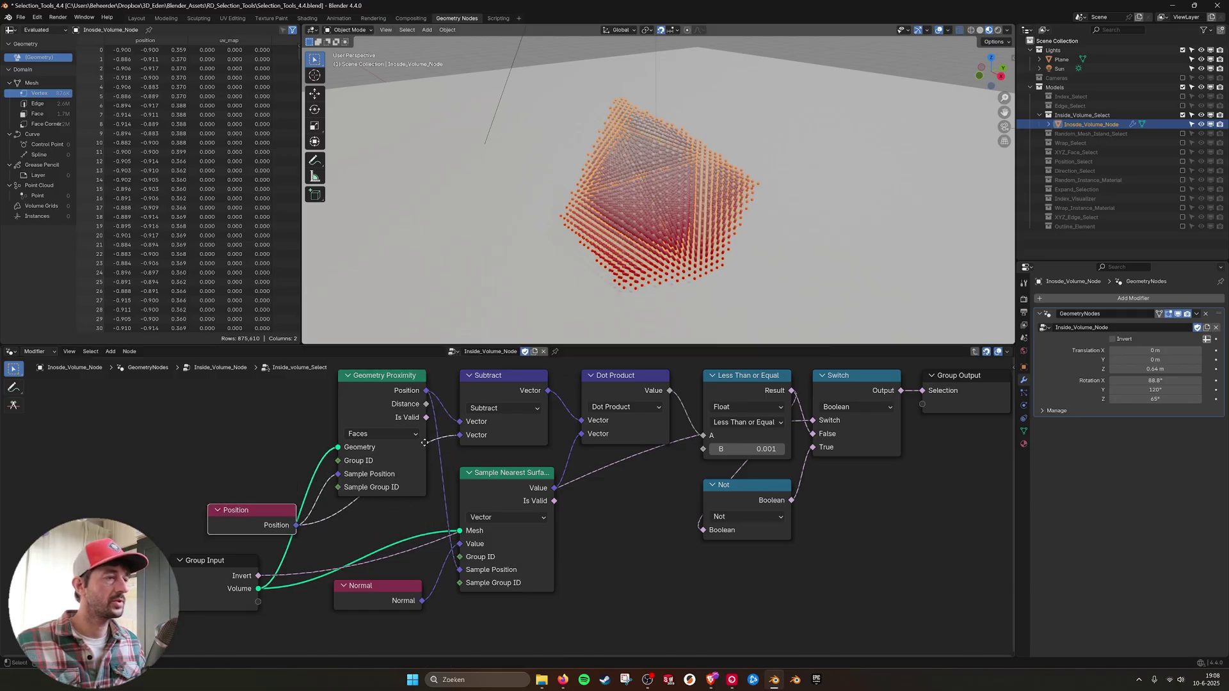
pyautogui.moveTo(424, 443); pyautogui.dragTo(396, 446, button='middle')
pyautogui.click(477, 394)
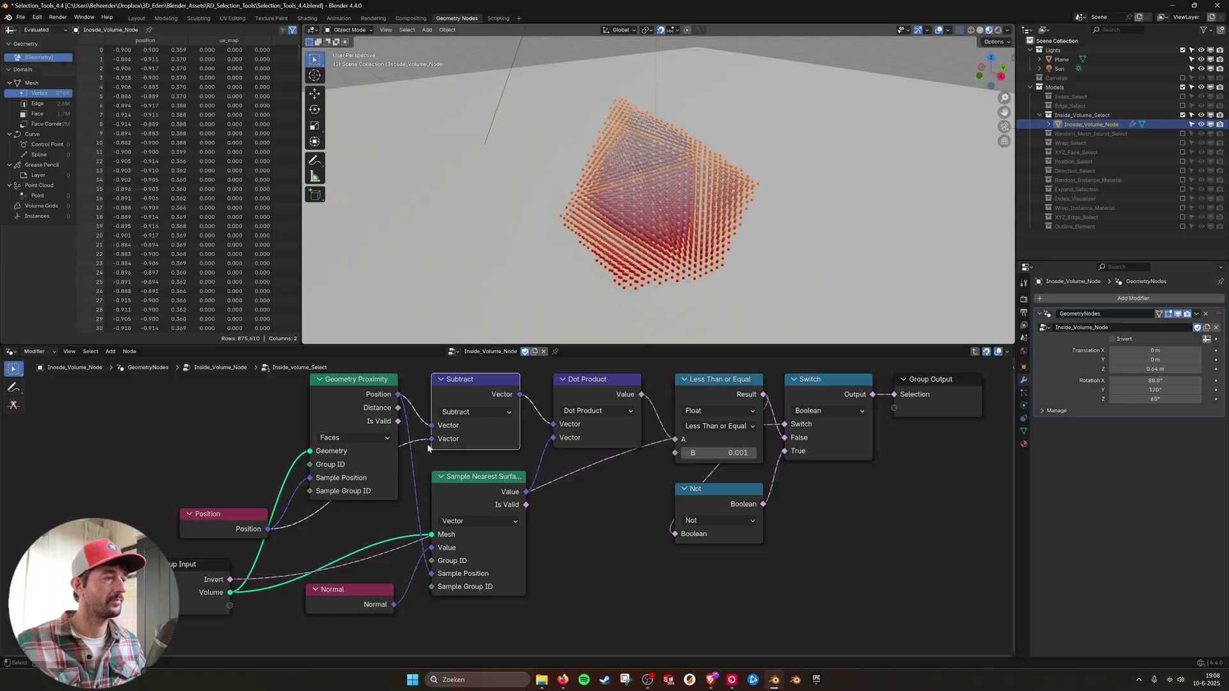
pyautogui.click(349, 437)
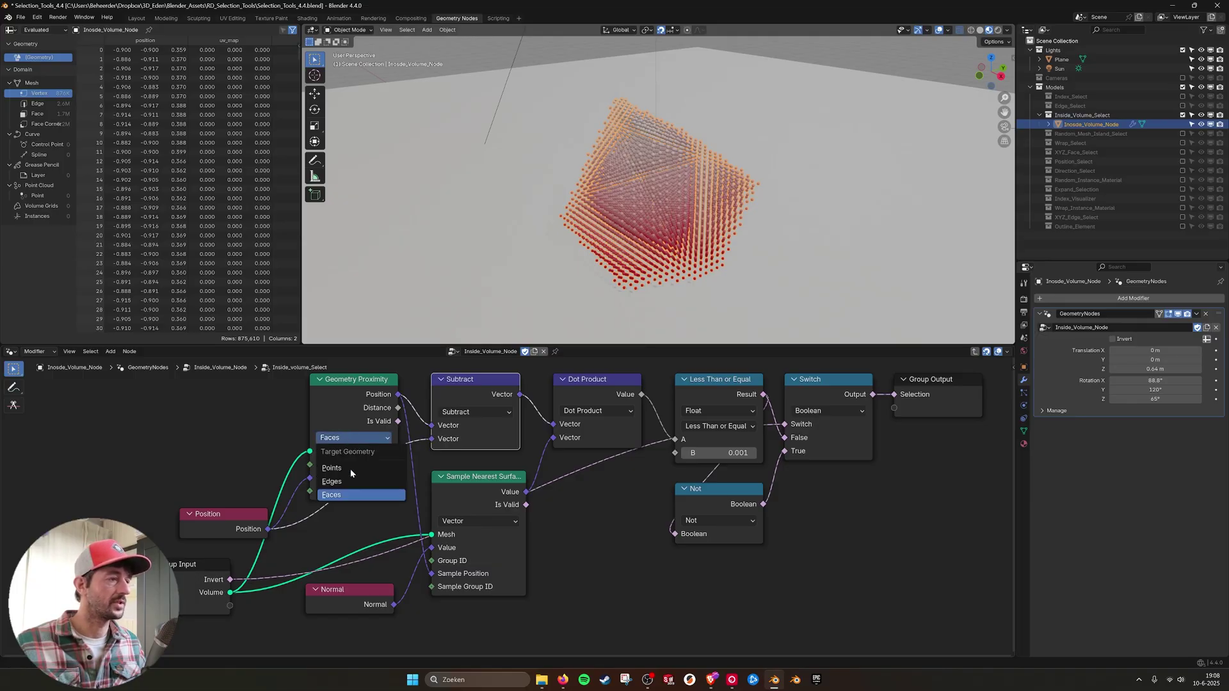
pyautogui.click(330, 409)
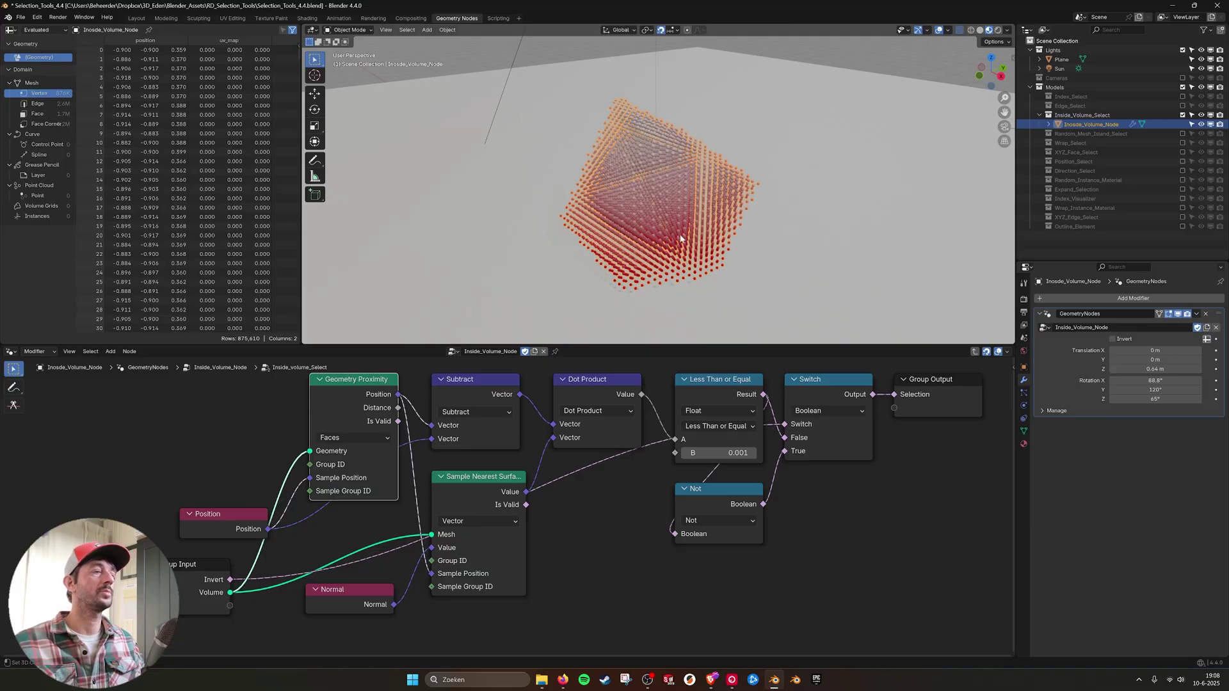
# Step: Check the data types of Sample Nearest Surface, keeping Vector, and move the Normal node directly below it
pyautogui.click(383, 589)
pyautogui.moveTo(392, 586); pyautogui.dragTo(397, 581, button='middle')
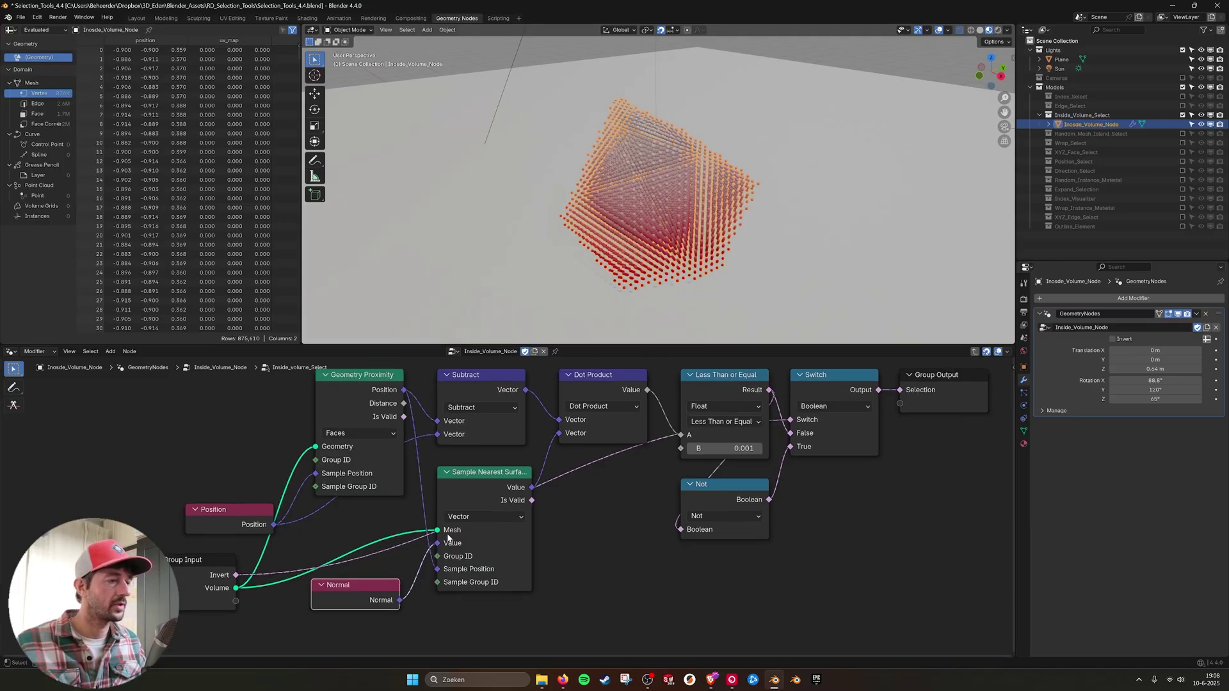
pyautogui.click(477, 517)
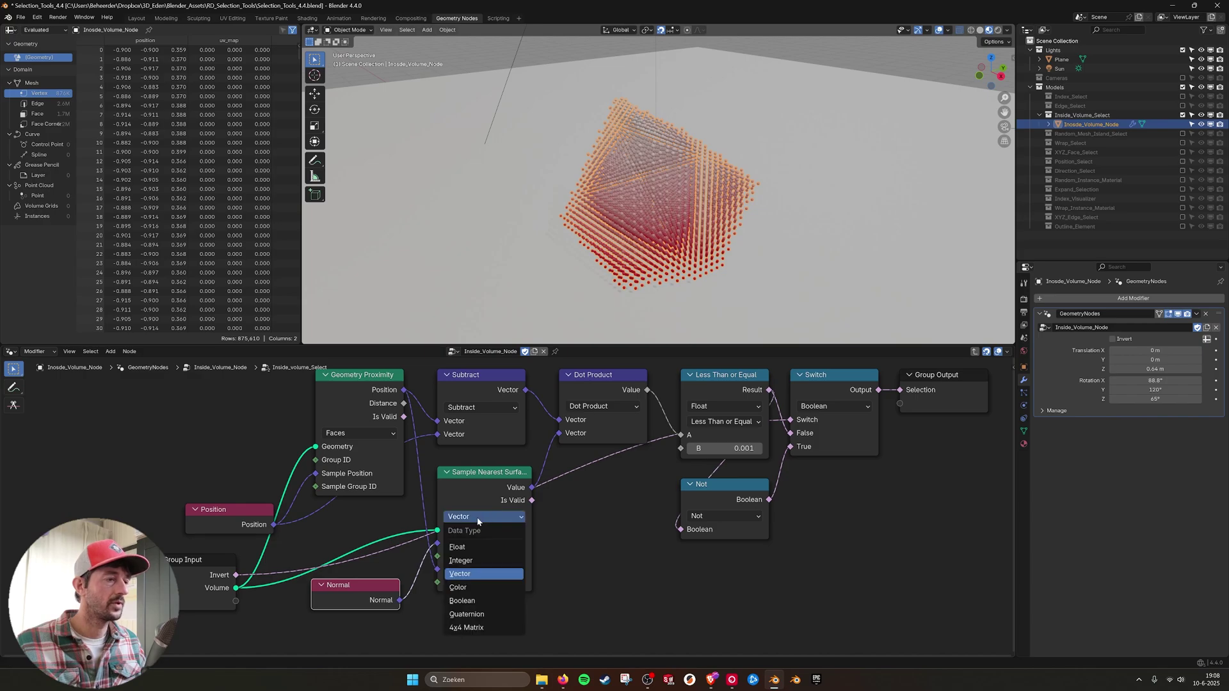
pyautogui.click(487, 574)
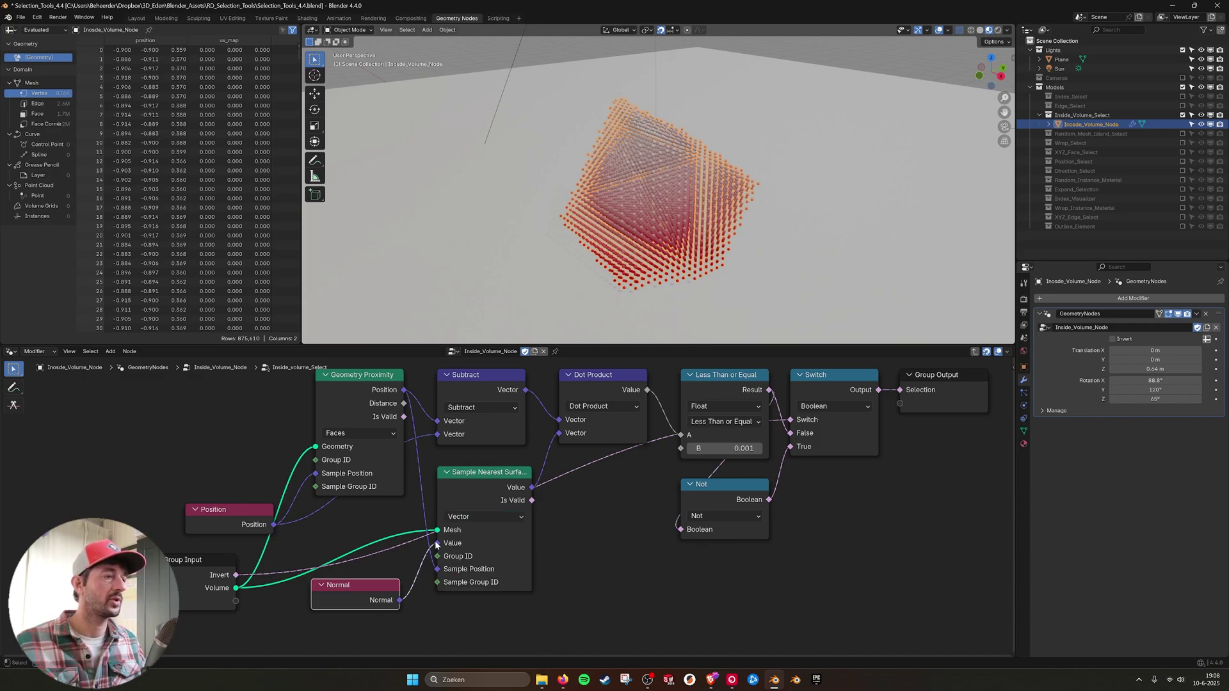
pyautogui.moveTo(436, 544); pyautogui.dragTo(417, 553, button='middle')
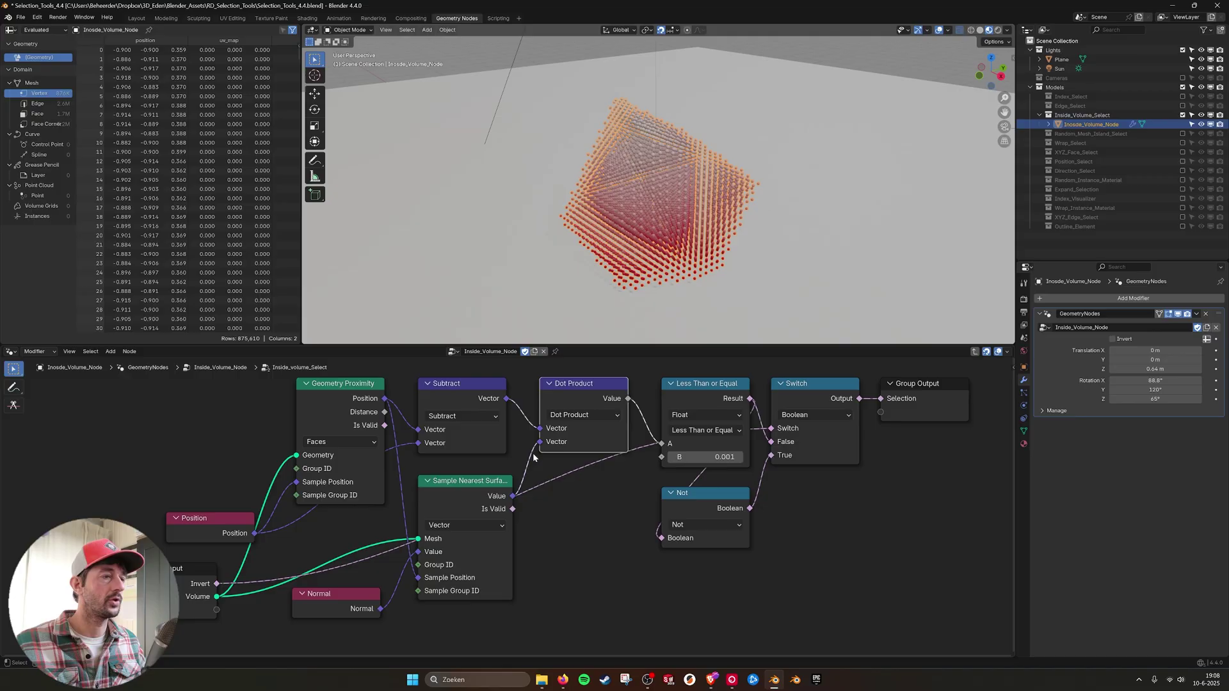
pyautogui.moveTo(367, 602); pyautogui.dragTo(493, 627)
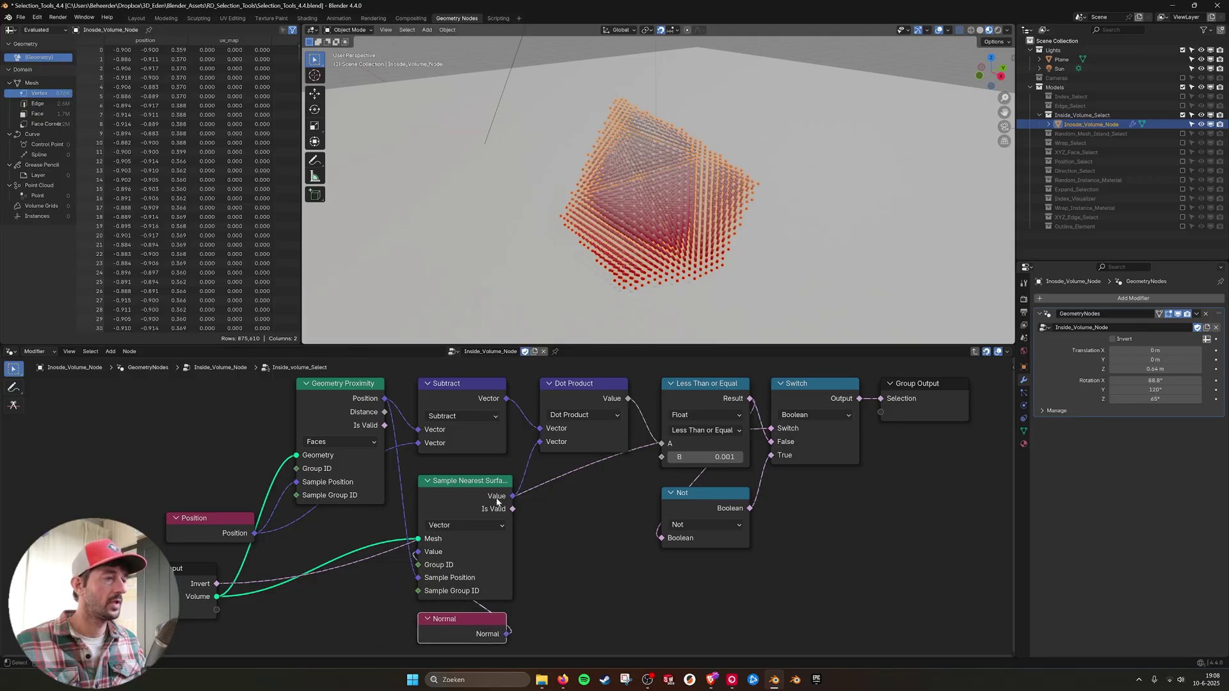
# Step: Examine the Subtract and Less Than or Equal nodes through to the Group Output, and return to the parent Inside_Volume_Node tree
pyautogui.click(467, 397)
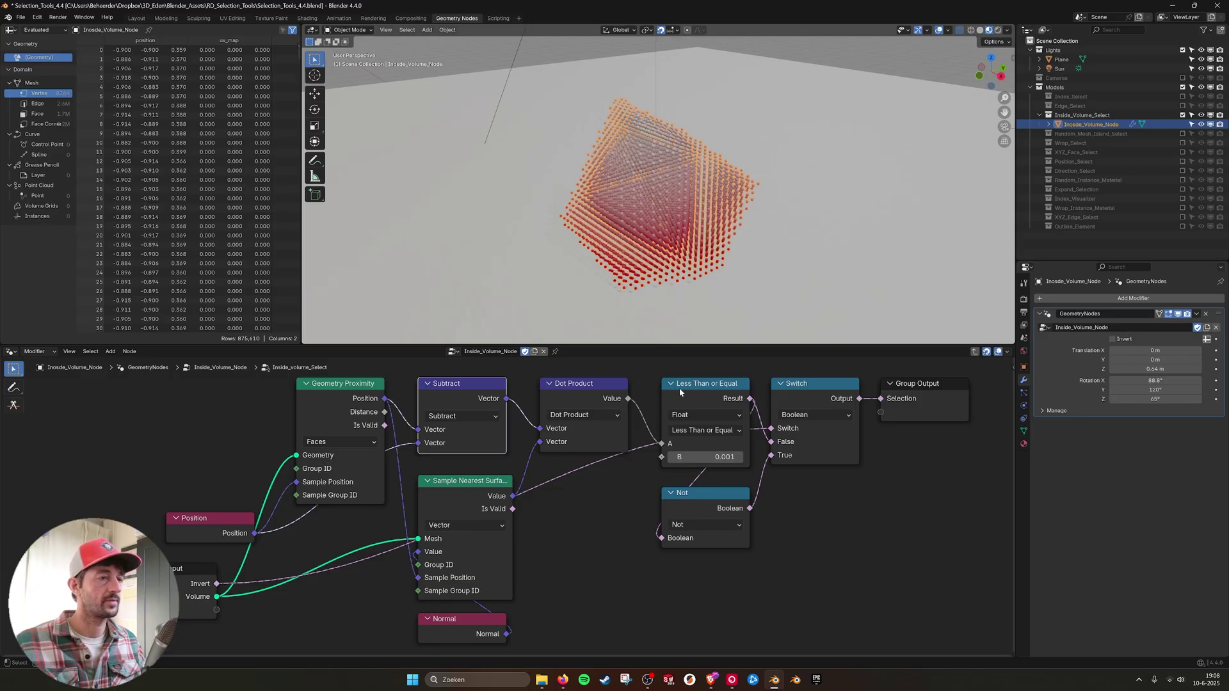
pyautogui.moveTo(678, 387); pyautogui.dragTo(536, 384, button='middle')
pyautogui.click(568, 386)
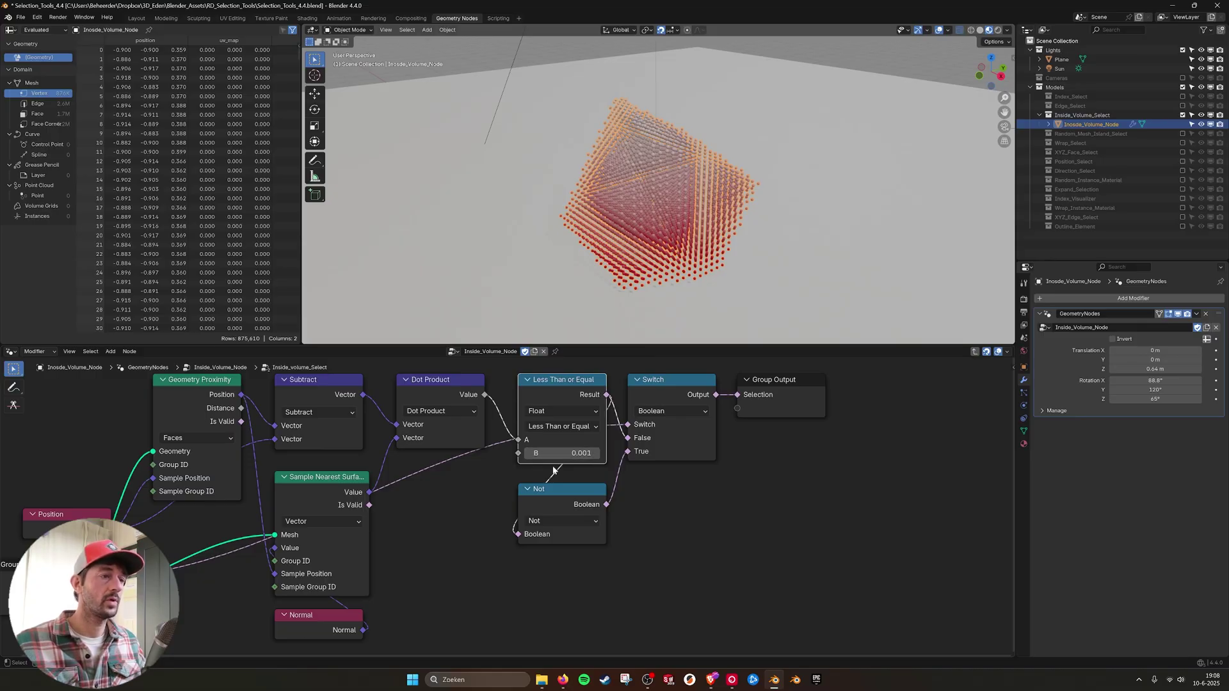
pyautogui.scroll(-1, 534, 453)
pyautogui.moveTo(686, 499); pyautogui.dragTo(654, 510, button='middle')
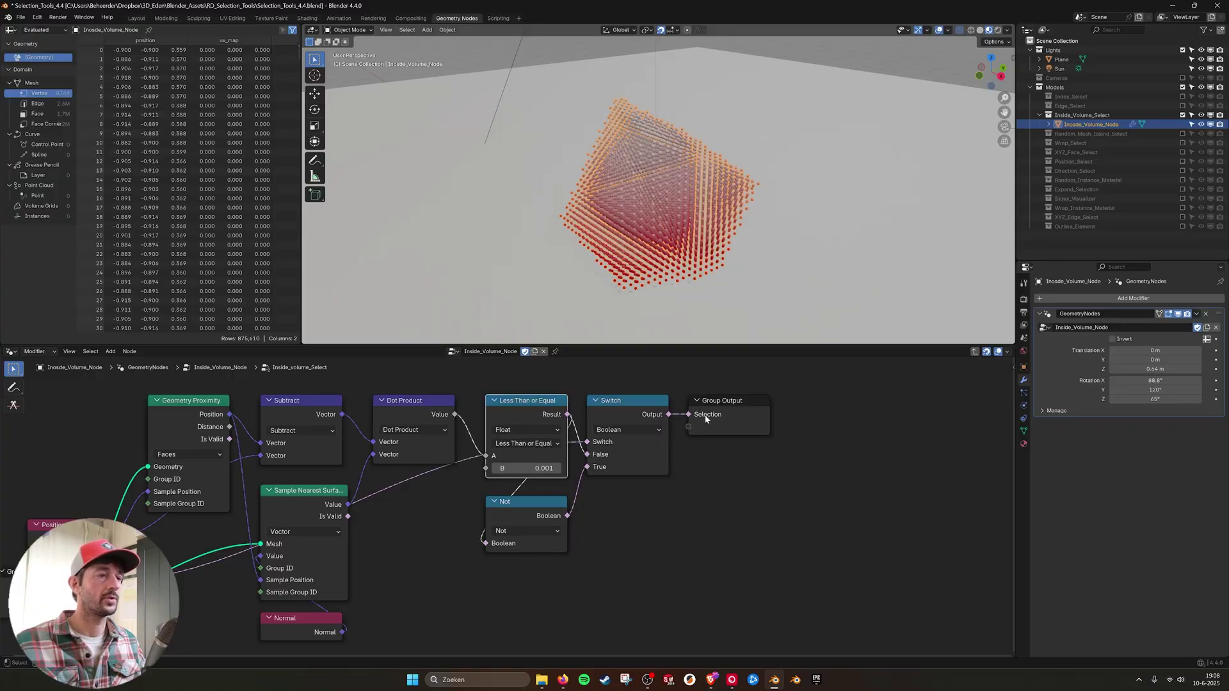
pyautogui.click(975, 351)
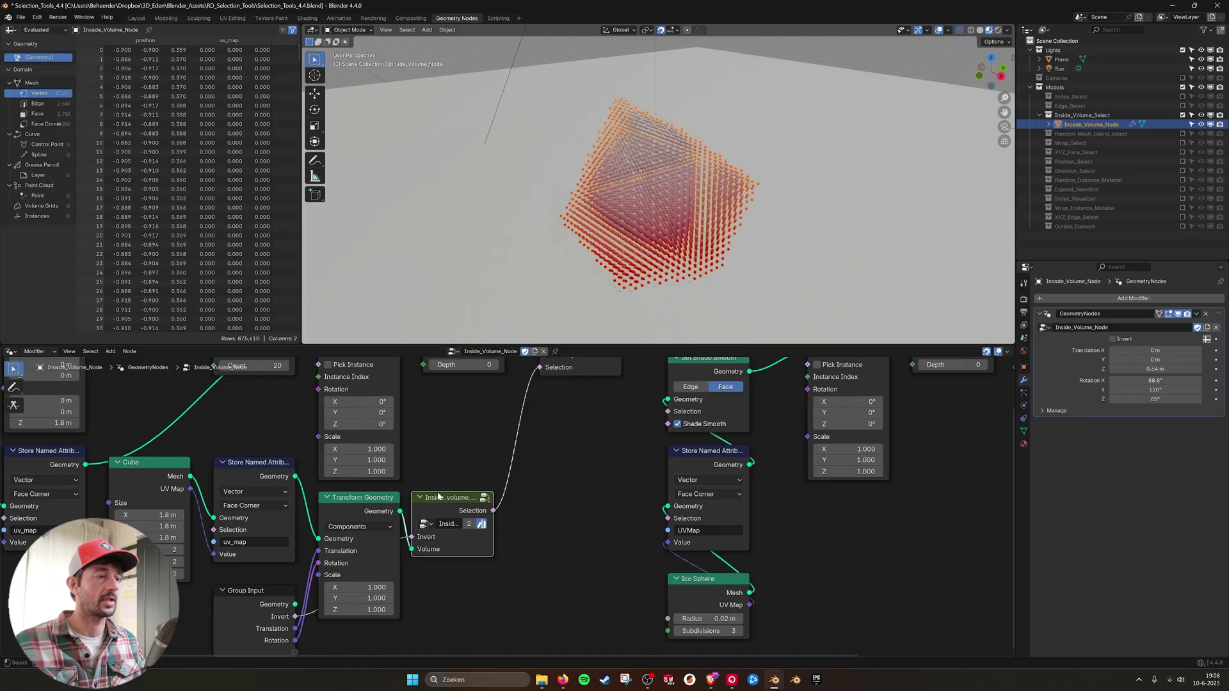
pyautogui.scroll(-4, 589, 472)
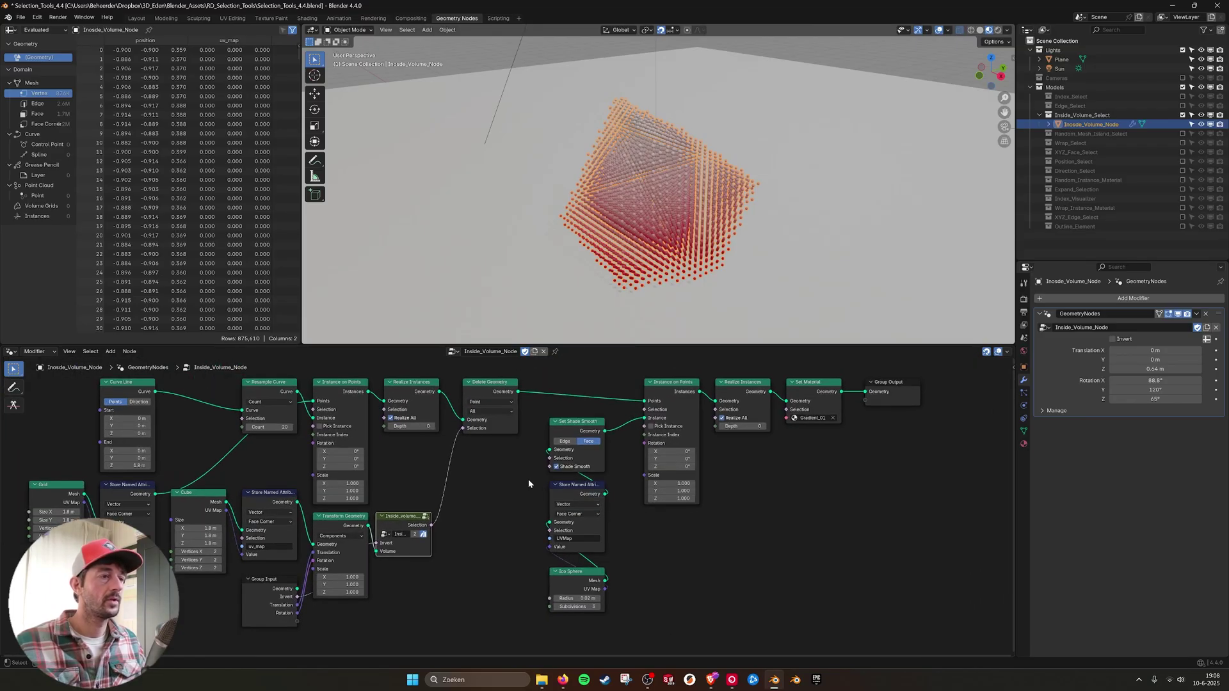
# Step: Exclude the Inside_Volume_Select collection, include Random_Mesh_Island_Select, and select its middle sphere grid to show the node tree
pyautogui.click(1182, 116)
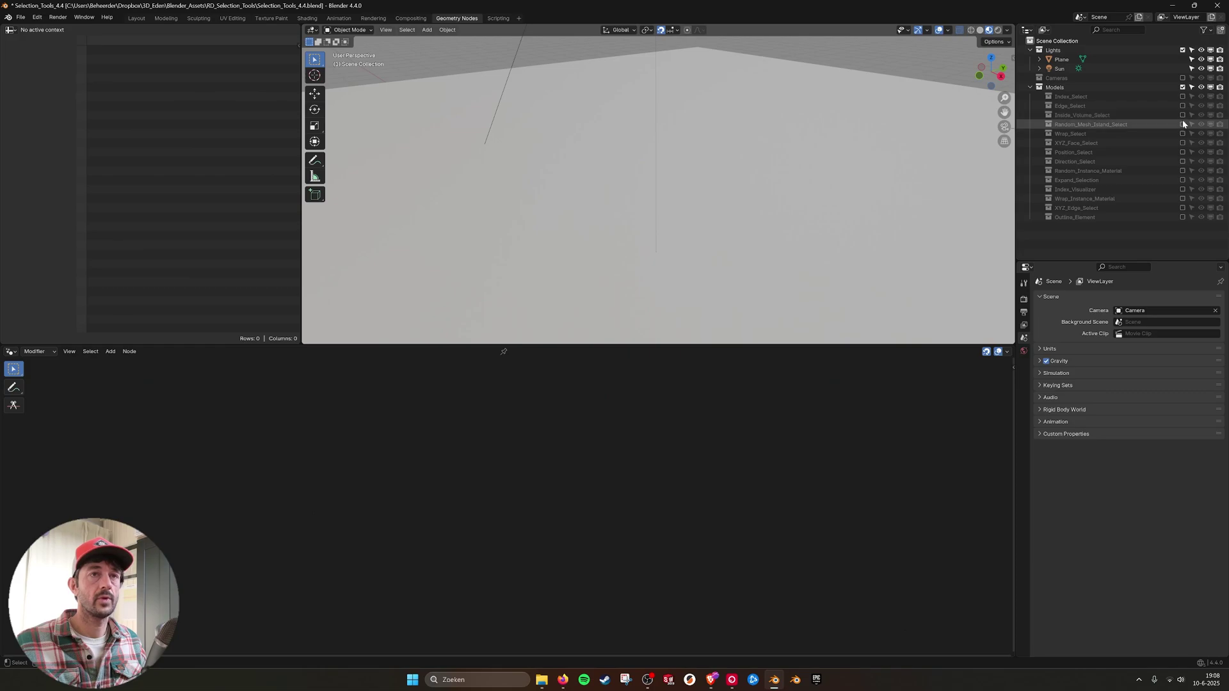
pyautogui.click(1182, 124)
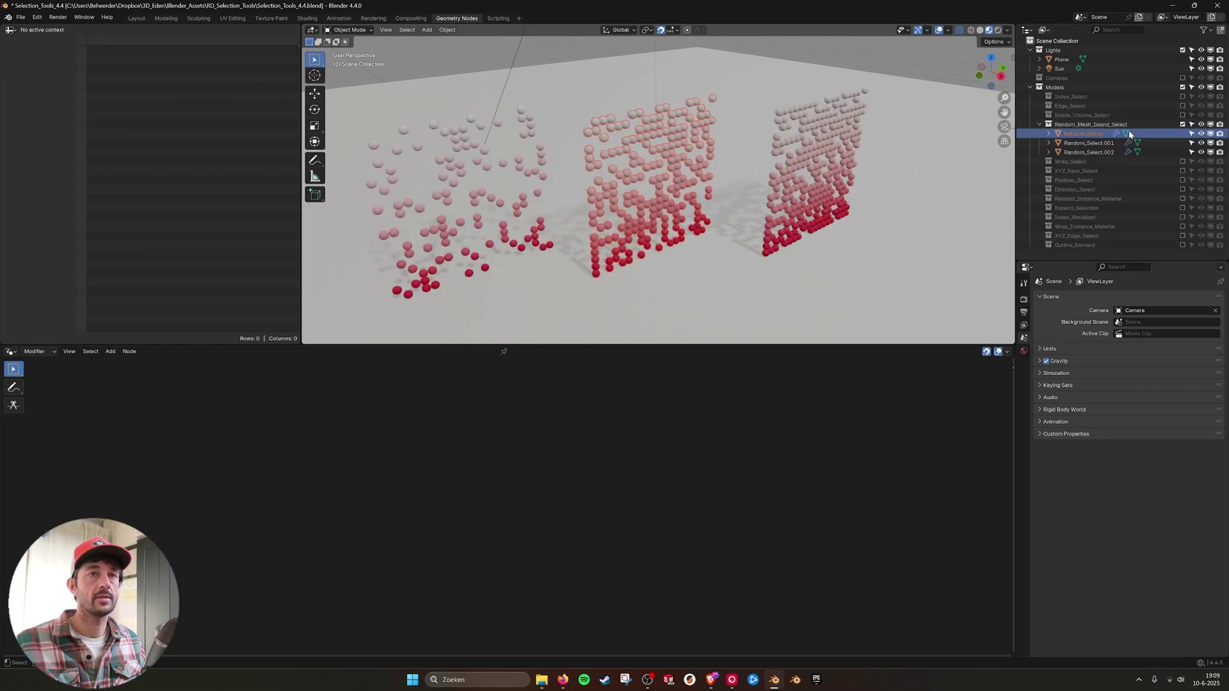
pyautogui.click(704, 204)
pyautogui.press('Home')
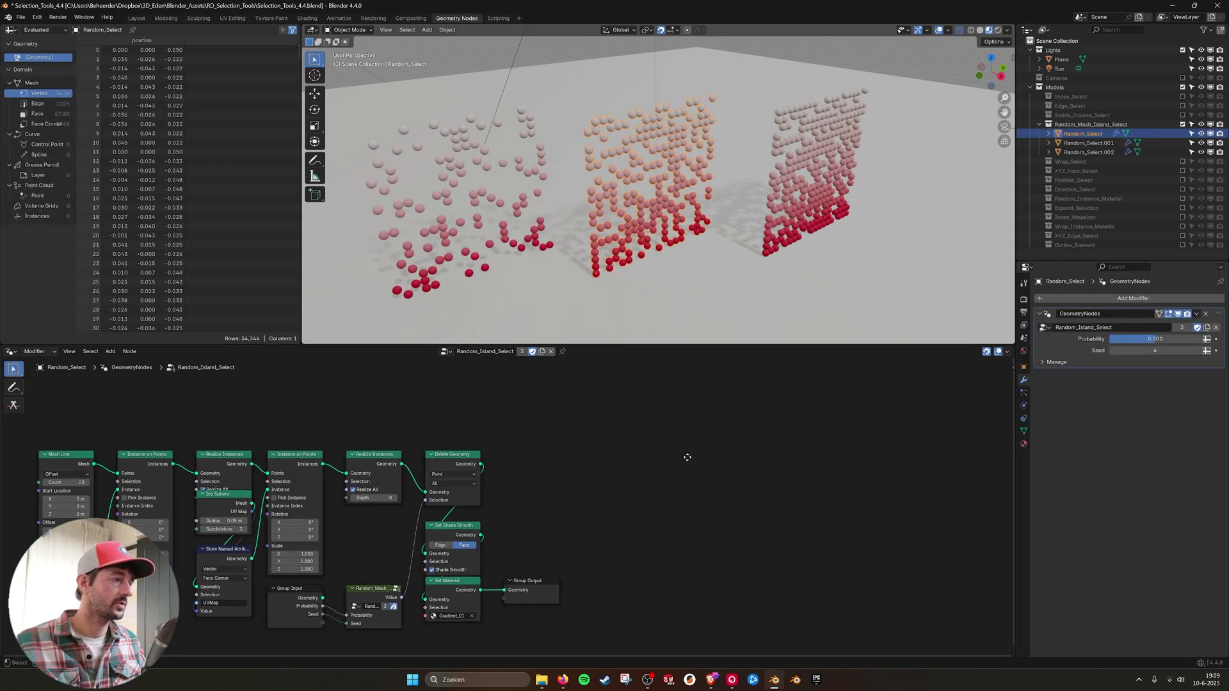
# Step: Select the random mesh island group node in the Random_Island_Select tree
pyautogui.scroll(2, 730, 455)
pyautogui.moveTo(637, 505); pyautogui.dragTo(570, 506, button='middle')
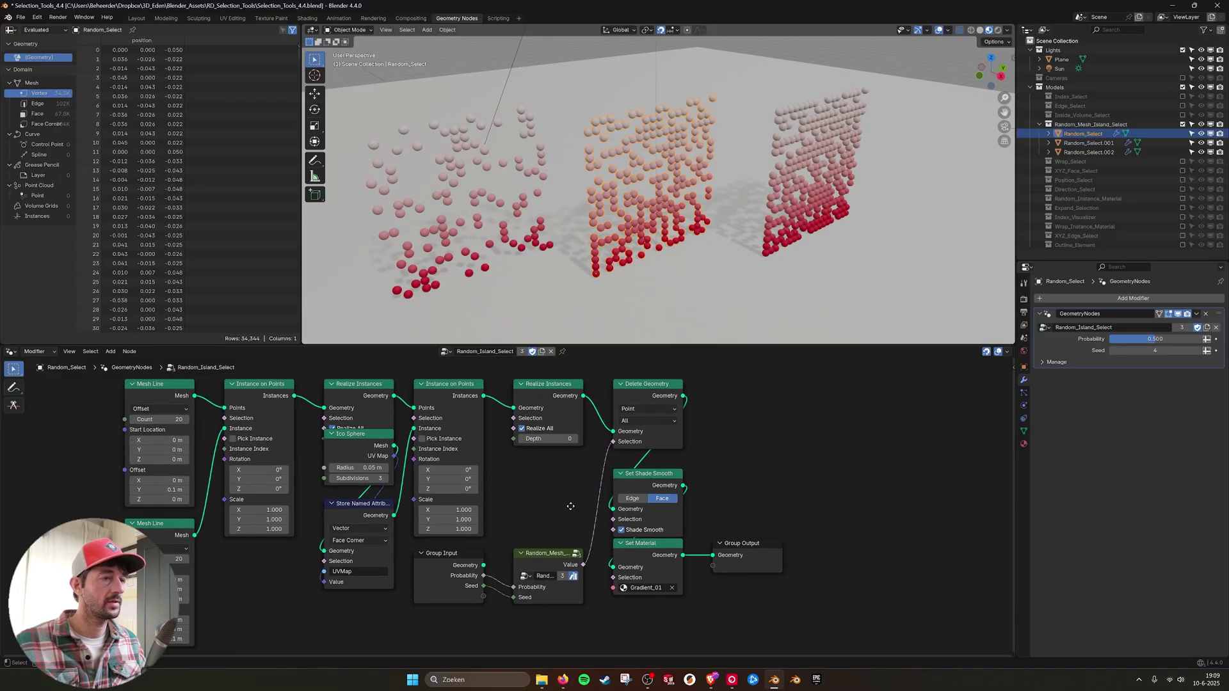
pyautogui.click(551, 552)
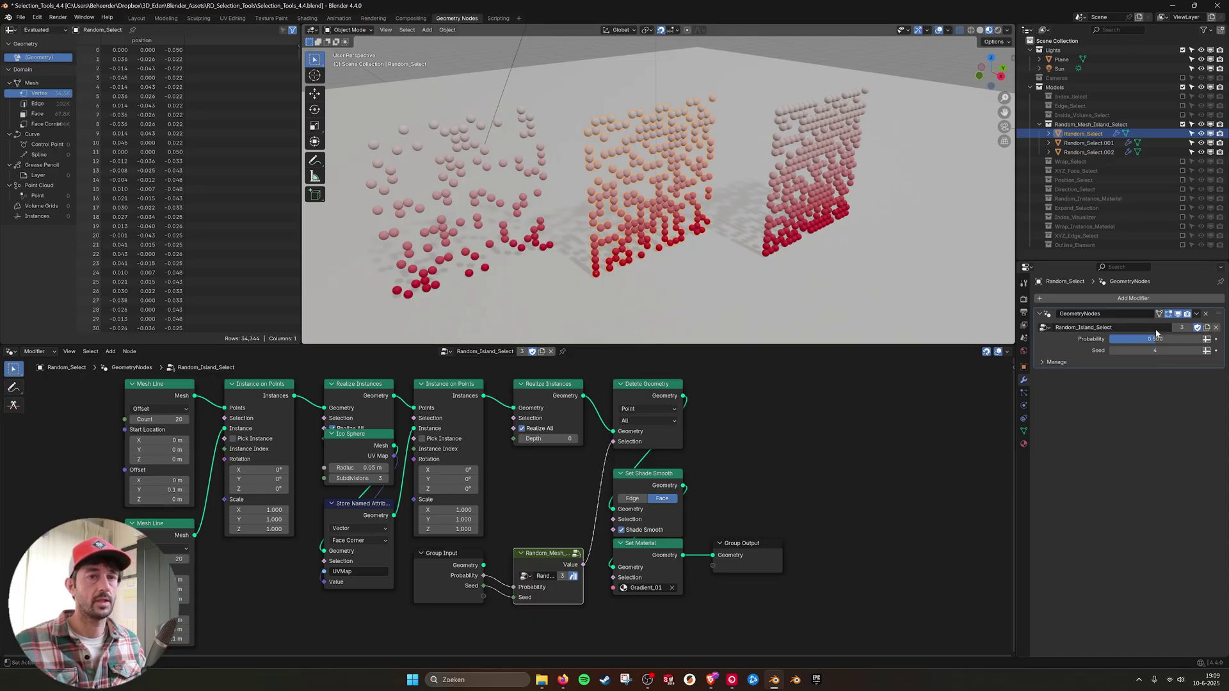
# Step: Lower the middle sphere grid's Probability to 0.373, step its Seed up to 7 and return the Seed to 4
pyautogui.moveTo(1158, 339)
pyautogui.mouseDown()
pyautogui.moveTo(1112, 339)
pyautogui.moveTo(1201, 339)
pyautogui.moveTo(1143, 339)
pyautogui.mouseUp()
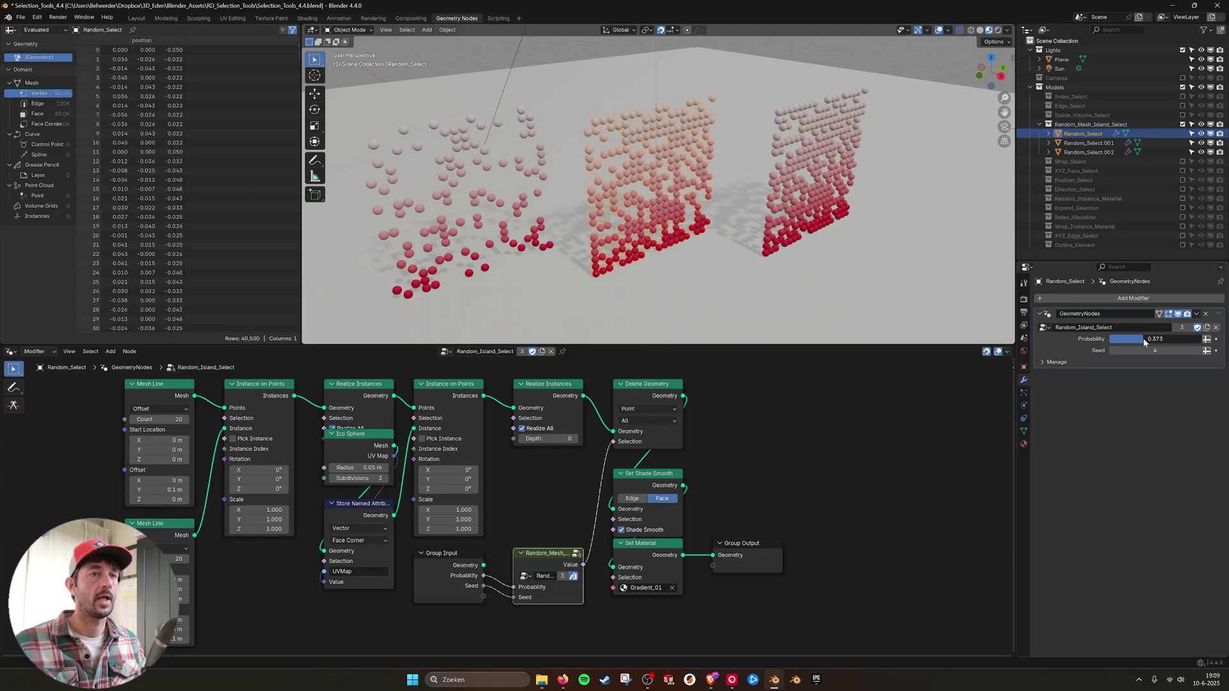
pyautogui.click(1199, 350)
pyautogui.click(1198, 351)
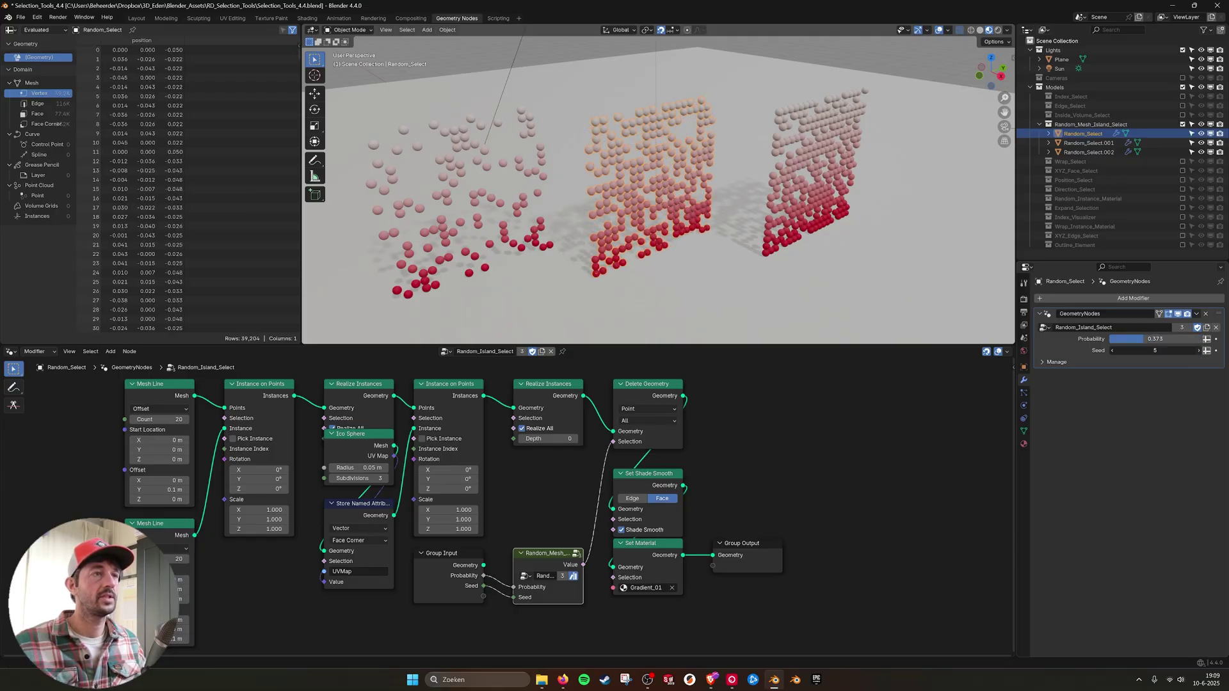
pyautogui.click(1198, 351)
pyautogui.click(1112, 351)
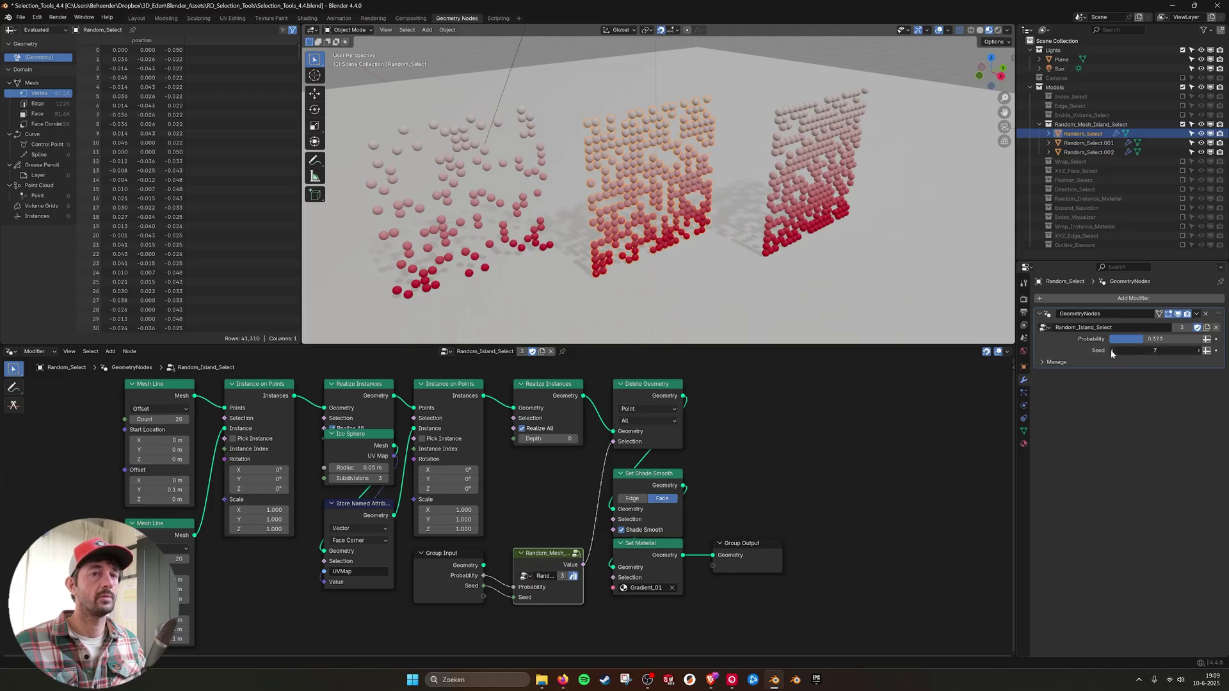
pyautogui.click(1112, 351)
pyautogui.click(1111, 351)
# Step: Raise the middle sphere grid's Probability and set it to exactly 0.5
pyautogui.moveTo(1127, 339); pyautogui.dragTo(1150, 339)
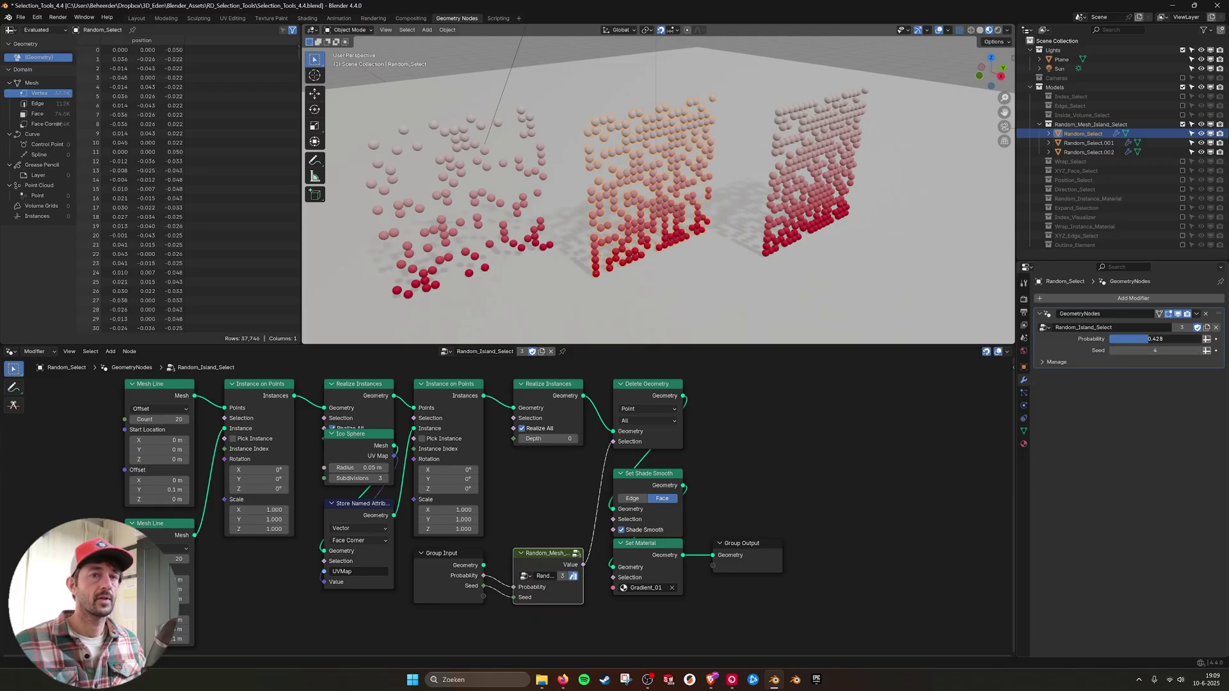
pyautogui.click(1150, 339)
pyautogui.write('0.5')
pyautogui.press('Return')
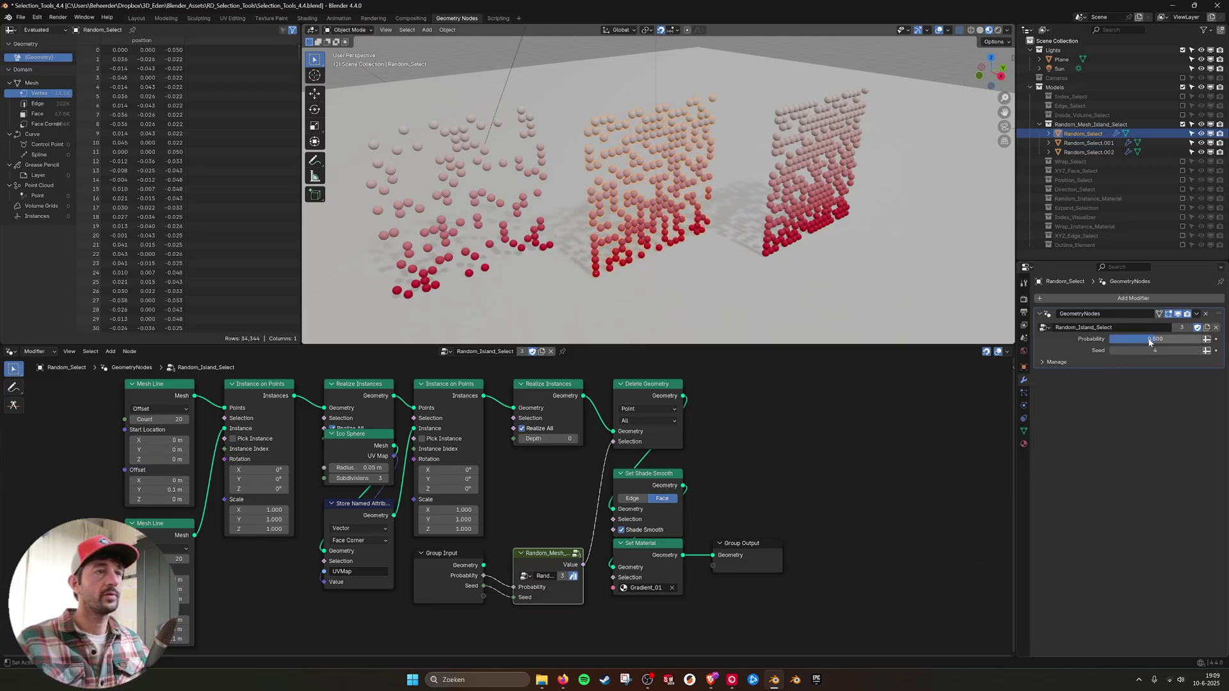
# Step: Select the densest sphere grid and then the sparsest one to compare their Probability and Seed settings
pyautogui.click(832, 140)
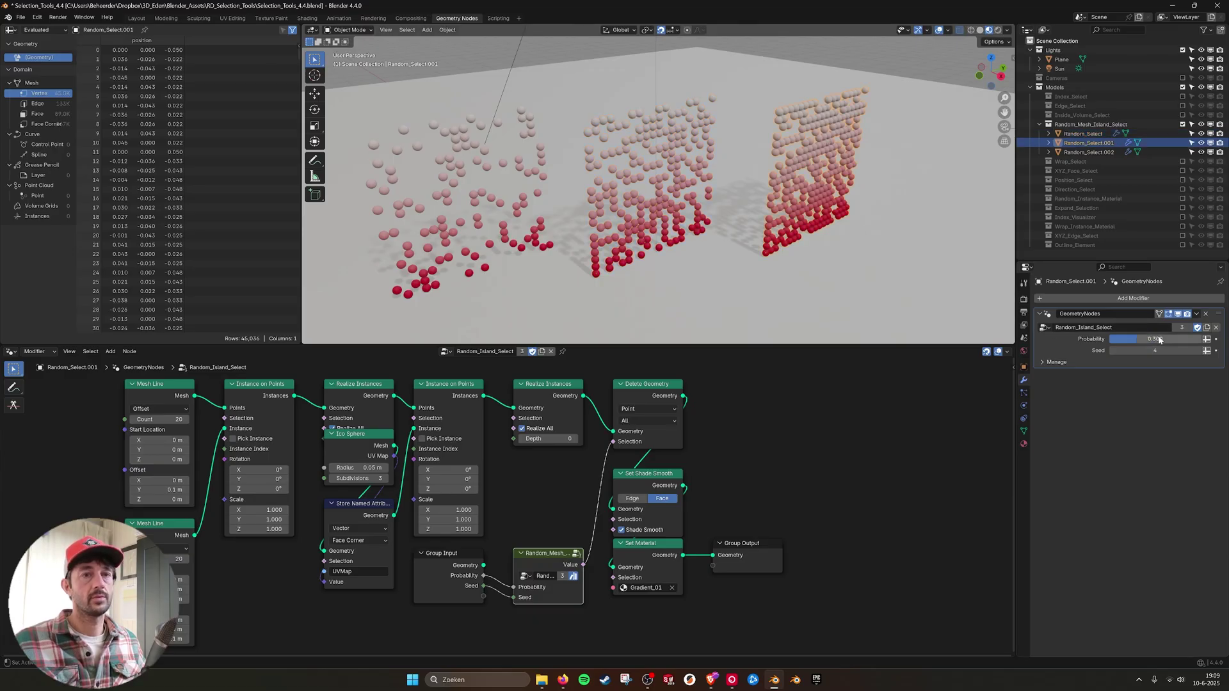
pyautogui.click(510, 208)
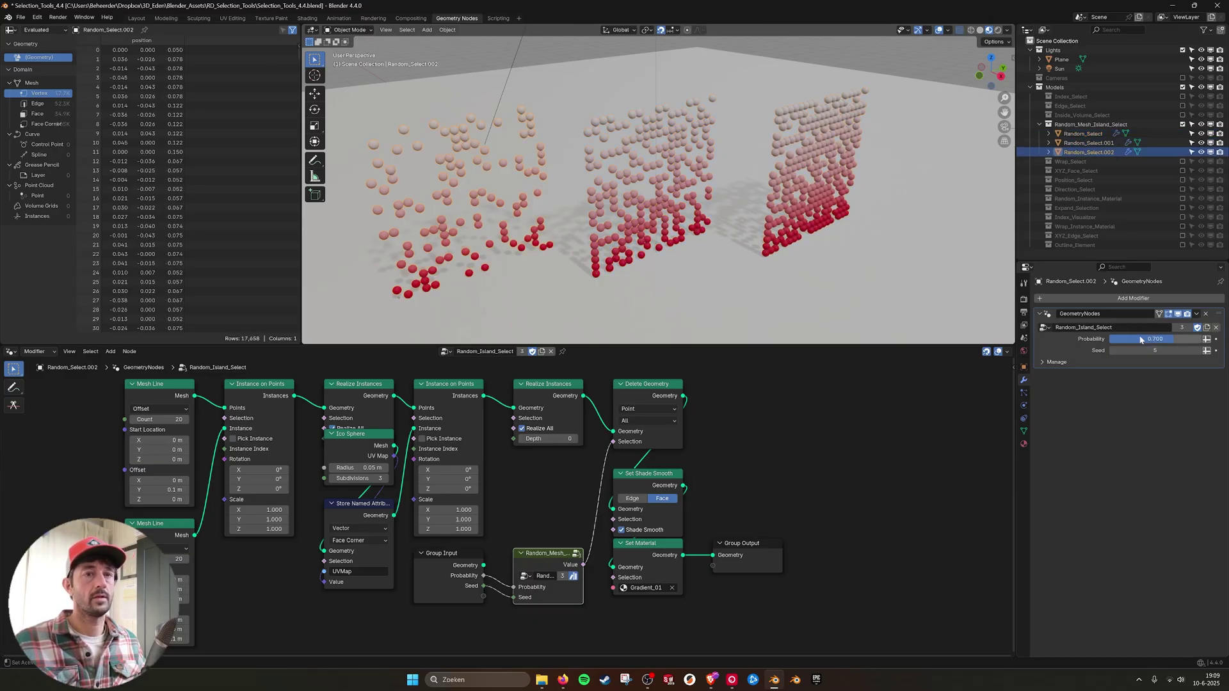
pyautogui.click(545, 507)
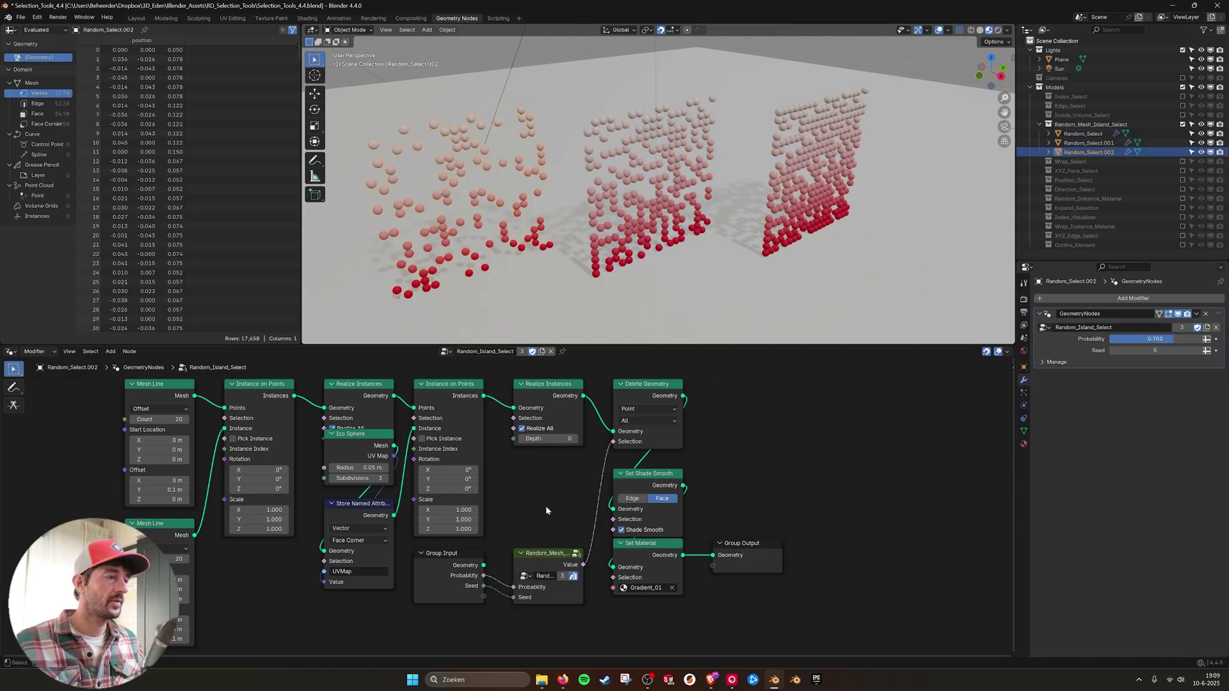
# Step: Review the Mesh Line and first Instance on Points nodes, and move Ico Sphere and Store Named Attribute down to uncover Realize Instances
pyautogui.moveTo(545, 507); pyautogui.dragTo(568, 496, button='middle')
pyautogui.moveTo(295, 428); pyautogui.dragTo(297, 442, button='middle')
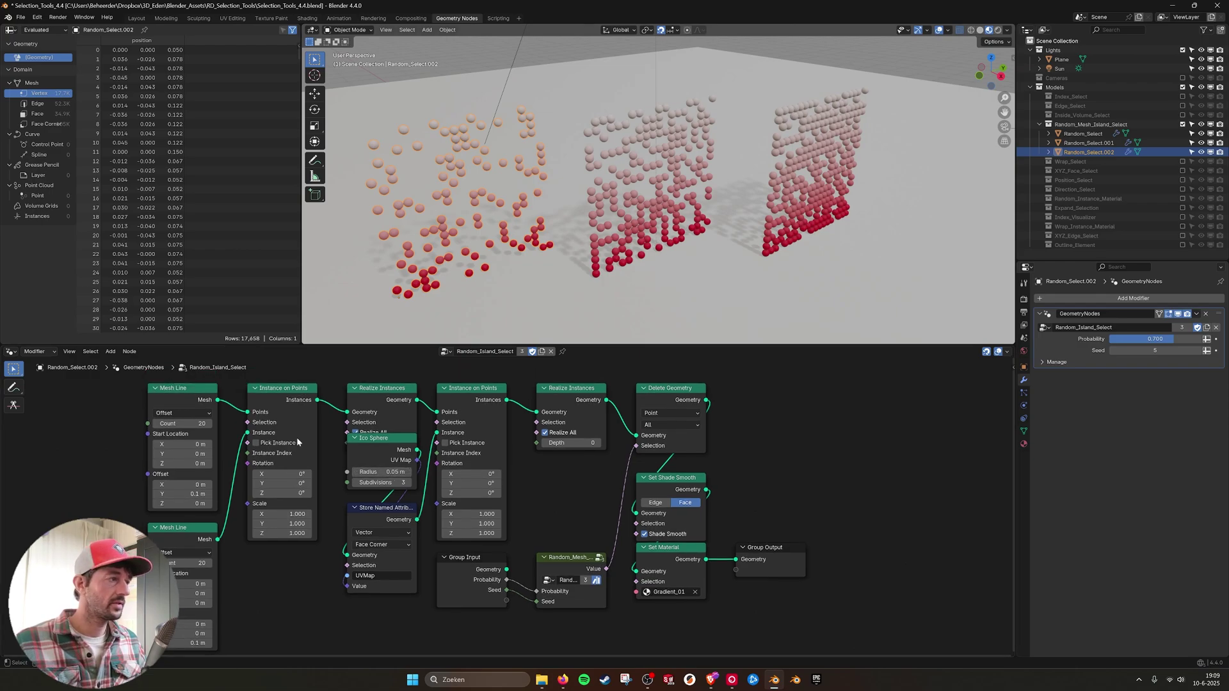
pyautogui.click(187, 398)
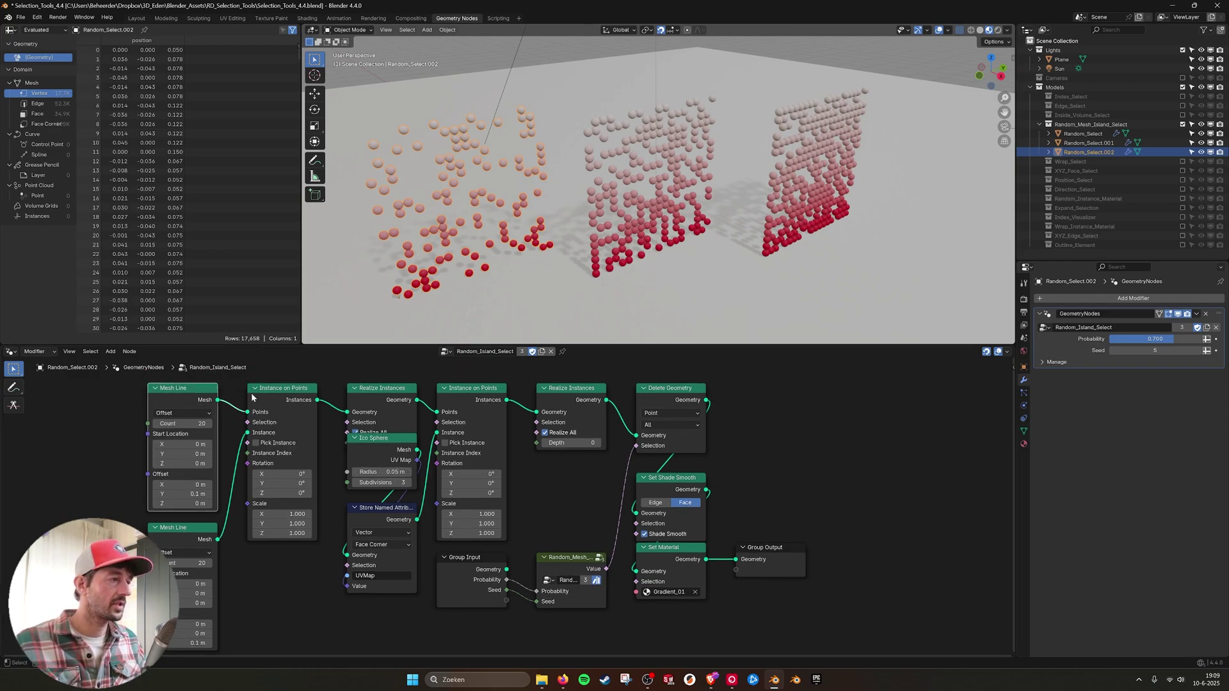
pyautogui.click(274, 393)
pyautogui.moveTo(334, 396); pyautogui.dragTo(295, 402, button='middle')
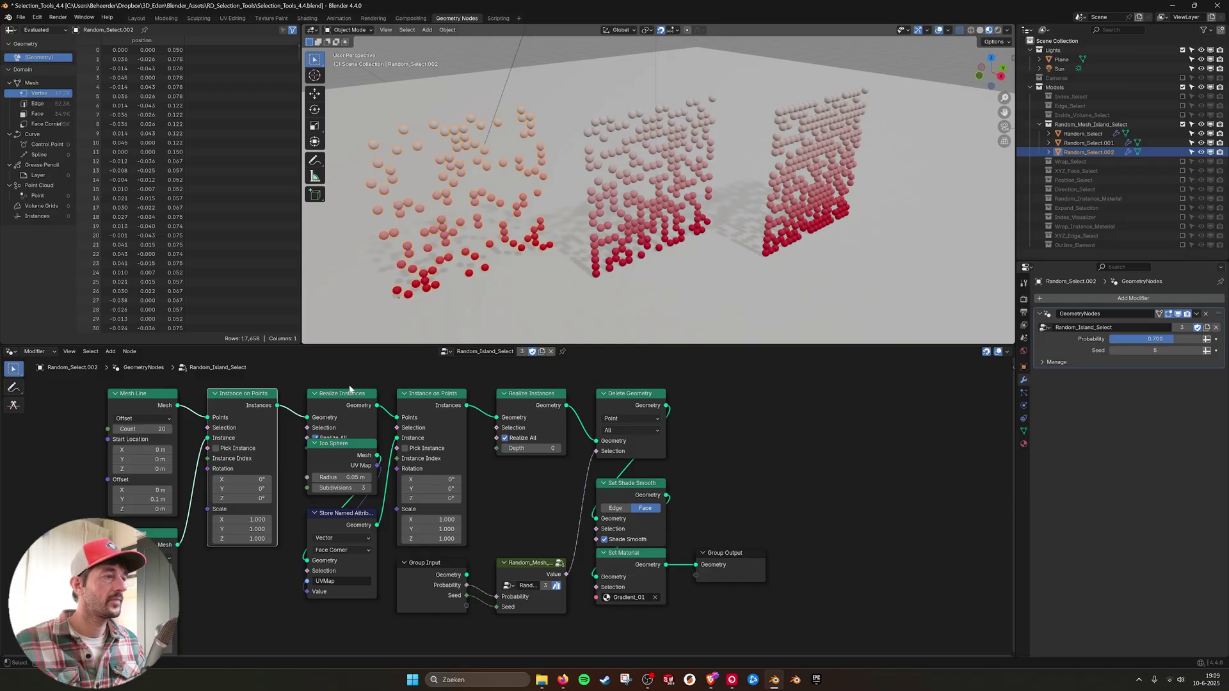
pyautogui.moveTo(334, 457); pyautogui.dragTo(334, 477)
pyautogui.click(402, 360)
# Step: Examine the second Instance on Points and Realize Instances nodes, Delete Geometry, and the random mesh island group driving its selection
pyautogui.moveTo(438, 397); pyautogui.dragTo(428, 397, button='middle')
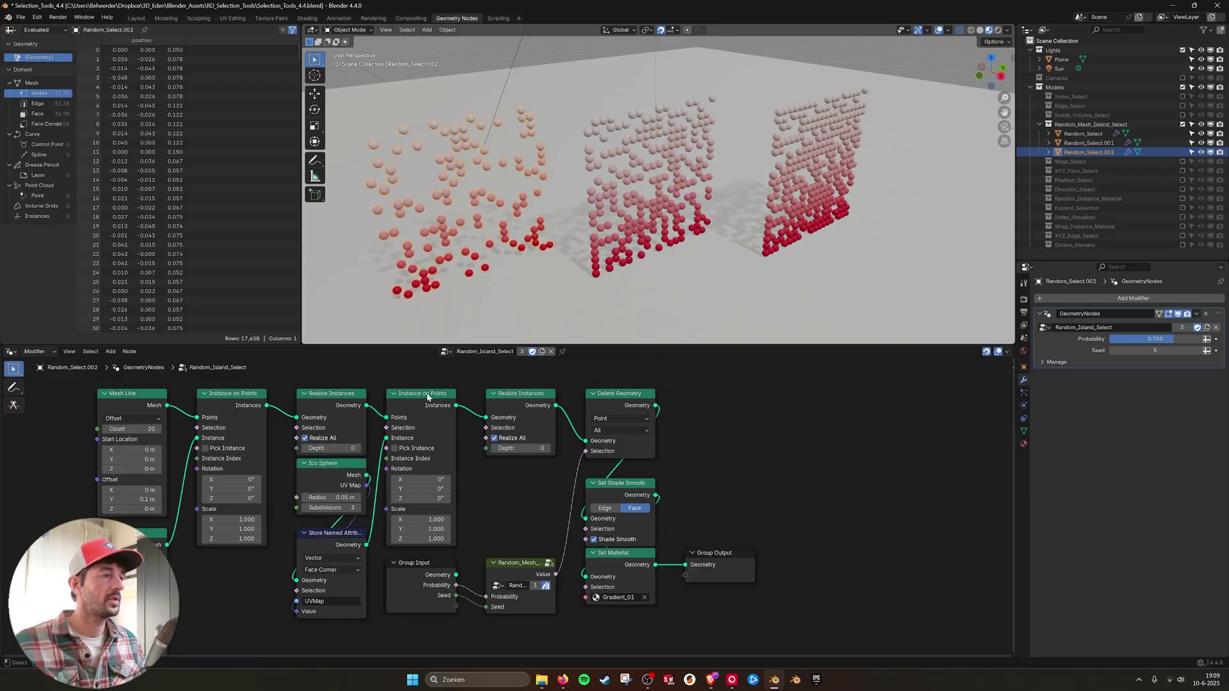
pyautogui.moveTo(571, 407); pyautogui.dragTo(561, 402, button='middle')
pyautogui.click(543, 392)
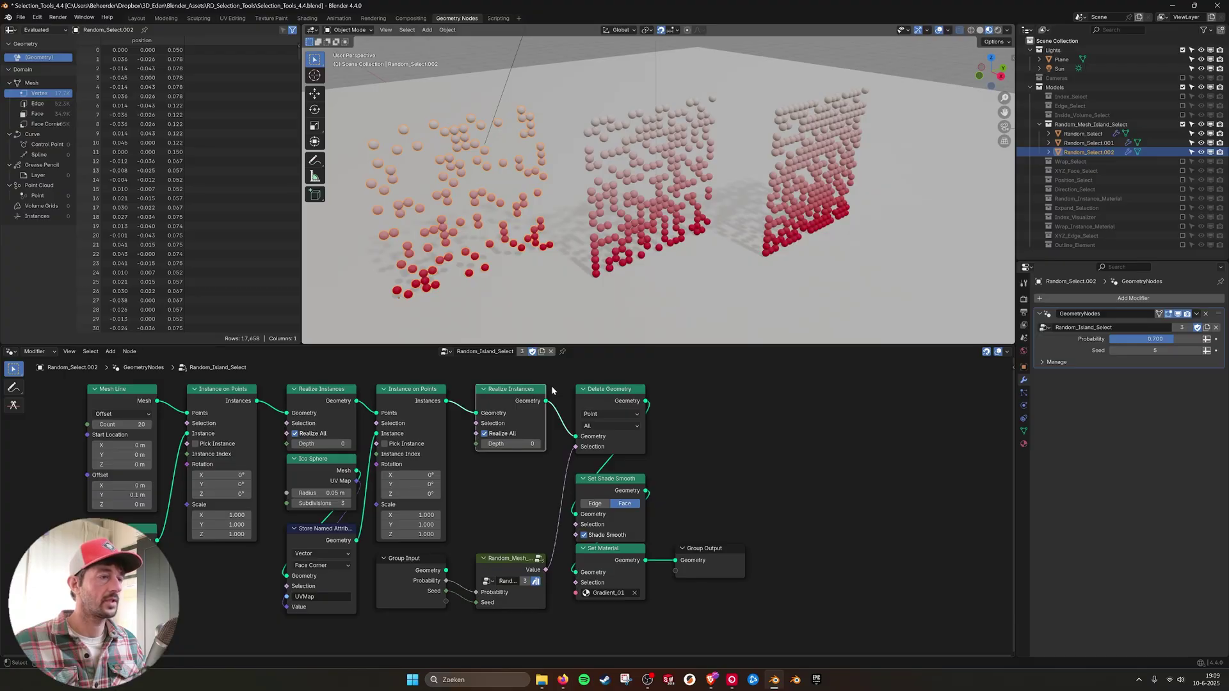
pyautogui.click(635, 391)
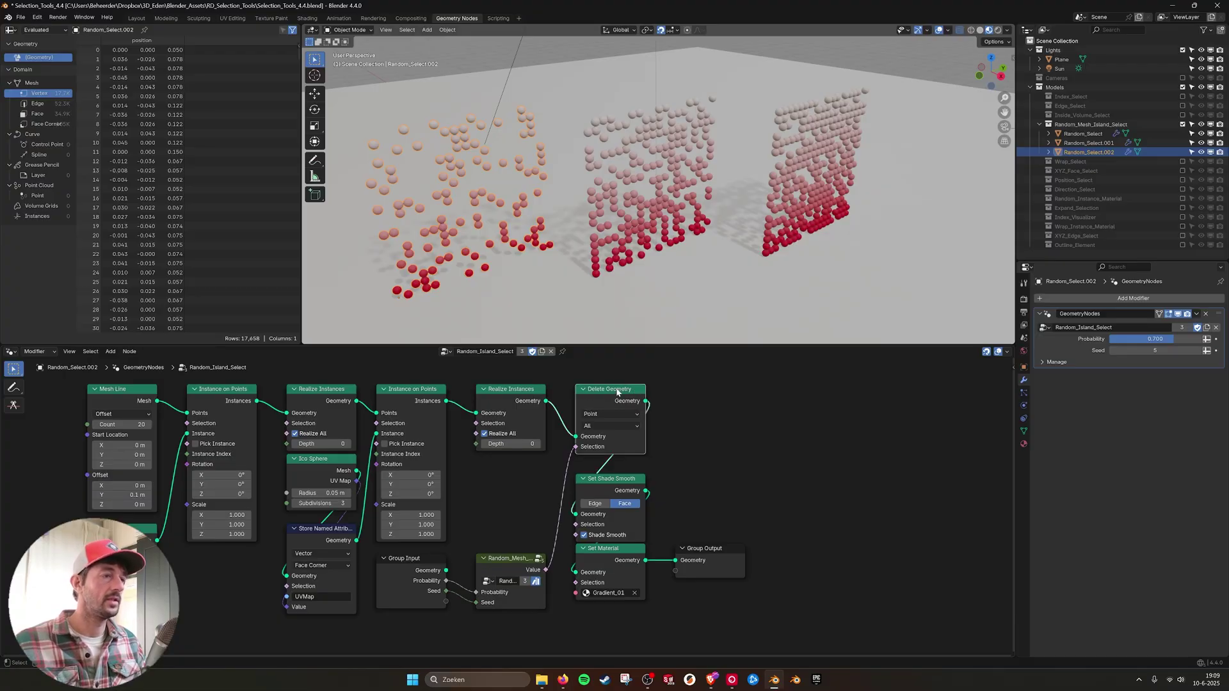
pyautogui.click(503, 564)
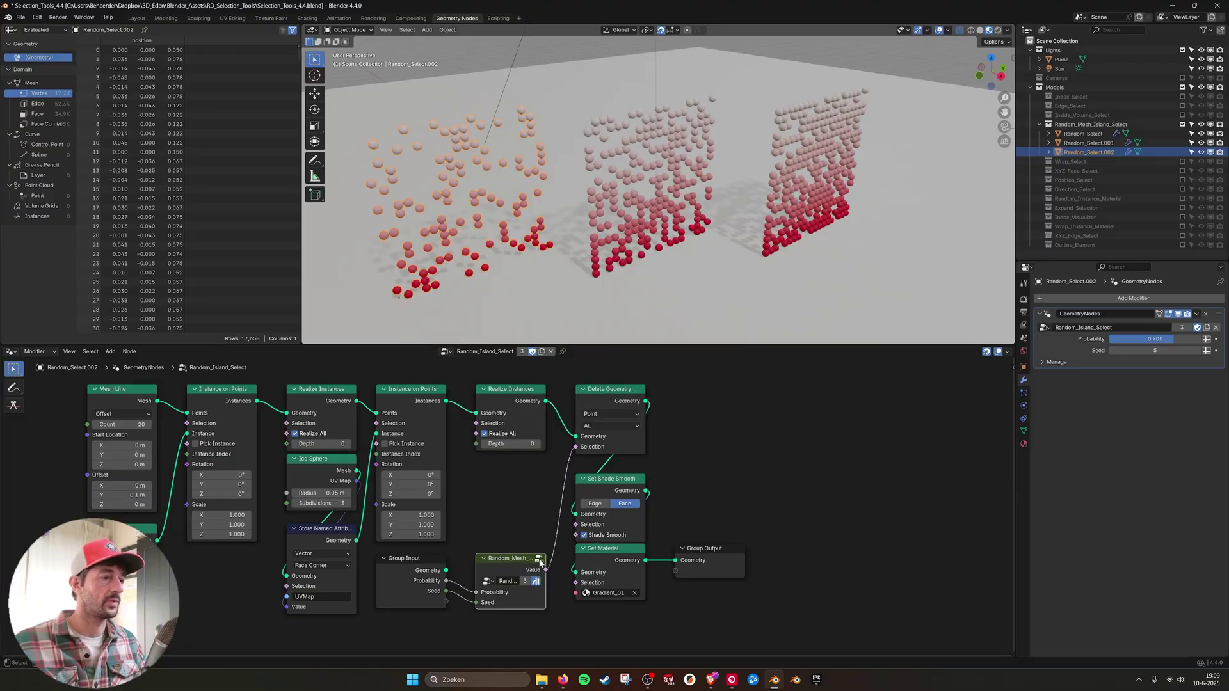
# Step: Open the Random_Mesh_Island group and examine how Mesh Island feeds the Boolean Random Value node
pyautogui.click(539, 560)
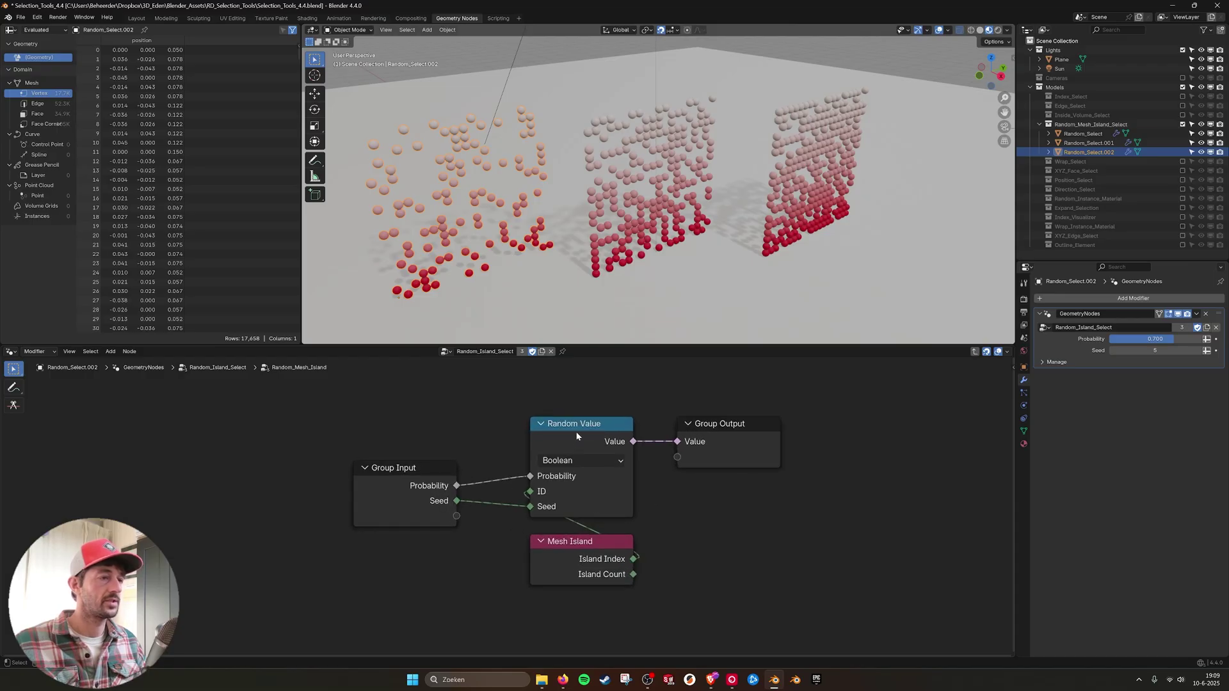
pyautogui.click(577, 436)
pyautogui.click(593, 386)
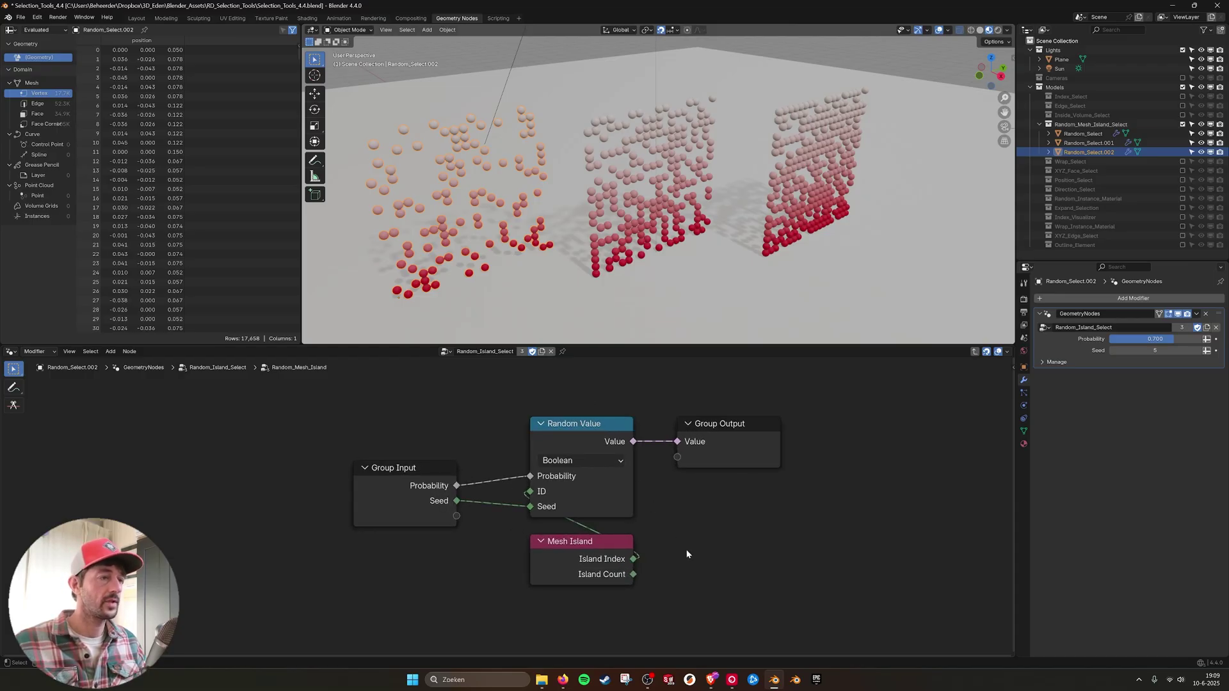
pyautogui.scroll(-1, 575, 442)
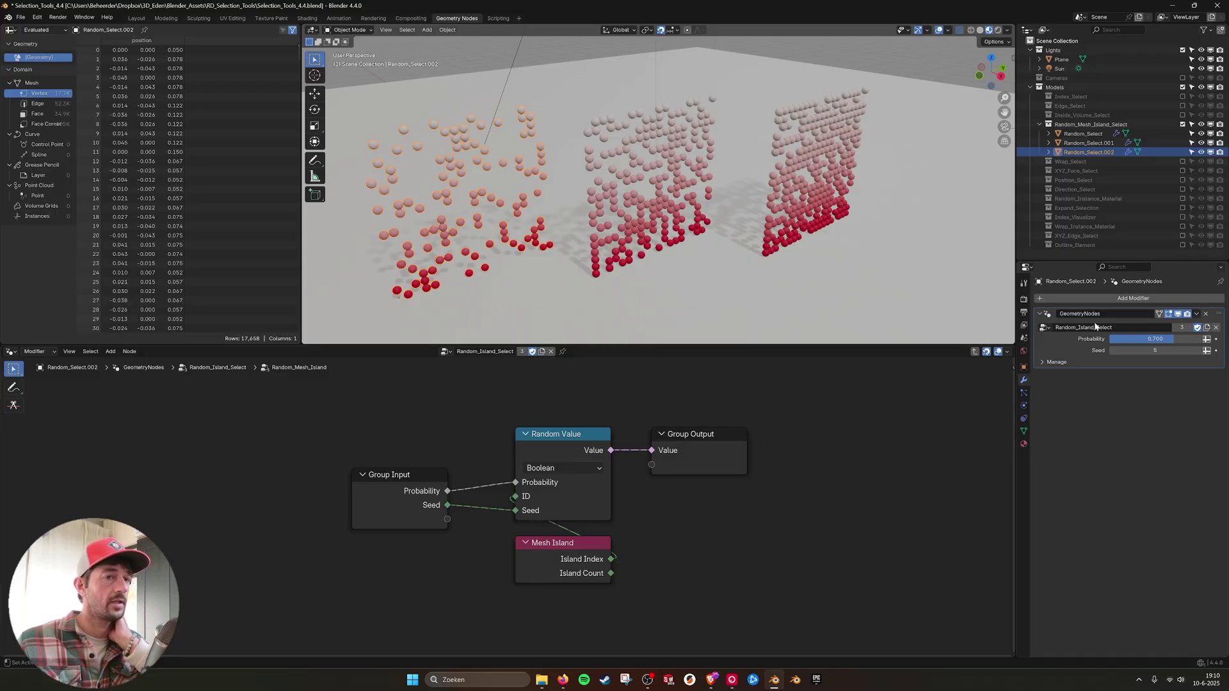
# Step: Return to the parent Random_Island_Select tree, exclude the Random_Mesh_Island_Select collection and include Wrap_Select
pyautogui.click(975, 351)
pyautogui.scroll(-2, 765, 436)
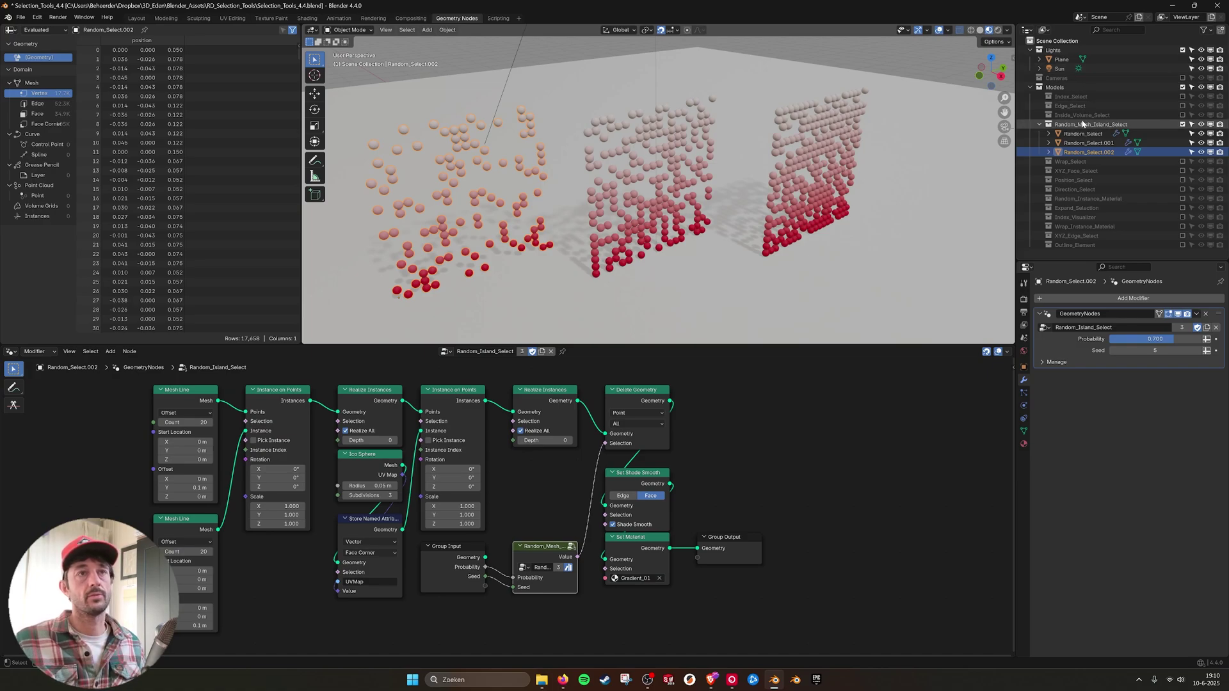
pyautogui.click(1182, 124)
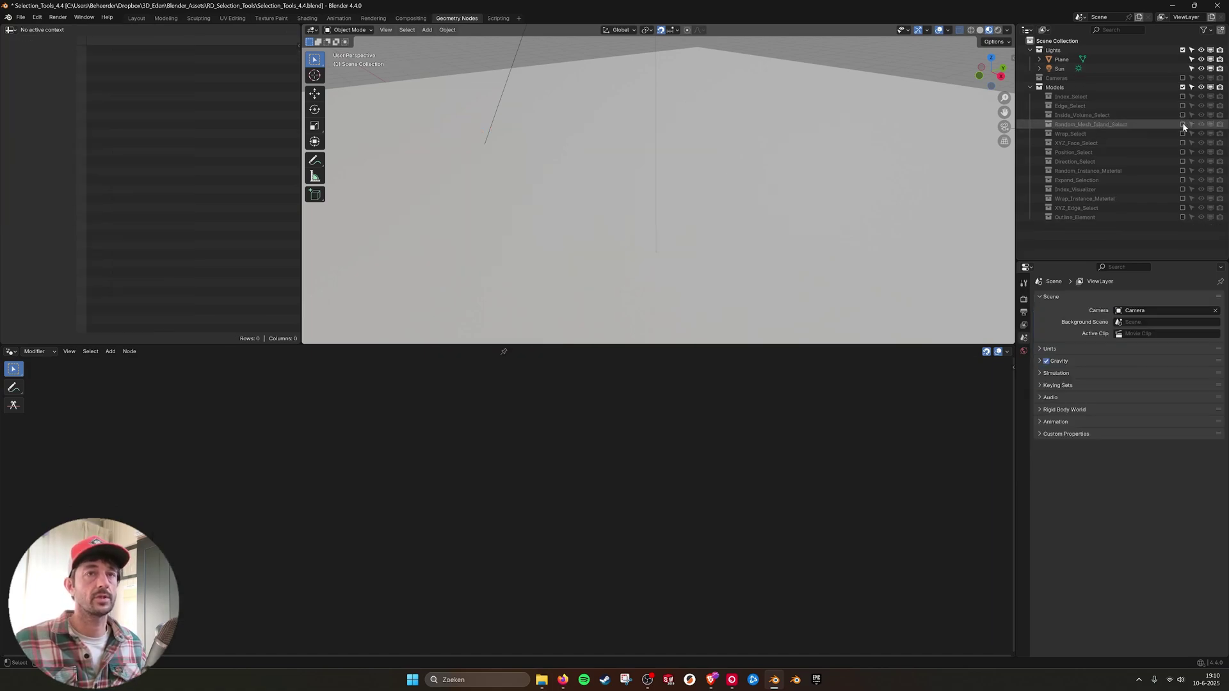
pyautogui.click(1182, 134)
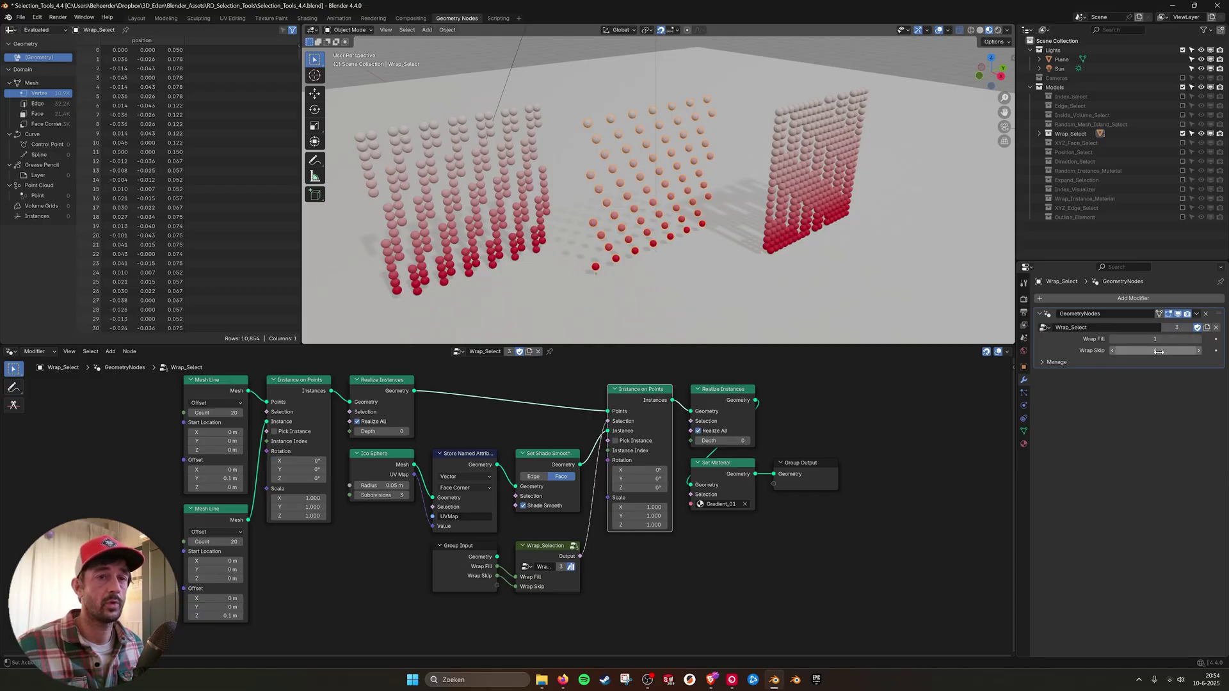
# Step: Try the middle Wrap_Select grid with Wrap Skip 1, raise Wrap Fill to 2, and raise Wrap Skip to 2
pyautogui.moveTo(1157, 351); pyautogui.dragTo(1112, 352)
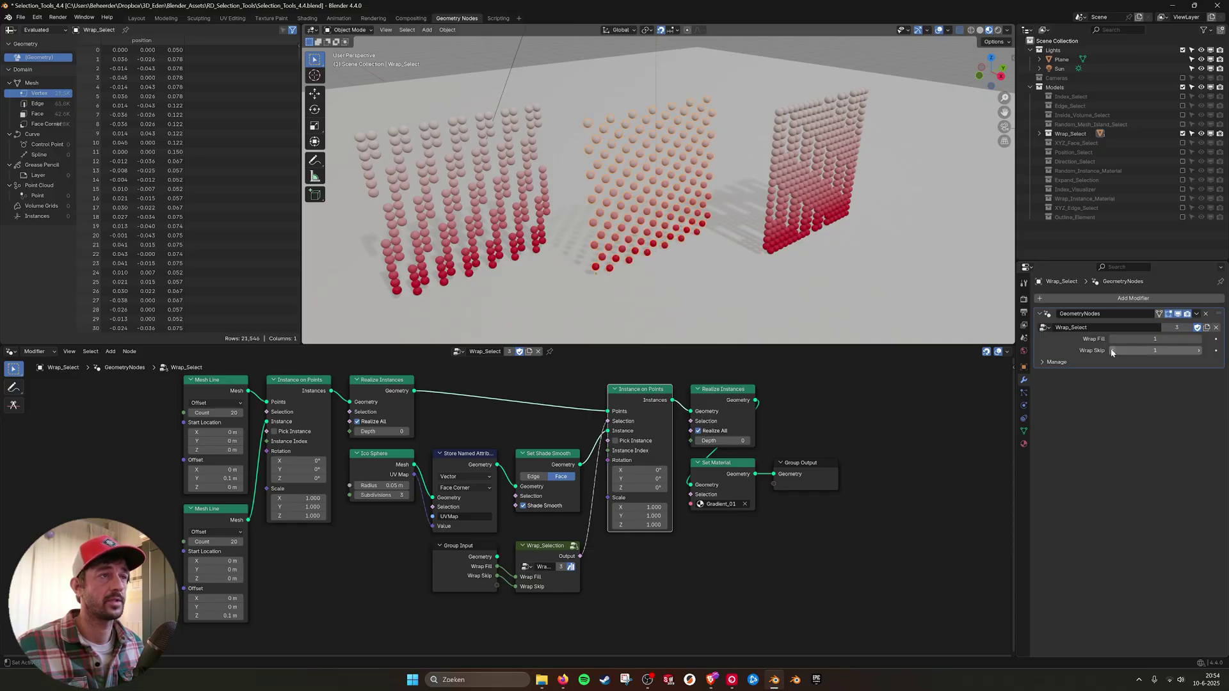
pyautogui.click(1200, 339)
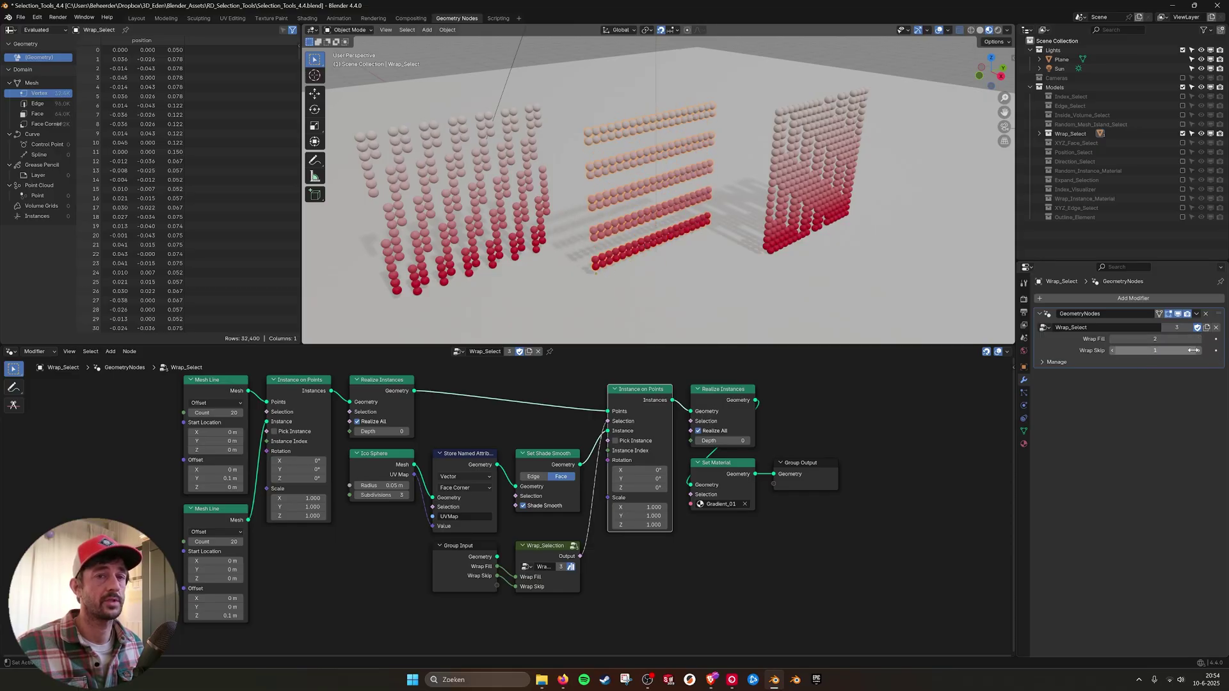
pyautogui.click(1194, 351)
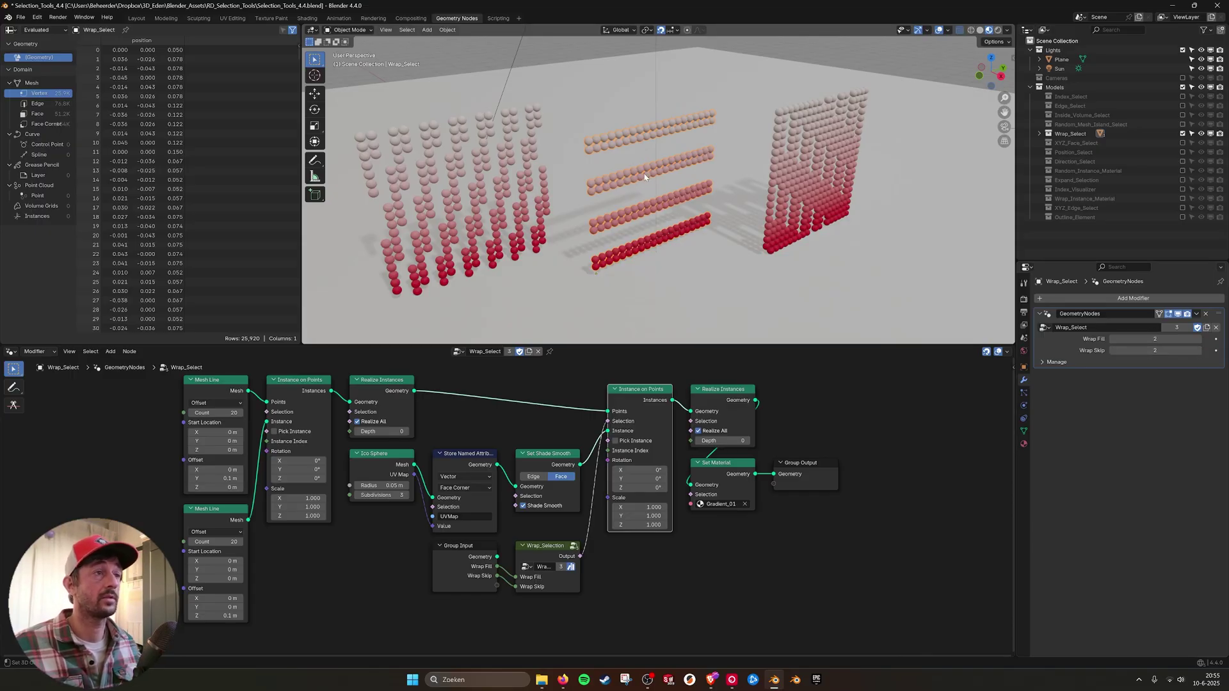
# Step: Set the middle grid's Wrap Fill to 1 and its Wrap Skip to 4
pyautogui.click(1112, 339)
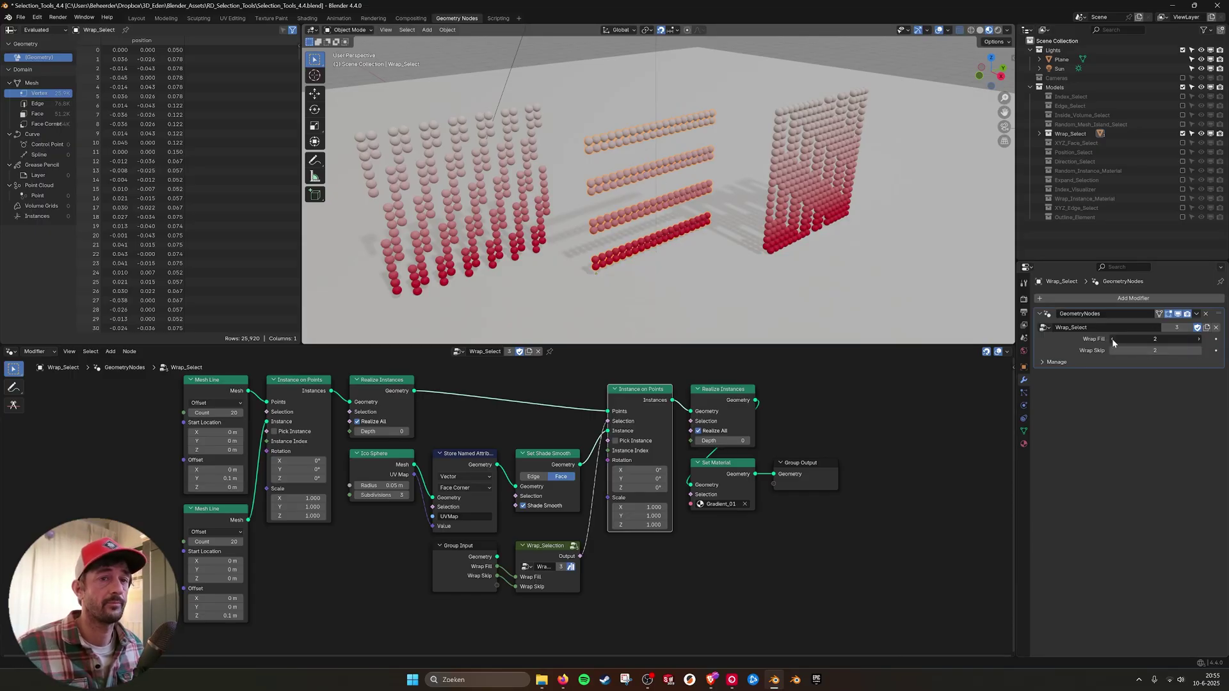
pyautogui.click(1198, 350)
pyautogui.click(1199, 350)
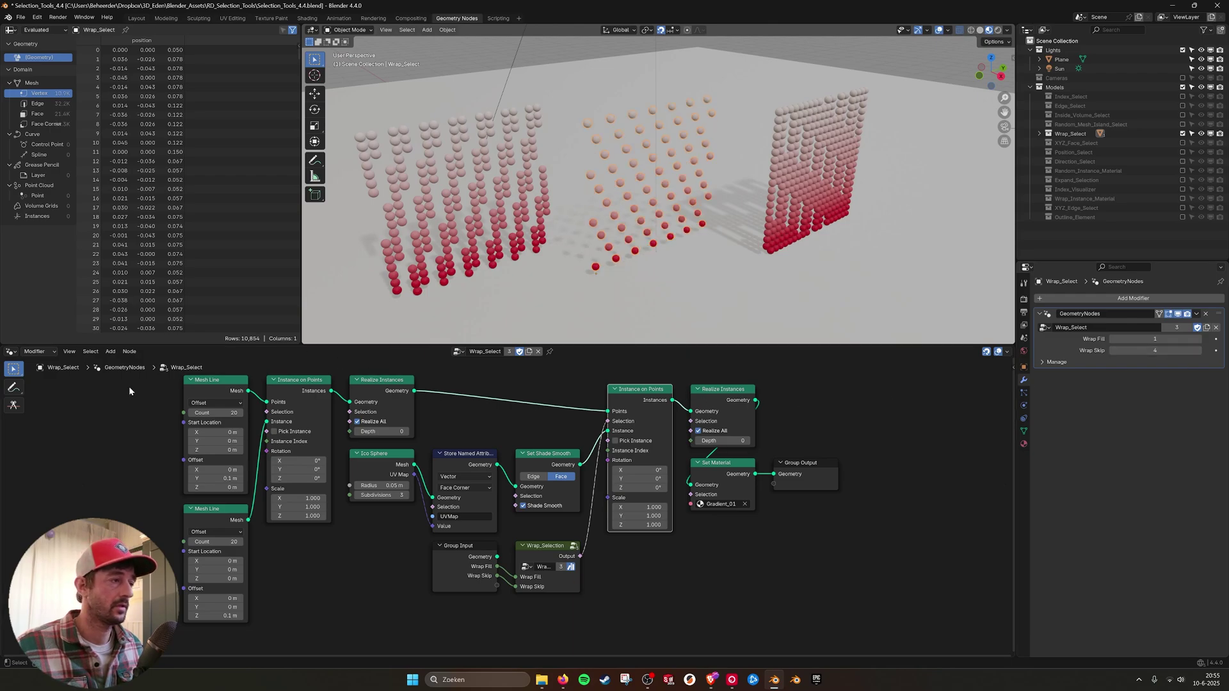
# Step: Examine the Wrap_Select tree from the grid-building nodes through Instance on Points and Ico Sphere to the Wrap_Selection group
pyautogui.moveTo(129, 386); pyautogui.dragTo(355, 579)
pyautogui.click(644, 424)
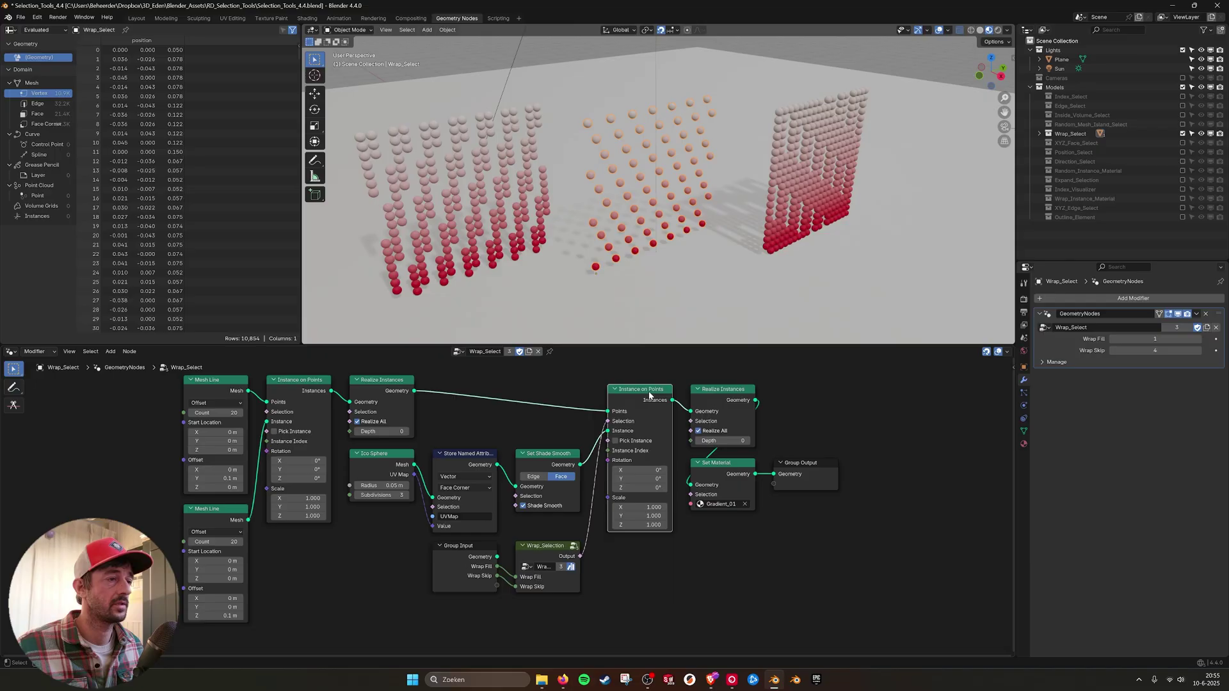
pyautogui.click(399, 457)
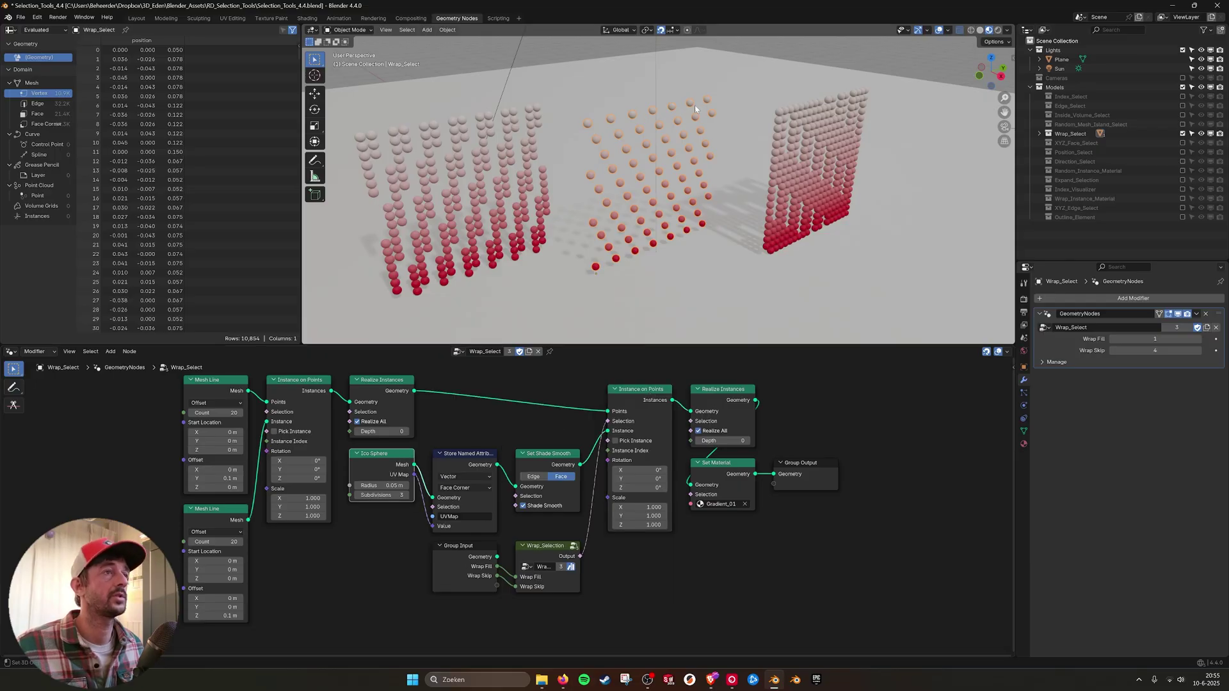
pyautogui.click(558, 548)
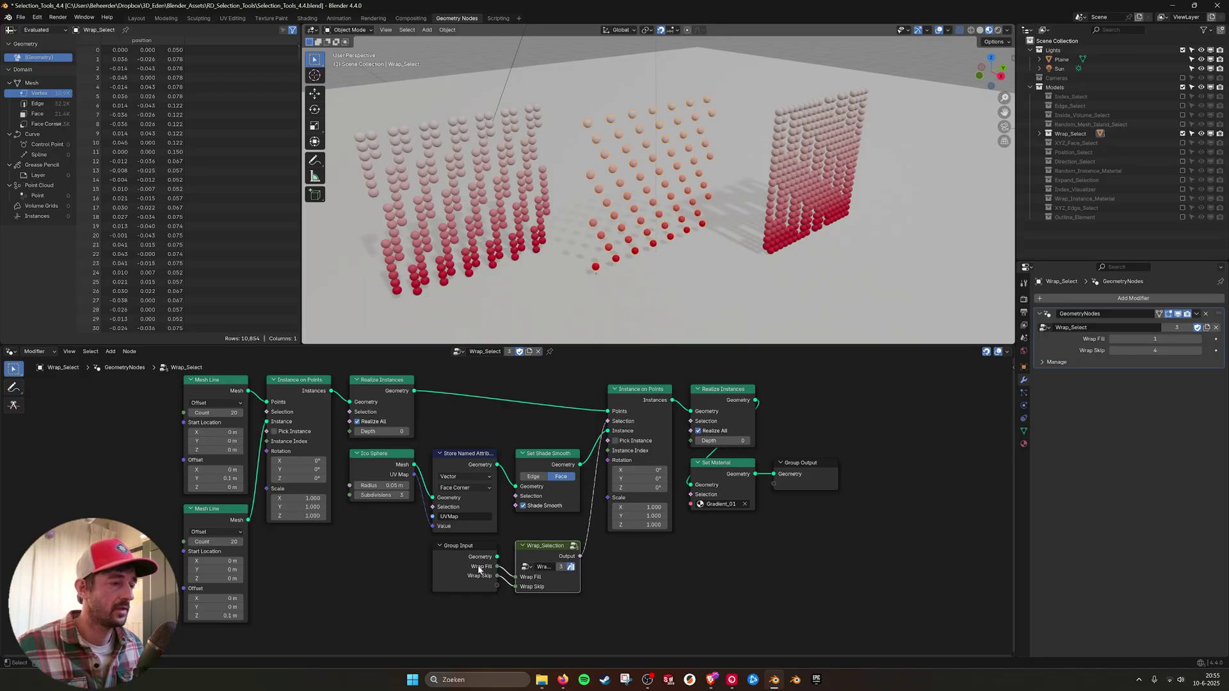
# Step: Open the Wrap_Selection group and move the Index node directly above the Add node
pyautogui.click(574, 545)
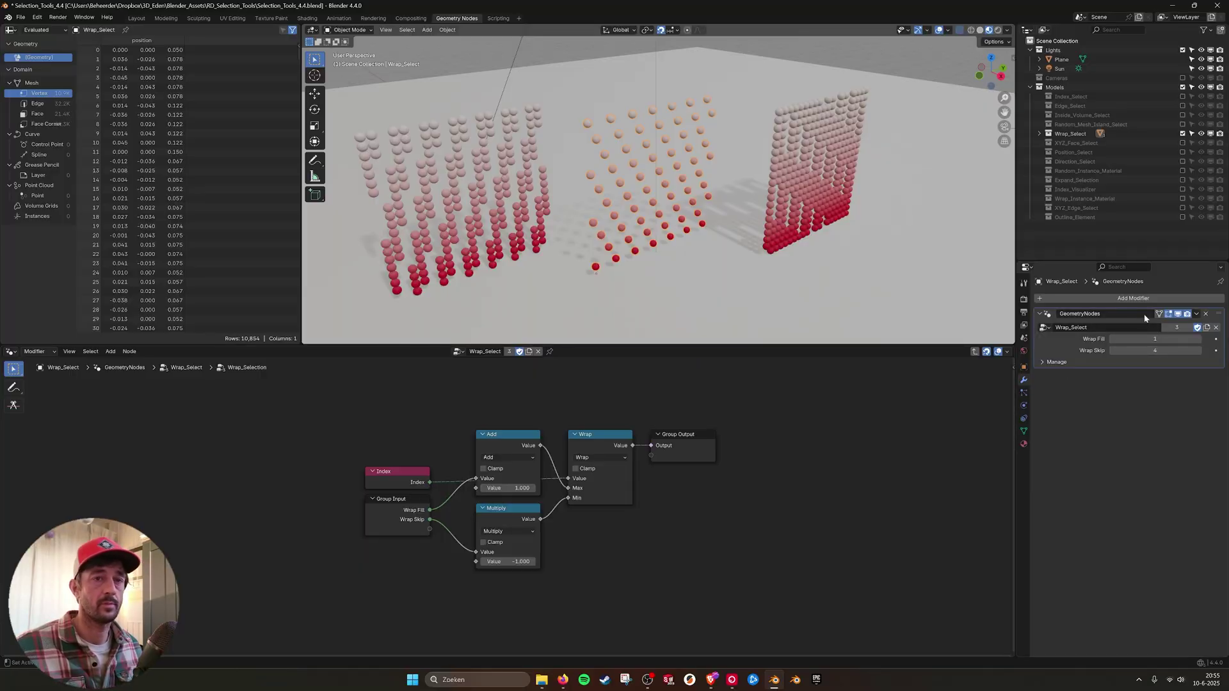
pyautogui.scroll(1, 462, 457)
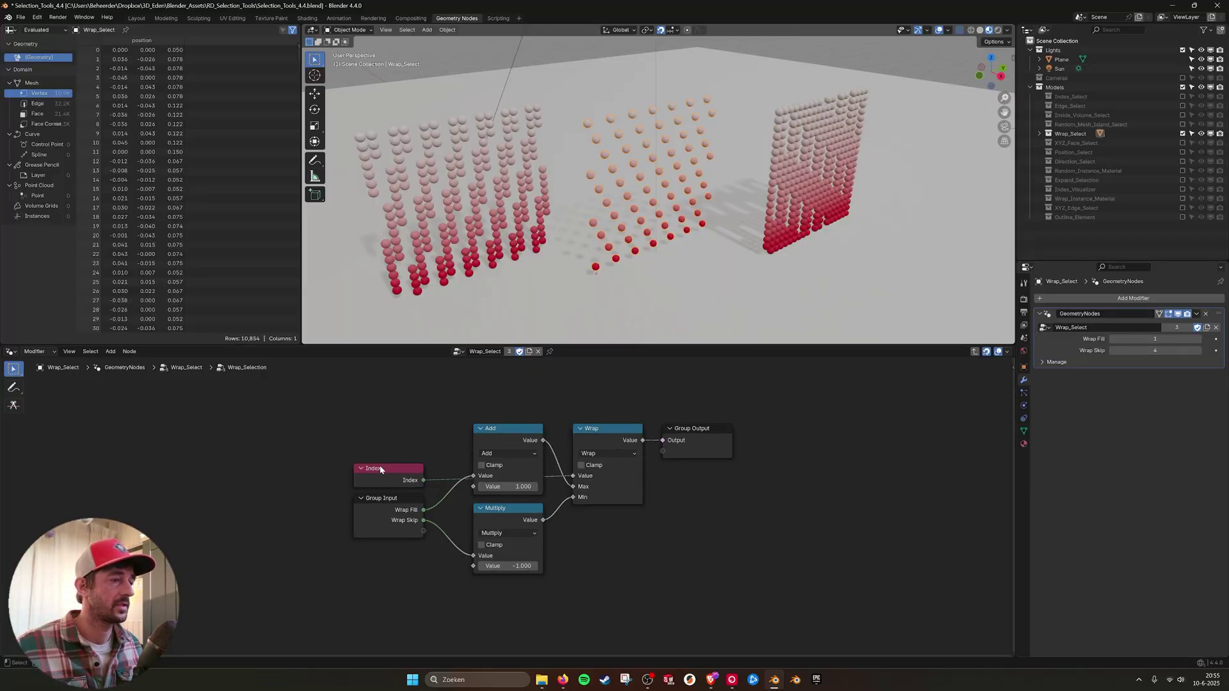
pyautogui.moveTo(380, 469); pyautogui.dragTo(506, 398)
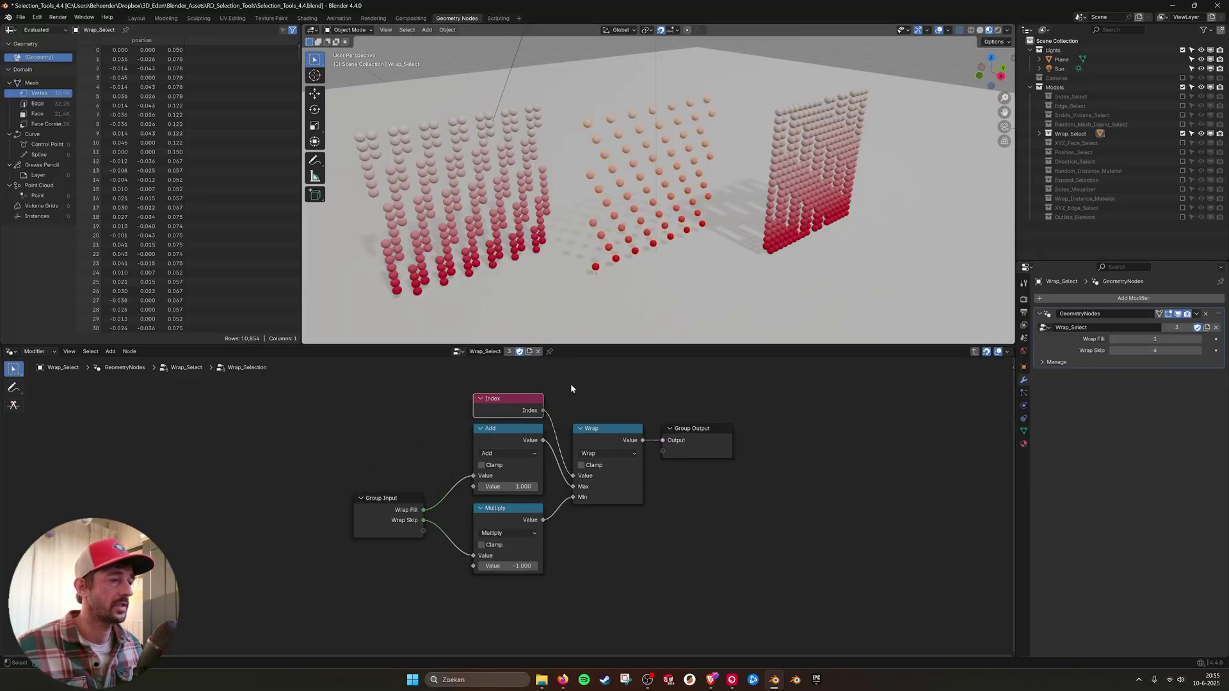
# Step: Check the operations available for the Wrap math node, keeping Wrap
pyautogui.click(602, 429)
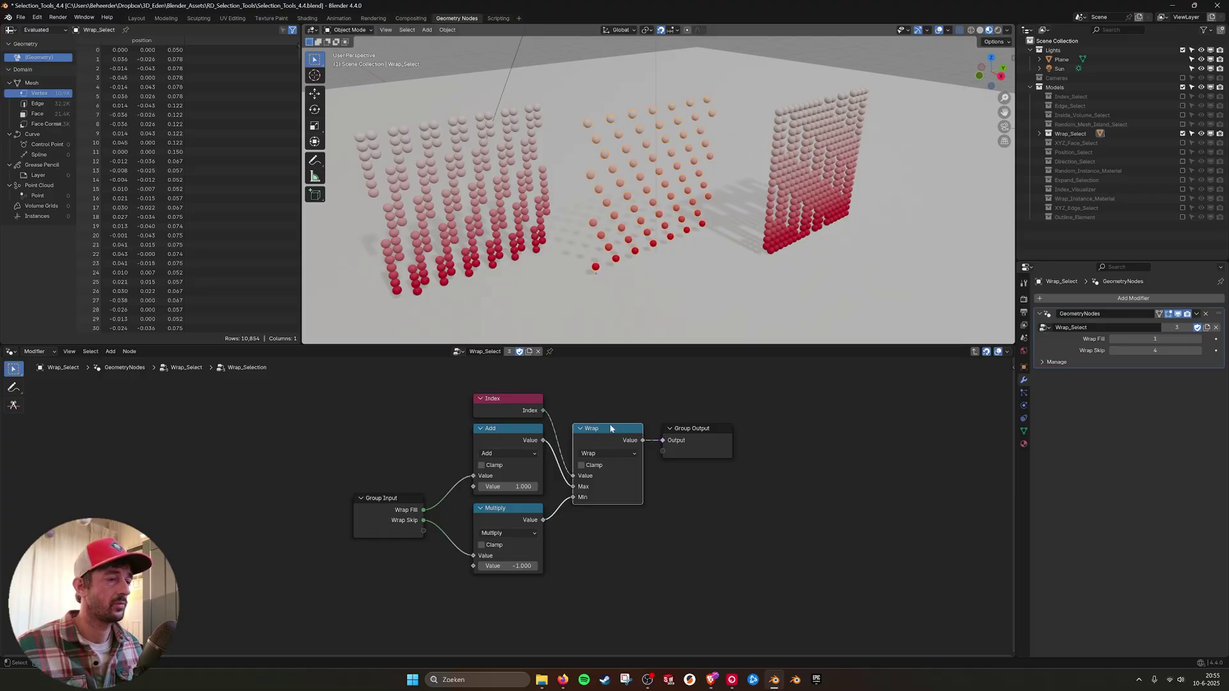
pyautogui.click(608, 454)
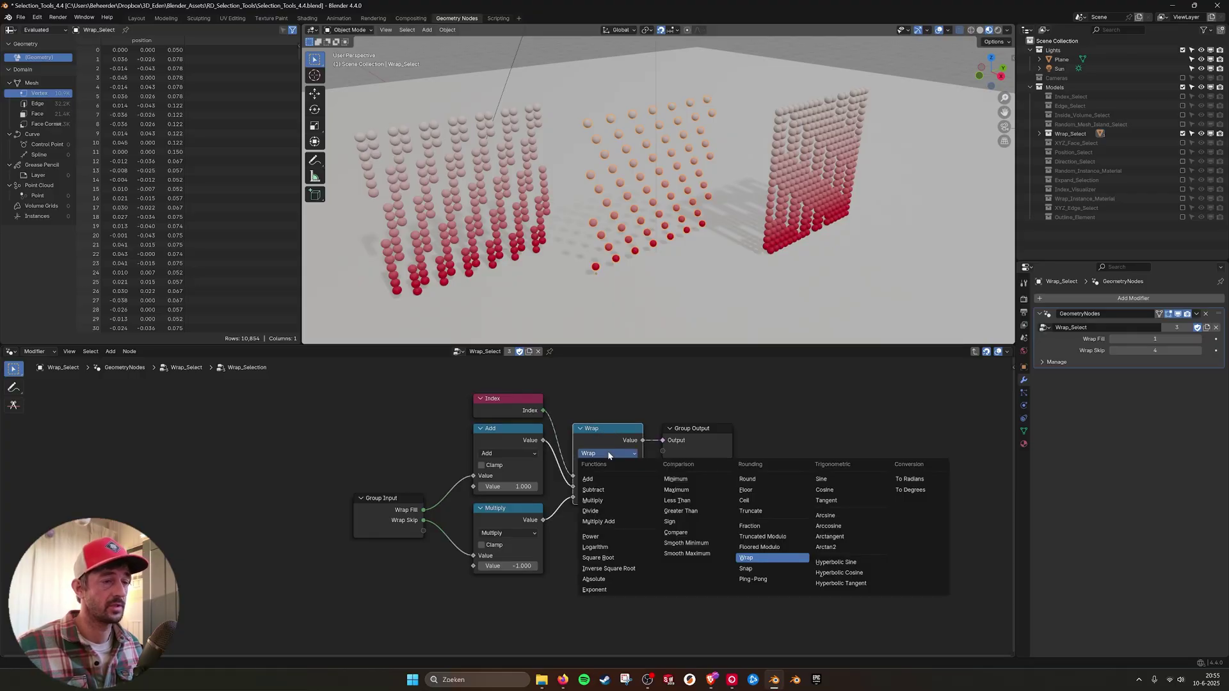
pyautogui.click(762, 557)
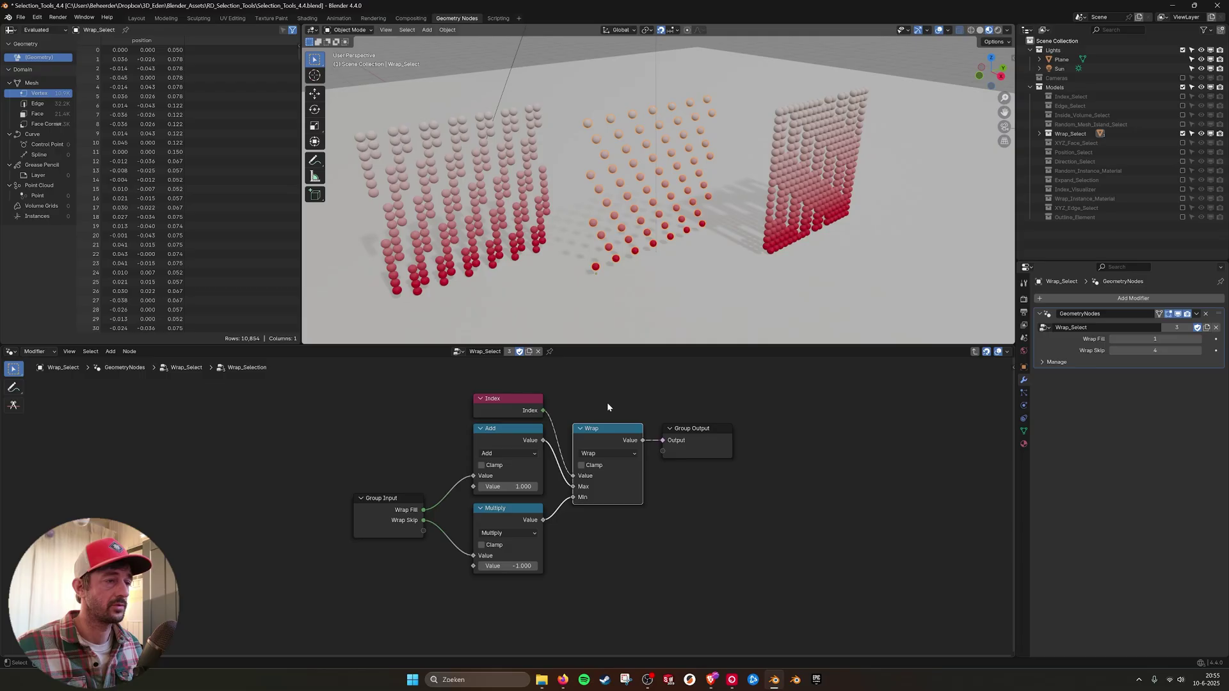
# Step: Highlight the nodes inside the Wrap_Selection group and return to the parent Wrap_Select tree
pyautogui.click(533, 448)
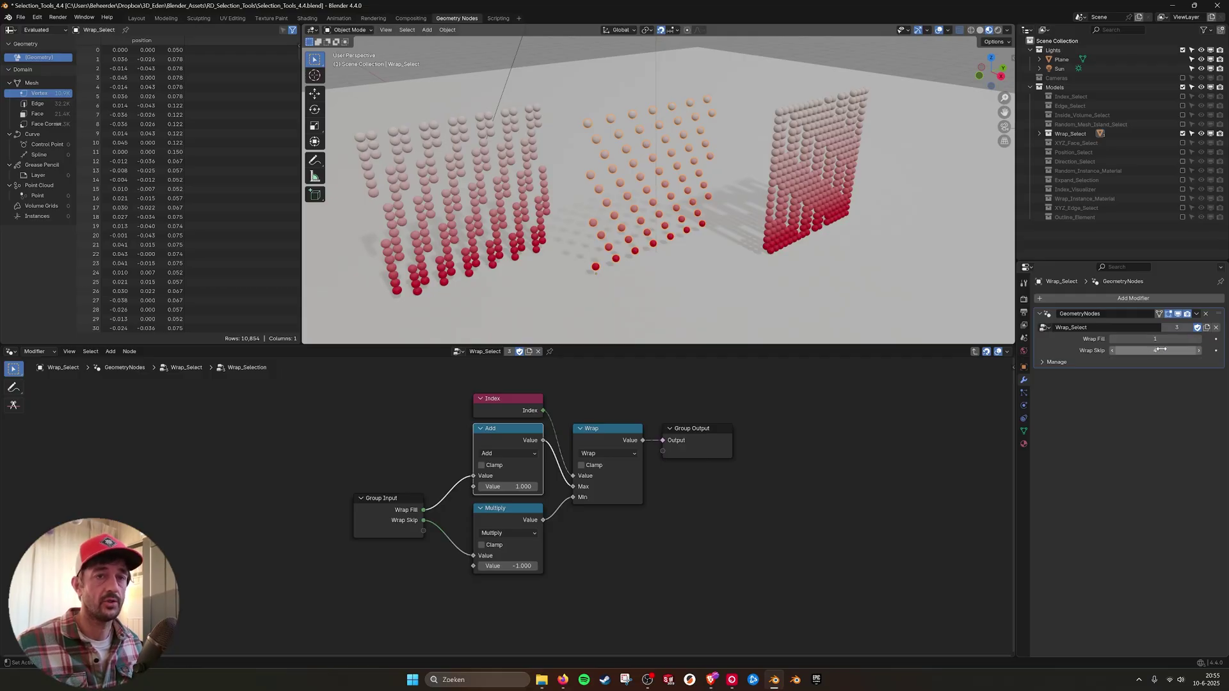
pyautogui.moveTo(306, 364); pyautogui.dragTo(680, 545)
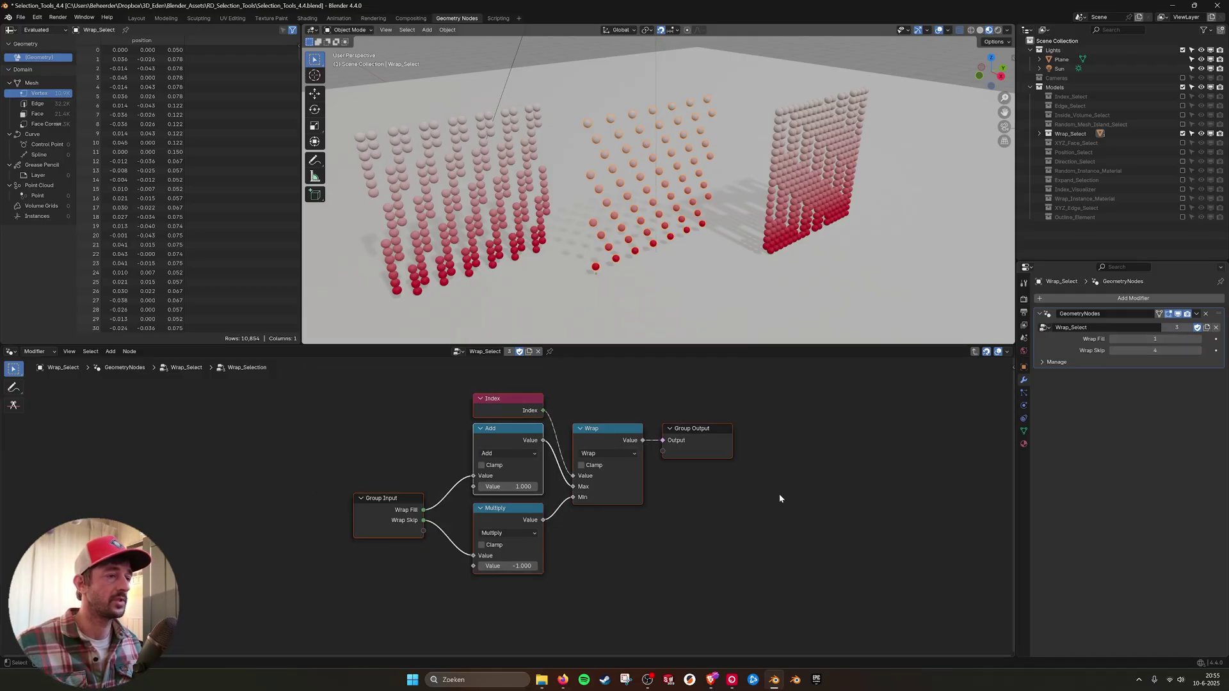
pyautogui.click(975, 351)
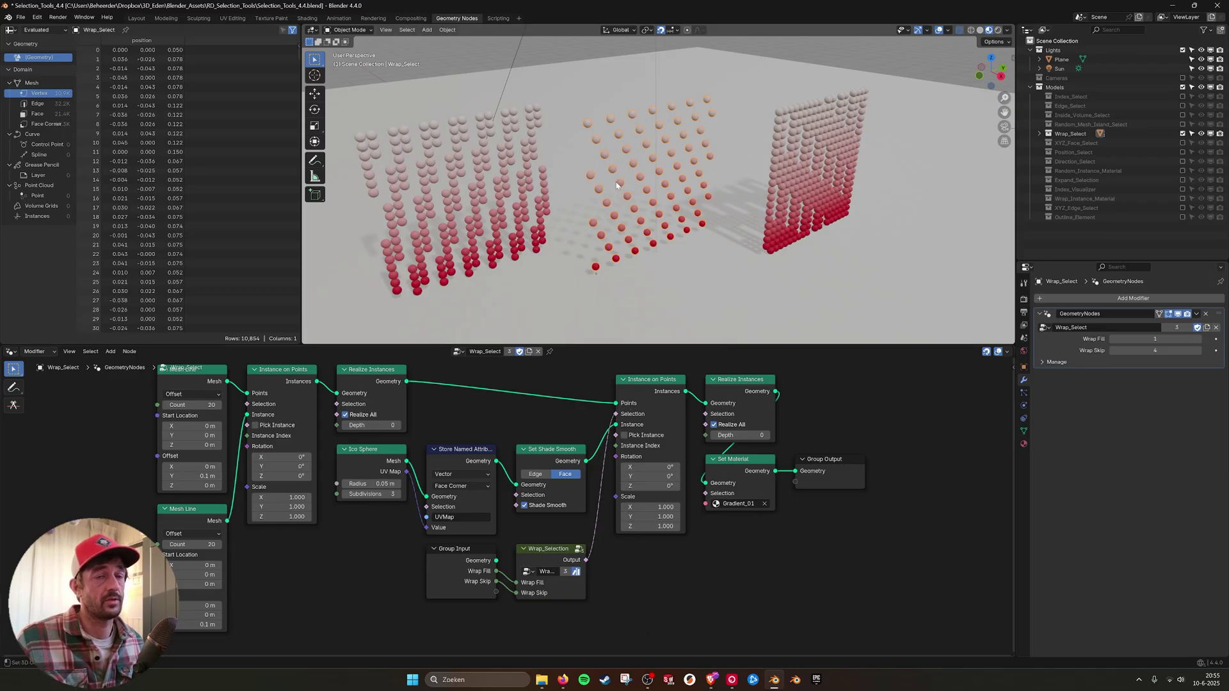
# Step: Show the XYZ_Face_Select collection in place of Wrap_Select and bring the XYZ_Select object's full node tree into view
pyautogui.click(1183, 133)
pyautogui.click(1182, 143)
pyautogui.click(1073, 152)
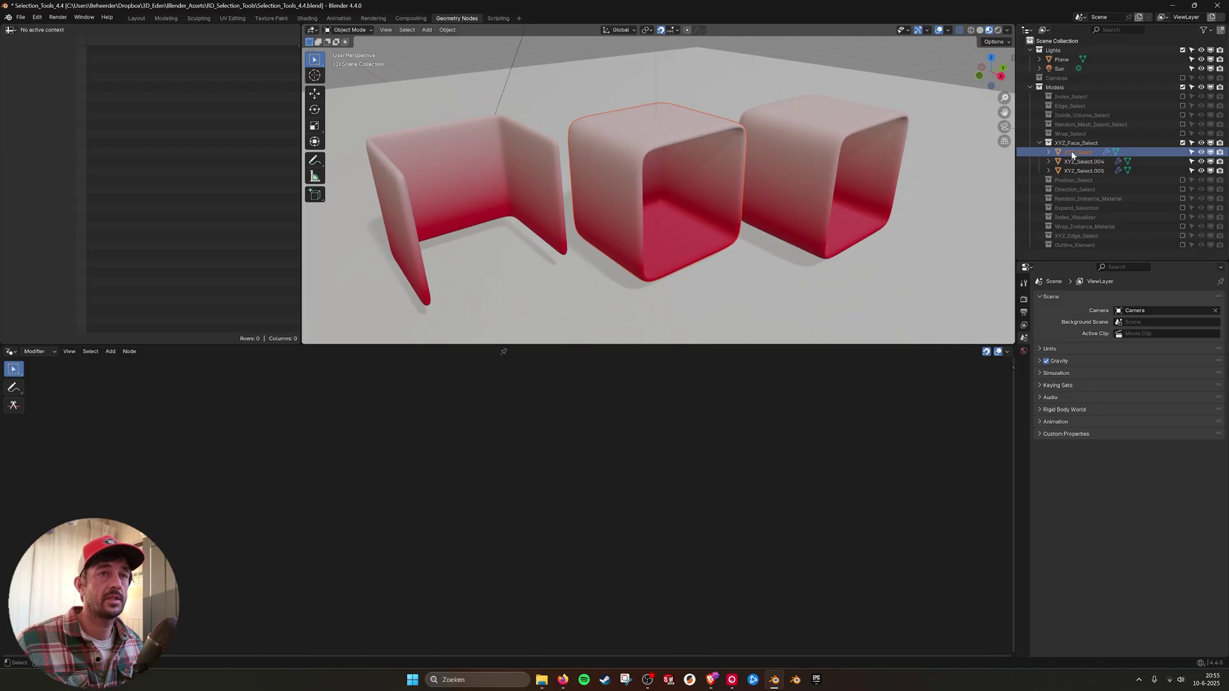
pyautogui.press('Home')
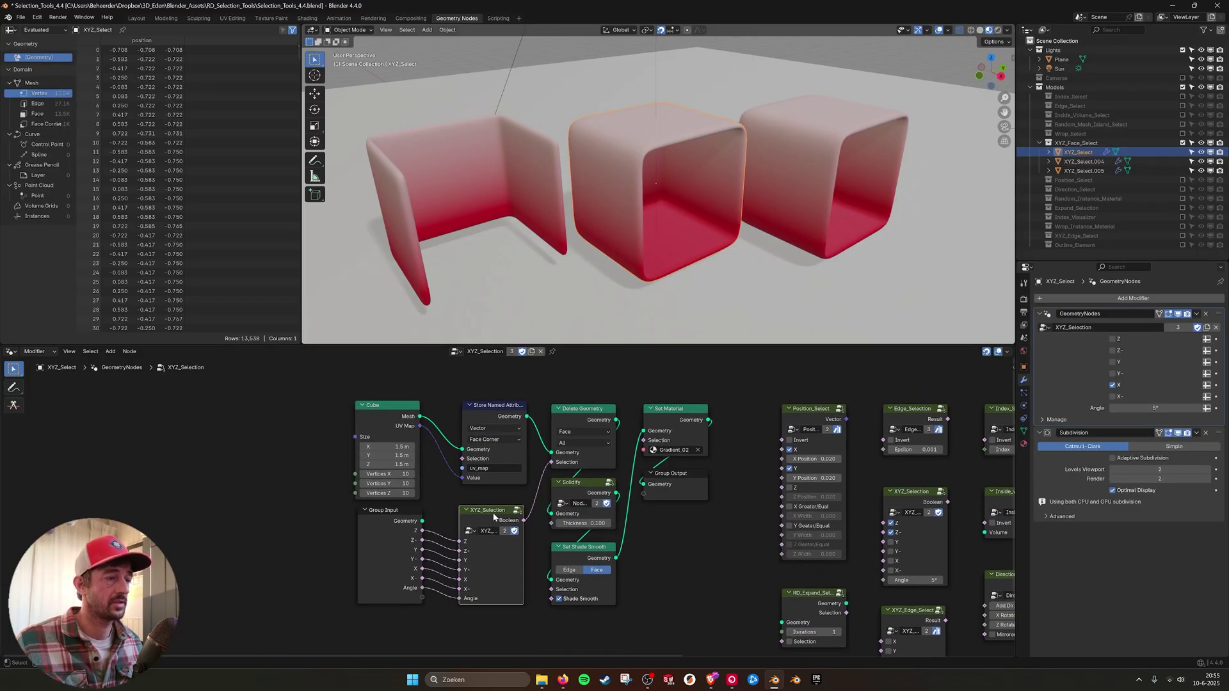
# Step: Place a copy of the XYZ_Selection group node beside the Cube node to show its axis options, and delete the copy
pyautogui.hotkey('shift', 'd')
pyautogui.click(272, 474)
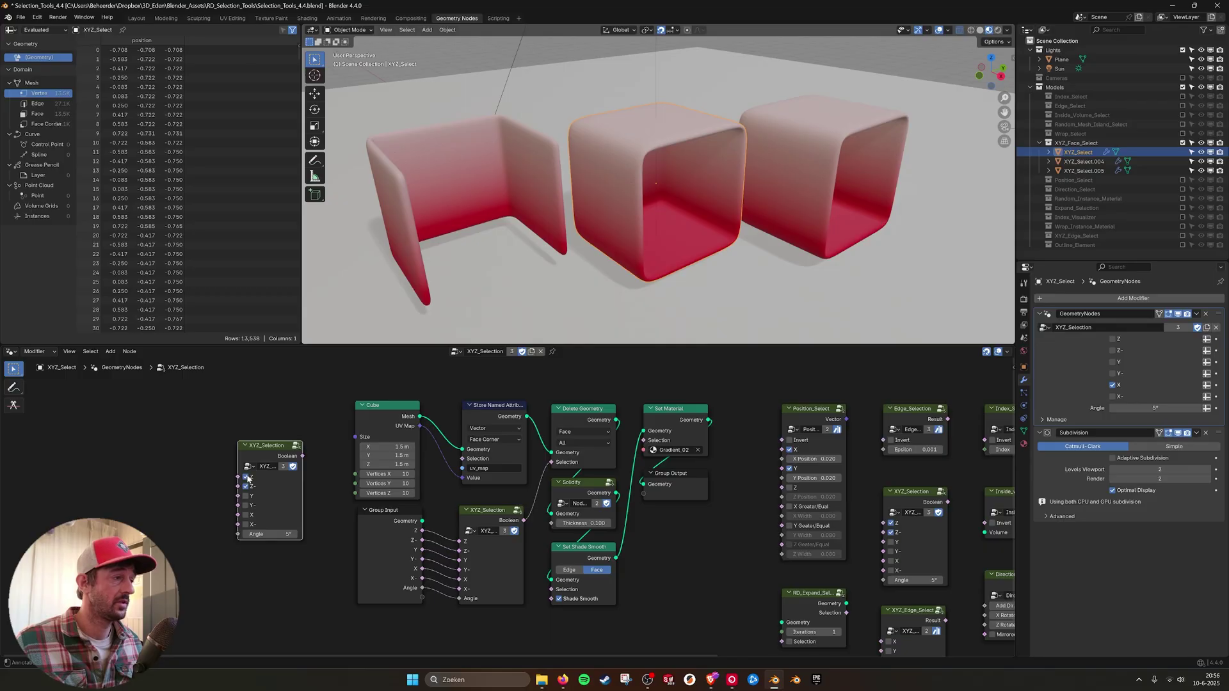
pyautogui.click(246, 477)
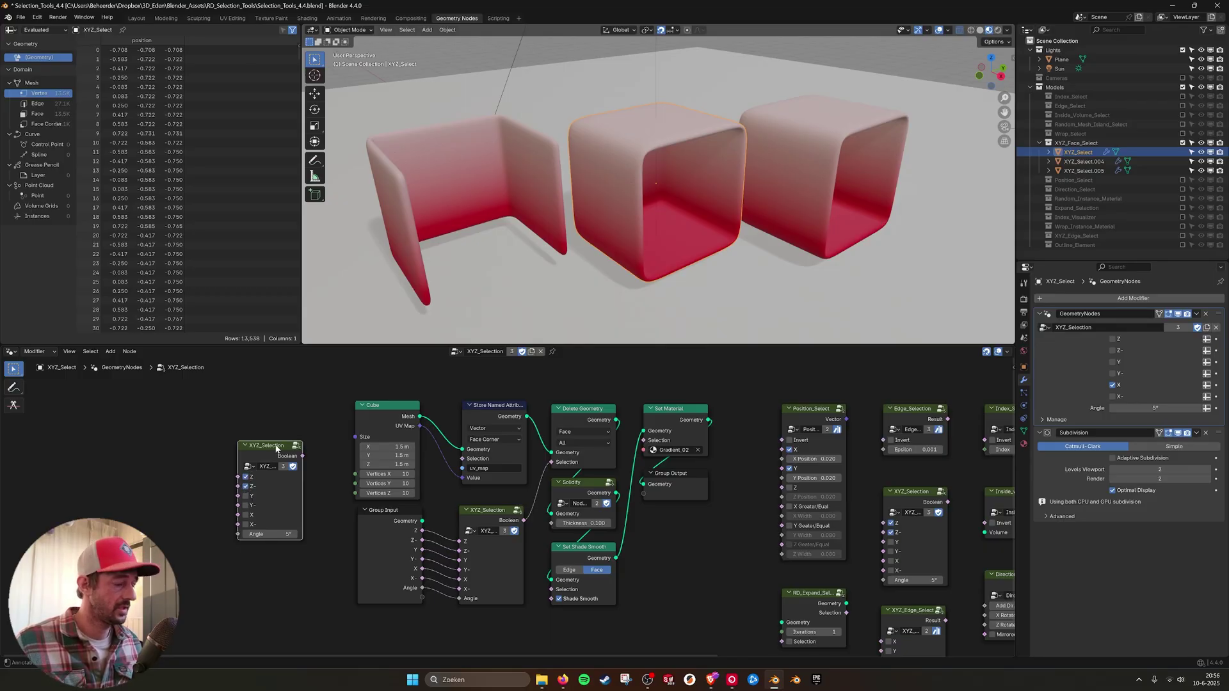
pyautogui.press('x')
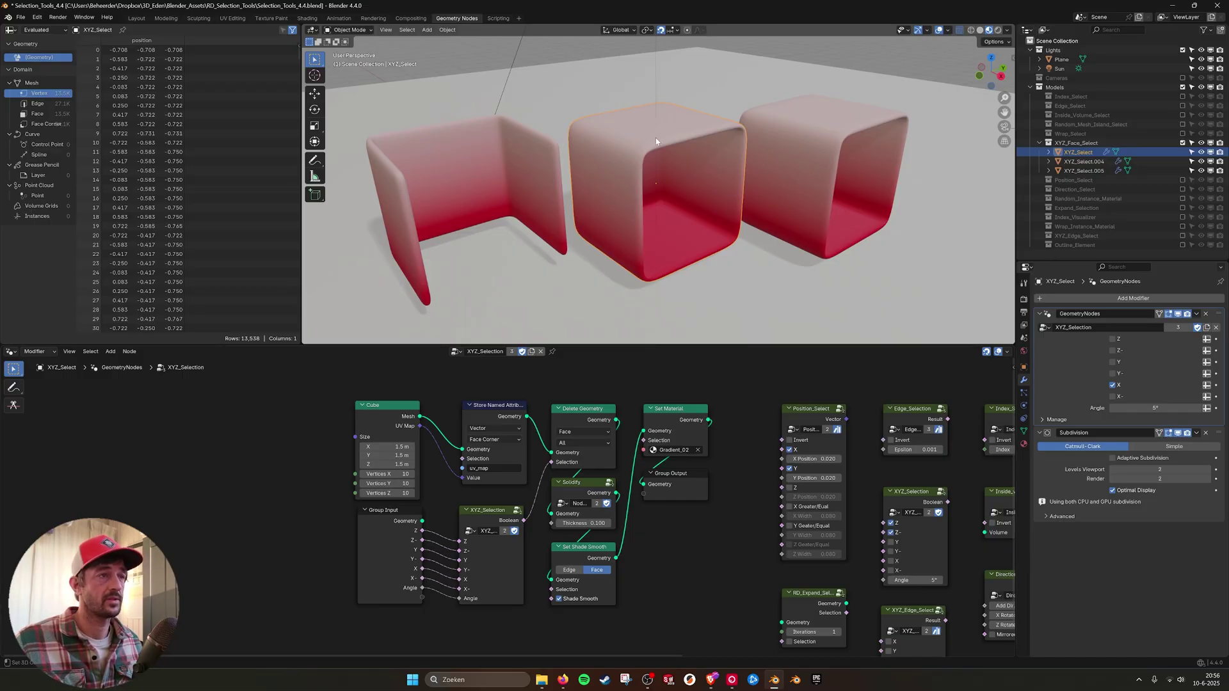
# Step: Demonstrate face removal on the middle box by toggling X, Z and Z-, leaving only X enabled
pyautogui.click(1113, 385)
pyautogui.click(1112, 386)
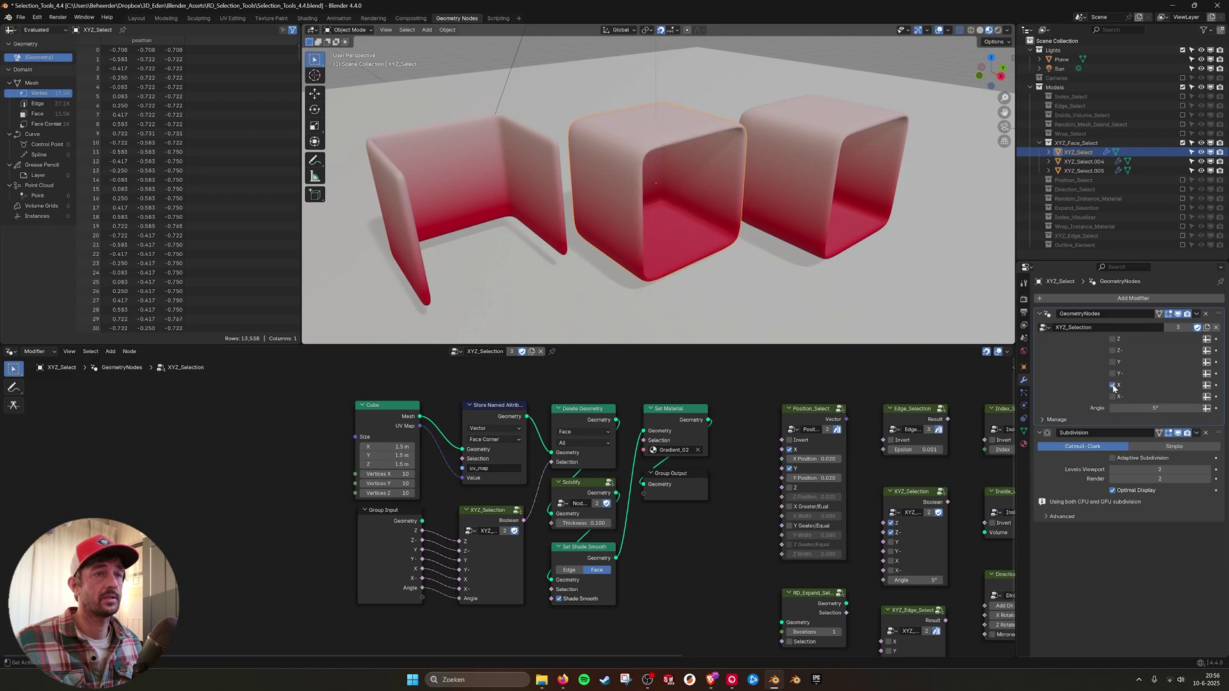
pyautogui.click(1113, 340)
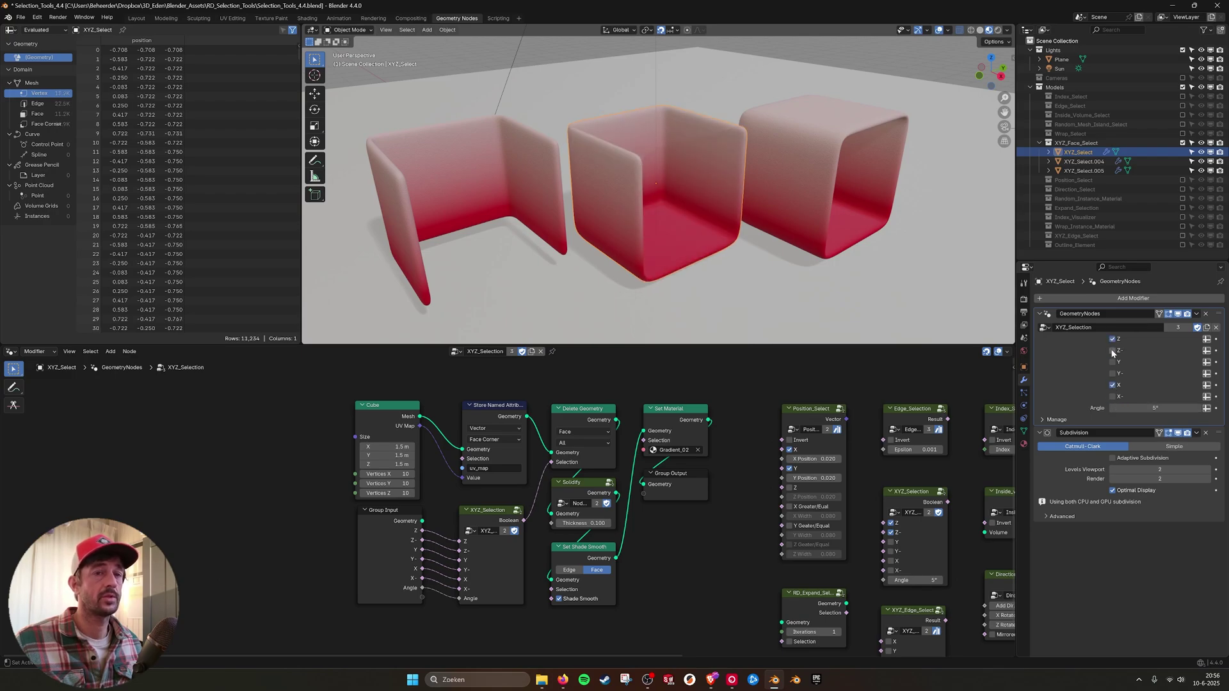
pyautogui.click(1112, 351)
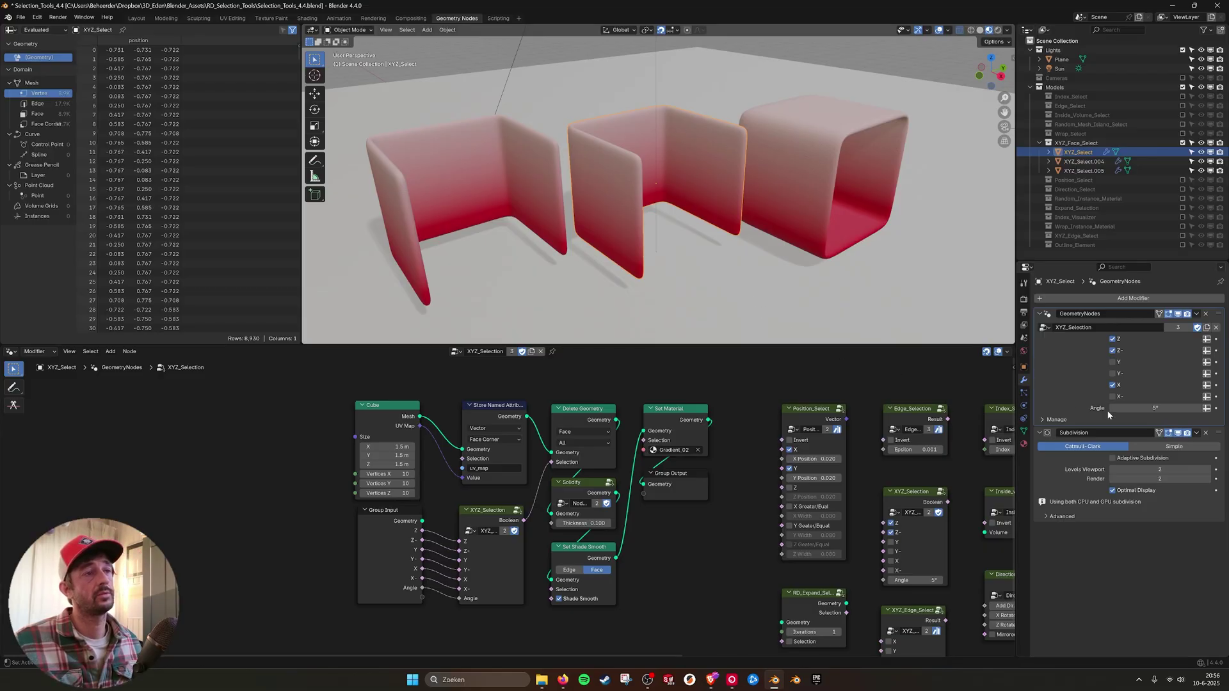
pyautogui.click(1113, 351)
pyautogui.click(1113, 339)
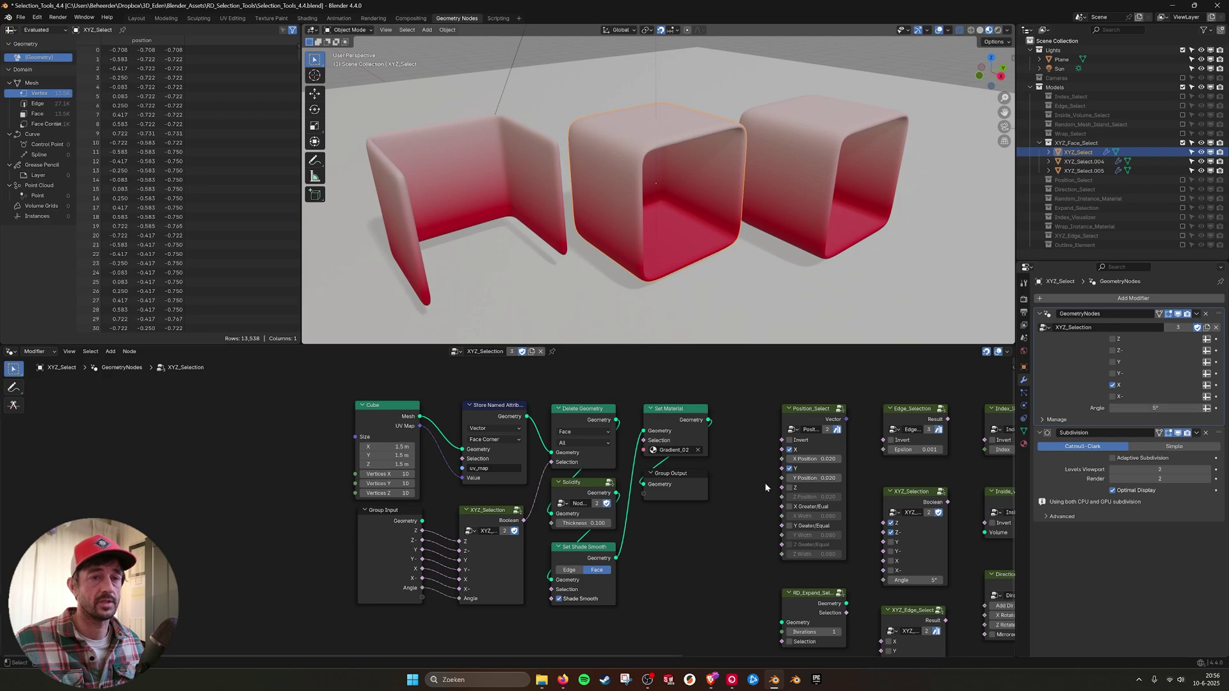
# Step: Open the XYZ_Selection group and examine how its Group Input feeds the Switch and Equal nodes
pyautogui.keyDown('ctrl'); pyautogui.hscroll(3, 723, 484); pyautogui.keyUp('ctrl')
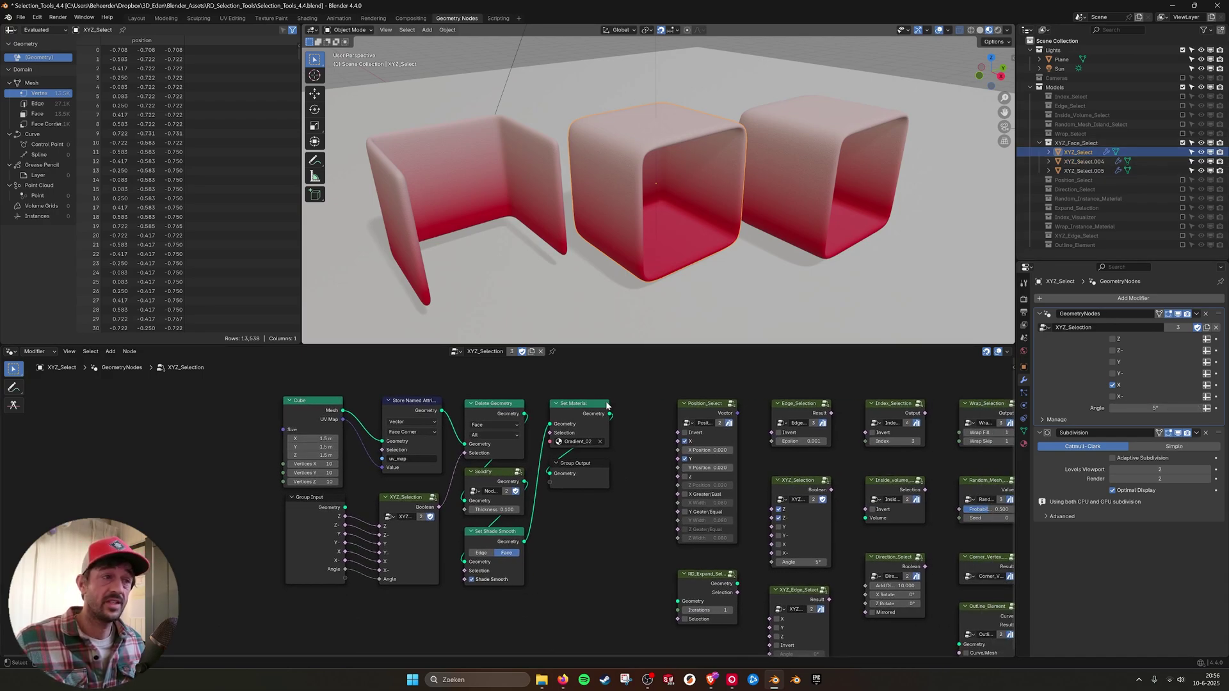
pyautogui.scroll(3, 505, 498)
pyautogui.keyDown('ctrl'); pyautogui.hscroll(-2, 511, 498); pyautogui.keyUp('ctrl')
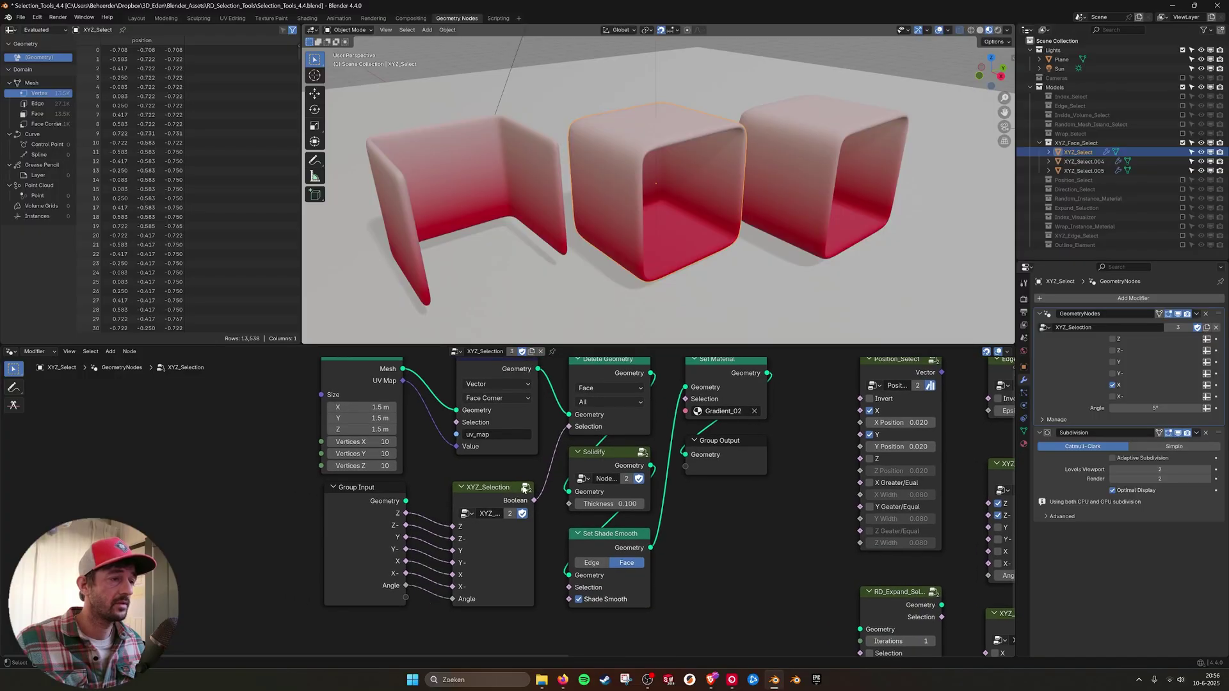
pyautogui.click(525, 488)
pyautogui.scroll(-2, 811, 498)
pyautogui.keyDown('ctrl'); pyautogui.hscroll(2, 812, 498); pyautogui.keyUp('ctrl')
pyautogui.scroll(1, 677, 508)
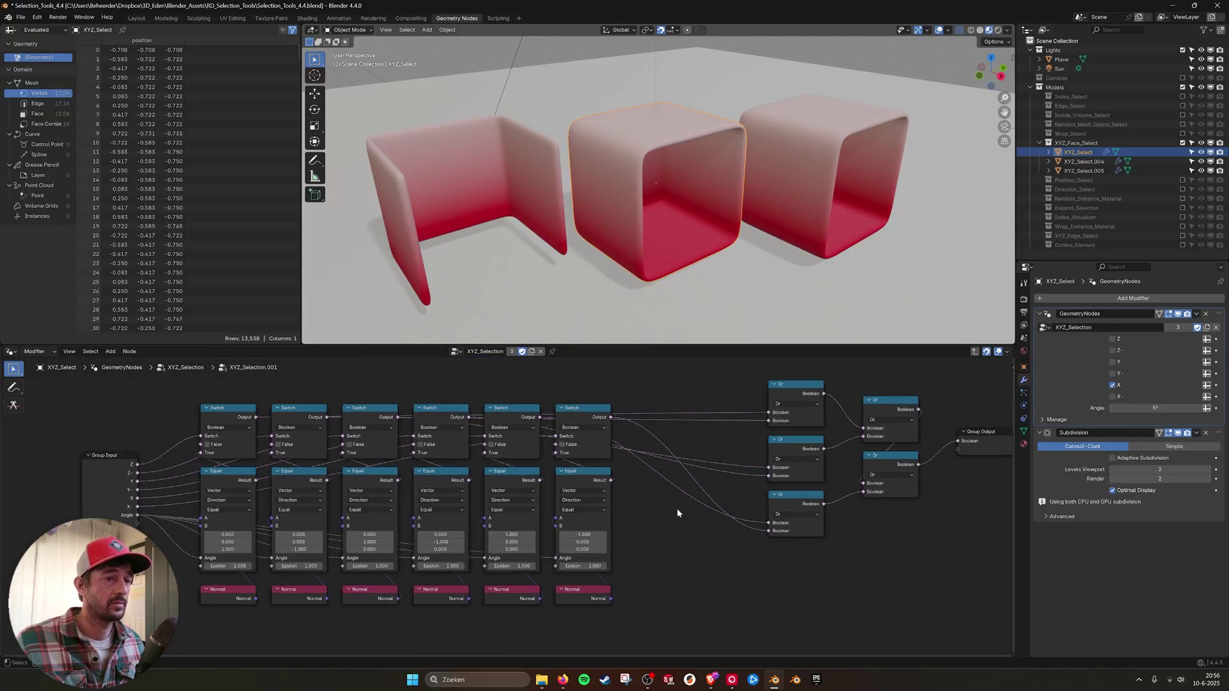
pyautogui.scroll(1, 516, 497)
pyautogui.keyDown('ctrl'); pyautogui.hscroll(-5, 453, 537); pyautogui.keyUp('ctrl')
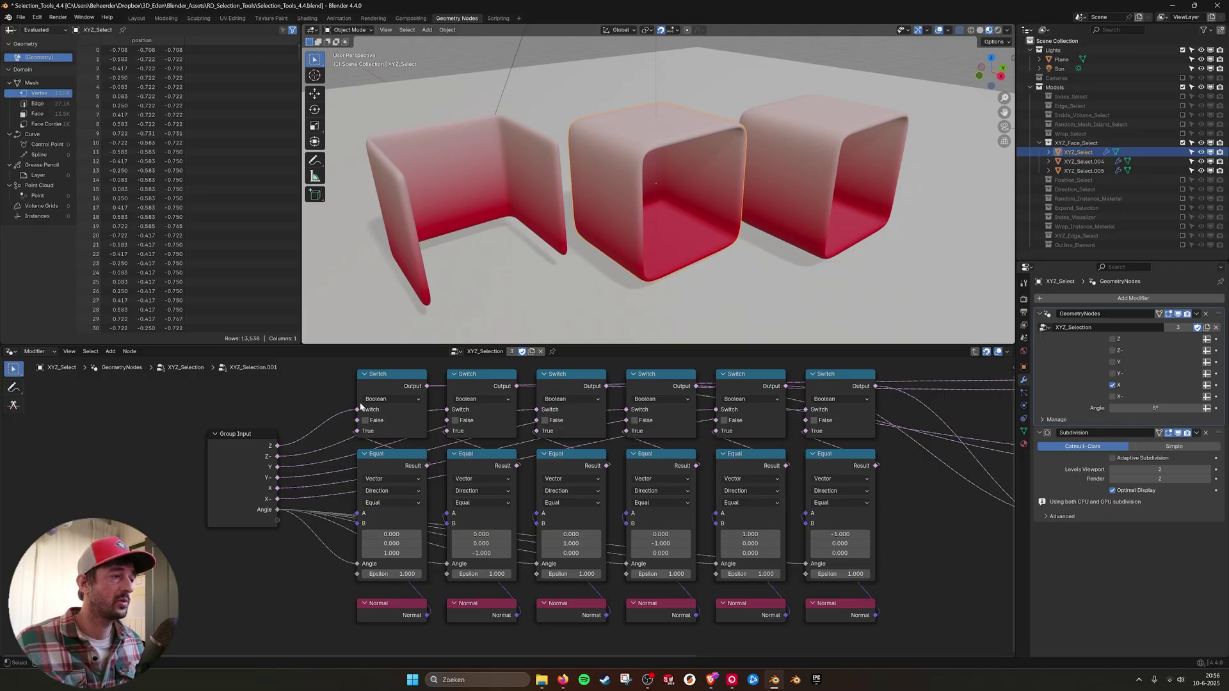
# Step: Examine the first Switch node, the Equal node comparing vector direction below it, and its Normal node
pyautogui.click(385, 375)
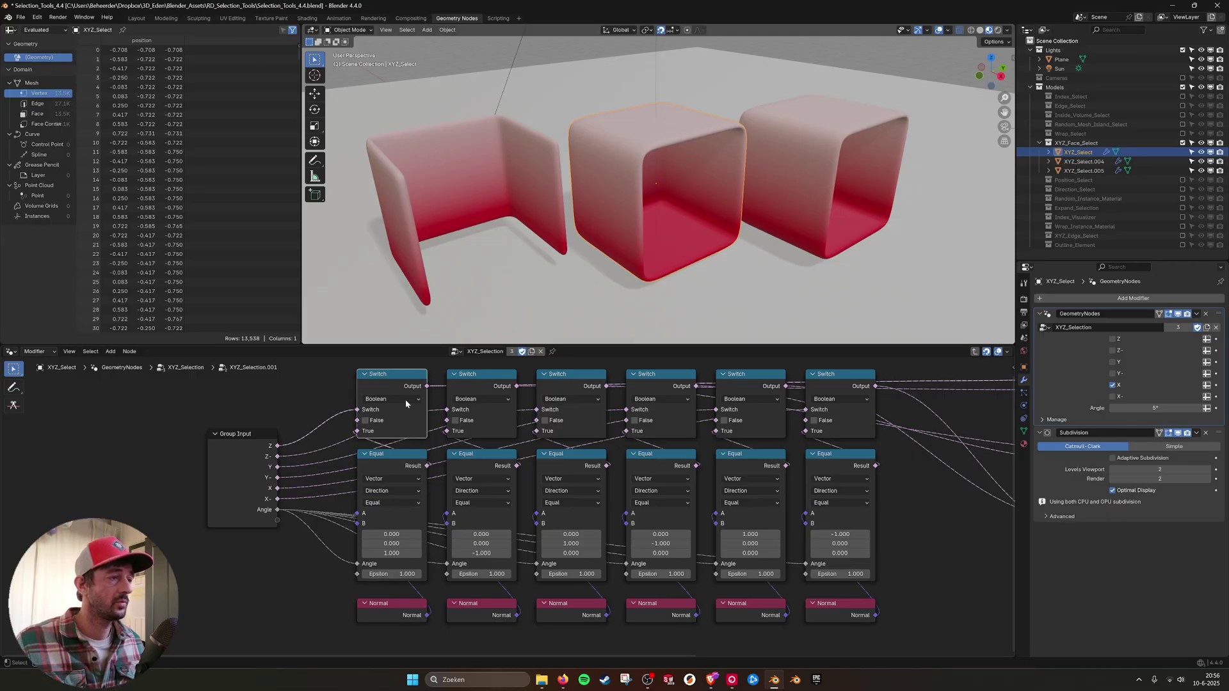
pyautogui.scroll(-1, 347, 481)
pyautogui.click(394, 441)
pyautogui.scroll(1, 387, 528)
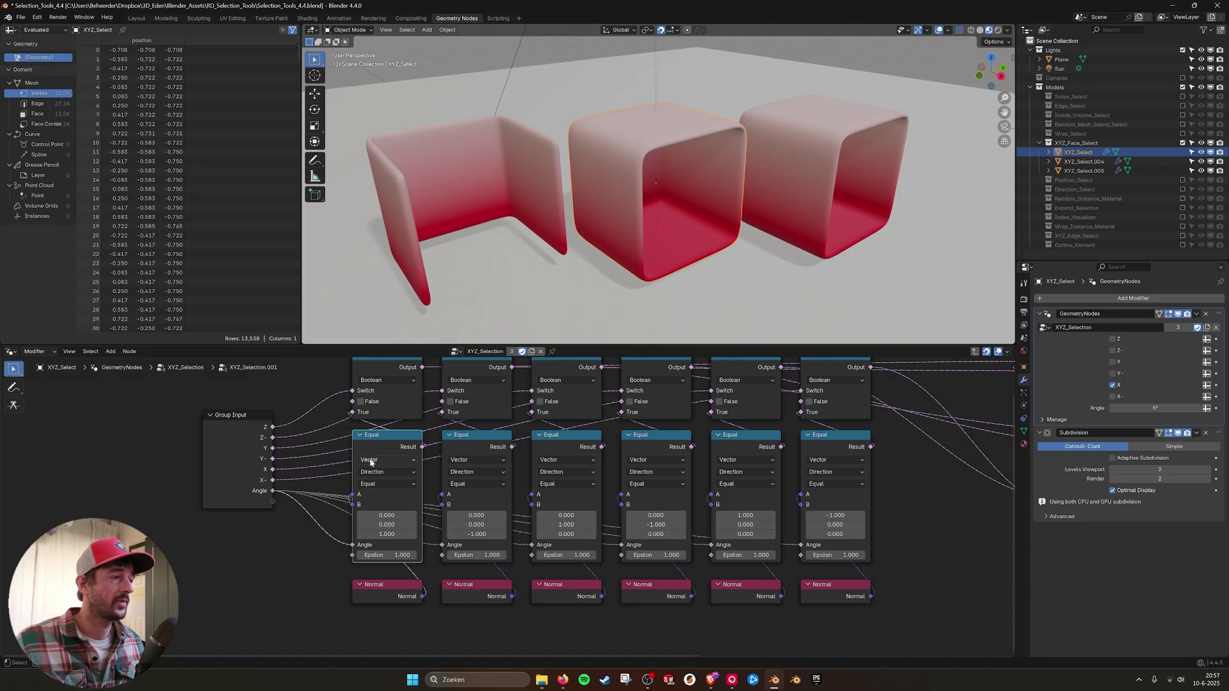
pyautogui.click(382, 587)
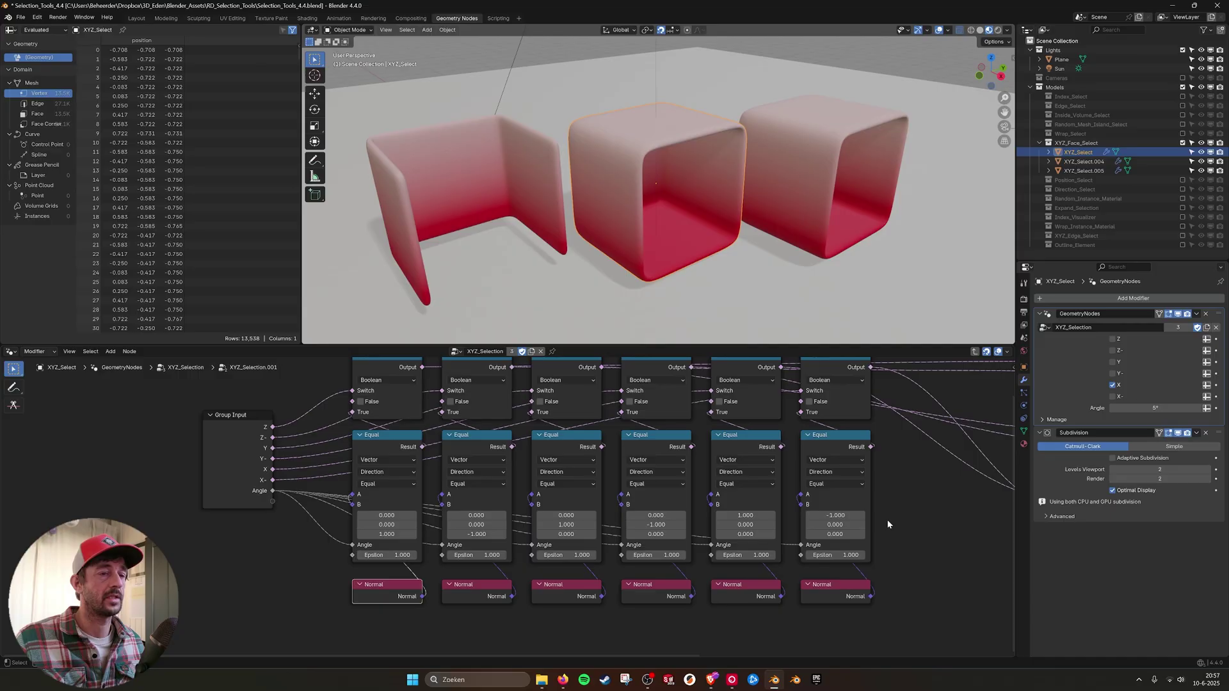
# Step: Examine how the Or nodes combine the Switch outputs into the Group Output of the XYZ_Selection group
pyautogui.moveTo(915, 516); pyautogui.dragTo(732, 525, button='middle')
pyautogui.scroll(-1, 733, 525)
pyautogui.moveTo(774, 407); pyautogui.dragTo(744, 428, button='middle')
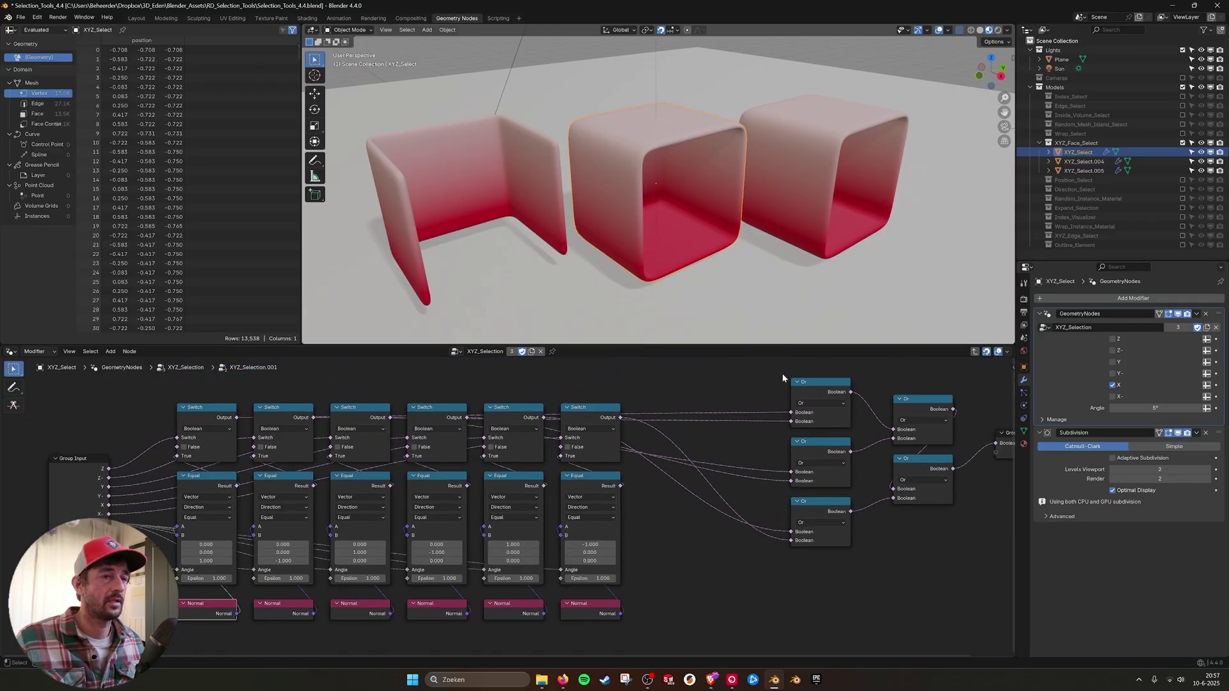
pyautogui.moveTo(753, 358); pyautogui.dragTo(859, 546)
pyautogui.moveTo(838, 432); pyautogui.dragTo(654, 423, button='middle')
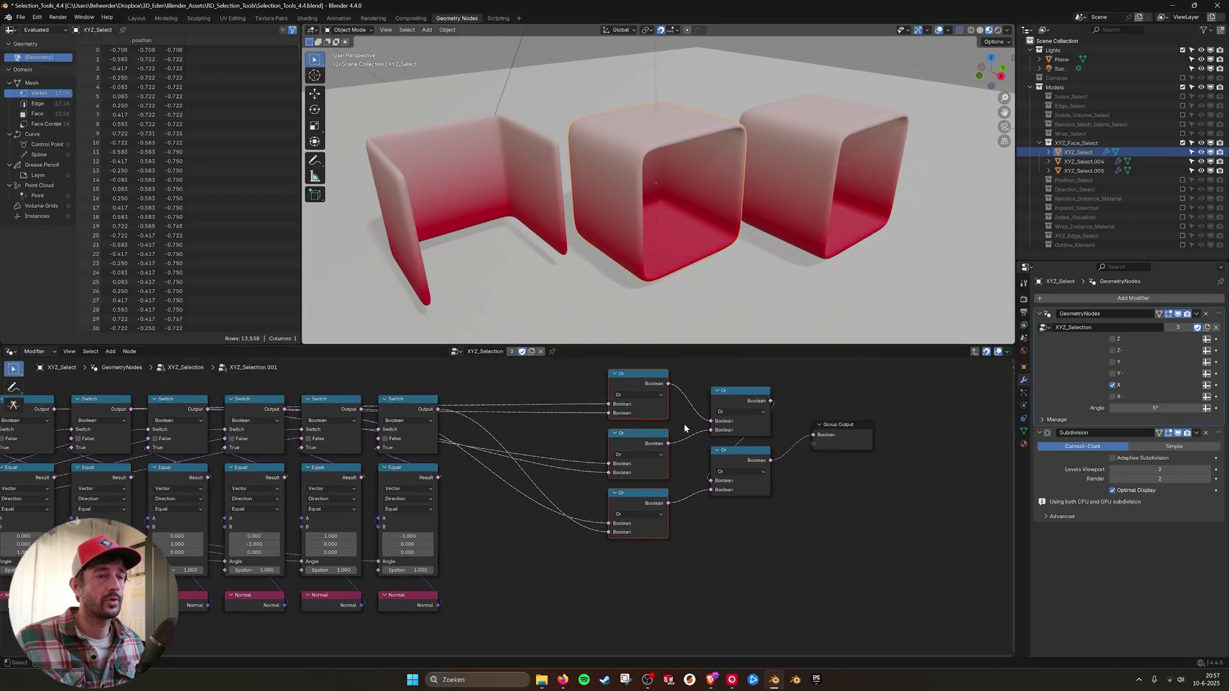
pyautogui.moveTo(706, 368); pyautogui.dragTo(802, 519)
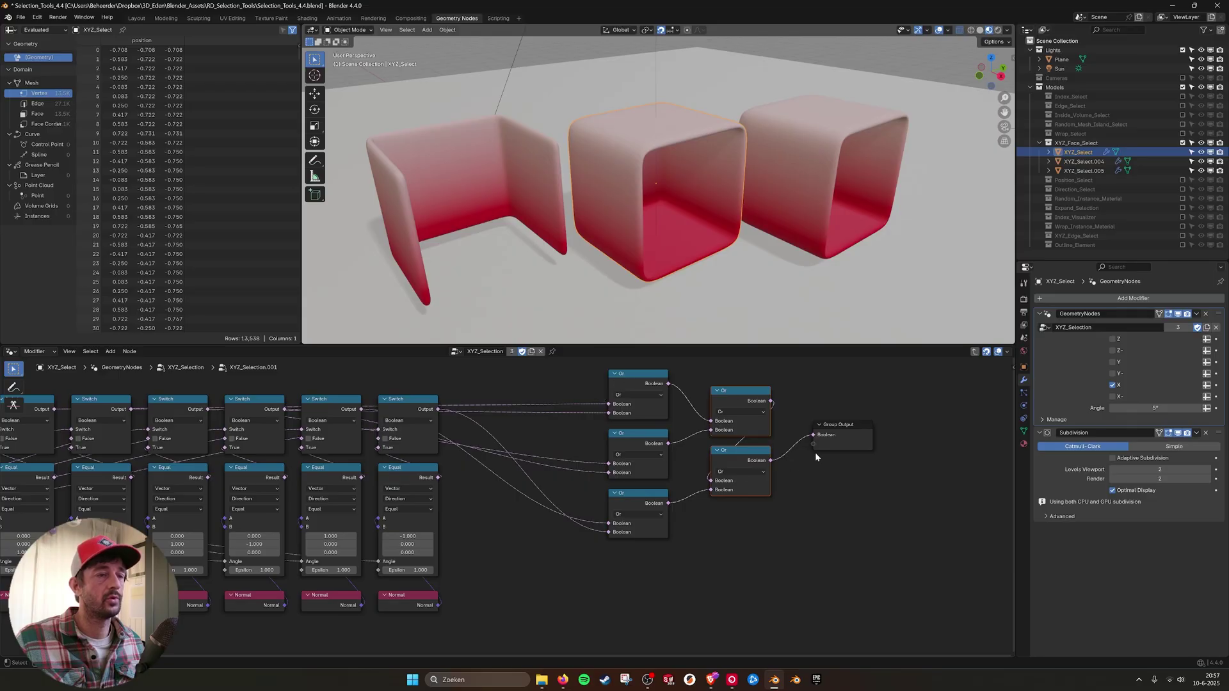
pyautogui.moveTo(400, 494); pyautogui.dragTo(615, 494, button='middle')
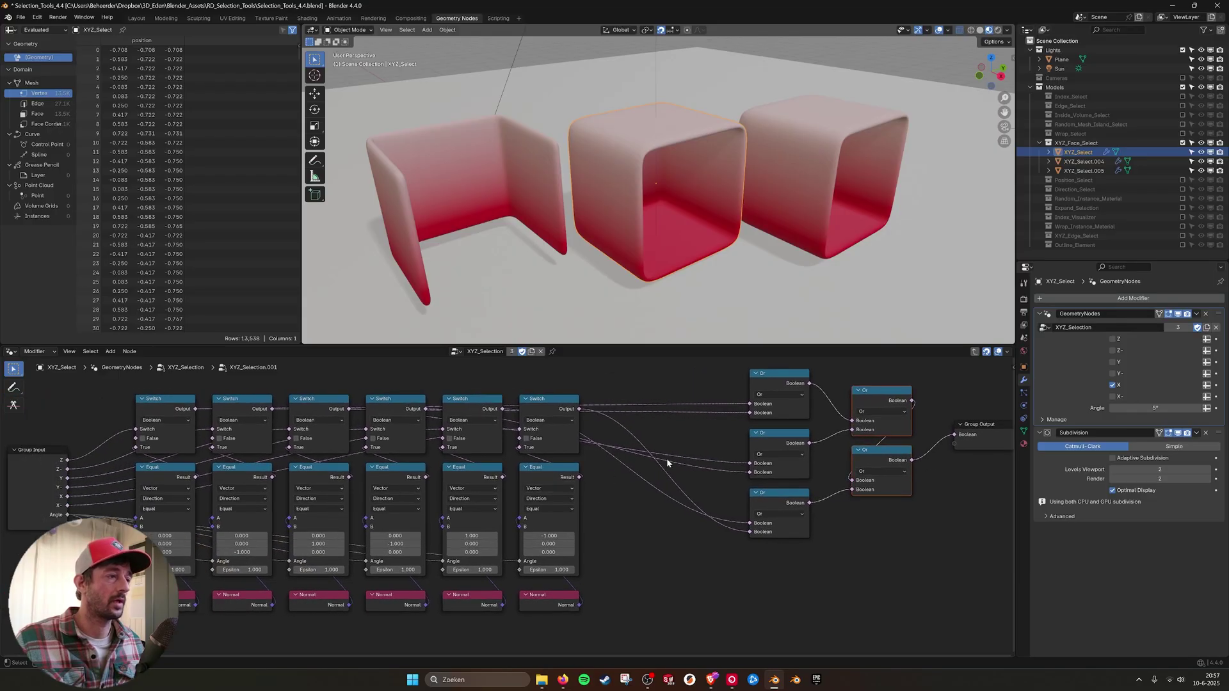
pyautogui.moveTo(263, 471); pyautogui.dragTo(262, 459, button='middle')
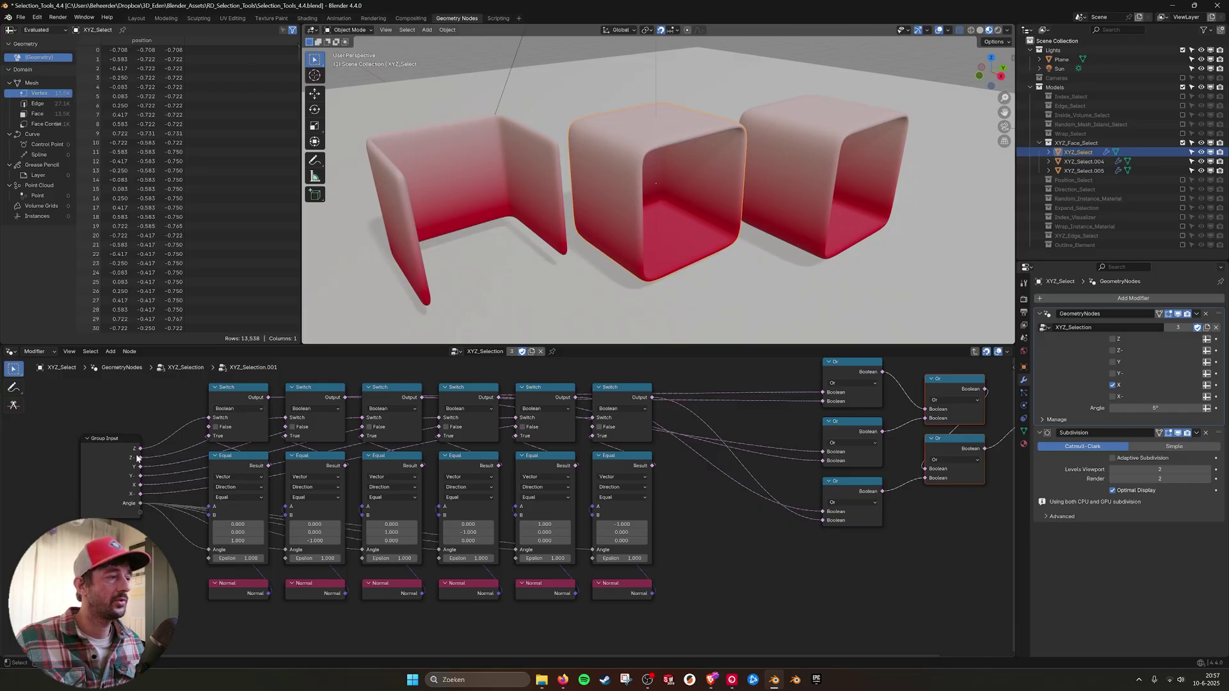
# Step: Return to the parent XYZ_Selection tree and show the Position_Select collection in place of XYZ_Face_Select
pyautogui.click(974, 351)
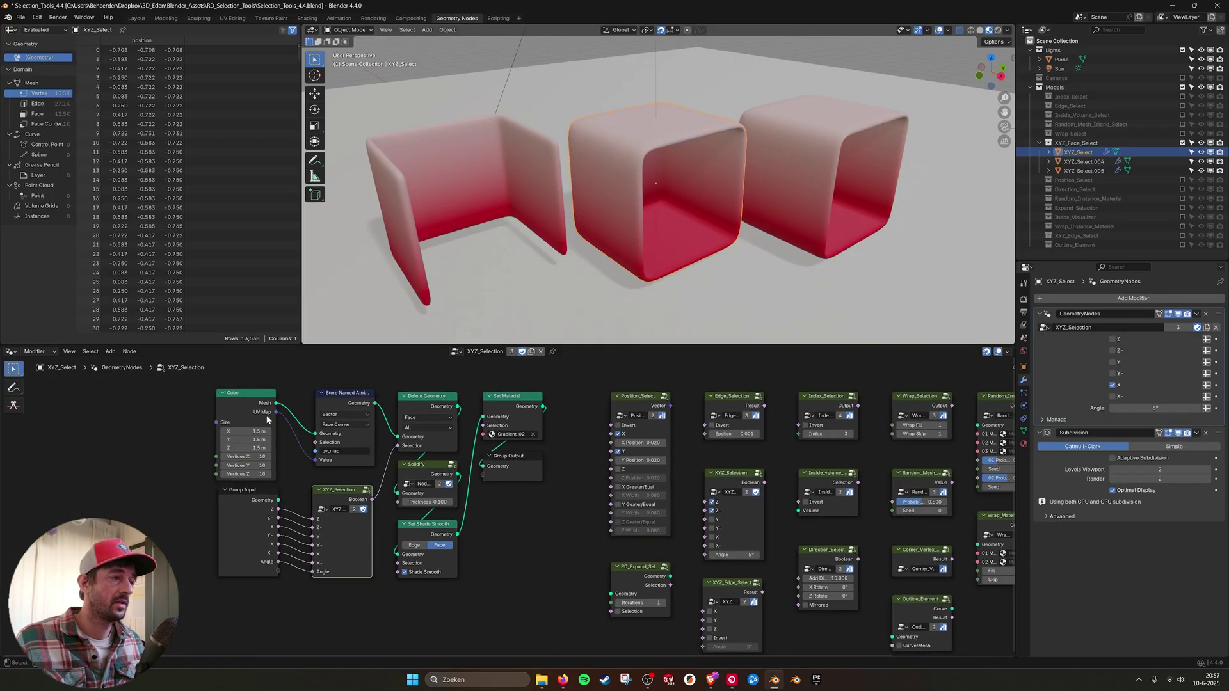
pyautogui.click(1183, 143)
pyautogui.click(1183, 152)
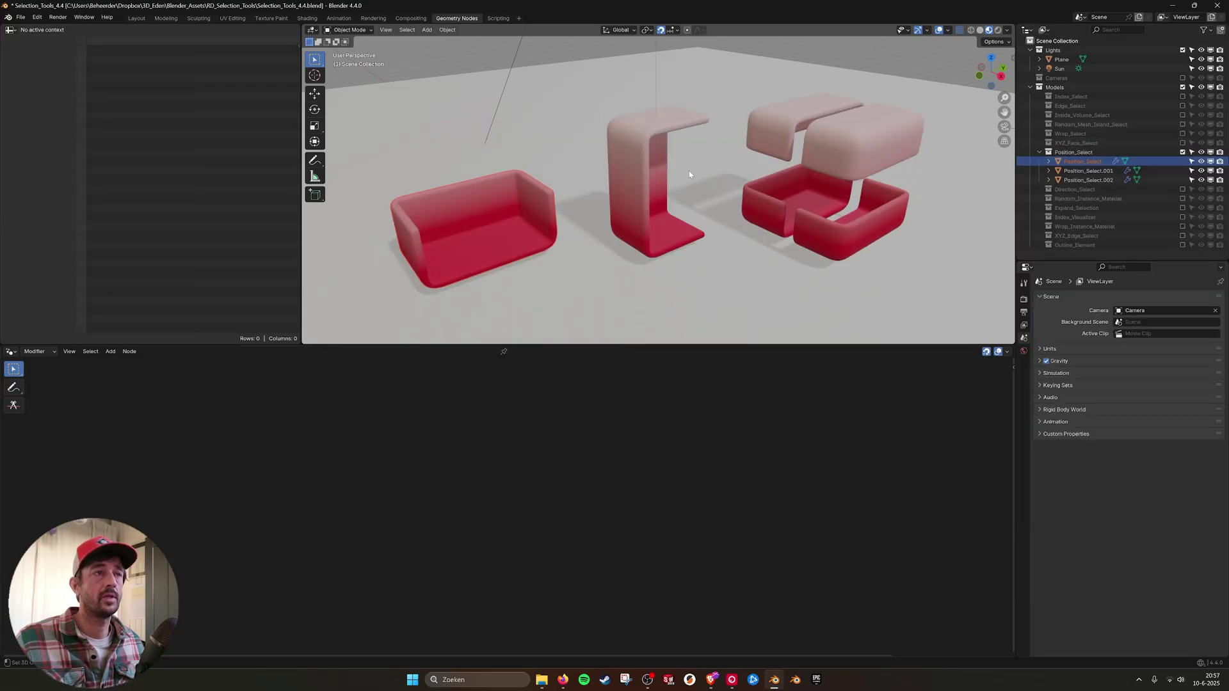
# Step: Select the split box Position_Select.002 and bring its node tree with the Position_Select group into view
pyautogui.click(840, 149)
pyautogui.scroll(2, 754, 441)
pyautogui.moveTo(754, 440); pyautogui.dragTo(524, 489, button='middle')
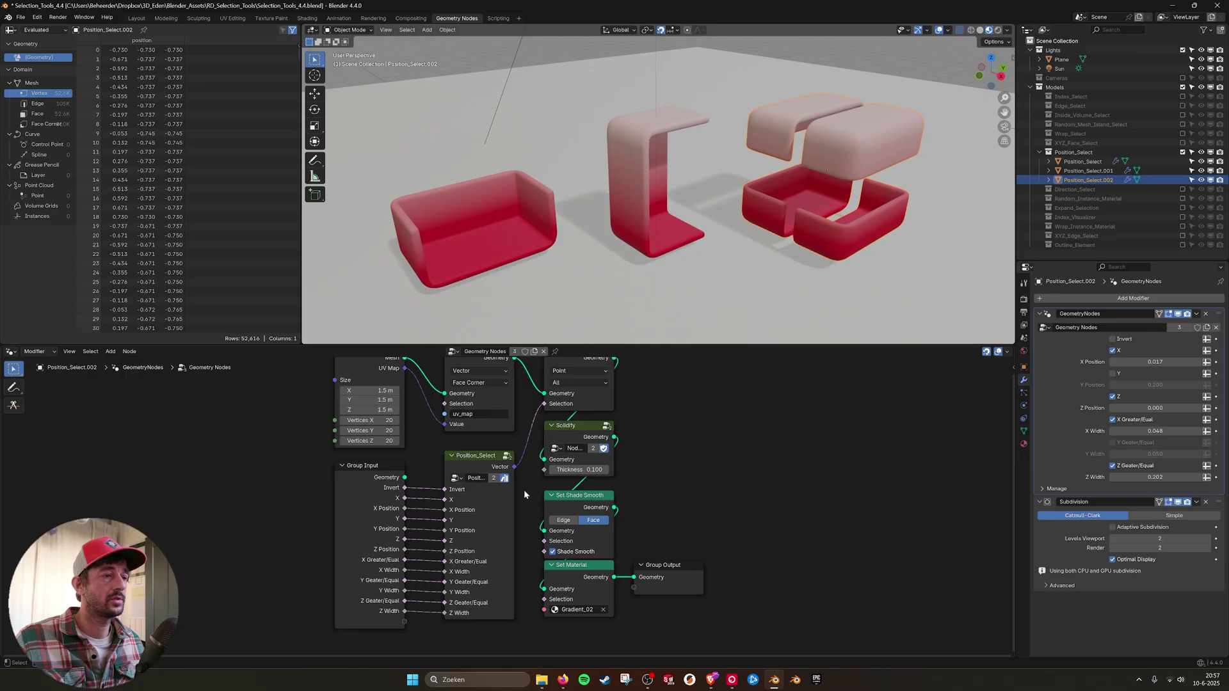
pyautogui.scroll(-1, 505, 473)
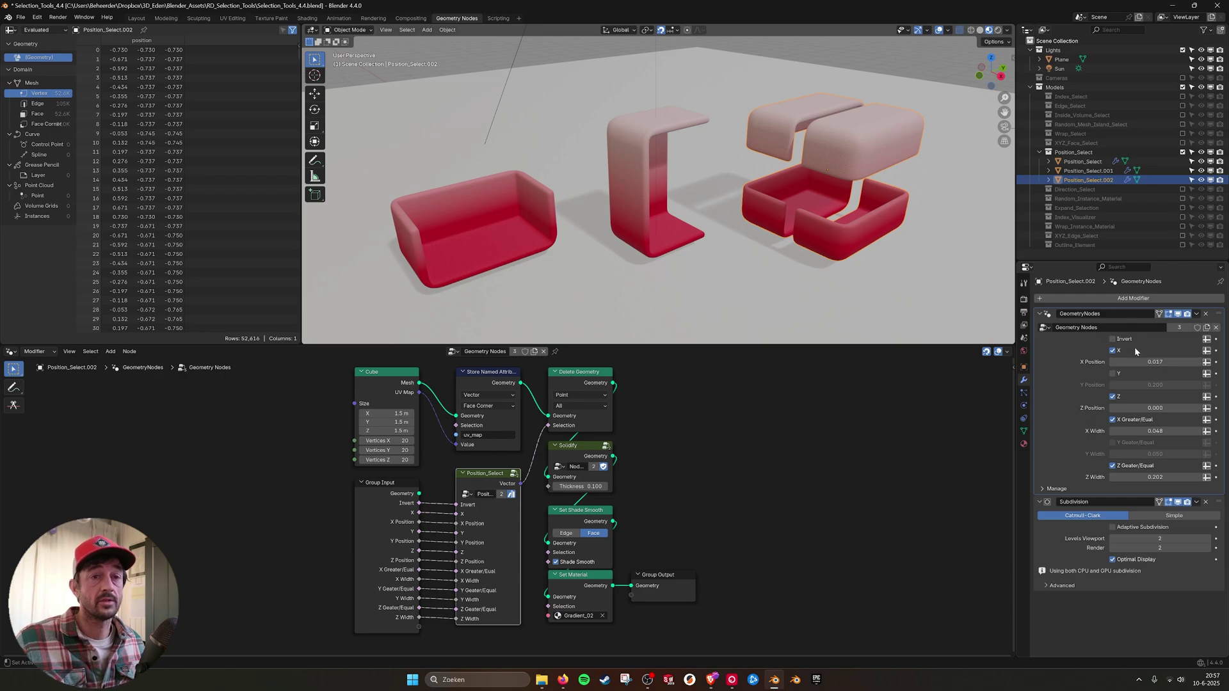
# Step: Demonstrate the split box's X option by turning it off and on and varying the X Position
pyautogui.click(1114, 351)
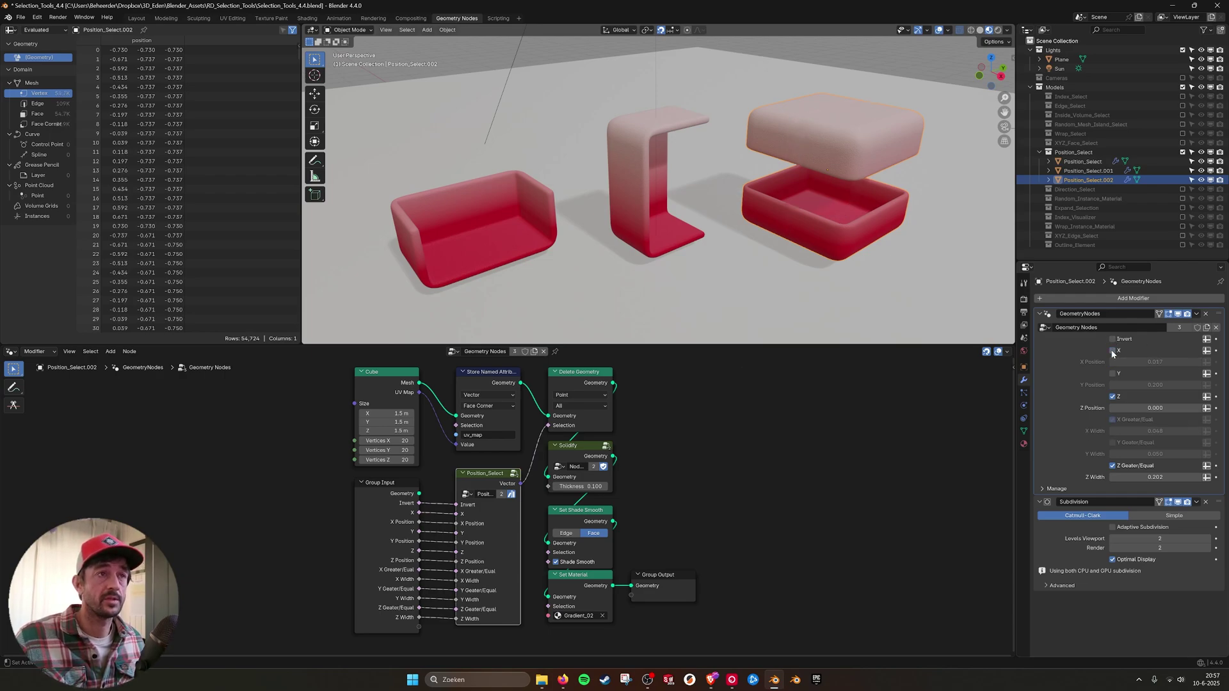
pyautogui.click(1113, 351)
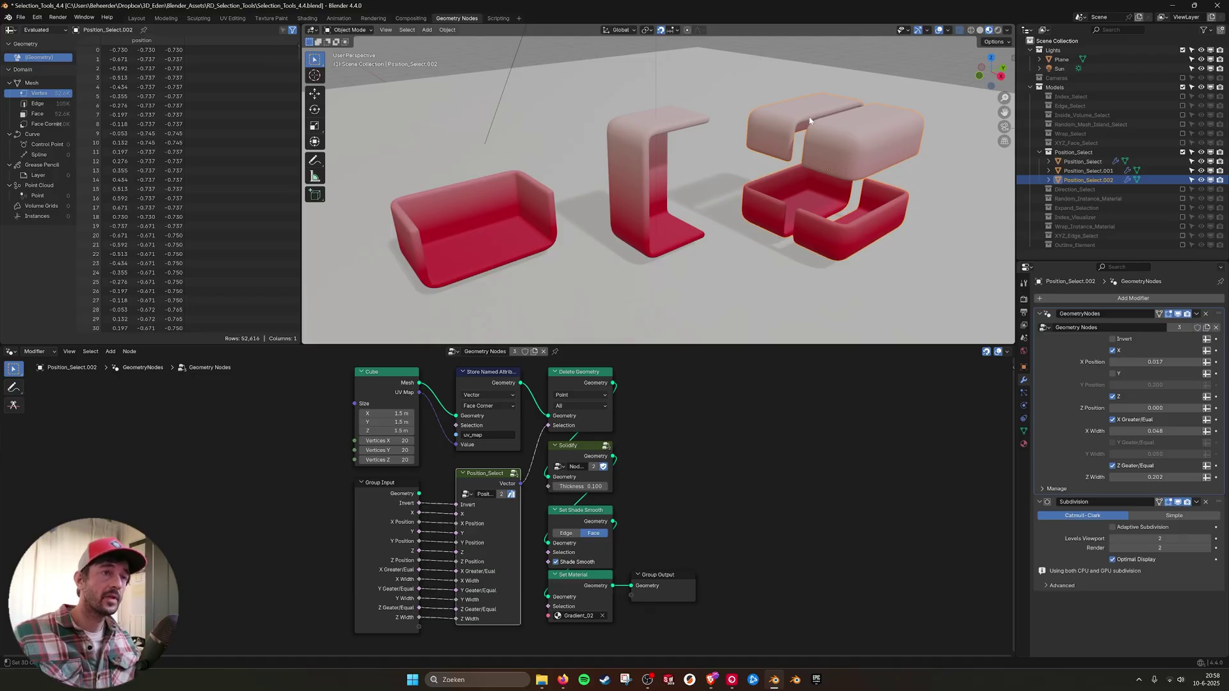
pyautogui.moveTo(1166, 366); pyautogui.dragTo(1115, 377)
# Step: Try the split box's Y option with different Y Positions, turn Y off again, and vary the X Width
pyautogui.click(1114, 374)
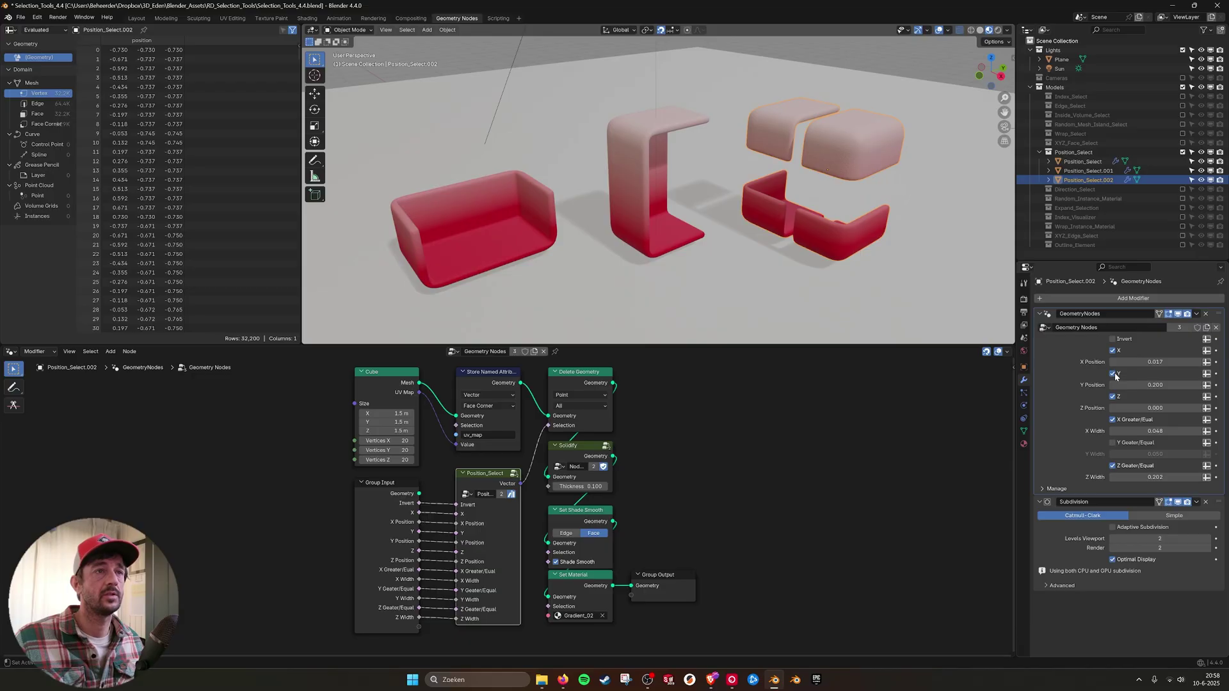
pyautogui.moveTo(1156, 385); pyautogui.dragTo(1110, 385)
pyautogui.hotkey('ctrl', 'z')
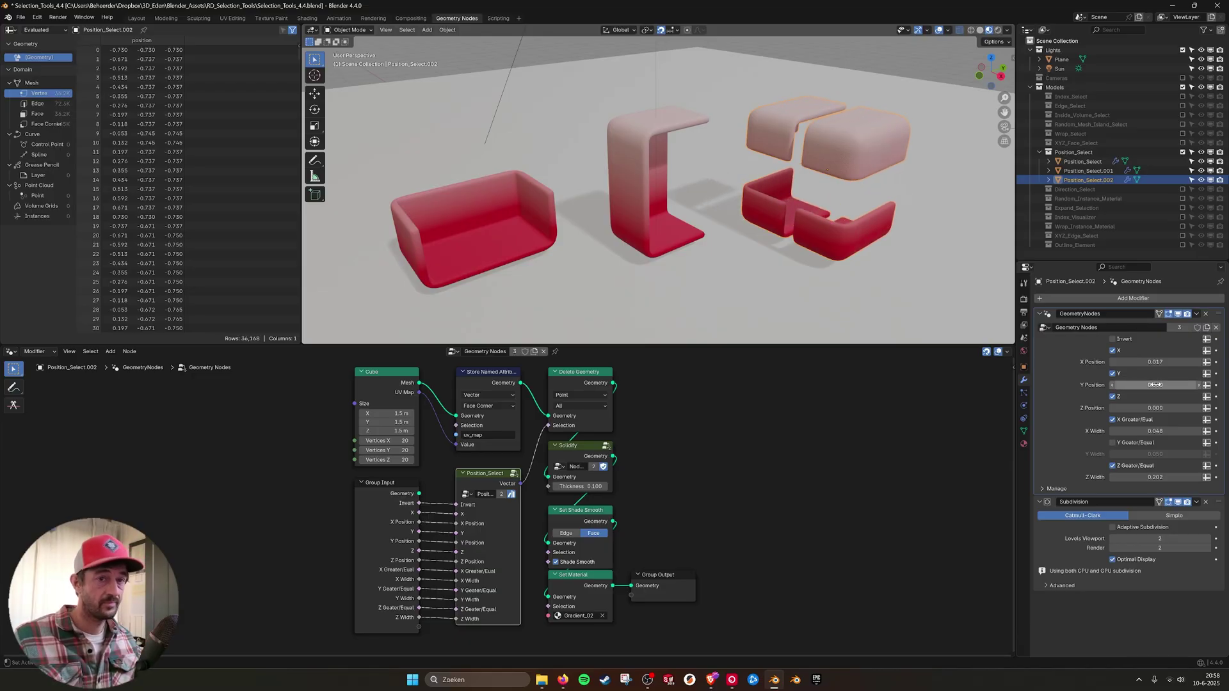
pyautogui.click(1124, 375)
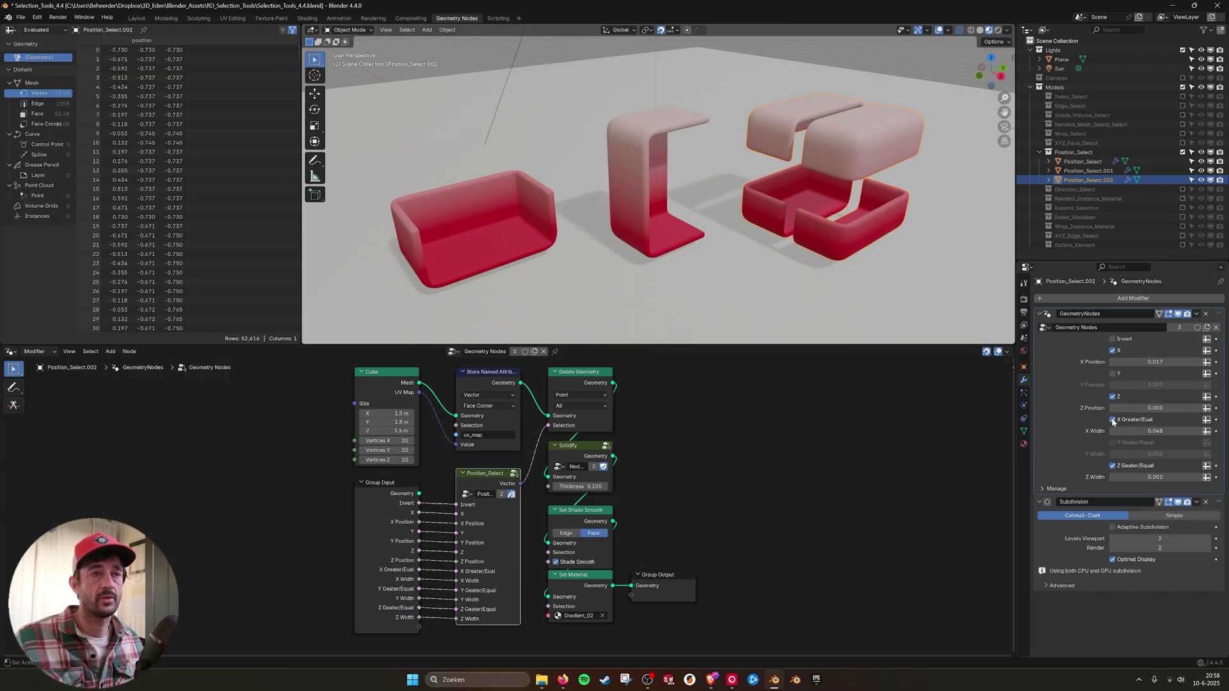
pyautogui.moveTo(1154, 431)
pyautogui.mouseDown()
pyautogui.moveTo(1126, 431)
pyautogui.moveTo(1156, 425)
pyautogui.mouseUp()
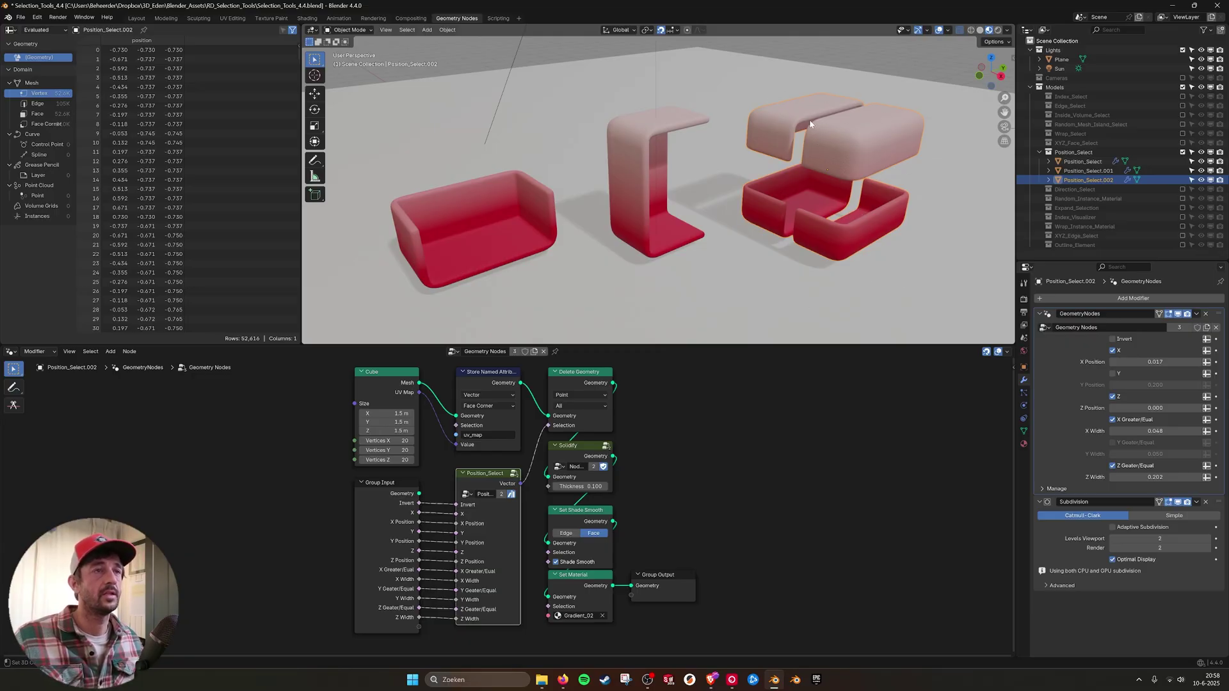
# Step: Select the middle C-shaped object Position_Select.001 and open its Position_Select node group
pyautogui.click(638, 156)
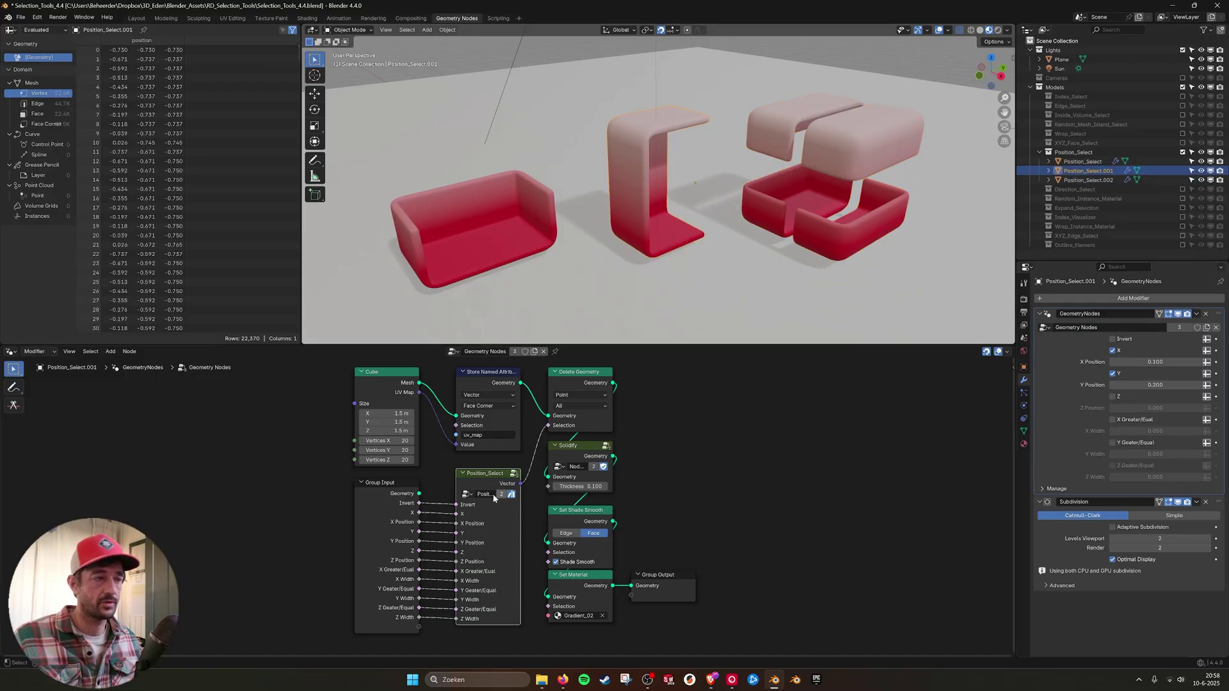
pyautogui.click(514, 474)
pyautogui.moveTo(57, 537); pyautogui.dragTo(342, 490, button='middle')
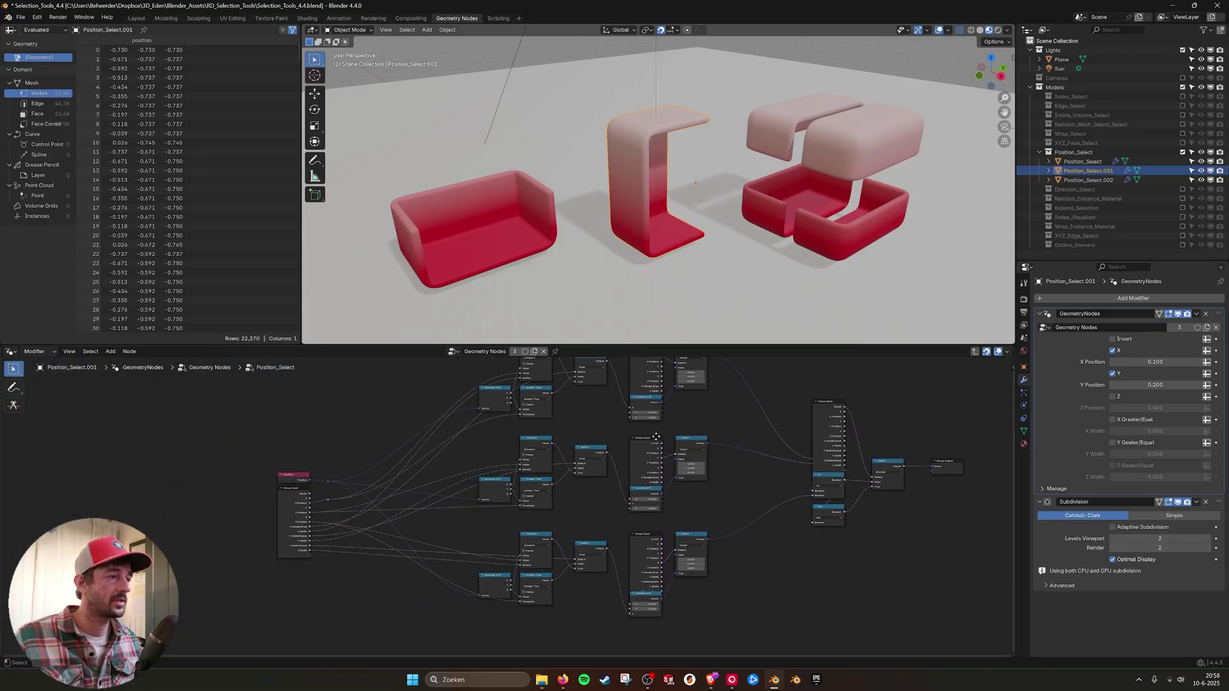
pyautogui.scroll(3, 428, 425)
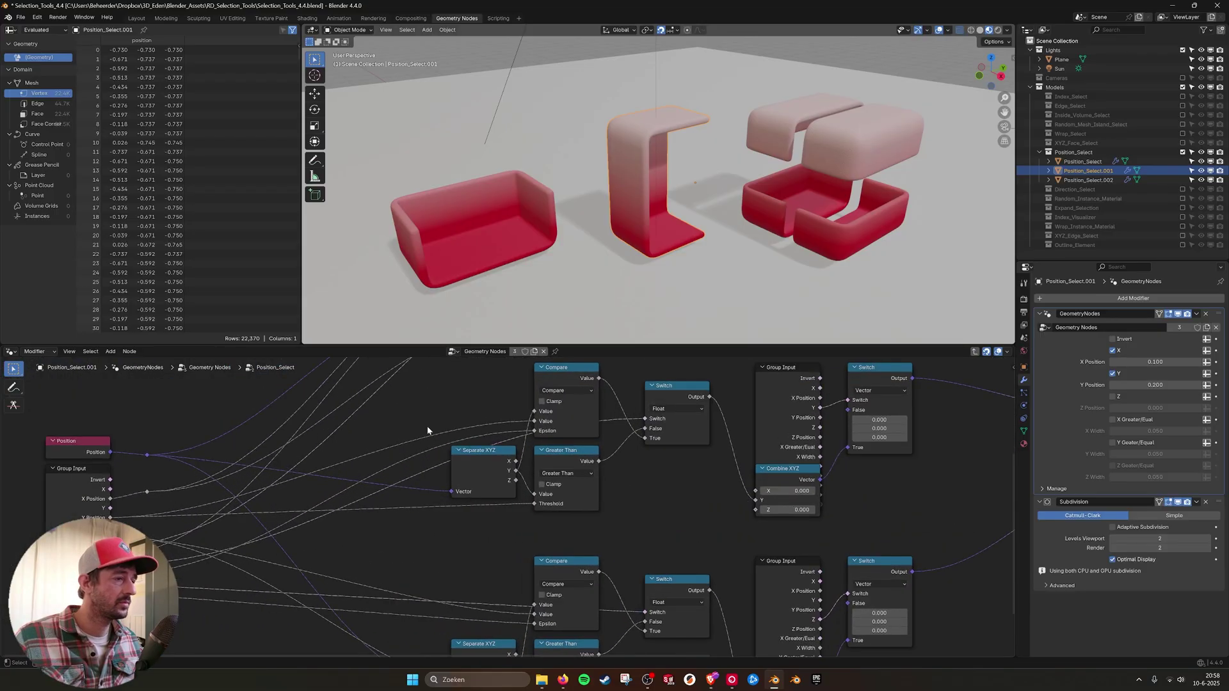
# Step: Examine how the Compare, Greater Than, Separate XYZ and Position nodes of the group connect
pyautogui.click(476, 433)
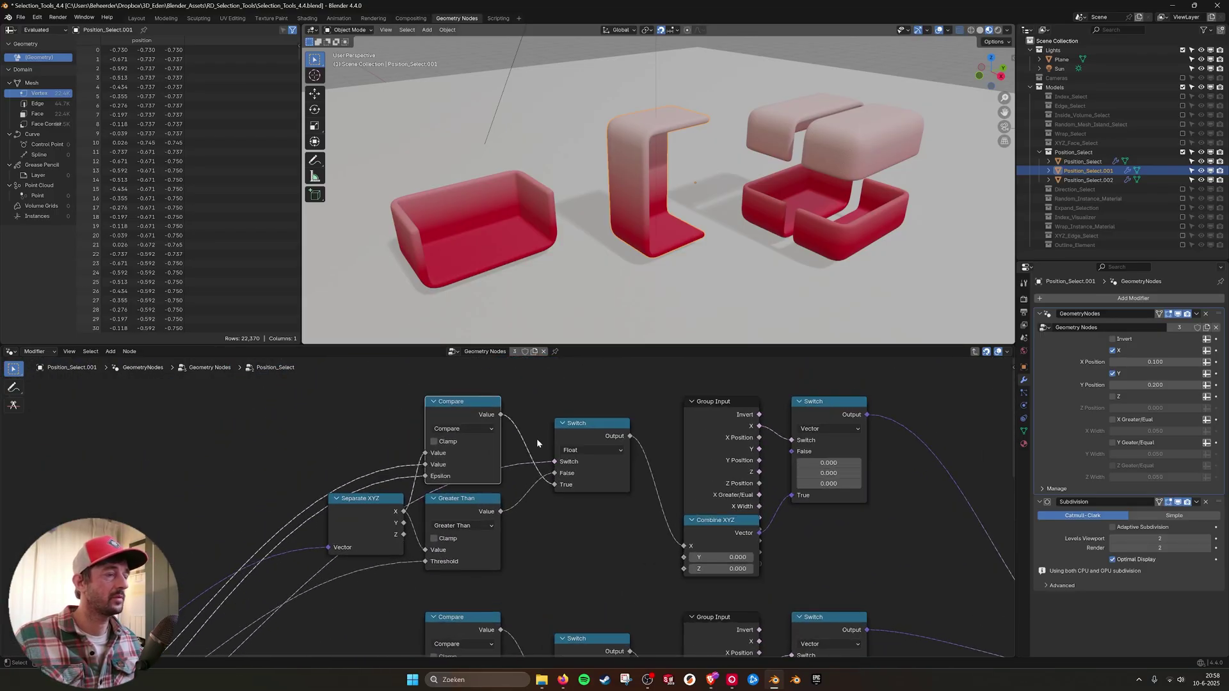
pyautogui.keyDown('shift'); pyautogui.scroll(-2, 536, 439); pyautogui.keyUp('shift')
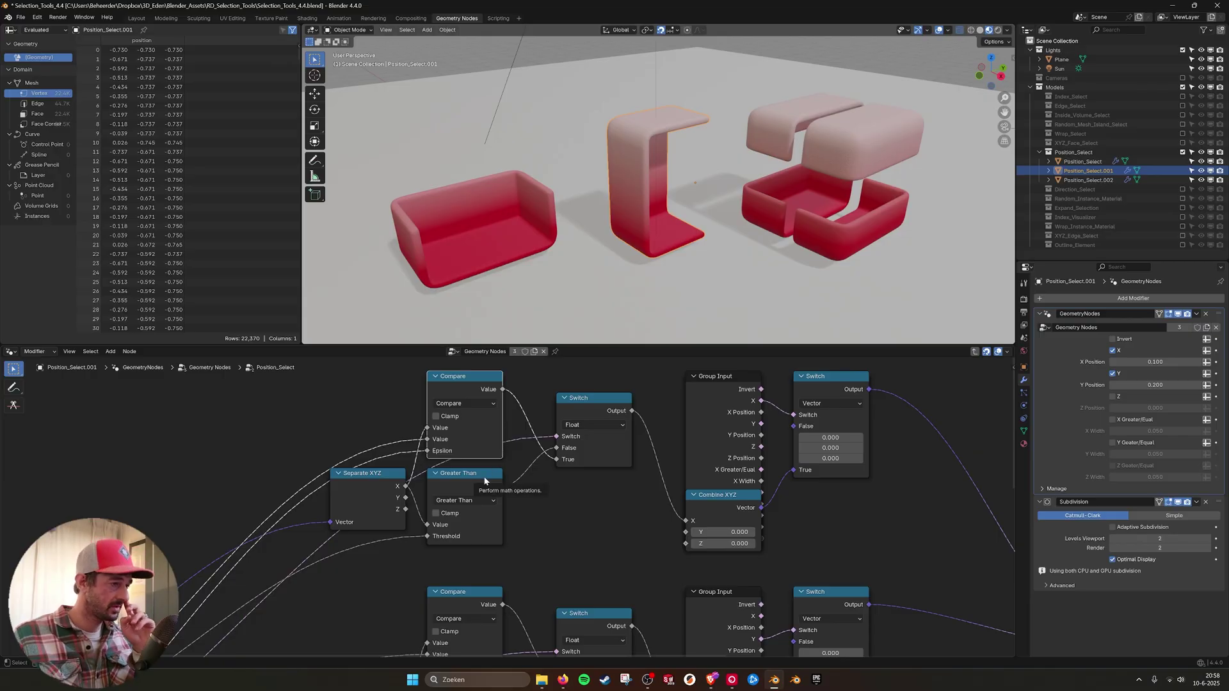
pyautogui.click(383, 477)
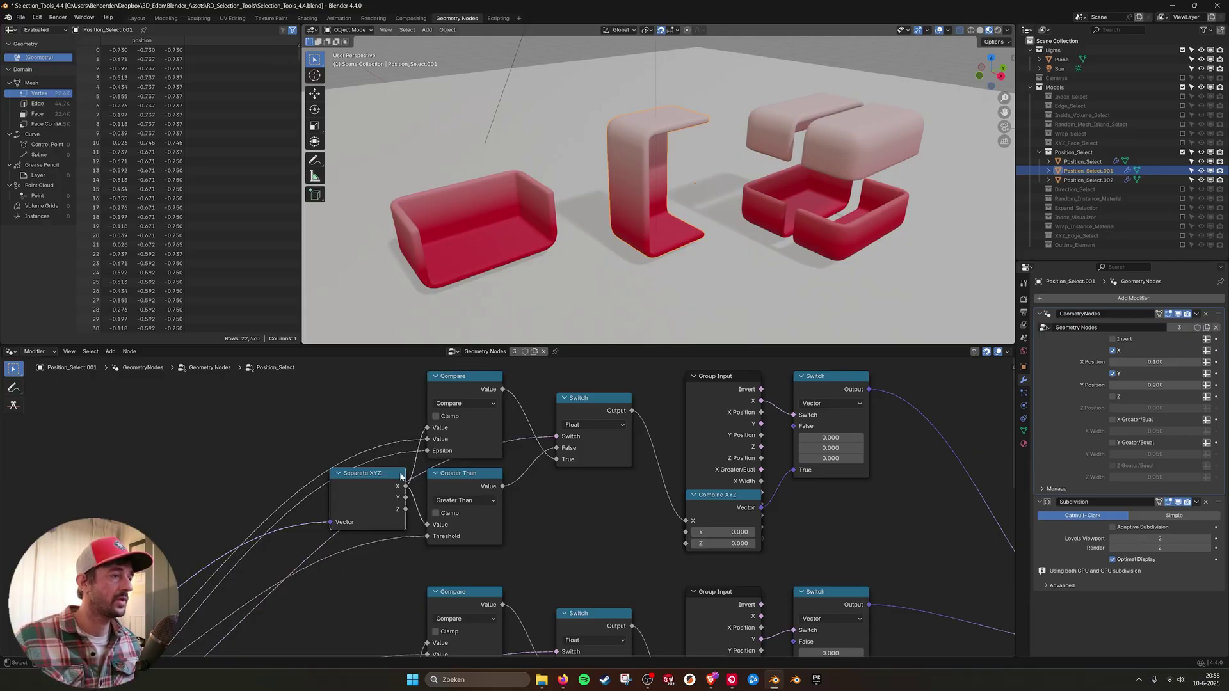
pyautogui.moveTo(372, 516); pyautogui.dragTo(625, 549, button='middle')
pyautogui.click(198, 498)
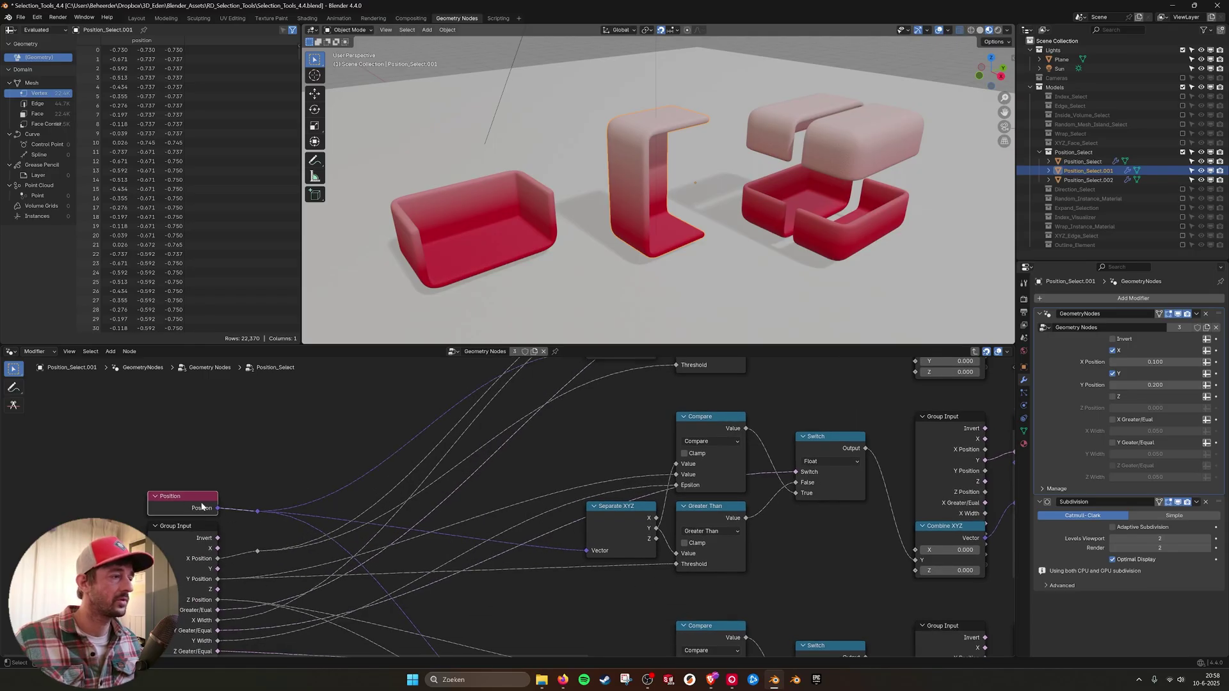
# Step: Hide the unused sockets of the Y row's Group Input node and move it down to just above its Combine XYZ node
pyautogui.moveTo(736, 608); pyautogui.dragTo(587, 460, button='middle')
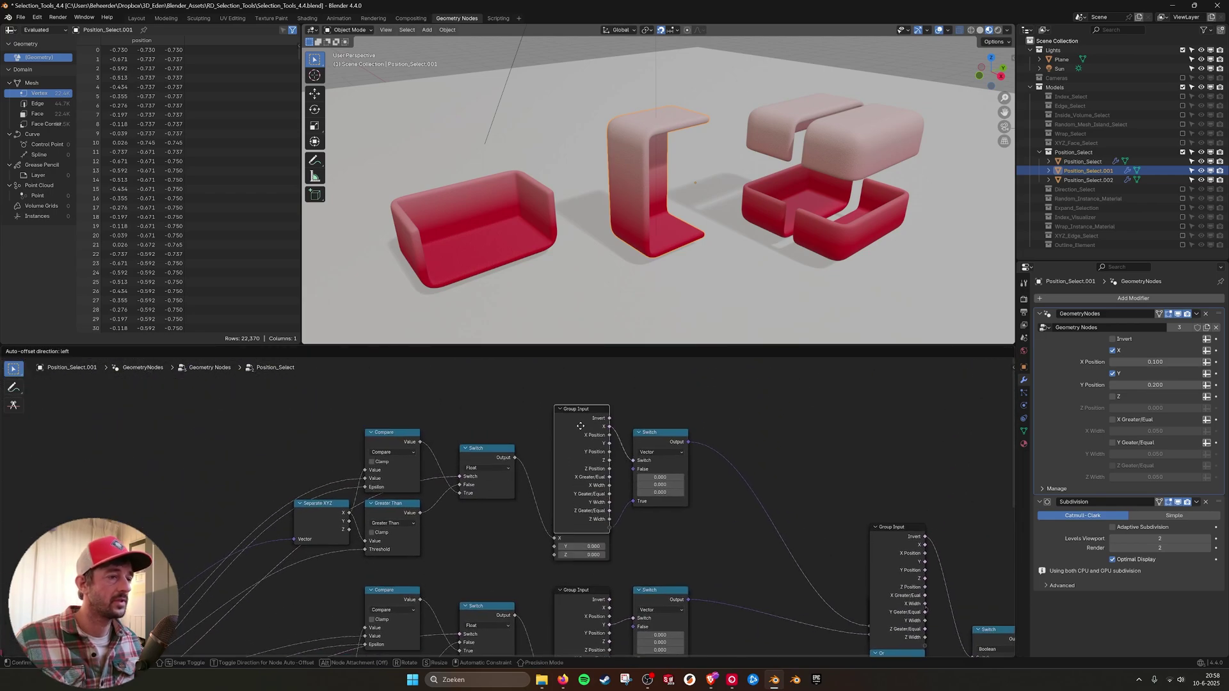
pyautogui.moveTo(598, 604); pyautogui.dragTo(592, 442, button='middle')
pyautogui.click(584, 431)
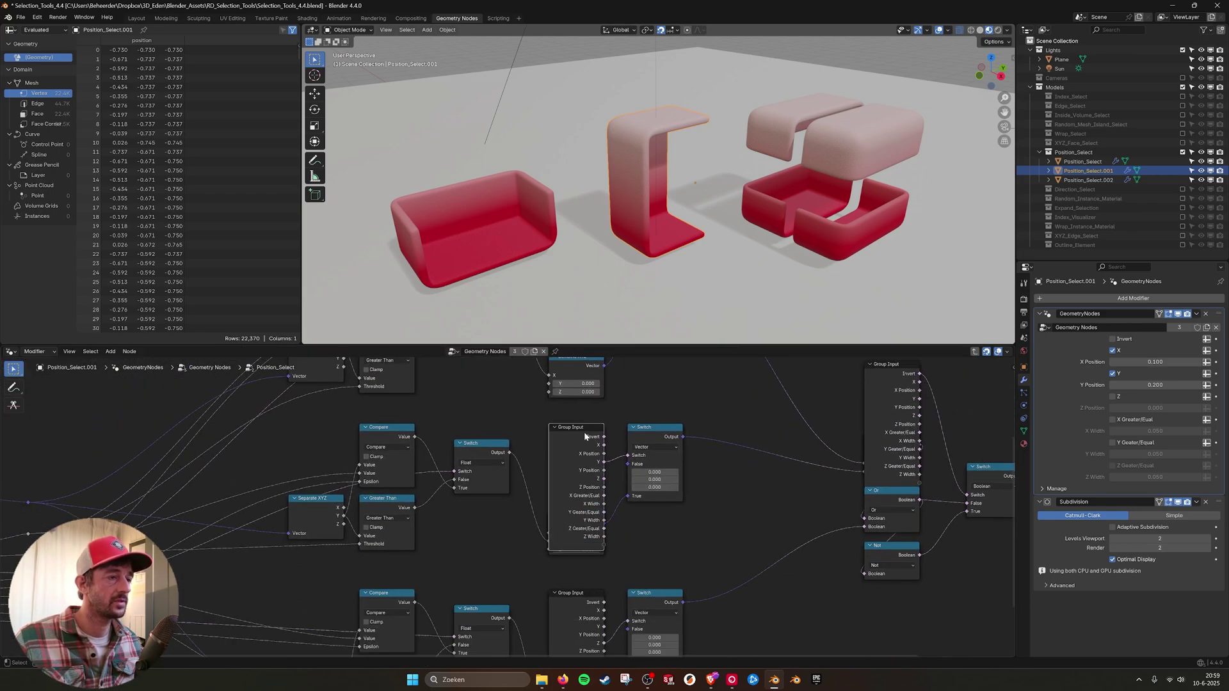
pyautogui.hotkey('ctrl', 'h')
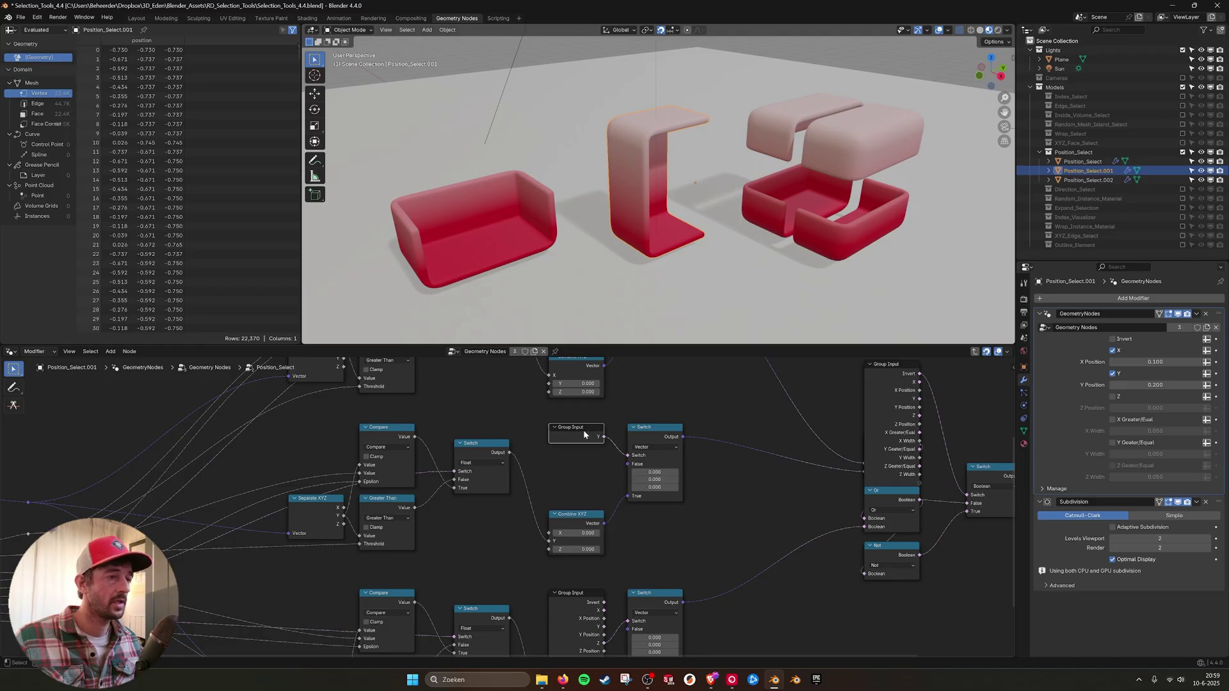
pyautogui.moveTo(584, 436); pyautogui.dragTo(583, 499)
pyautogui.moveTo(589, 419); pyautogui.dragTo(585, 563, button='middle')
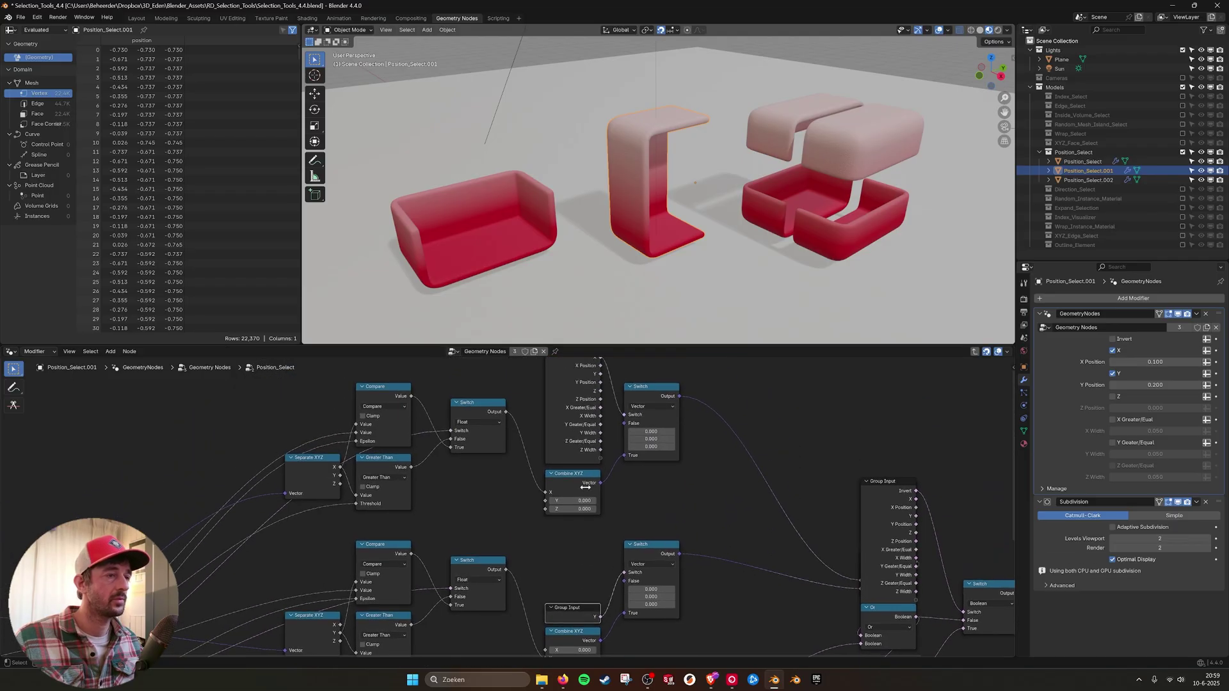
# Step: Hide the unused sockets of the X and Z rows' Group Input nodes and place each just above its Combine XYZ node
pyautogui.moveTo(578, 383); pyautogui.dragTo(572, 521)
pyautogui.keyDown('shift'); pyautogui.scroll(-5, 615, 550); pyautogui.keyUp('shift')
pyautogui.keyDown('shift'); pyautogui.scroll(-1, 620, 561); pyautogui.keyUp('shift')
pyautogui.click(539, 471)
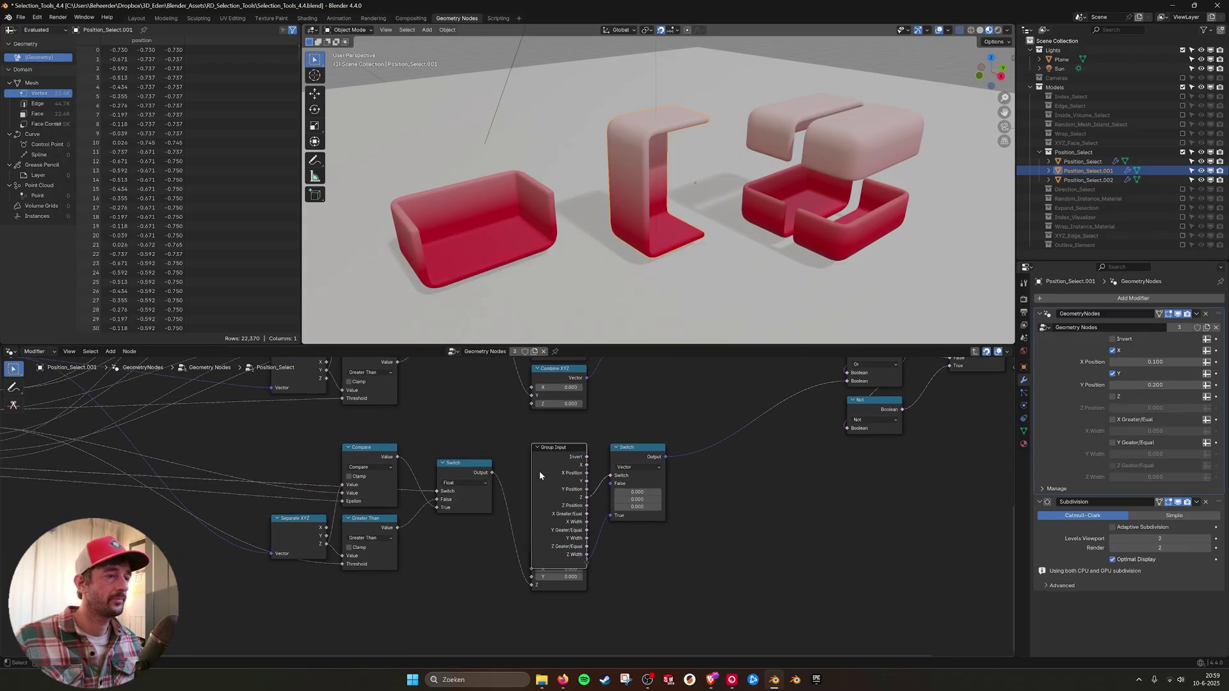
pyautogui.hotkey('ctrl', 'h')
pyautogui.moveTo(556, 460)
pyautogui.mouseDown()
pyautogui.moveTo(552, 532)
pyautogui.moveTo(558, 461)
pyautogui.mouseUp()
pyautogui.moveTo(567, 424); pyautogui.dragTo(556, 597, button='middle')
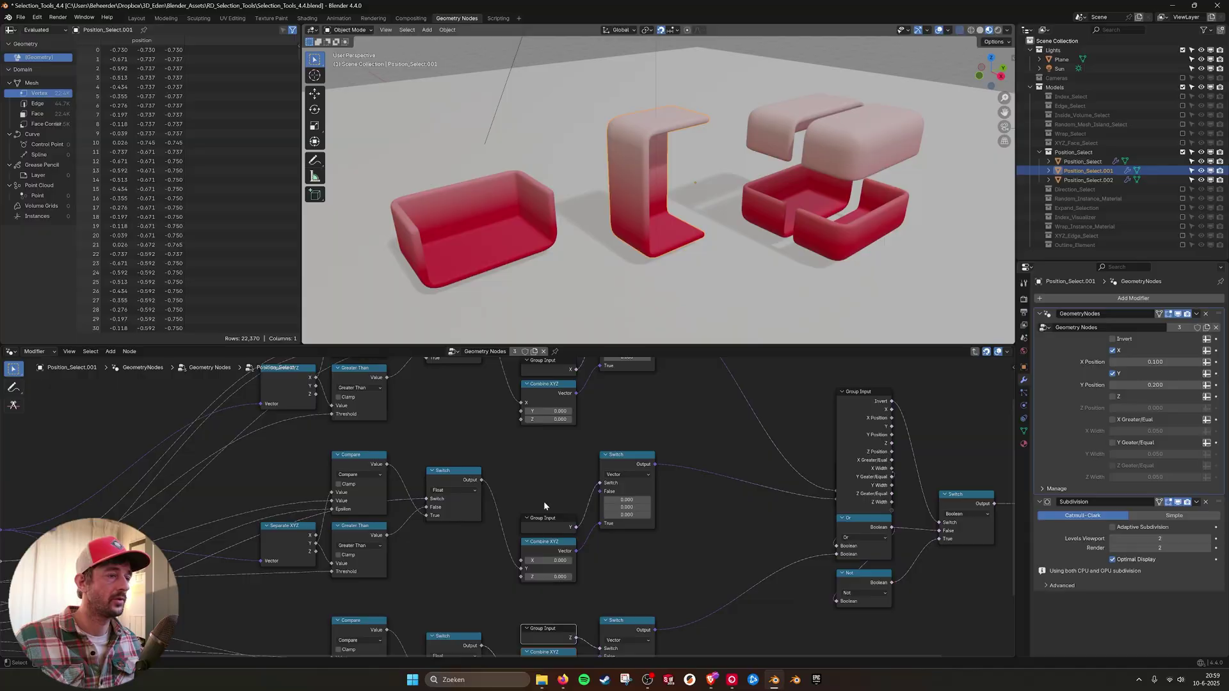
# Step: Move the Group Input and Combine XYZ pairs of the Y and X rows up beside their vector Switch nodes
pyautogui.moveTo(550, 545); pyautogui.dragTo(551, 504)
pyautogui.moveTo(552, 434); pyautogui.dragTo(539, 571, button='middle')
pyautogui.moveTo(513, 464); pyautogui.dragTo(551, 578)
pyautogui.moveTo(538, 506); pyautogui.dragTo(538, 466)
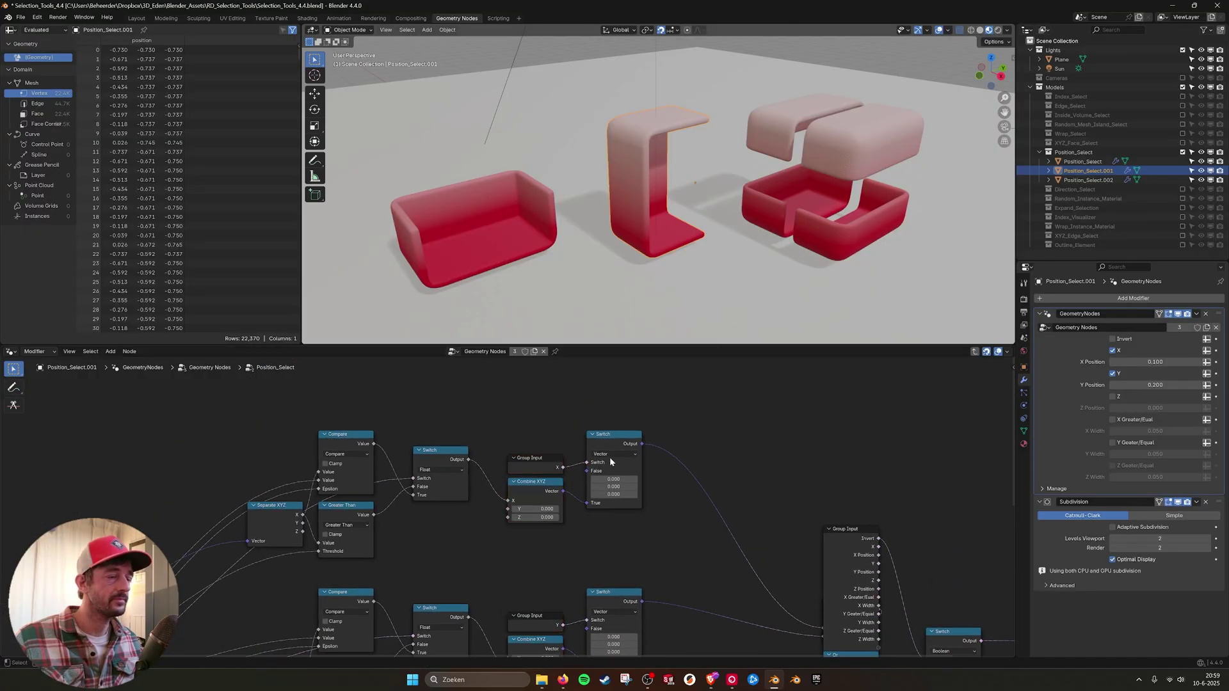
# Step: Hide the unused sockets of the Invert Group Input node and move it down to just above the first Or node
pyautogui.scroll(2, 609, 457)
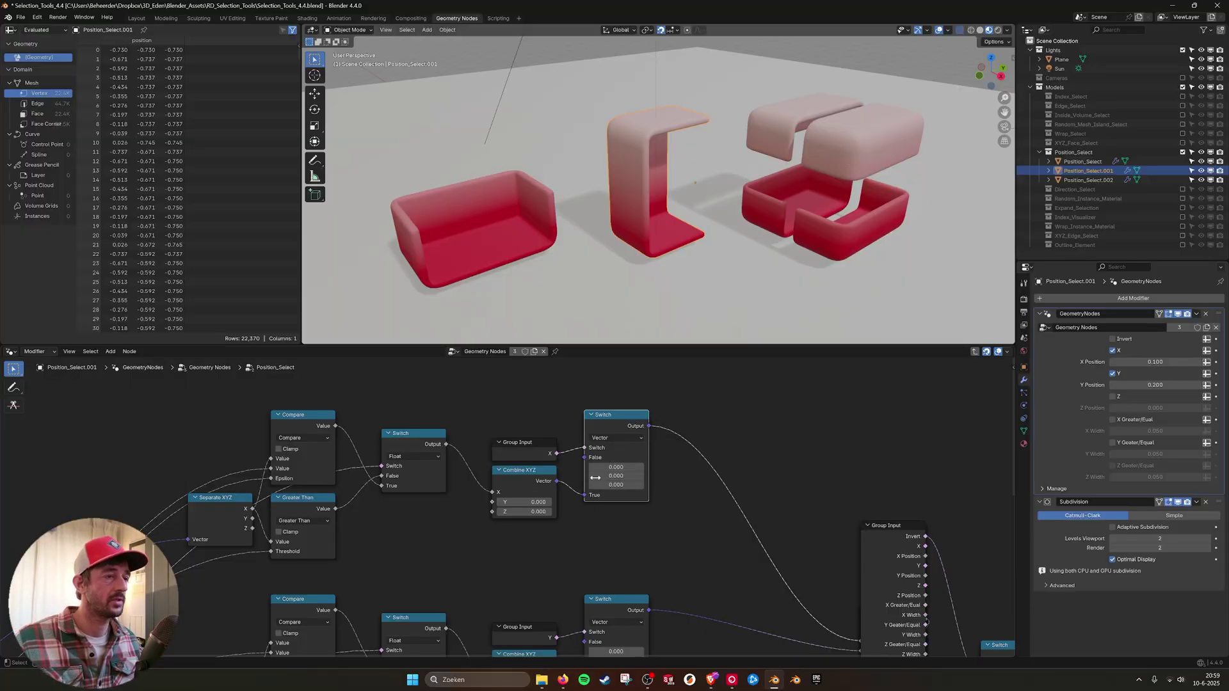
pyautogui.scroll(-1, 678, 528)
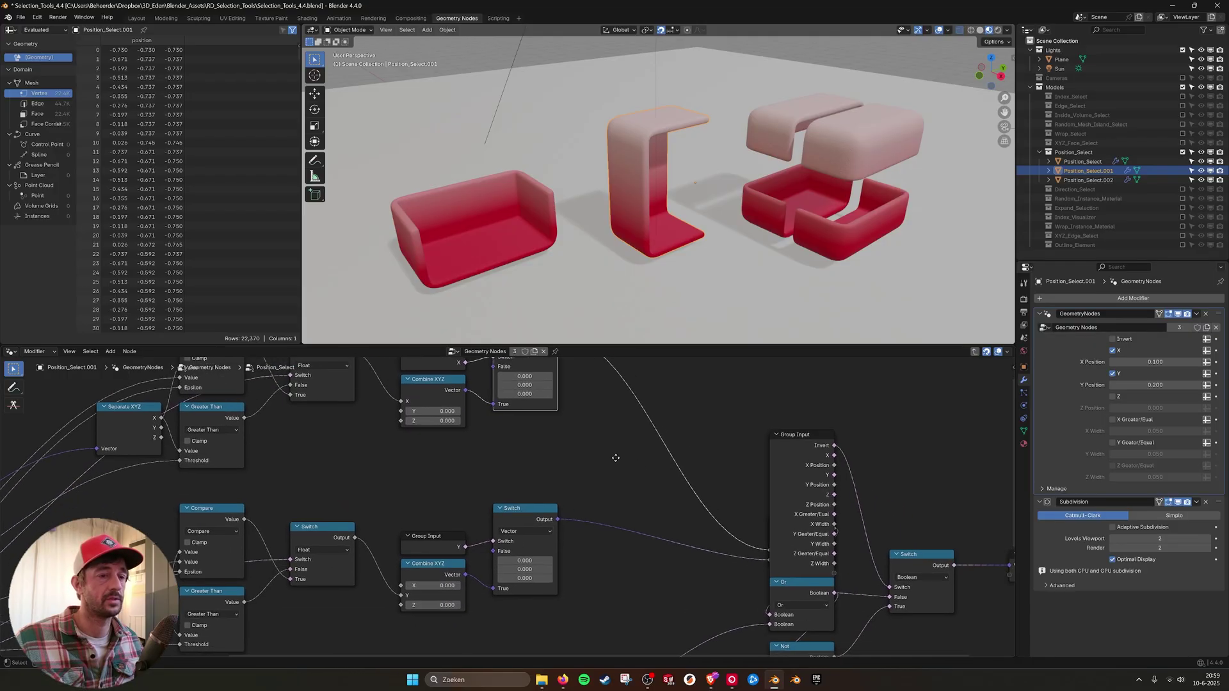
pyautogui.moveTo(821, 502); pyautogui.dragTo(652, 455, button='middle')
pyautogui.hotkey('ctrl', 'h')
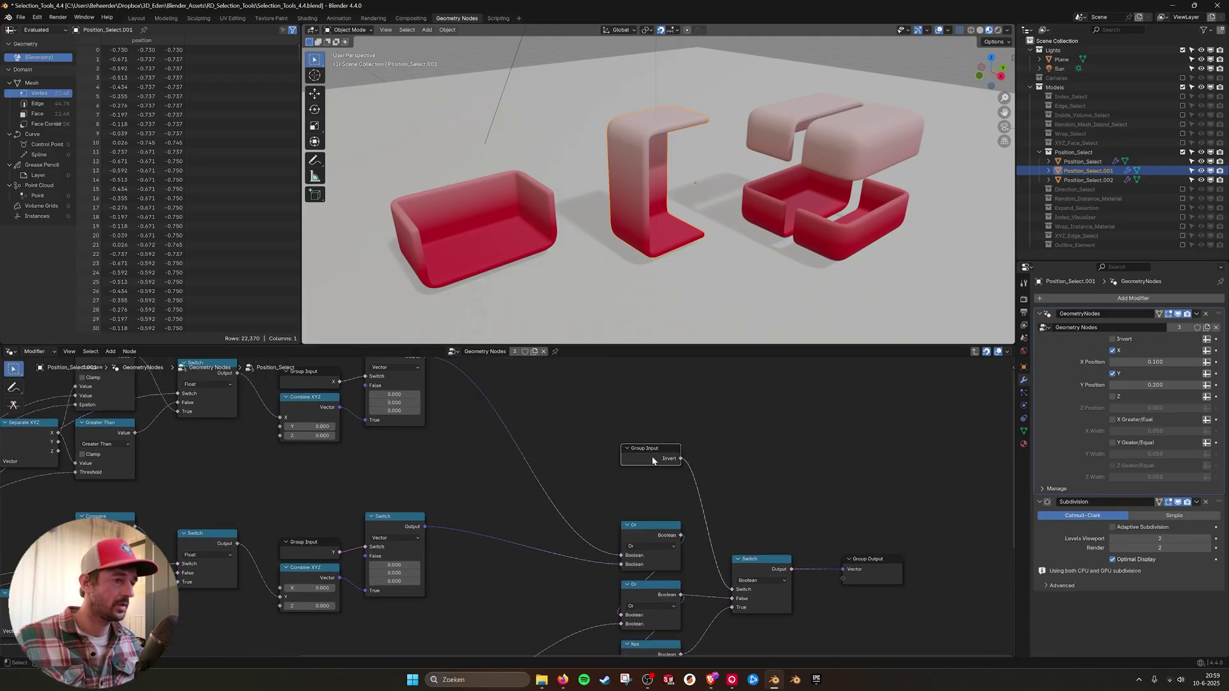
pyautogui.moveTo(652, 456); pyautogui.dragTo(651, 507)
# Step: Point out the Not node feeding the final Switch and demonstrate the modifier's Invert option by turning it on and off
pyautogui.moveTo(756, 530); pyautogui.dragTo(704, 481, button='middle')
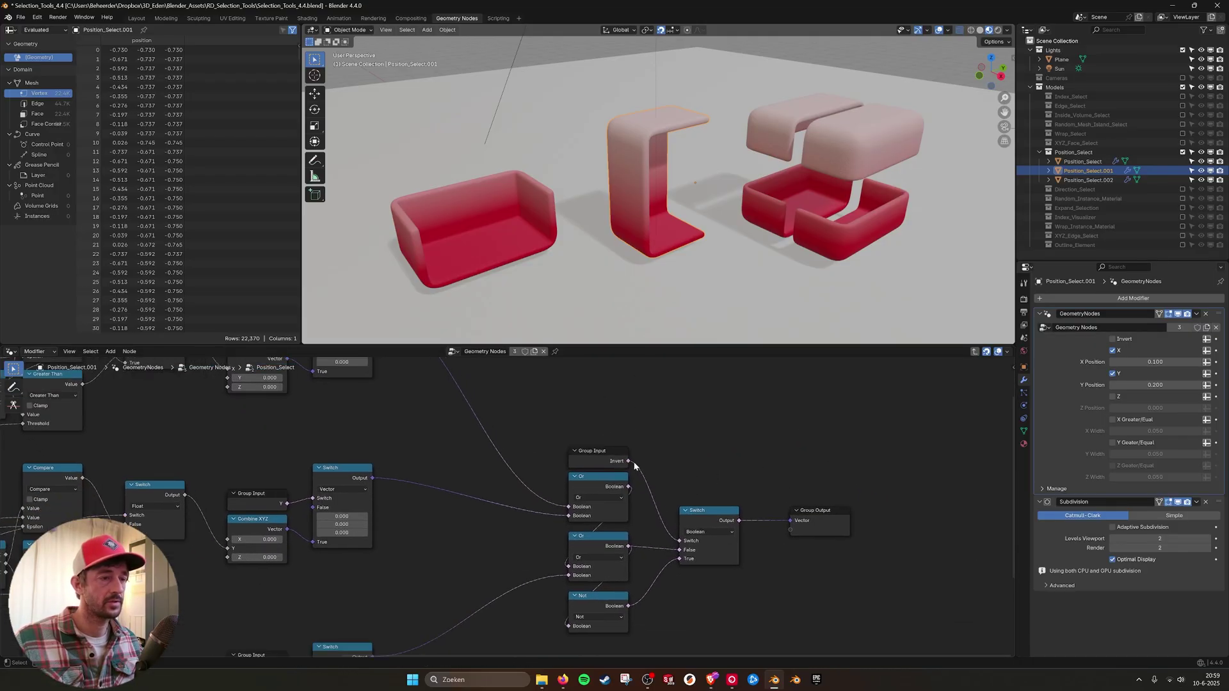
pyautogui.moveTo(677, 538); pyautogui.dragTo(672, 493, button='middle')
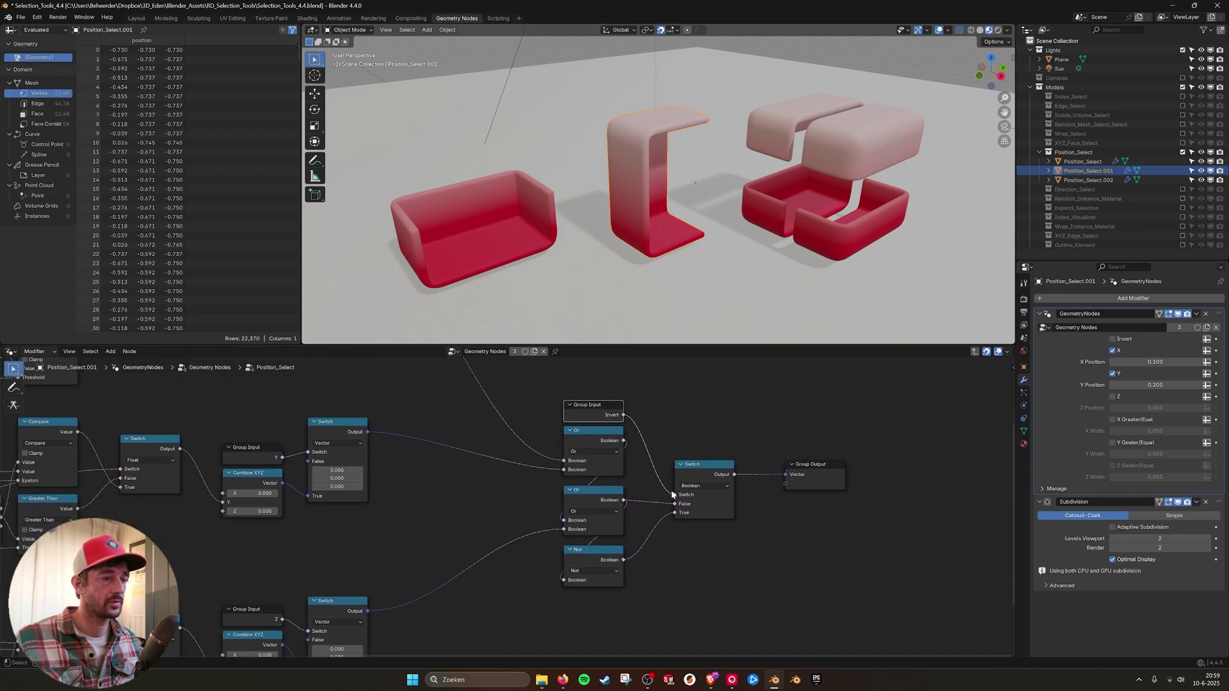
pyautogui.click(595, 558)
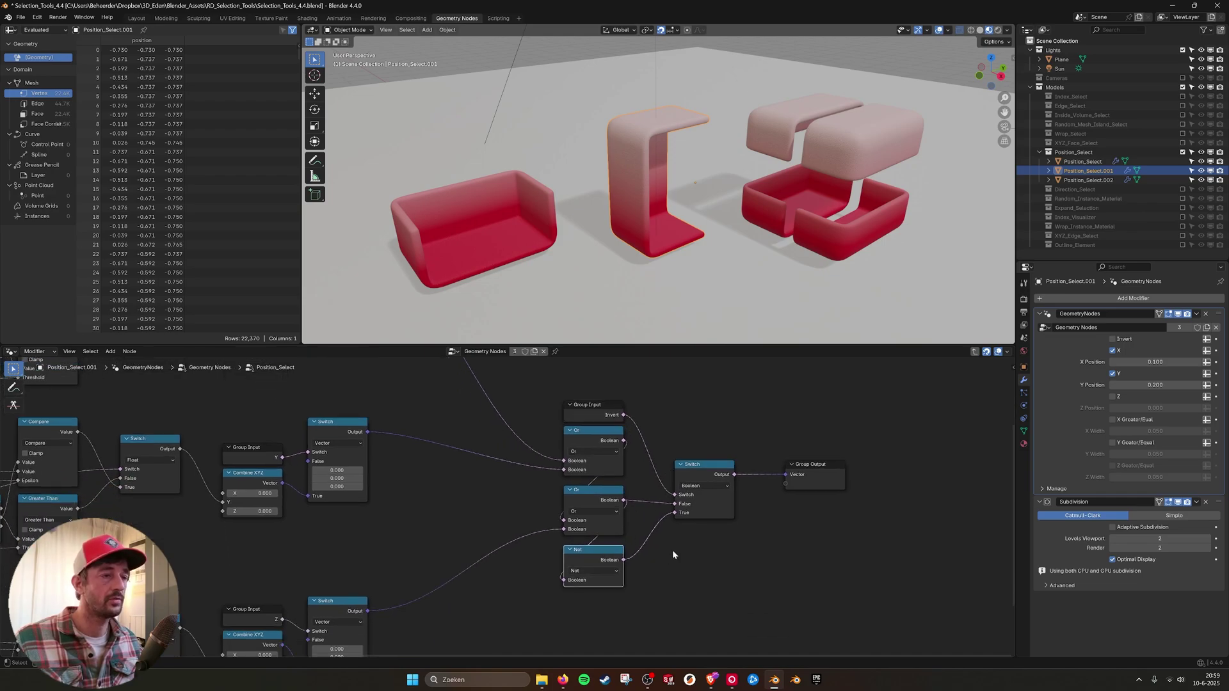
pyautogui.hscroll(-5, 638, 537)
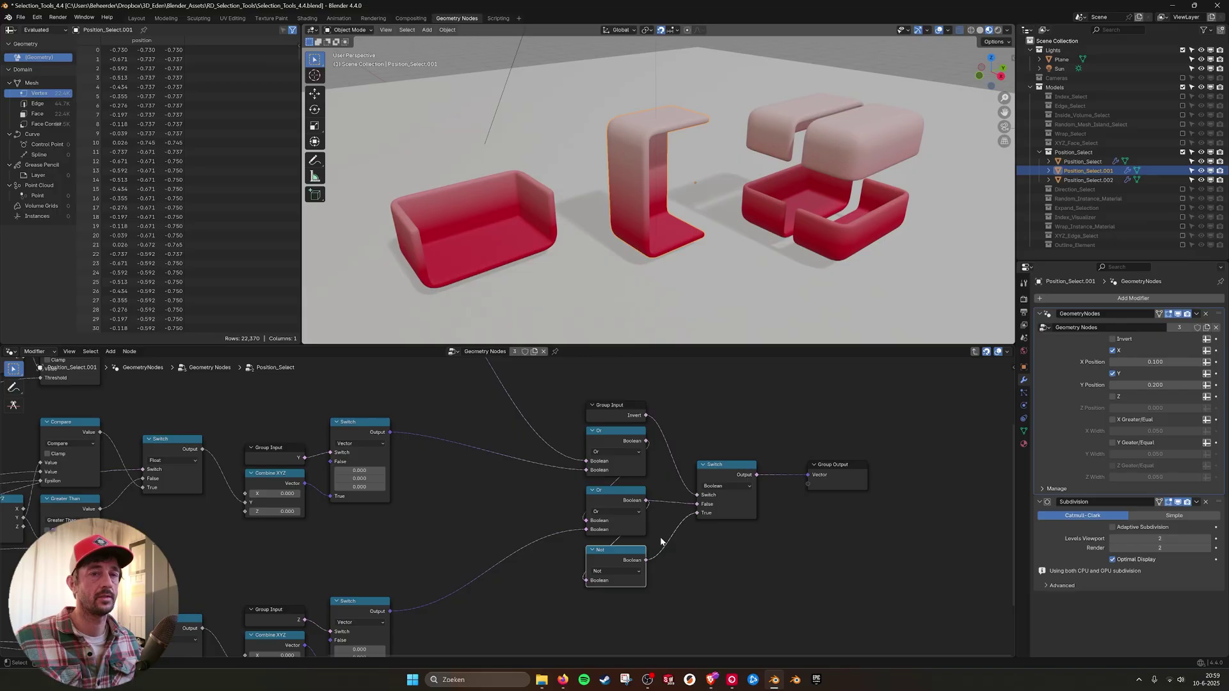
pyautogui.click(1114, 340)
pyautogui.click(1113, 339)
# Step: Review the X, Y and Z rows of the Position_Select group from the Switch nodes back to the Position input
pyautogui.moveTo(440, 500); pyautogui.dragTo(459, 496, button='middle')
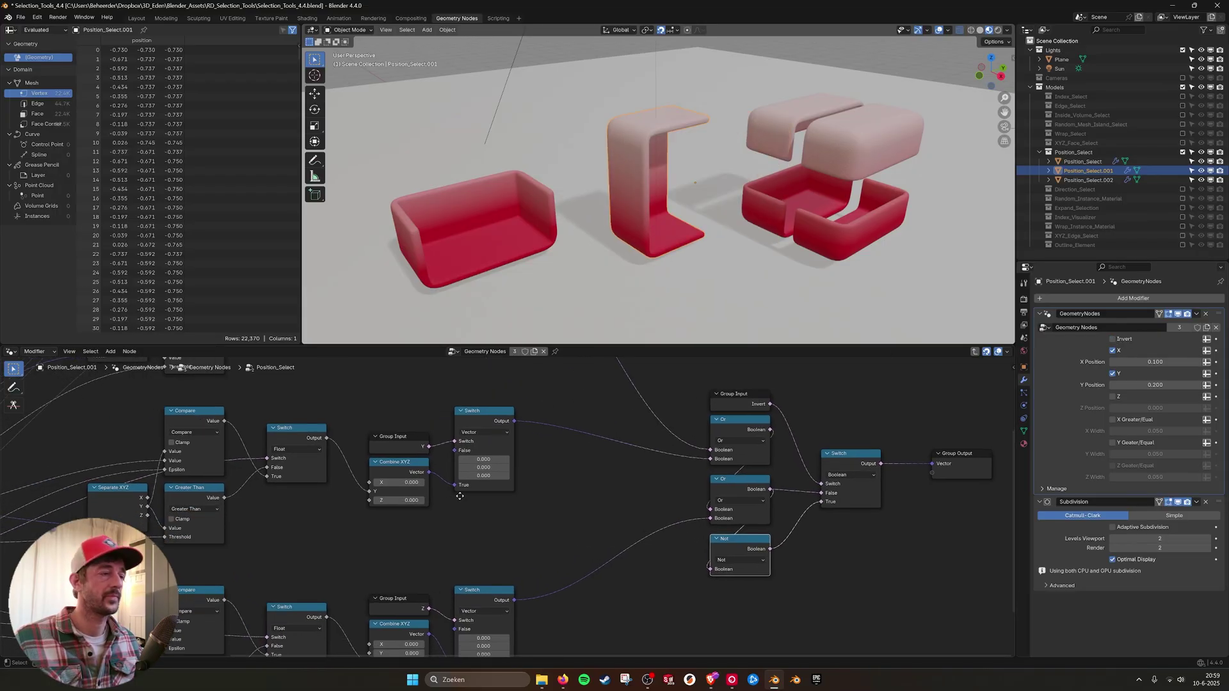
pyautogui.hscroll(-10, 517, 462)
pyautogui.scroll(-5, 536, 471)
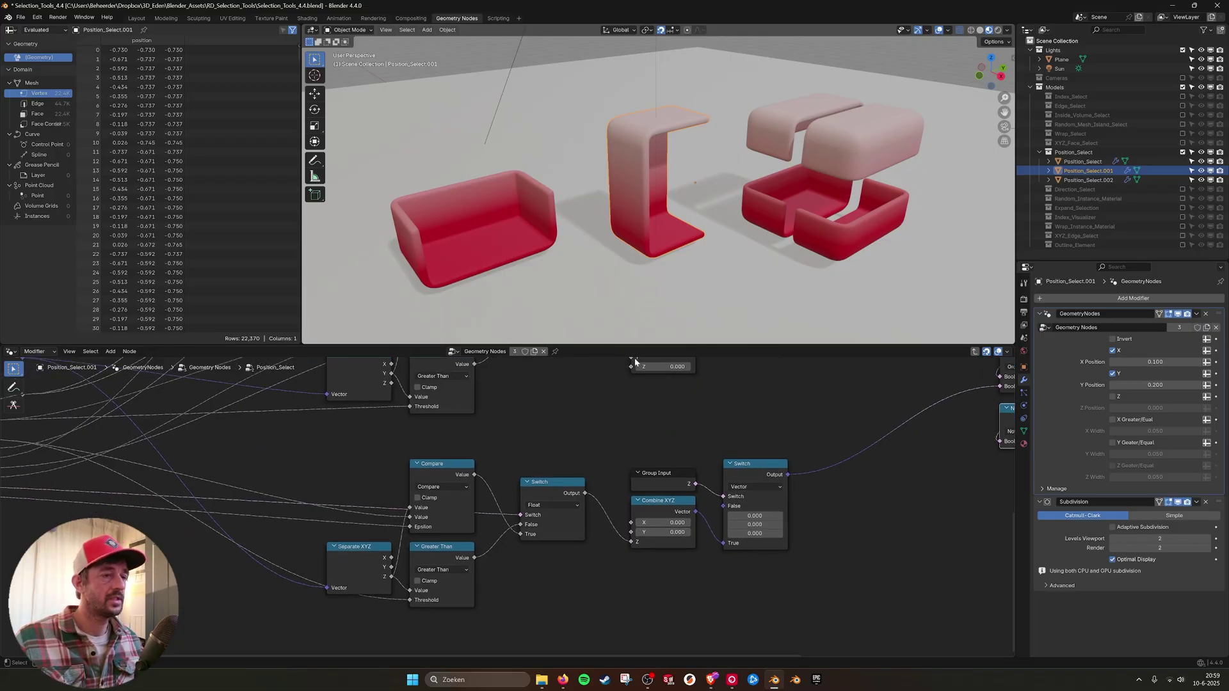
pyautogui.moveTo(635, 361); pyautogui.dragTo(643, 544, button='middle')
pyautogui.keyDown('shift'); pyautogui.scroll(5, 692, 426); pyautogui.keyUp('shift')
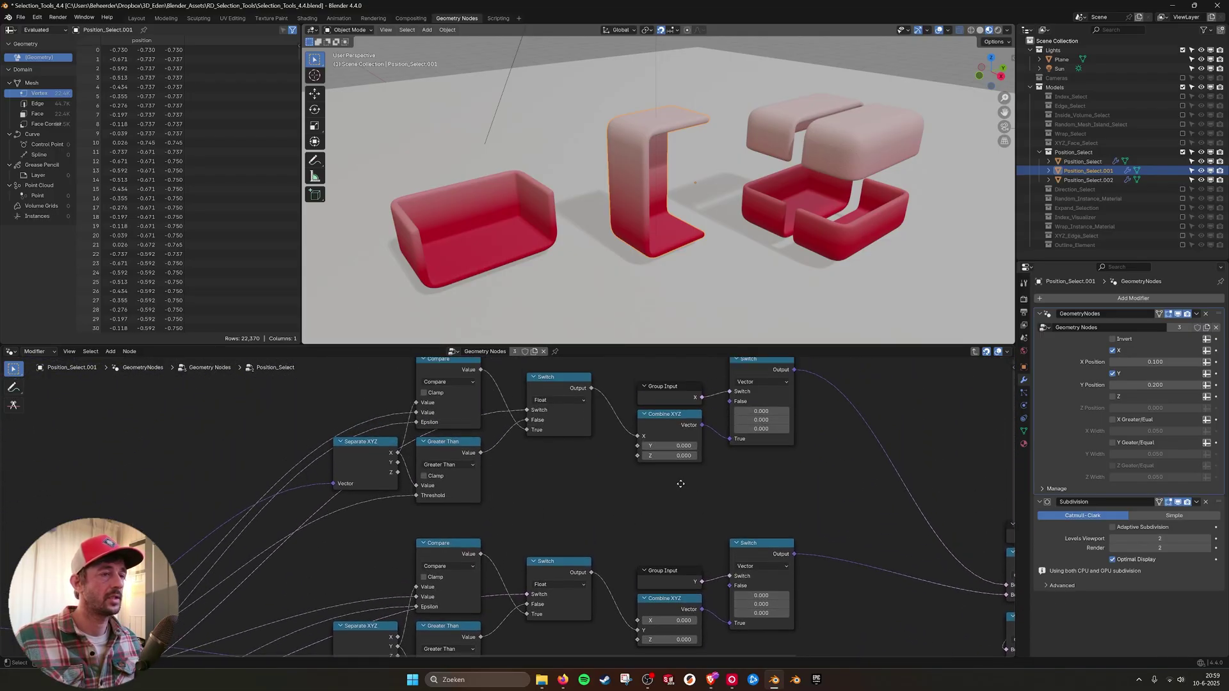
pyautogui.scroll(-2, 484, 584)
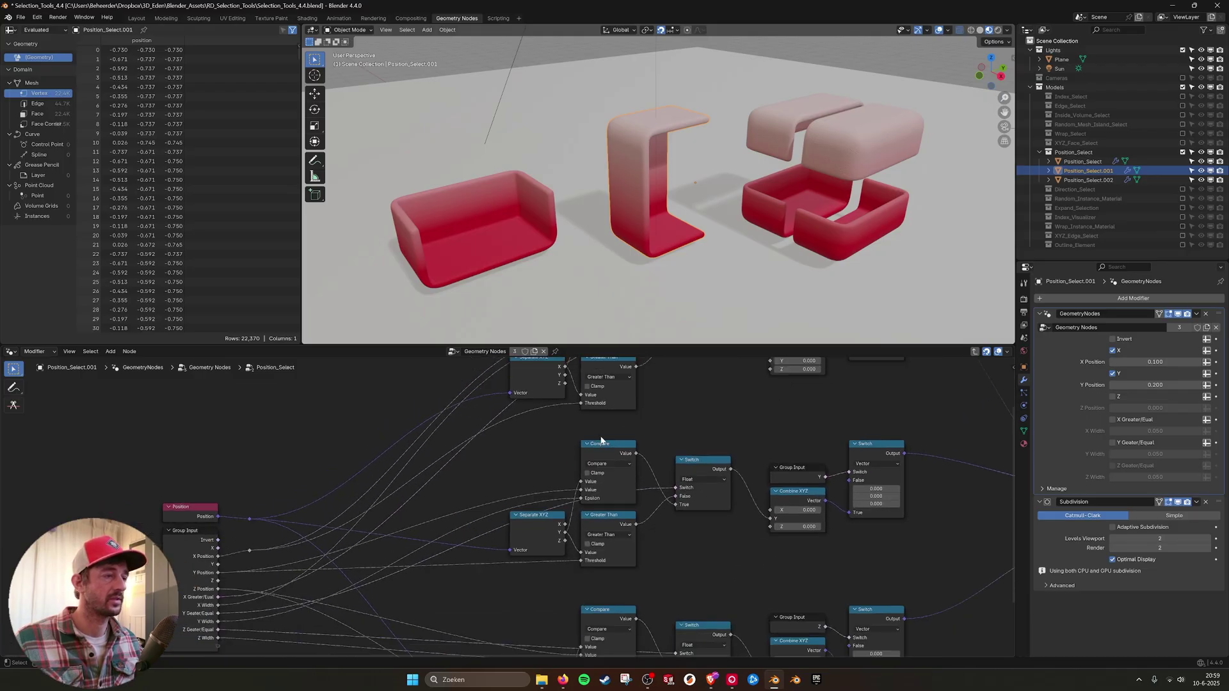
pyautogui.moveTo(446, 499); pyautogui.dragTo(482, 459, button='middle')
pyautogui.scroll(-2, 548, 493)
pyautogui.moveTo(549, 493)
pyautogui.mouseDown(button='middle')
pyautogui.moveTo(567, 497)
pyautogui.moveTo(535, 513)
pyautogui.mouseUp(button='middle')
# Step: Enlarge the node editor over the 3D viewport and examine where the main Group Input node's sockets connect
pyautogui.moveTo(627, 346); pyautogui.dragTo(627, 69)
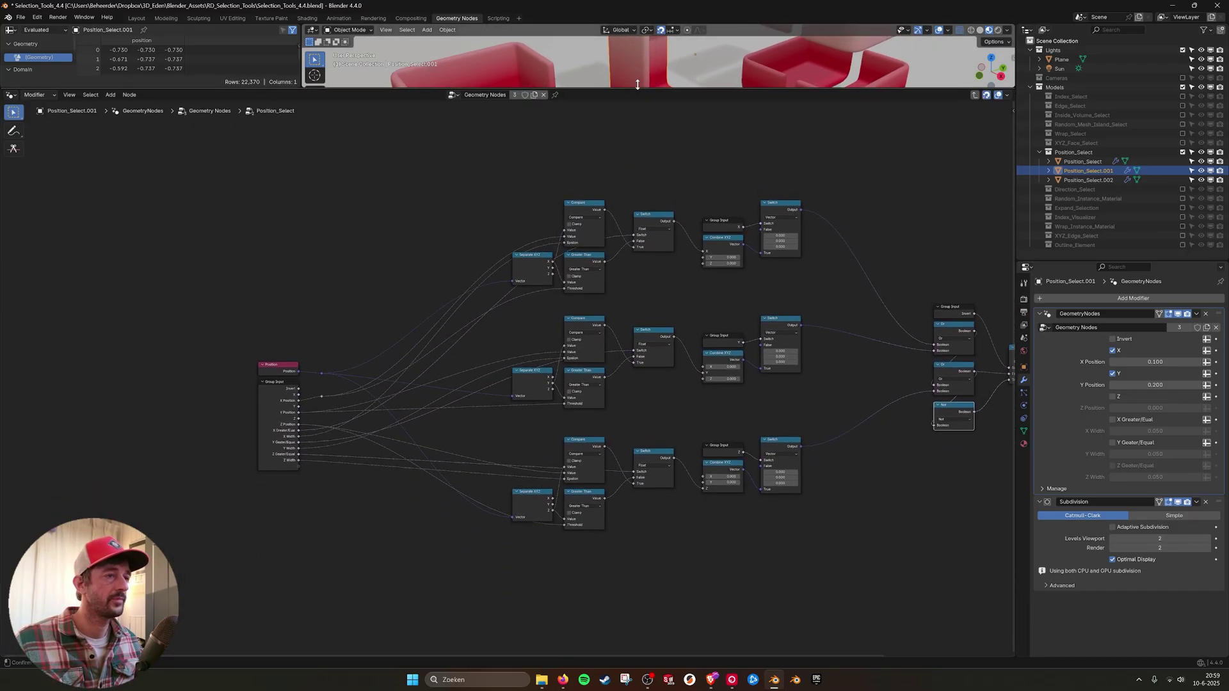
pyautogui.scroll(2, 585, 225)
pyautogui.moveTo(585, 226); pyautogui.dragTo(616, 263, button='middle')
pyautogui.scroll(1, 616, 262)
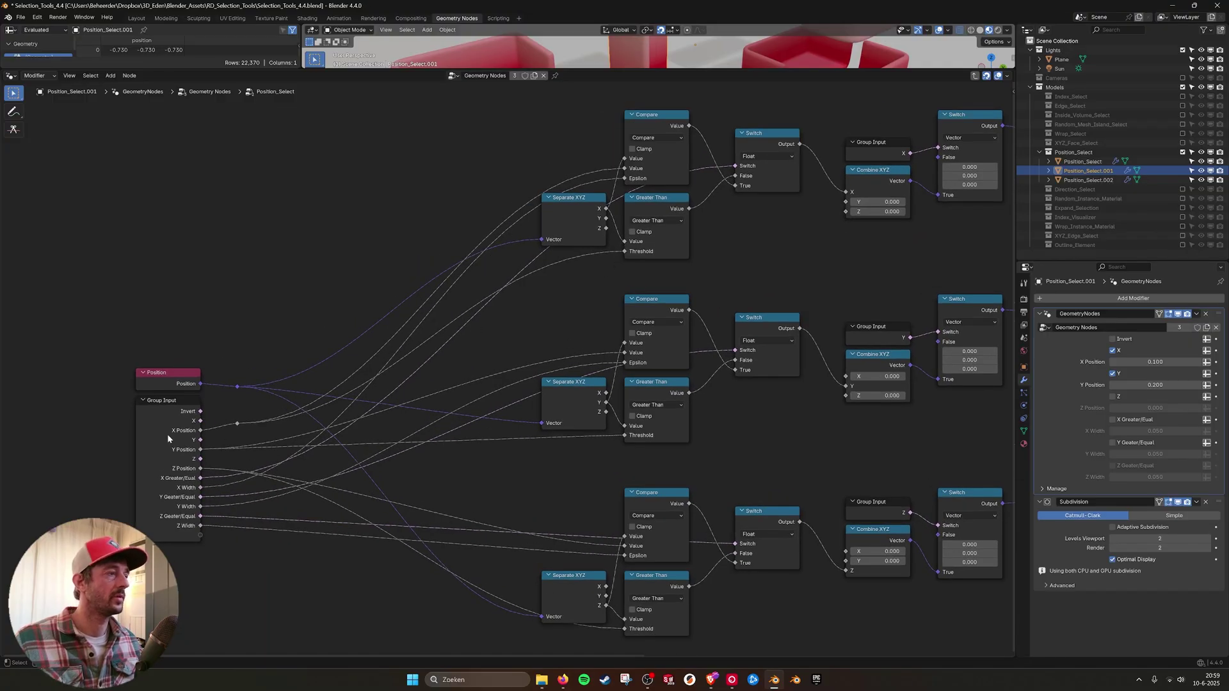
pyautogui.click(161, 399)
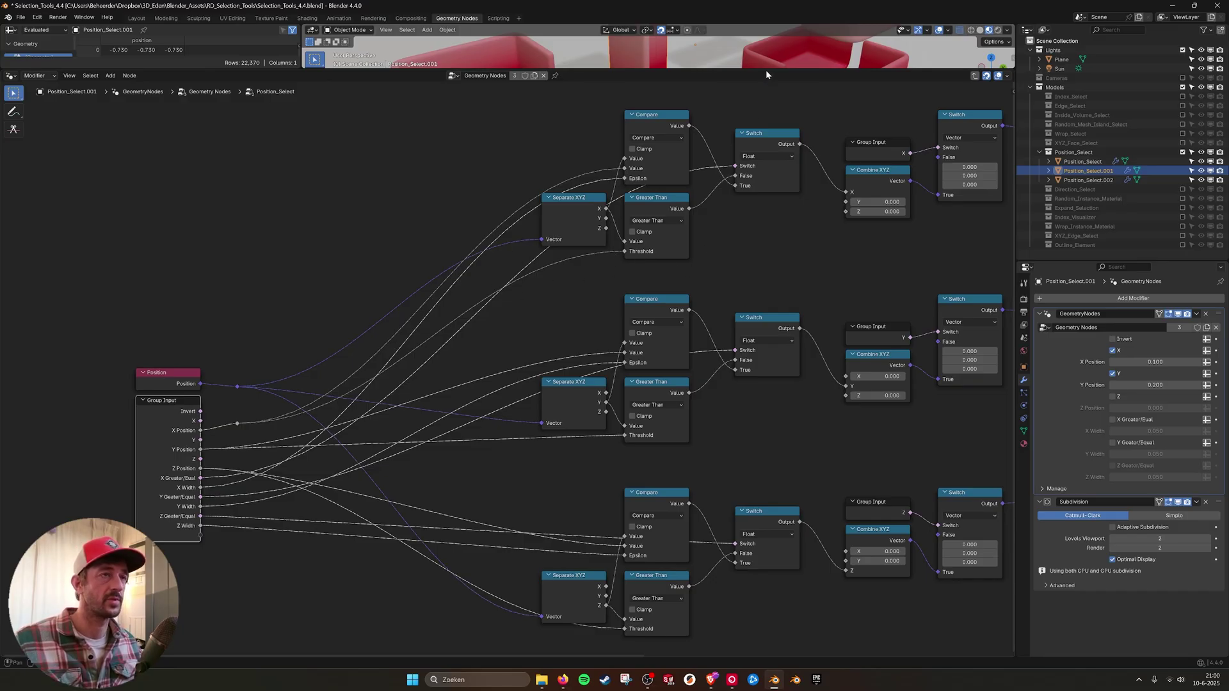
# Step: Return to the parent node tree, restore the 3D viewport's height, and frame all the nodes
pyautogui.press('Home')
pyautogui.click(974, 75)
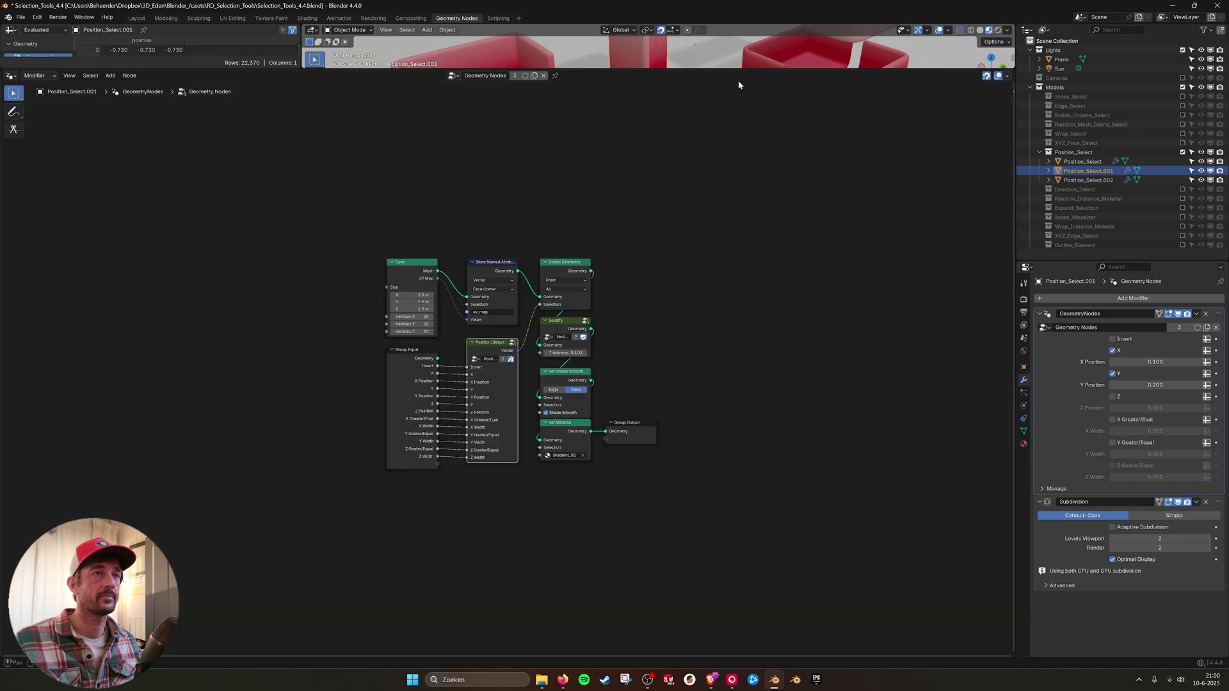
pyautogui.moveTo(758, 67); pyautogui.dragTo(727, 337)
pyautogui.press('Home')
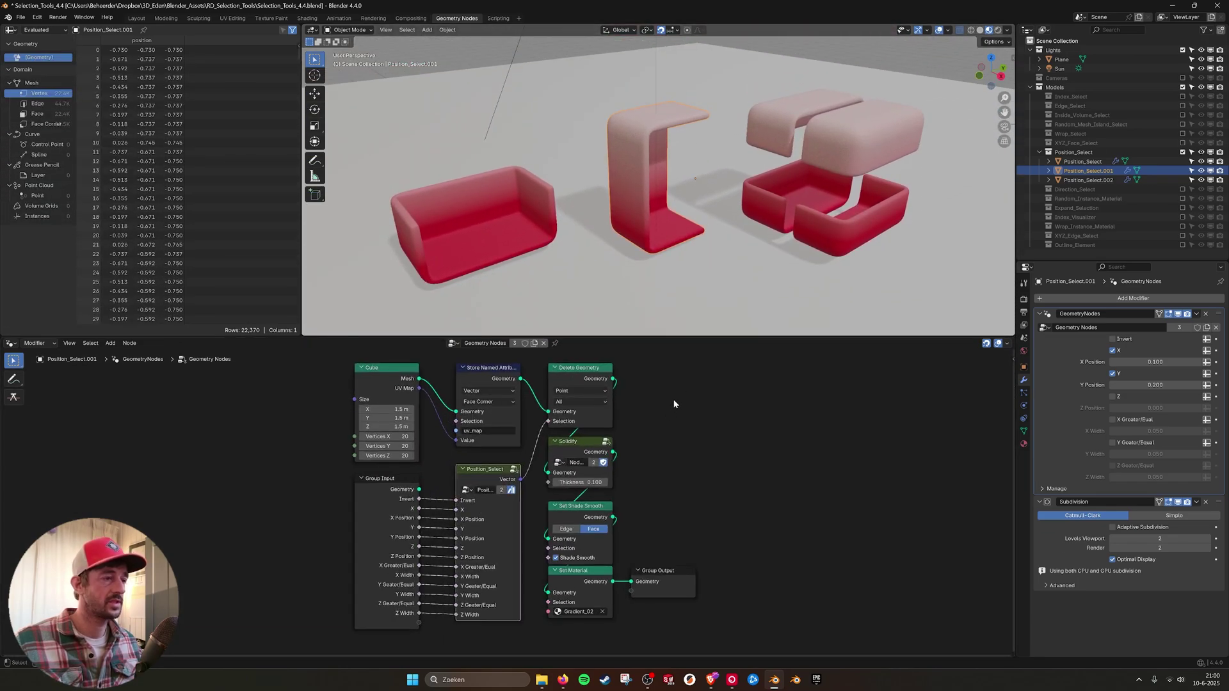
# Step: Show the Direction_Select collection in place of Position_Select and select the middle sphere Plane.001 with its whole node tree in view
pyautogui.click(1182, 152)
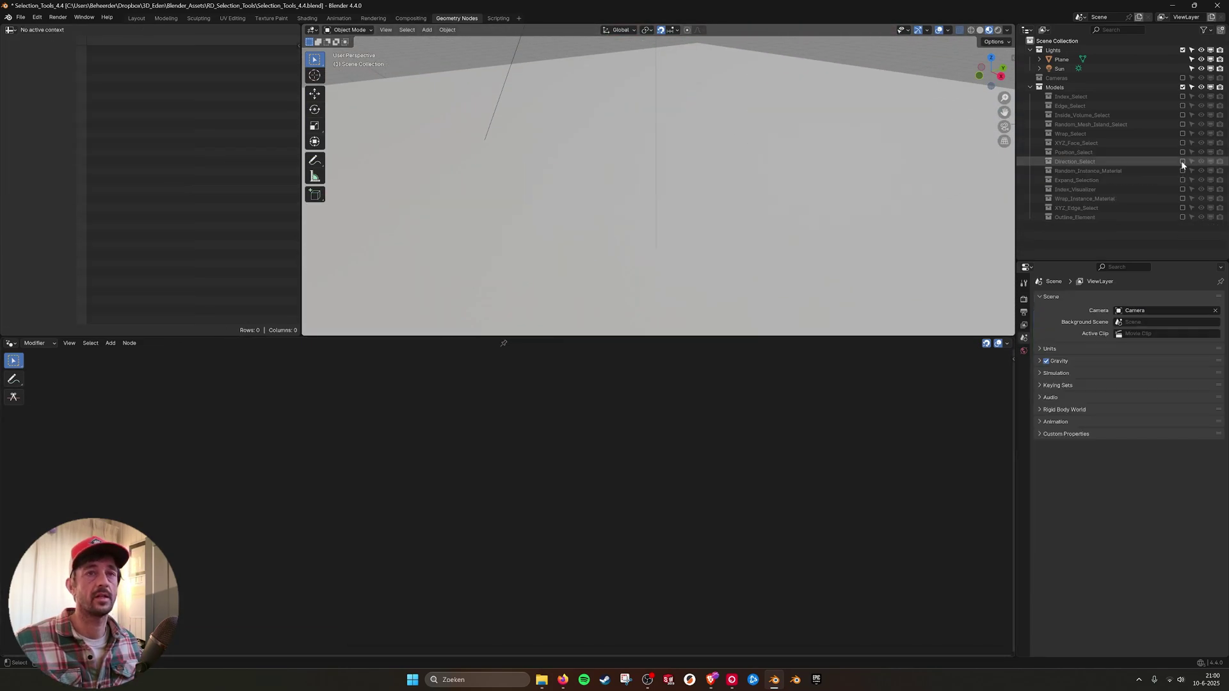
pyautogui.click(1183, 161)
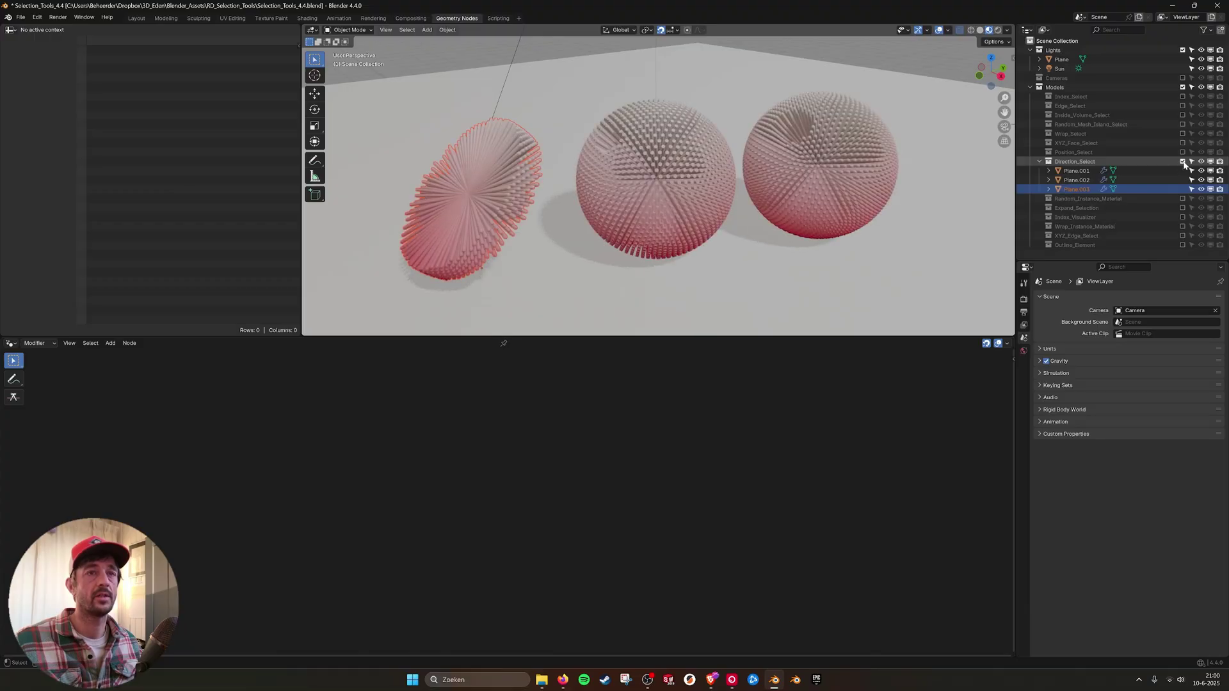
pyautogui.click(677, 186)
pyautogui.press('Home')
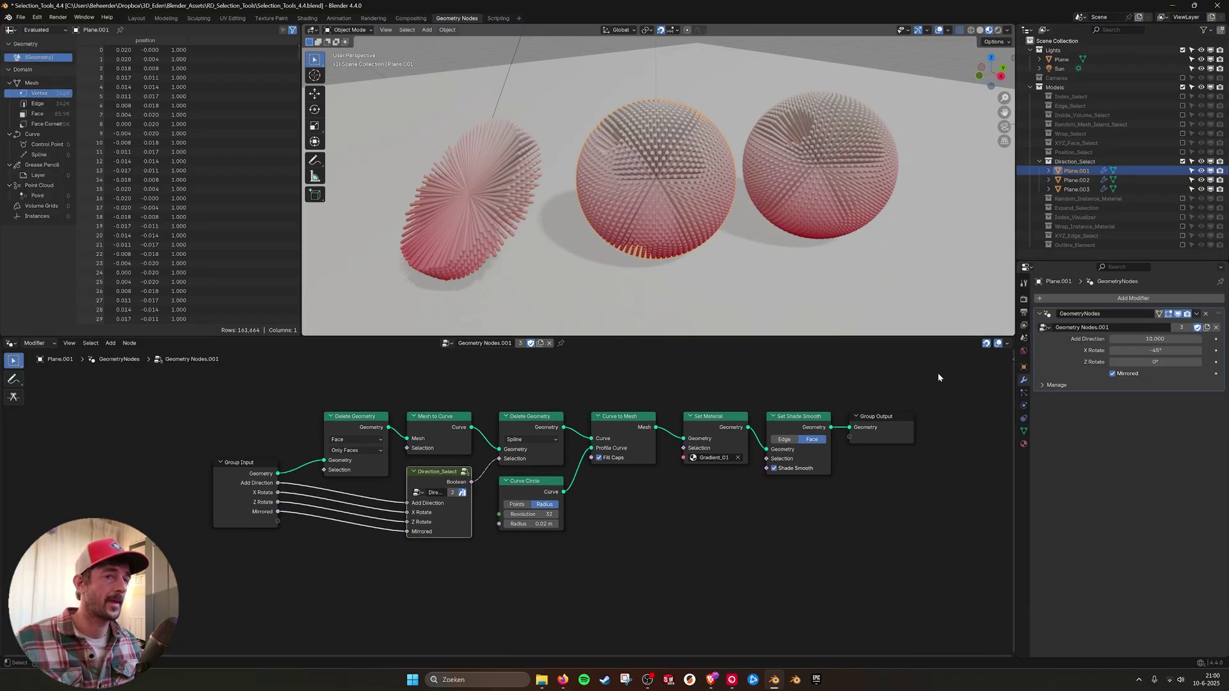
# Step: Compare the Geometry Nodes modifier settings of all three spheres, ending with the middle sphere Plane.001 selected
pyautogui.scroll(2, 852, 236)
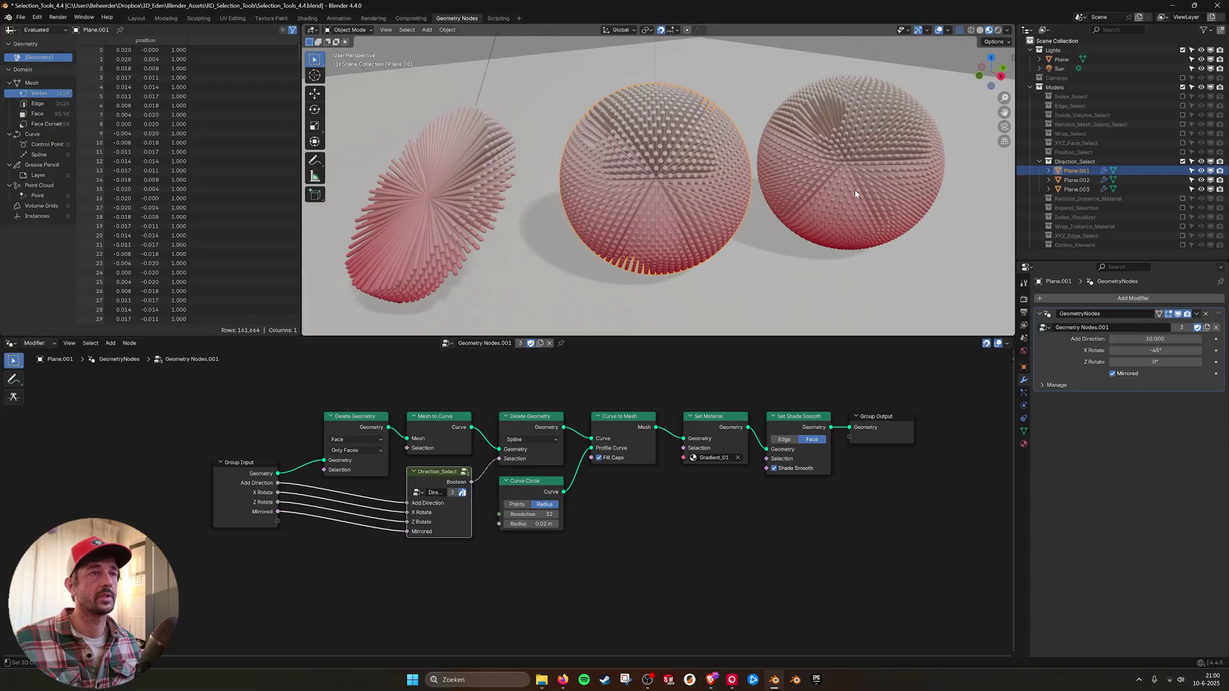
pyautogui.click(426, 202)
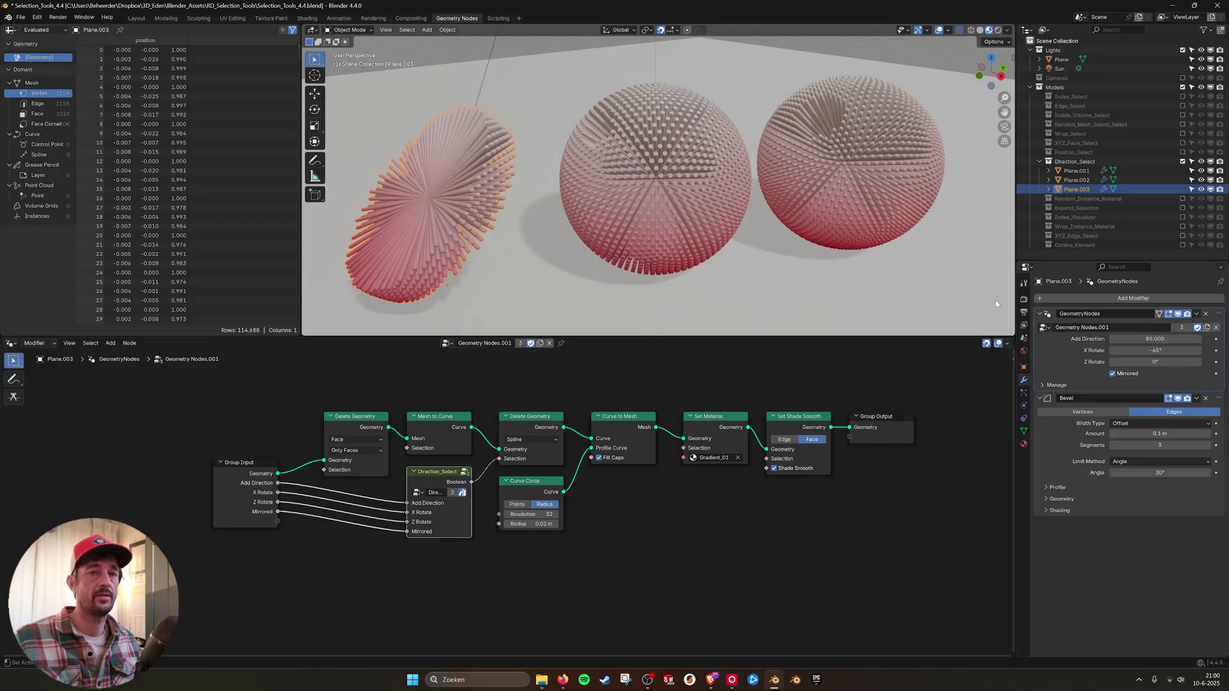
pyautogui.click(666, 195)
pyautogui.click(836, 198)
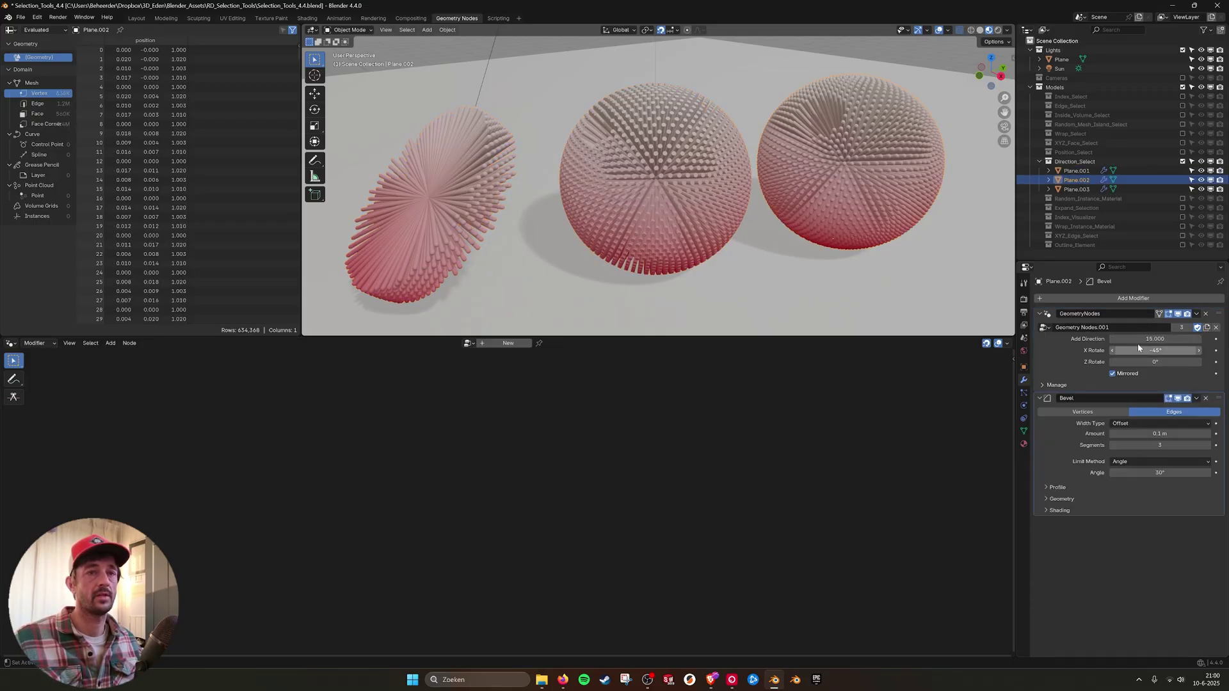
pyautogui.click(637, 162)
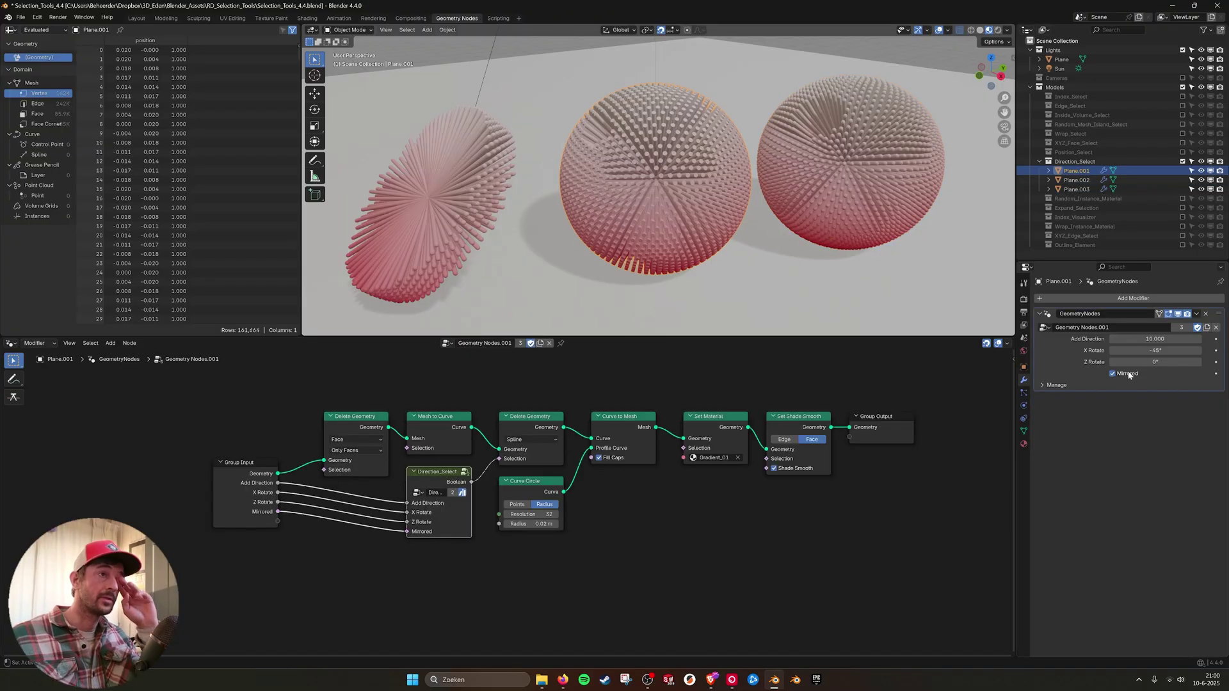
# Step: Set the middle sphere's Add Direction to 80 and its X Rotate to 0°
pyautogui.click(1152, 339)
pyautogui.write('80')
pyautogui.press('Return')
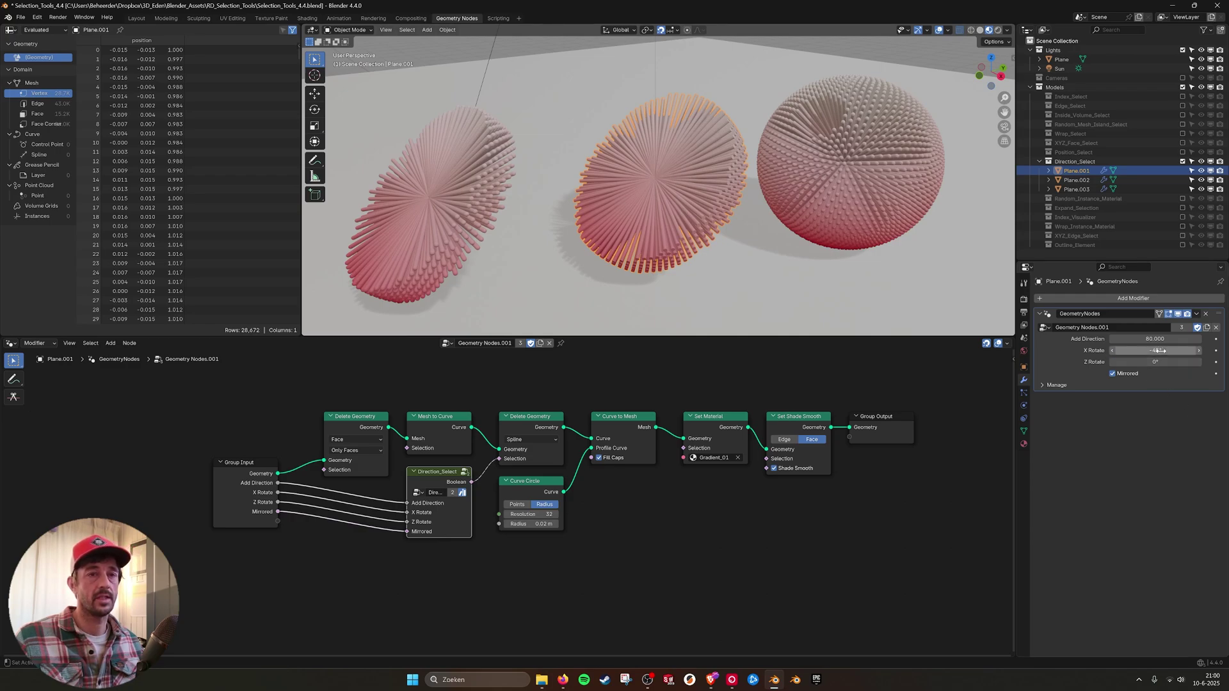
pyautogui.click(1160, 350)
pyautogui.write('0')
pyautogui.press('Return')
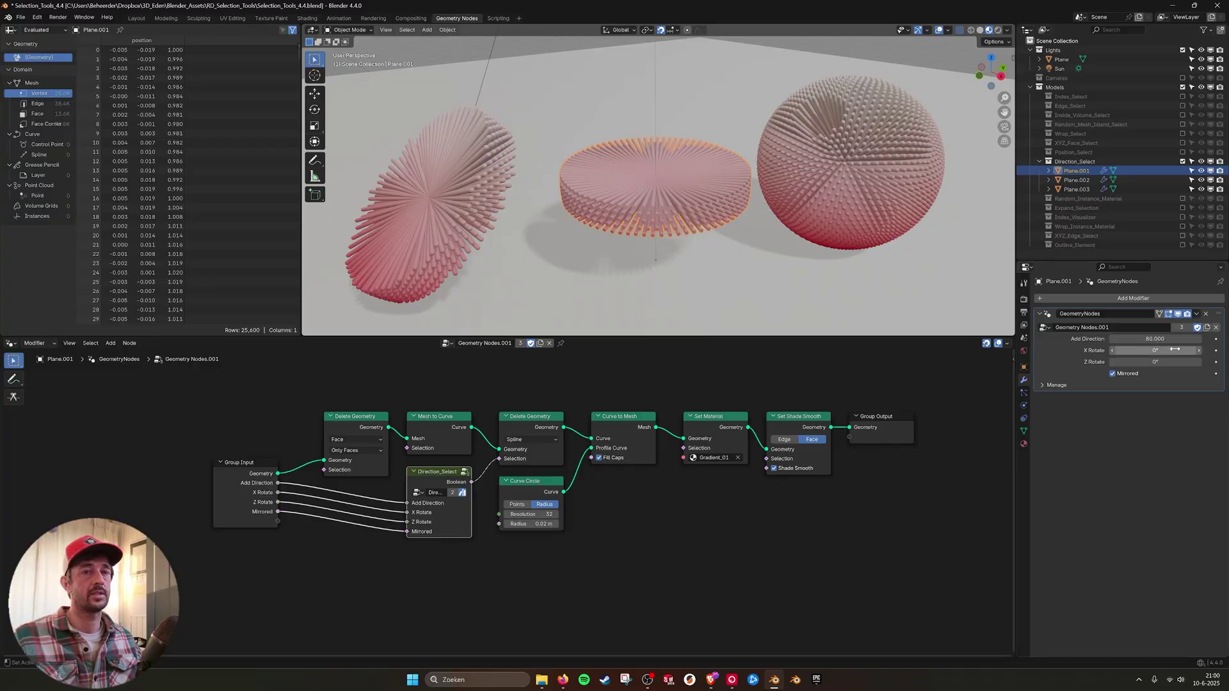
# Step: Try an Add Direction of 10 on the middle sphere and settle on 40
pyautogui.click(1156, 338)
pyautogui.write('10')
pyautogui.press('Return')
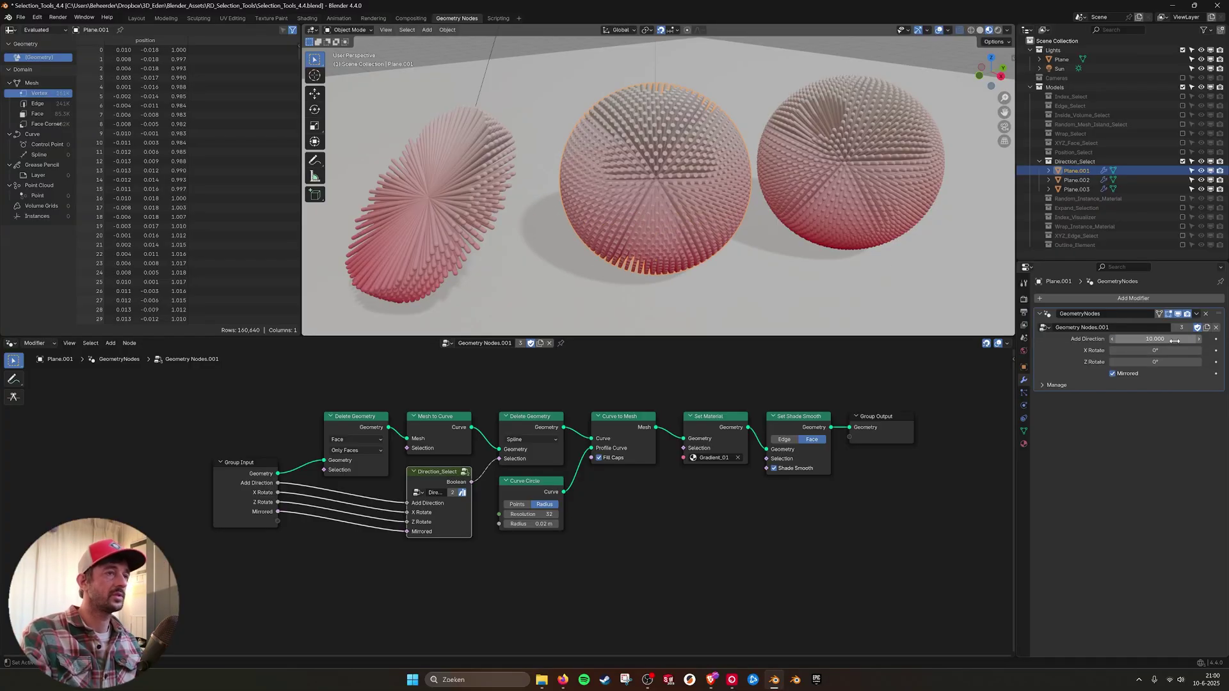
pyautogui.click(1174, 339)
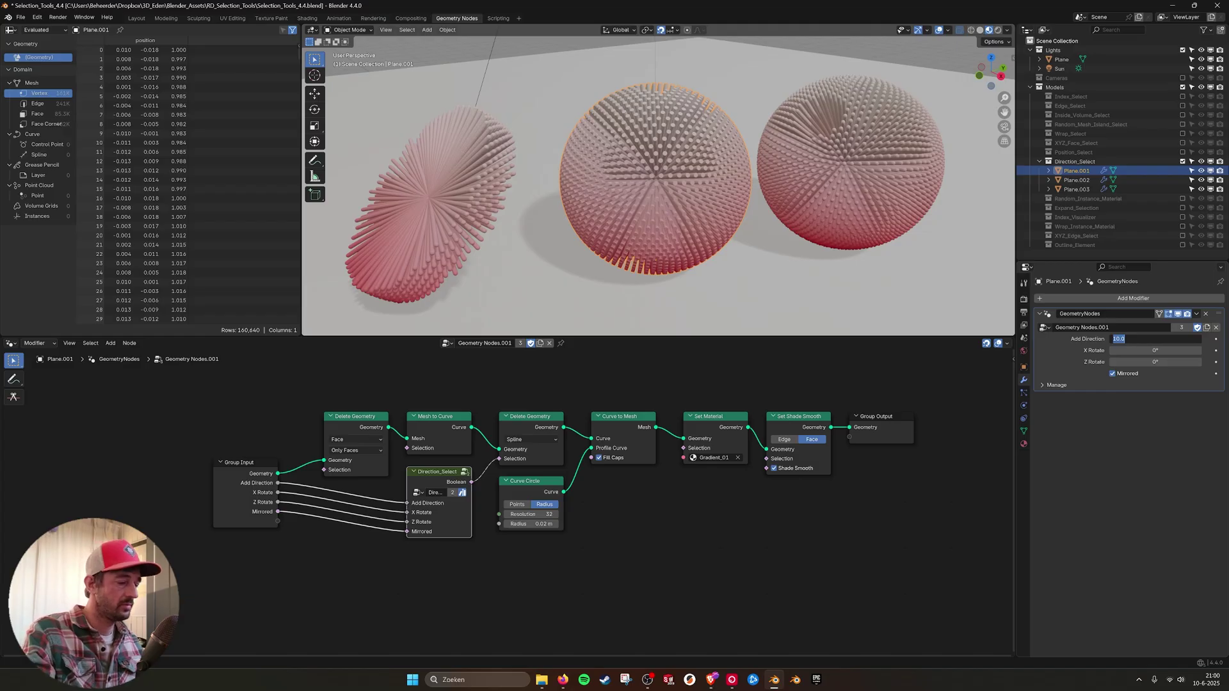
pyautogui.write('40')
pyautogui.press('Return')
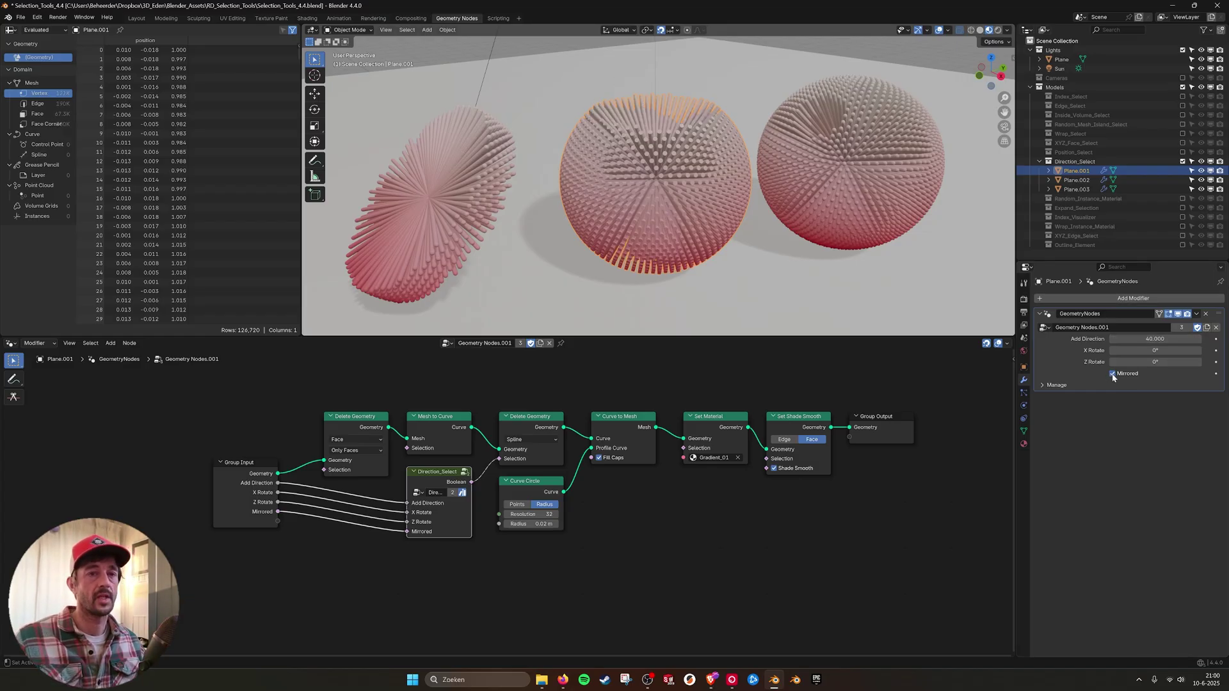
# Step: Examine the openings at the middle sphere's poles and turn off its Mirrored option
pyautogui.moveTo(829, 237); pyautogui.dragTo(717, 258, button='middle')
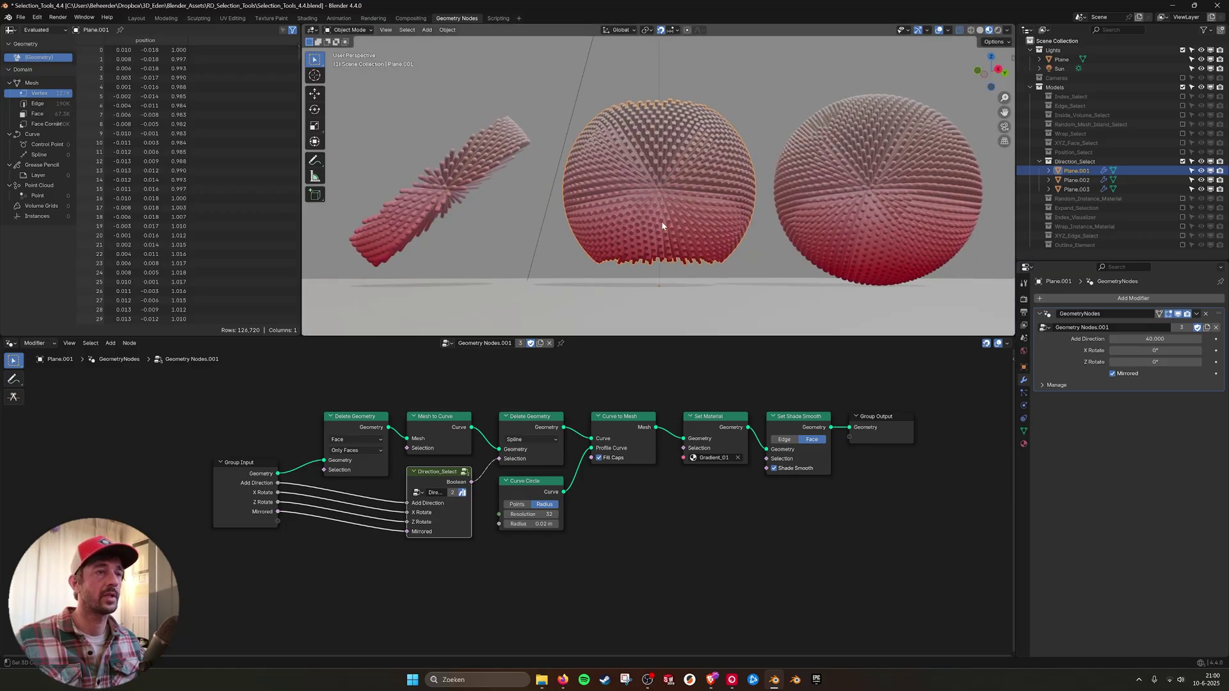
pyautogui.click(1113, 374)
pyautogui.moveTo(722, 180)
pyautogui.mouseDown(button='middle')
pyautogui.moveTo(736, 224)
pyautogui.moveTo(708, 213)
pyautogui.moveTo(700, 180)
pyautogui.mouseUp(button='middle')
# Step: Open the Direction_Select node group and review its Curve Tangent node and both Vector Rotate nodes
pyautogui.scroll(3, 478, 464)
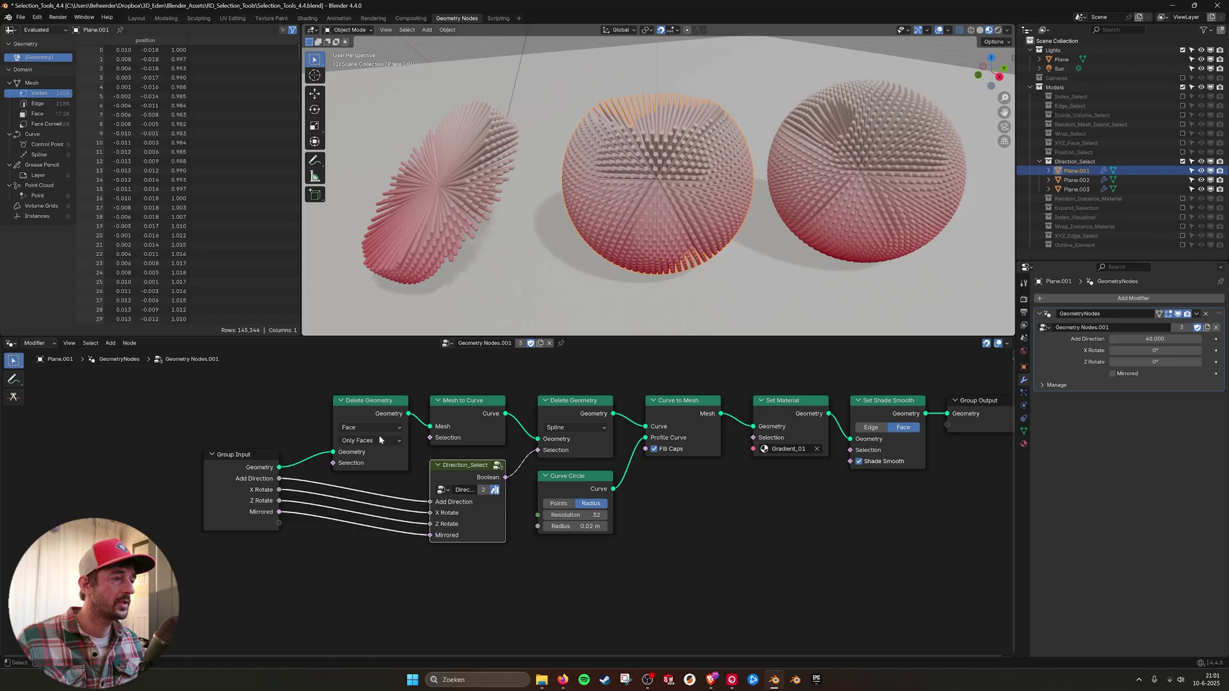
pyautogui.click(497, 468)
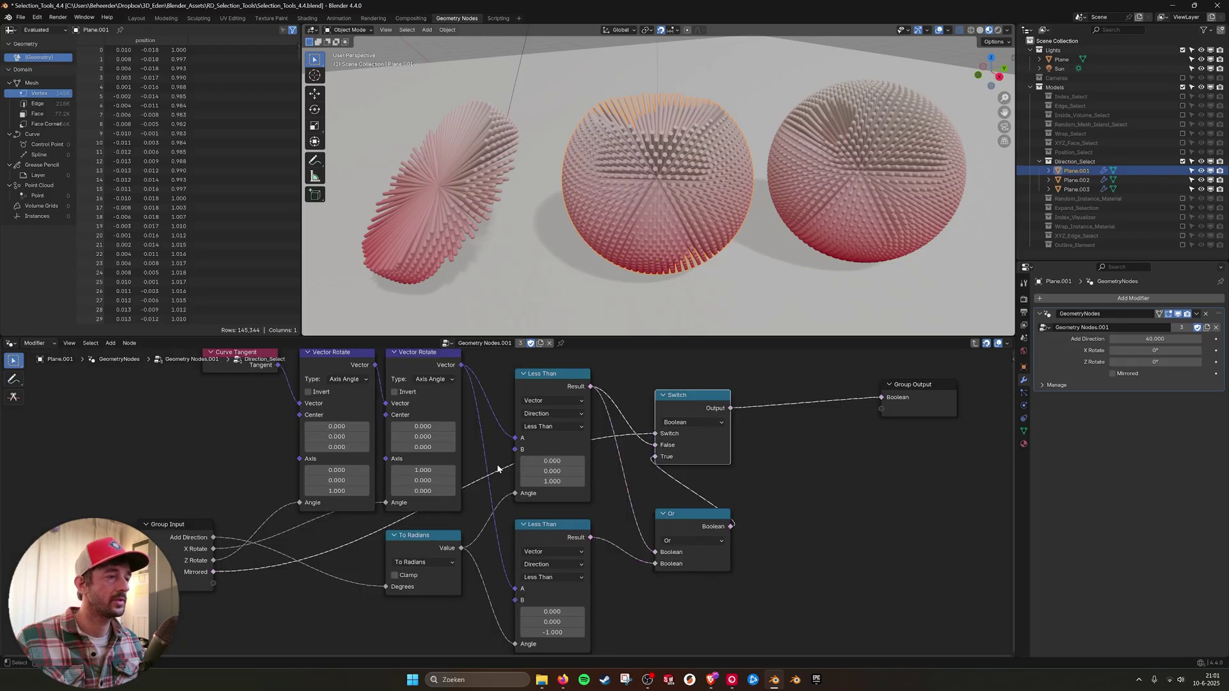
pyautogui.scroll(-2, 570, 466)
pyautogui.scroll(4, 544, 465)
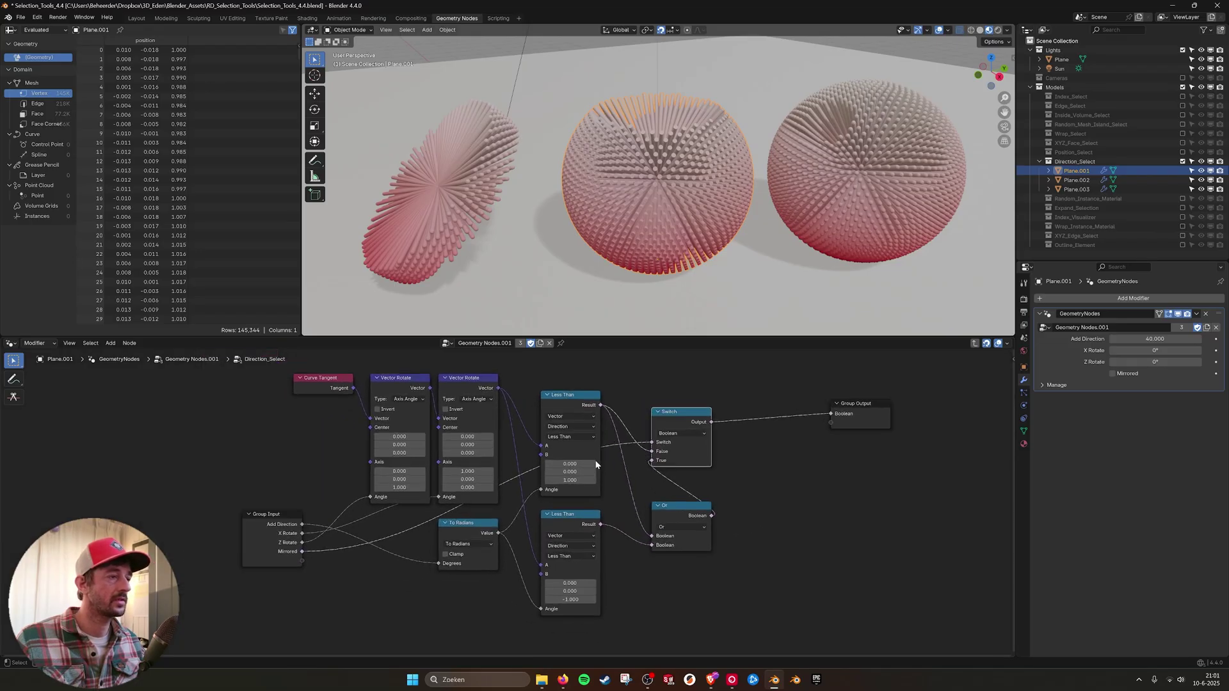
pyautogui.click(311, 379)
pyautogui.click(396, 380)
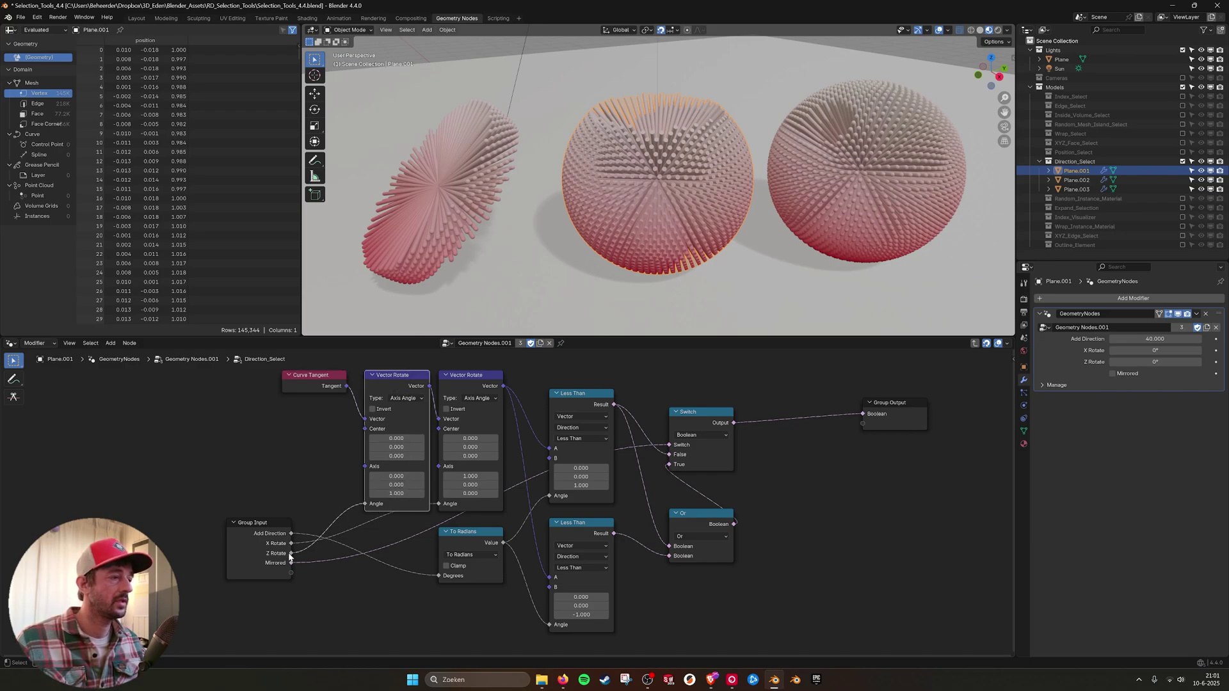
pyautogui.click(464, 376)
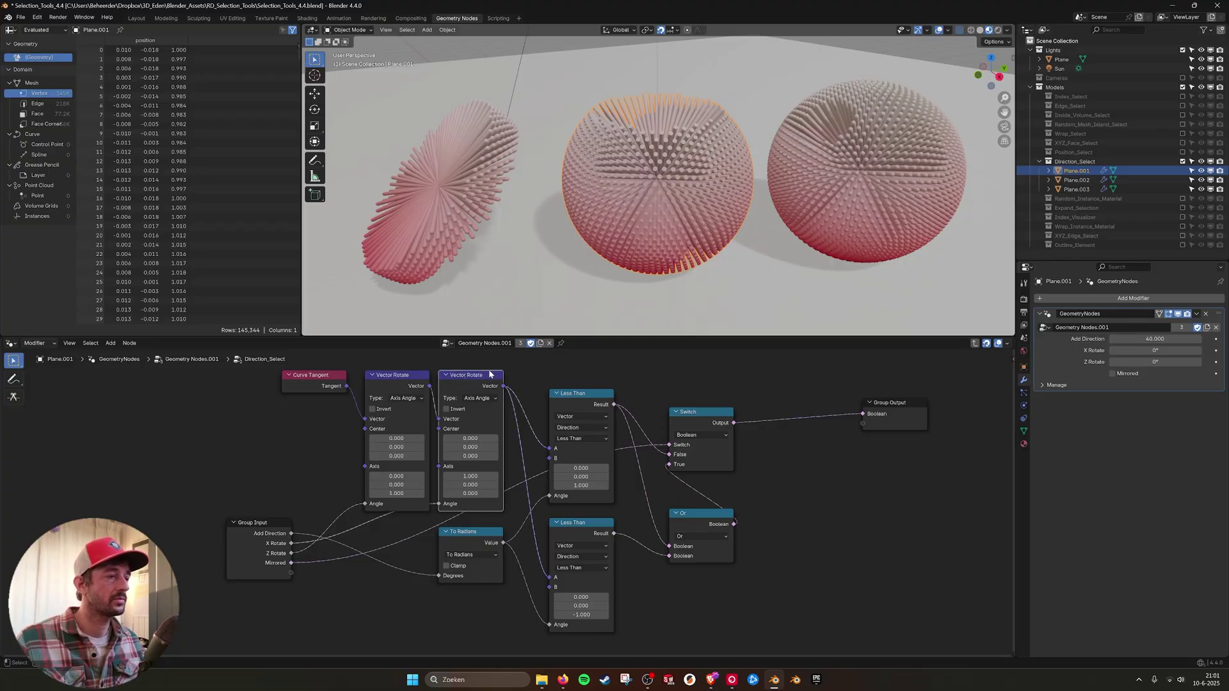
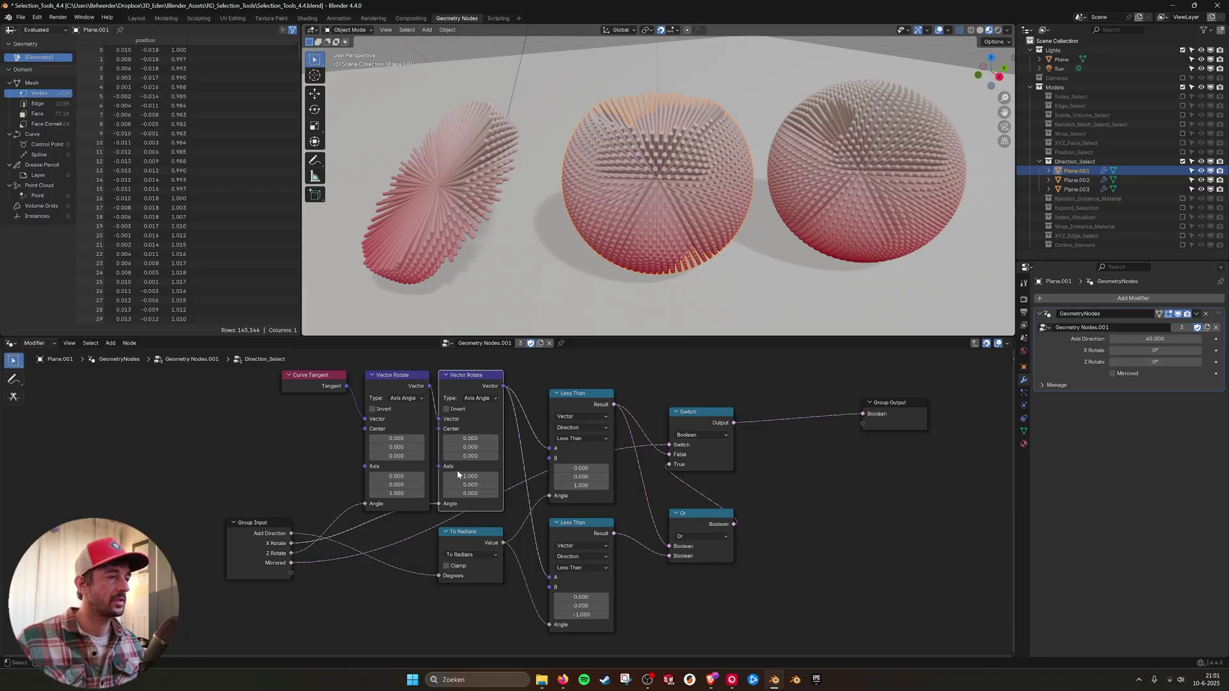
# Step: Review how the To Radians node, both Less Than direction comparisons and the Switch node make the selection
pyautogui.click(588, 395)
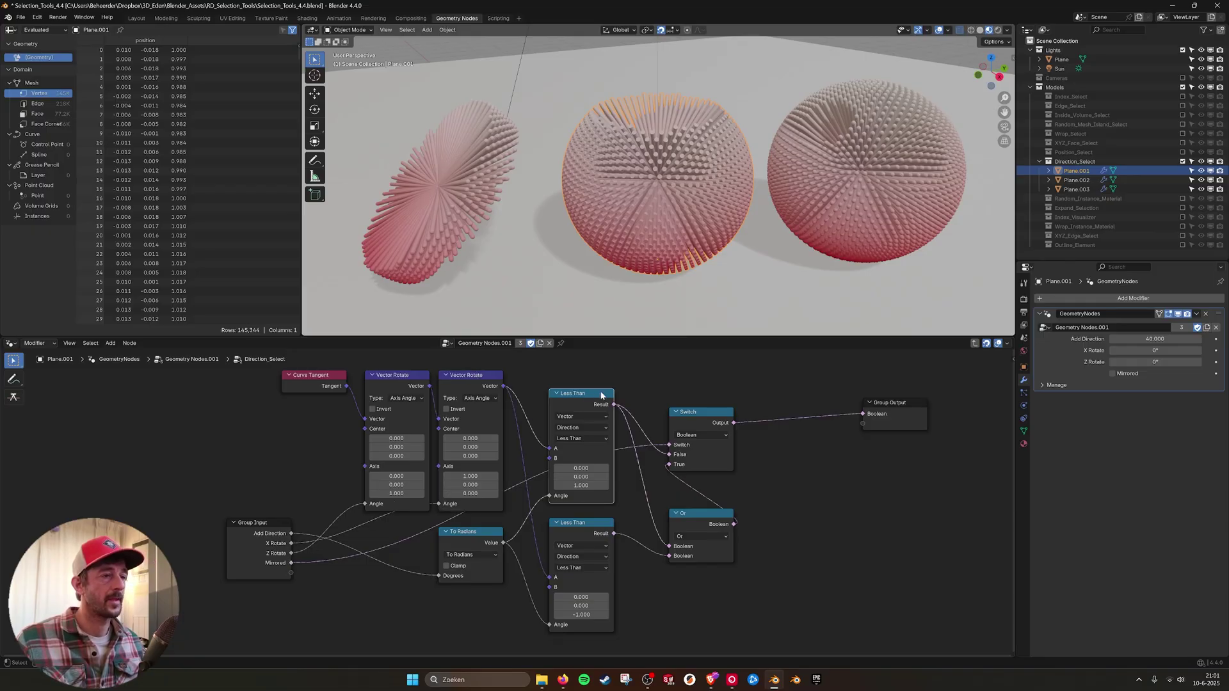
pyautogui.click(483, 536)
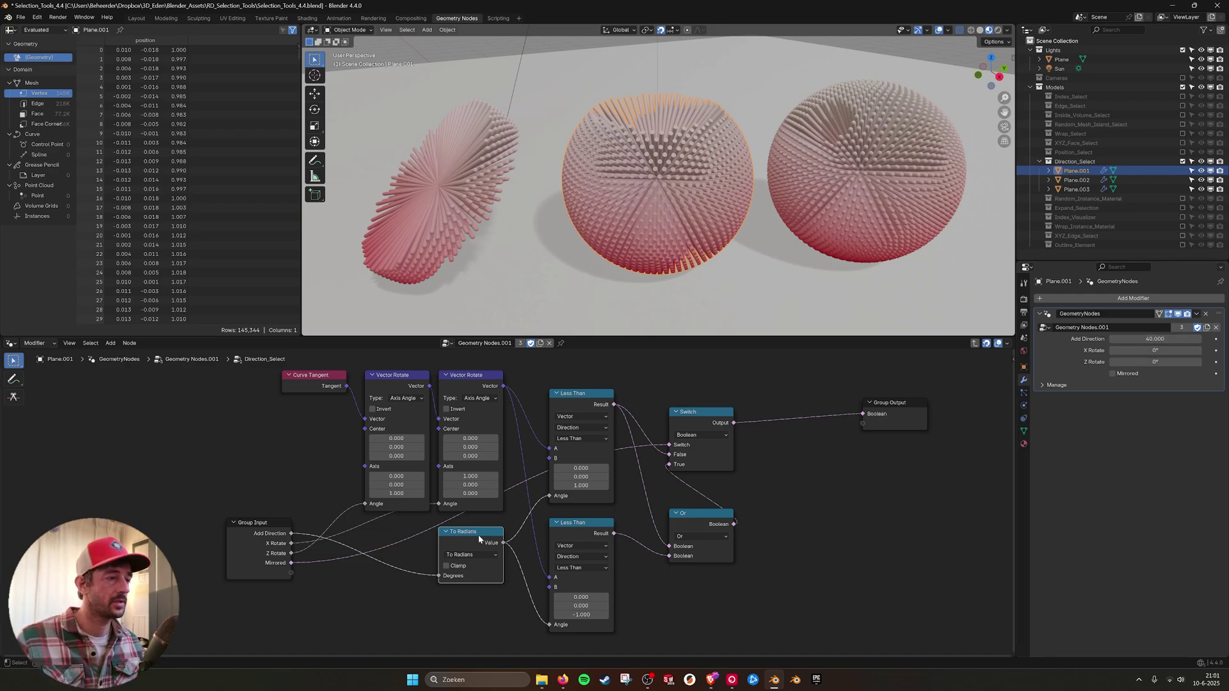
pyautogui.moveTo(576, 398); pyautogui.dragTo(588, 421)
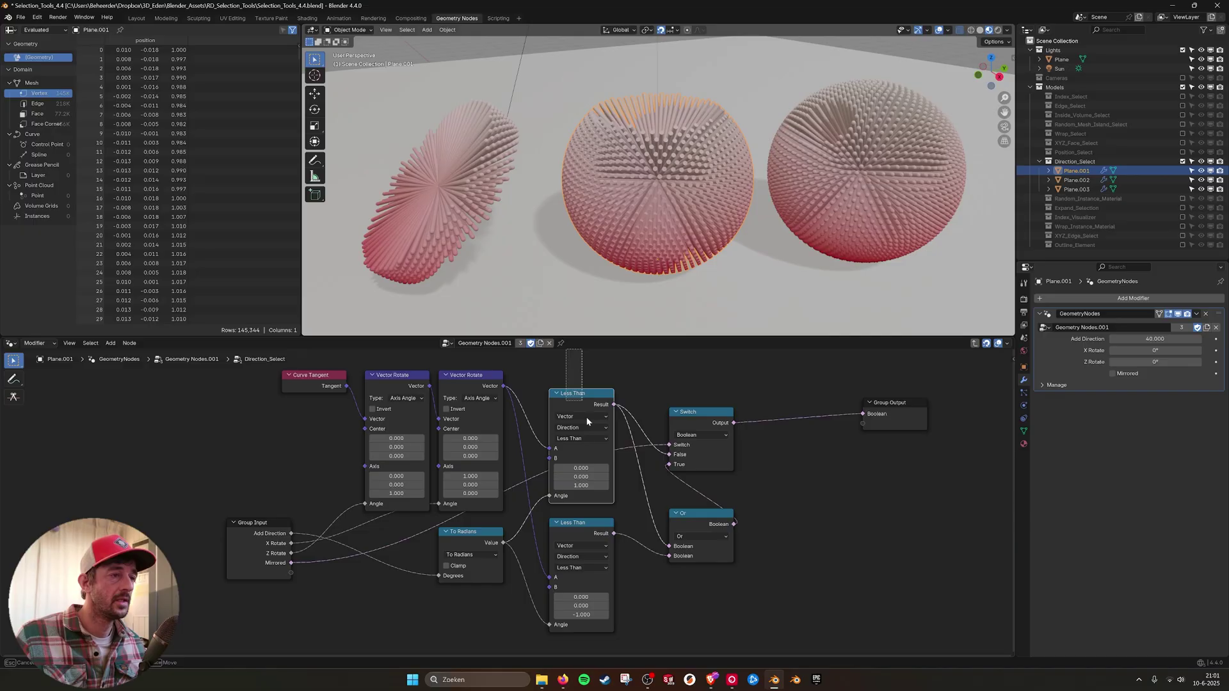
pyautogui.click(587, 530)
pyautogui.click(666, 602)
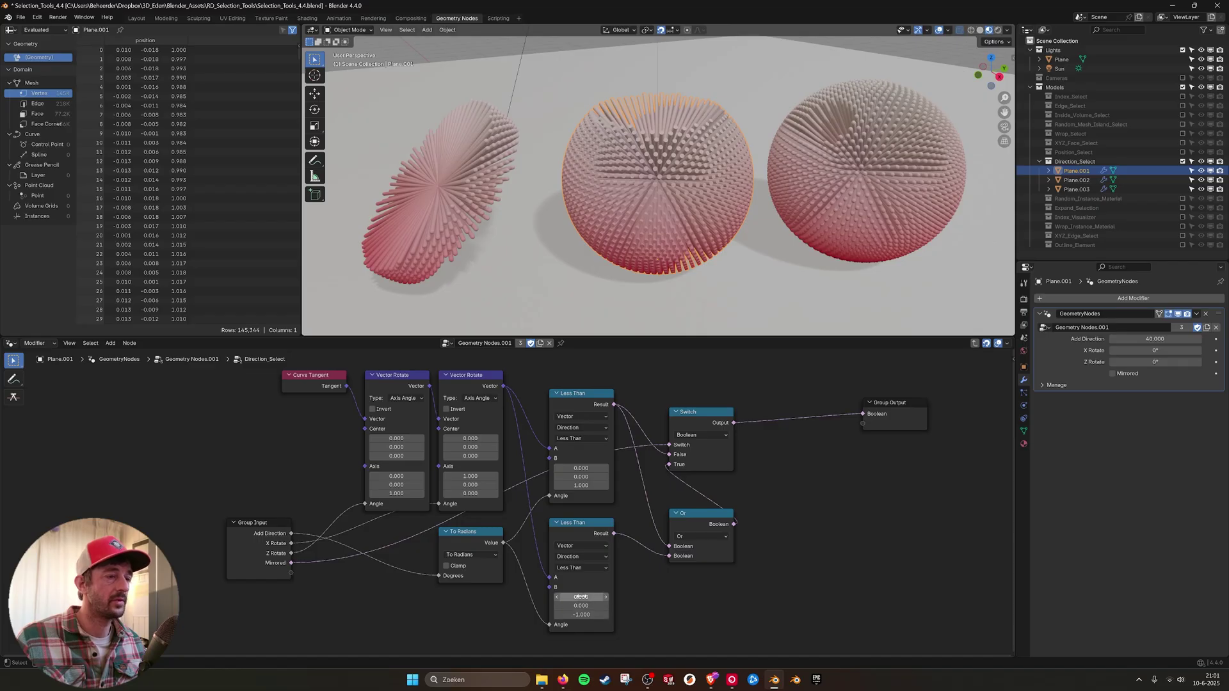
pyautogui.click(700, 420)
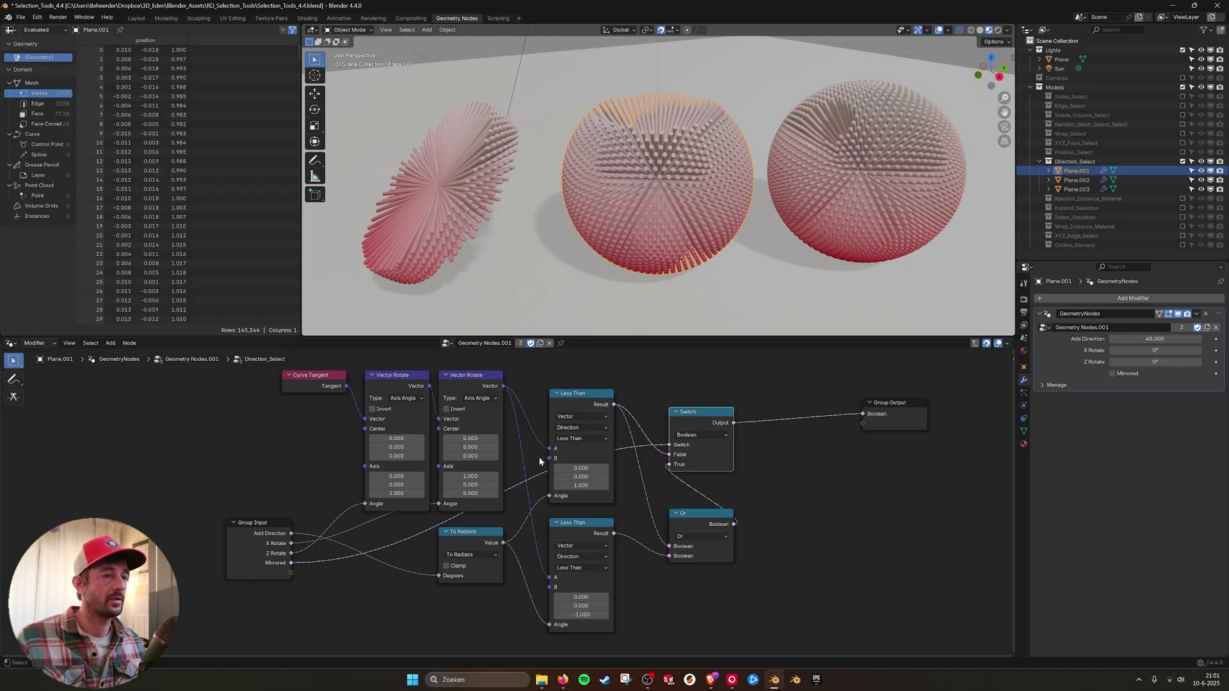
pyautogui.click(583, 398)
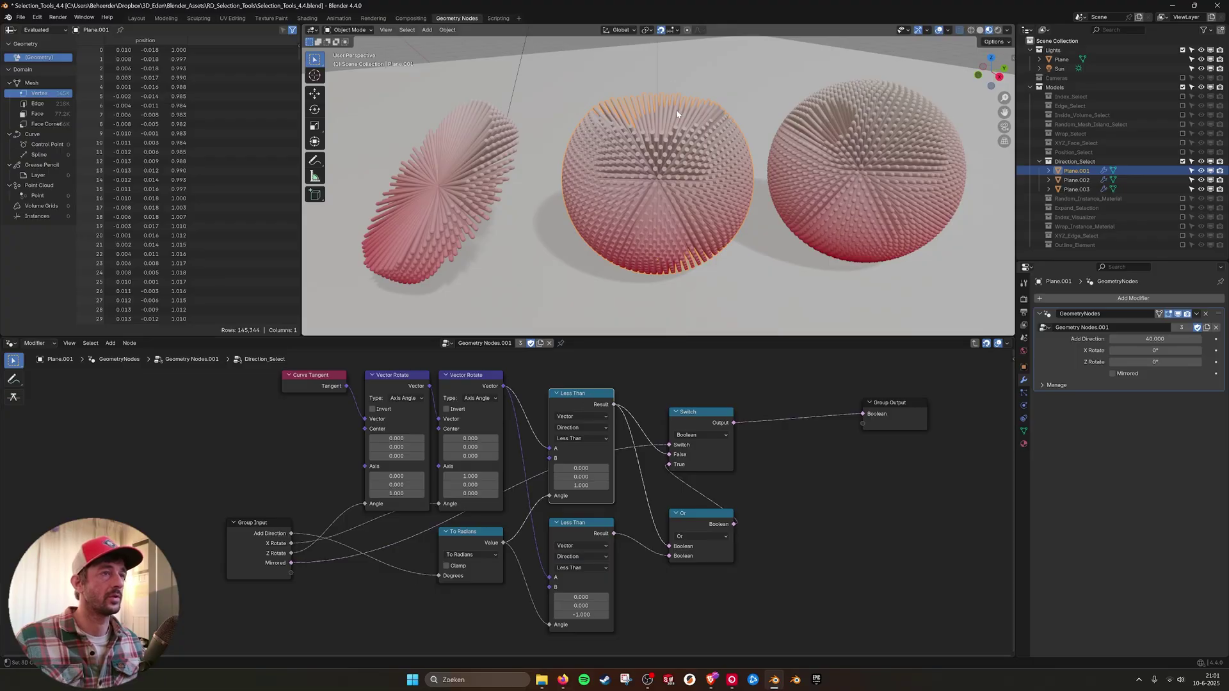
# Step: Move the Group Output node closer to the Switch node, and return to the parent node tree with all nodes framed
pyautogui.moveTo(743, 459); pyautogui.dragTo(734, 457, button='middle')
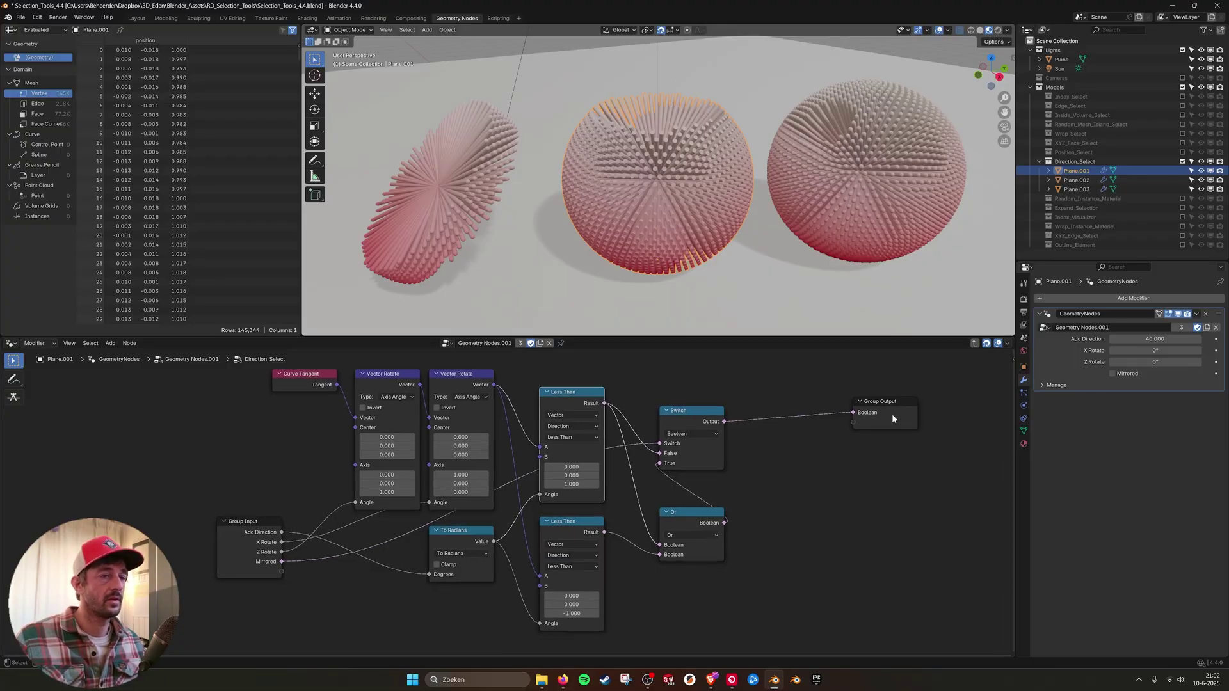
pyautogui.moveTo(892, 414); pyautogui.dragTo(809, 426)
pyautogui.click(221, 402)
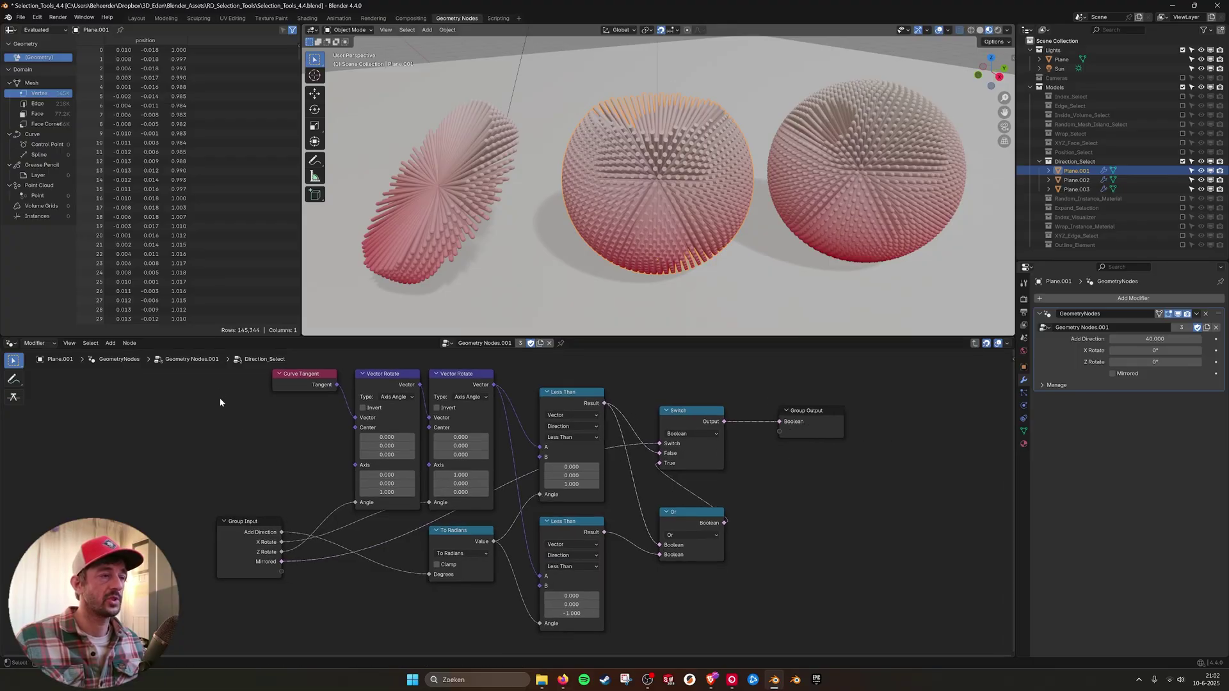
pyautogui.click(976, 344)
pyautogui.press('Home')
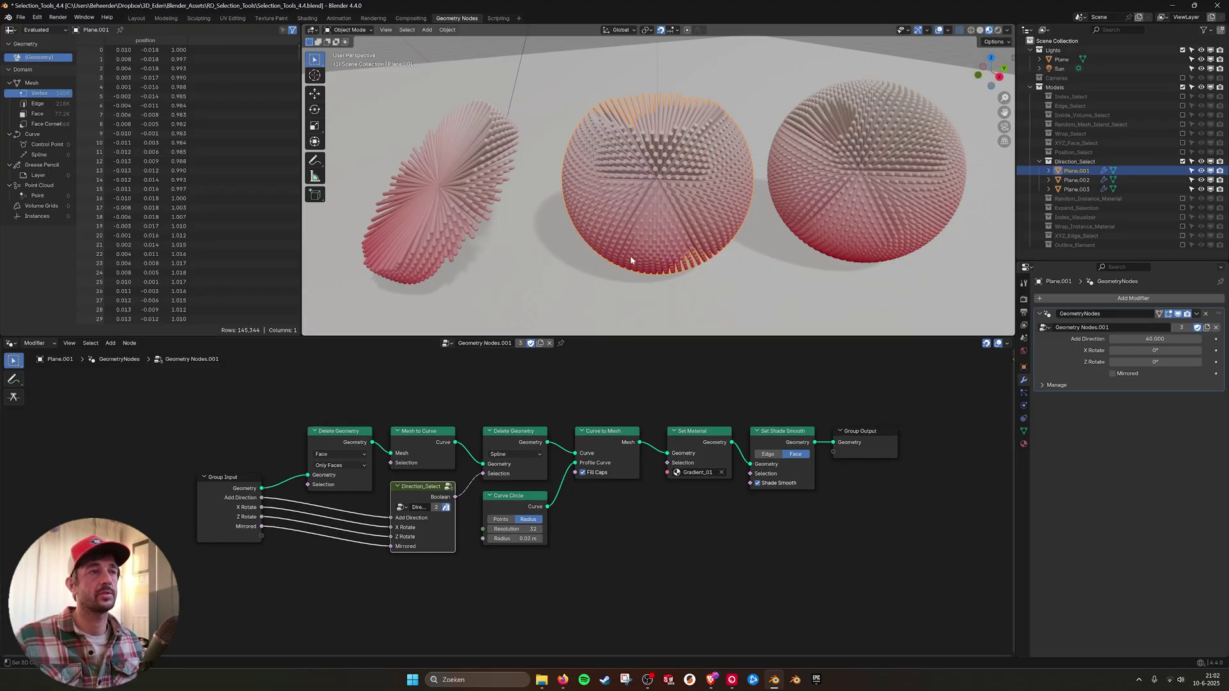
# Step: Show the Random_Instance_Material collection in place of Direction_Select and select its wall of coloured balls, Index_Select.003
pyautogui.click(1183, 162)
pyautogui.click(1183, 171)
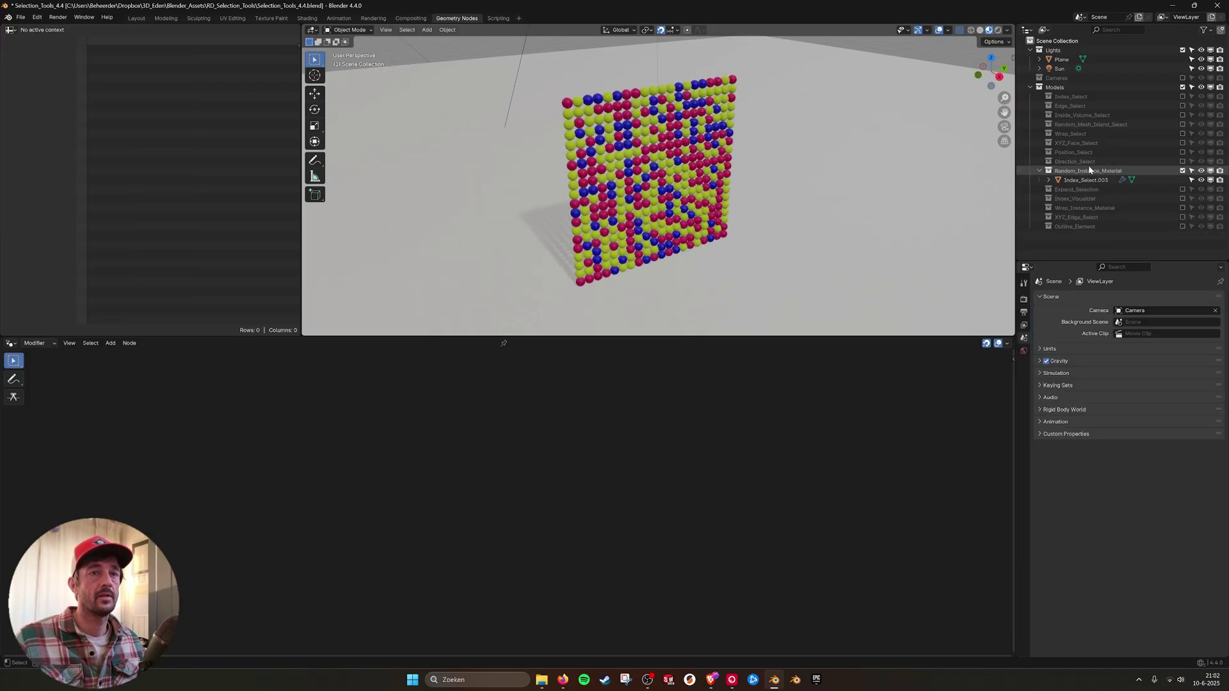
pyautogui.click(670, 173)
# Step: Open the Random_Instance_Material node group and review its first Random Value and Index nodes
pyautogui.moveTo(389, 418); pyautogui.dragTo(676, 495, button='middle')
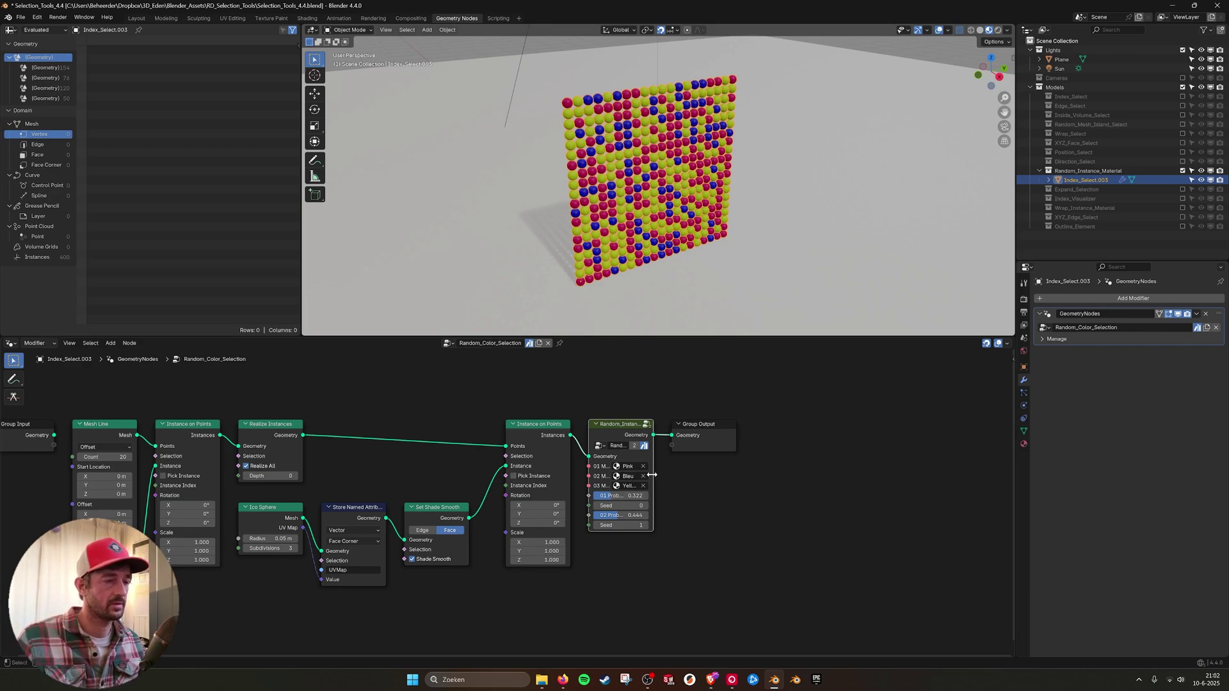
pyautogui.click(647, 425)
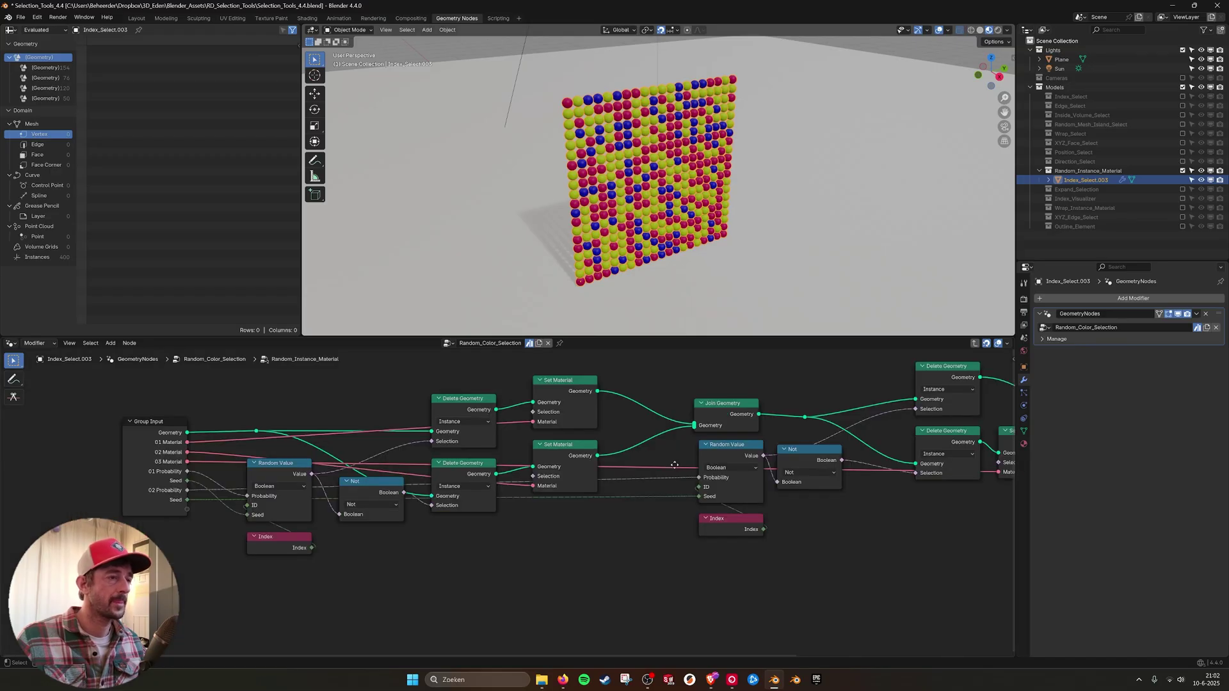
pyautogui.moveTo(675, 465); pyautogui.dragTo(395, 472, button='middle')
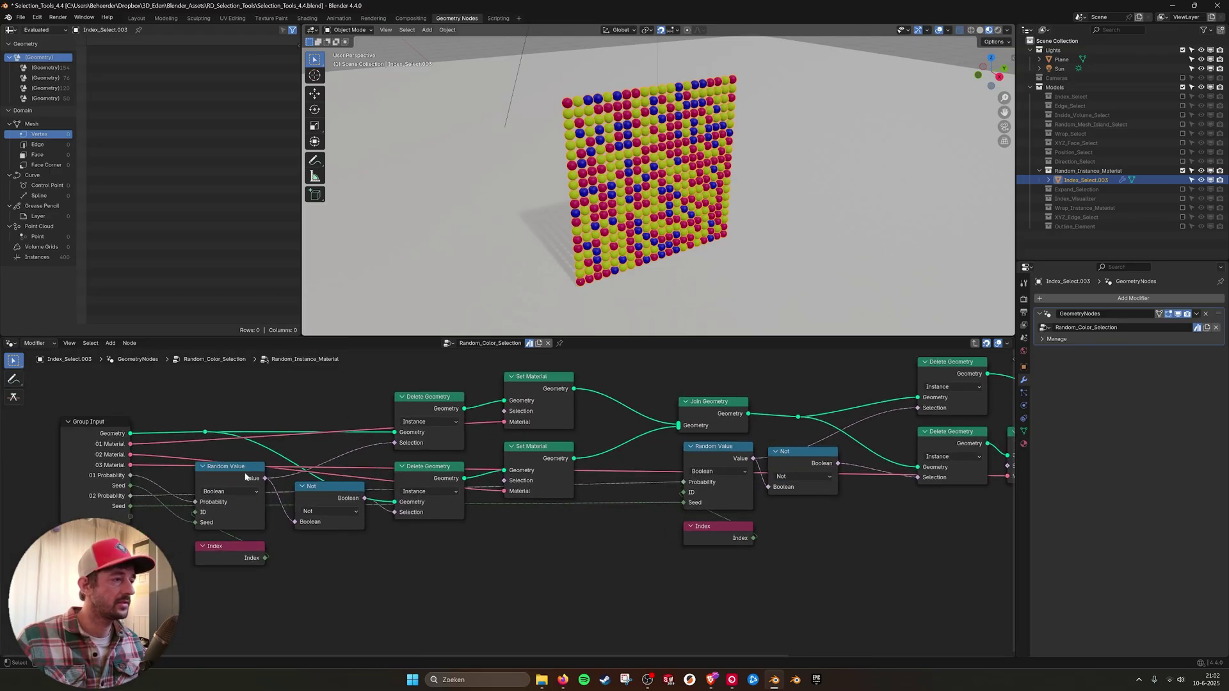
pyautogui.scroll(-2, 245, 477)
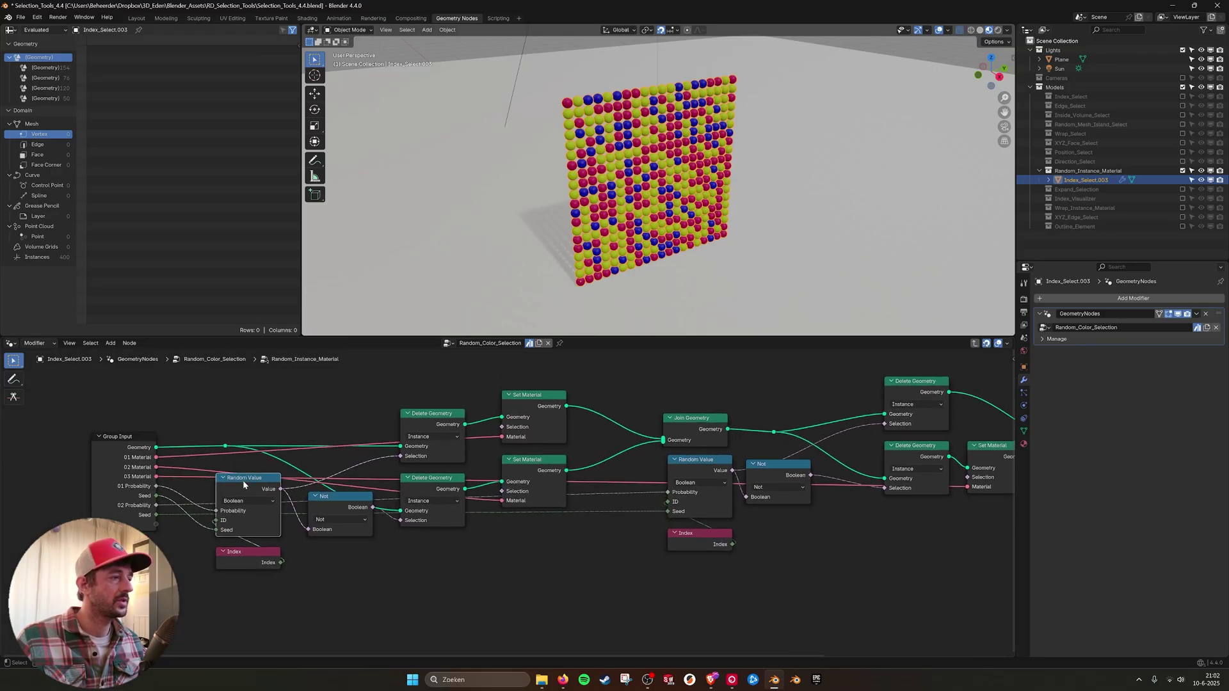
pyautogui.click(263, 563)
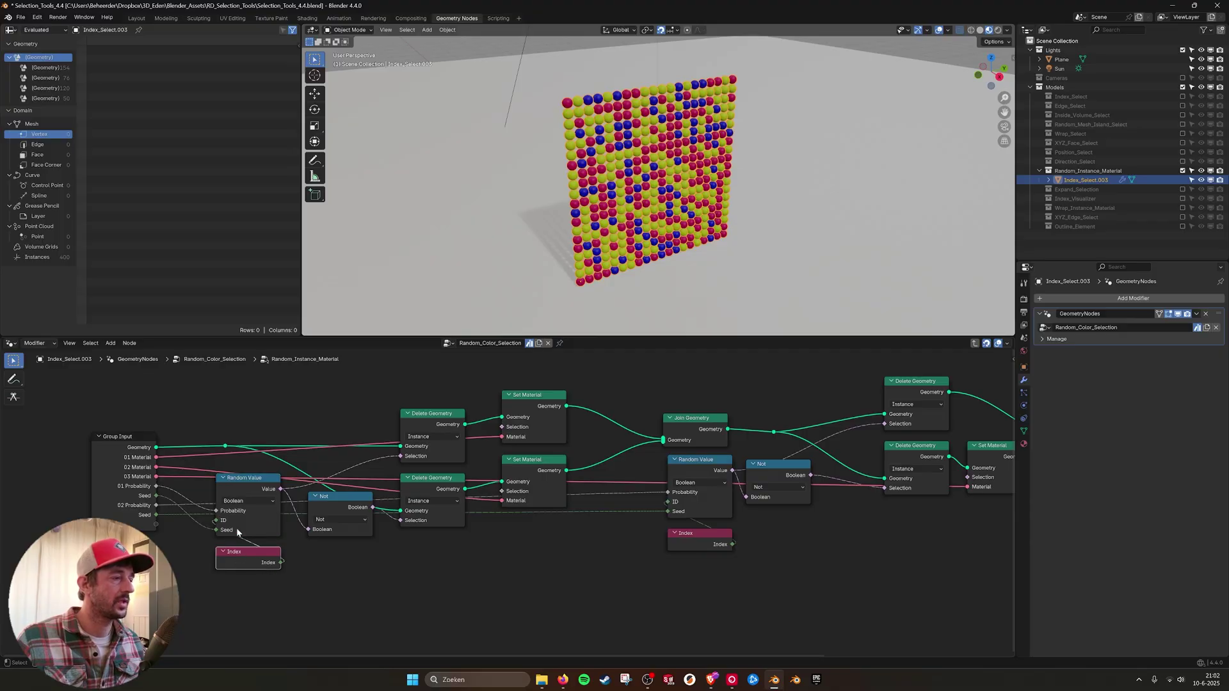
# Step: Place the first Not node below the lower Delete Geometry node, and shift it with the Delete Geometry and Set Material pairs toward the Random Value node
pyautogui.click(349, 503)
pyautogui.moveTo(349, 502); pyautogui.dragTo(332, 520, button='middle')
pyautogui.moveTo(339, 514); pyautogui.dragTo(411, 565)
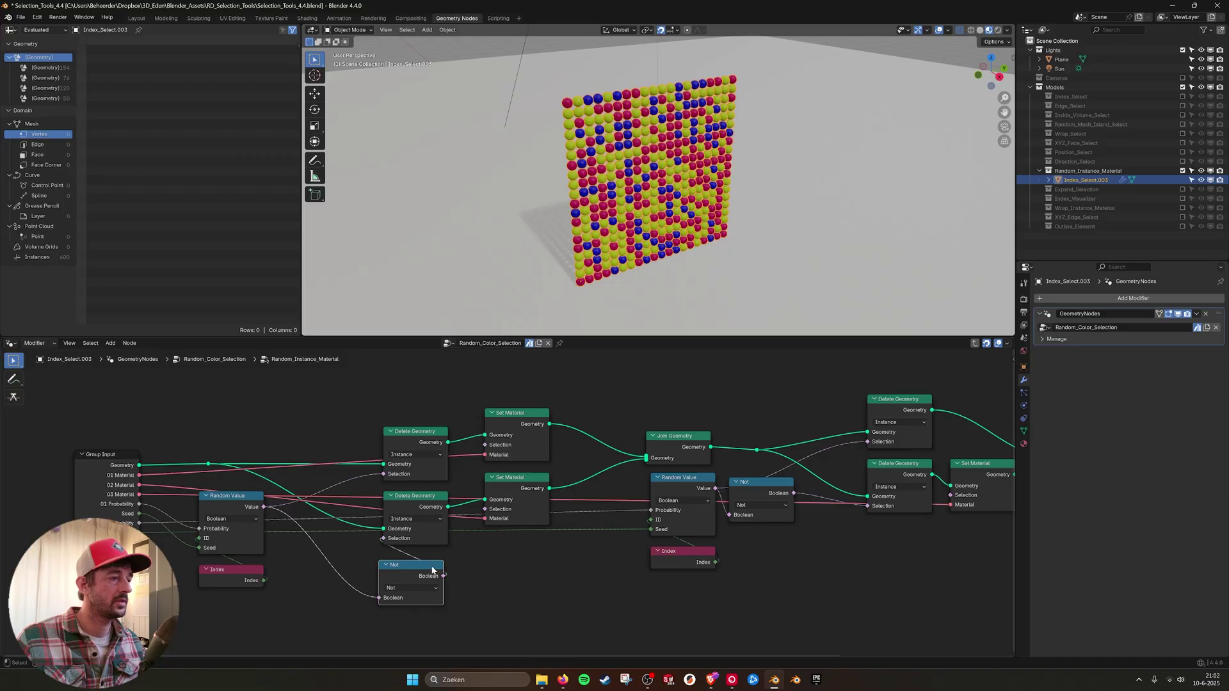
pyautogui.moveTo(378, 426); pyautogui.dragTo(411, 456)
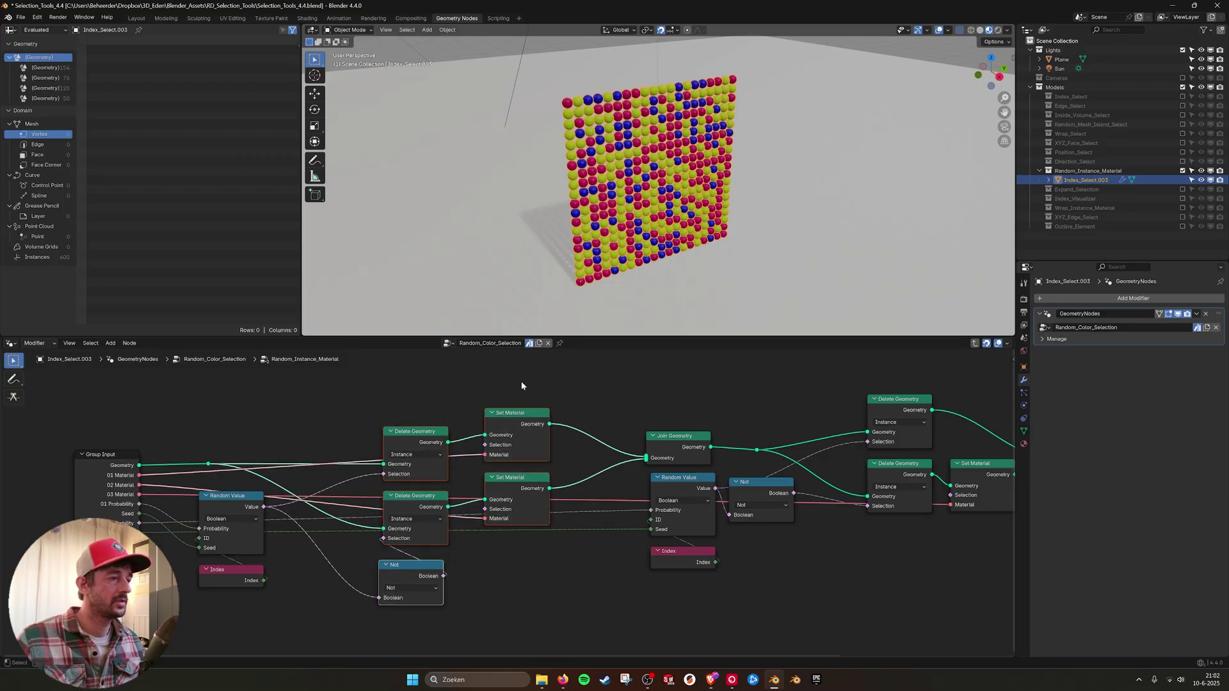
pyautogui.press('g')
pyautogui.click(425, 418)
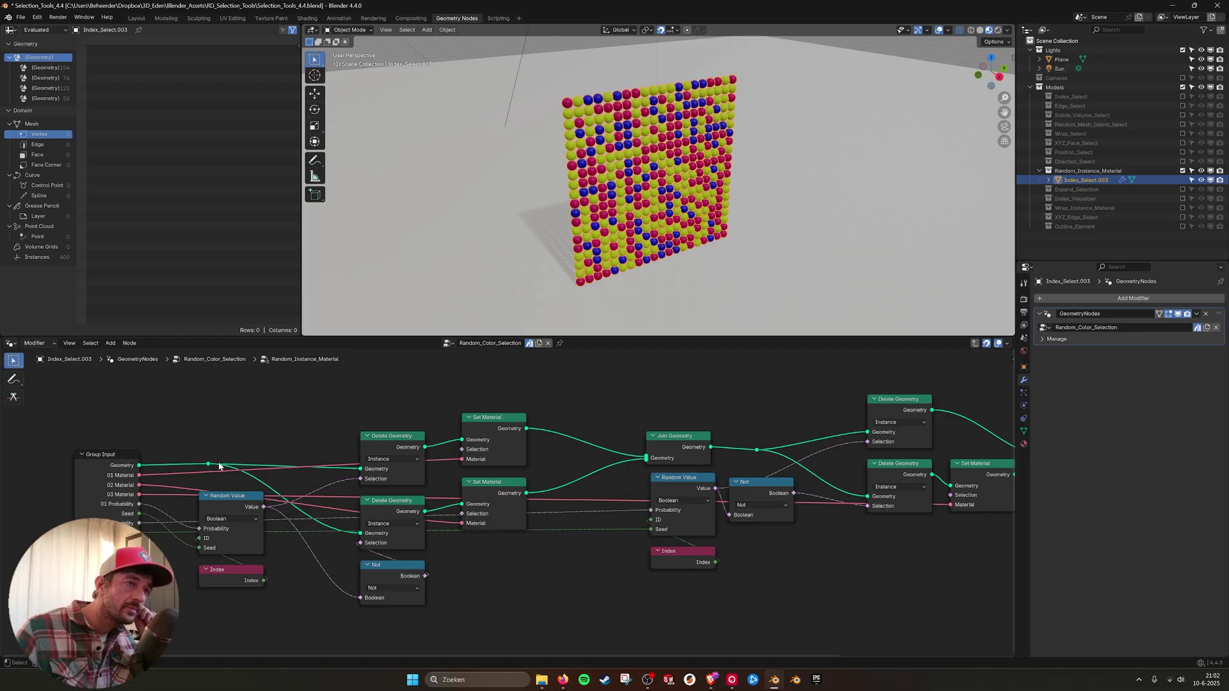
# Step: Return to the parent Random_Color_Selection tree and review the instancing nodes that feed the Random_Instance_Material group
pyautogui.press('Tab')
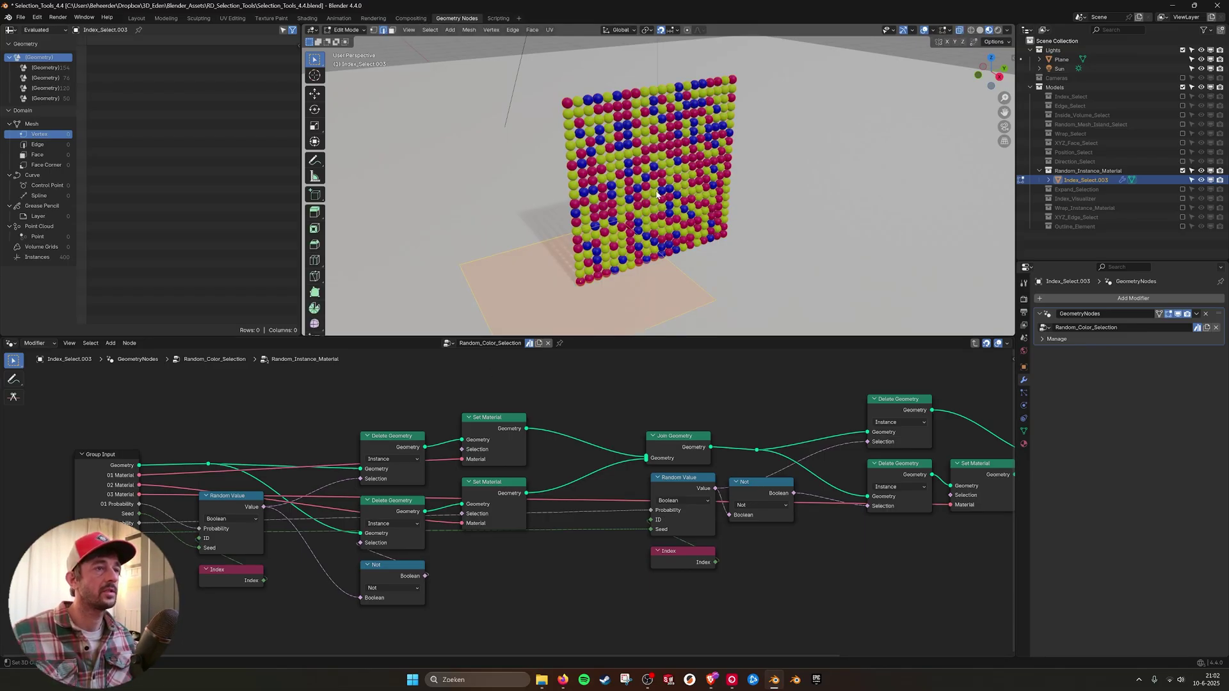
pyautogui.press('Tab')
pyautogui.click(975, 343)
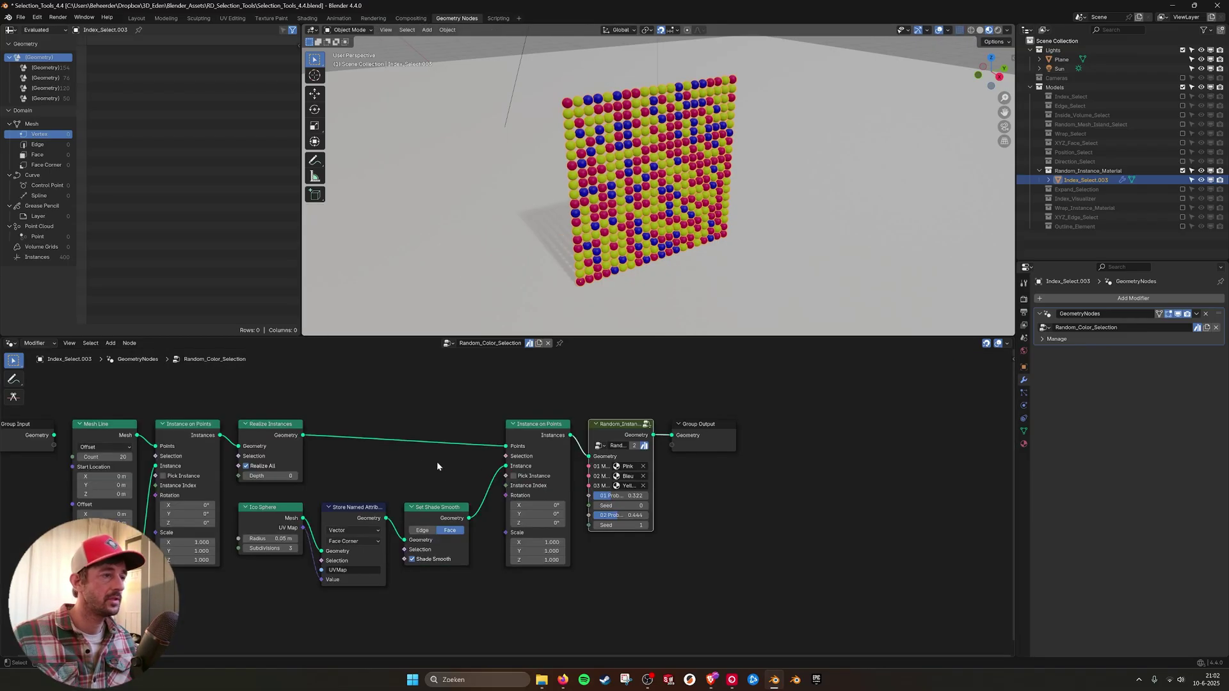
pyautogui.moveTo(436, 463); pyautogui.dragTo(539, 446, button='middle')
pyautogui.moveTo(191, 378); pyautogui.dragTo(323, 650)
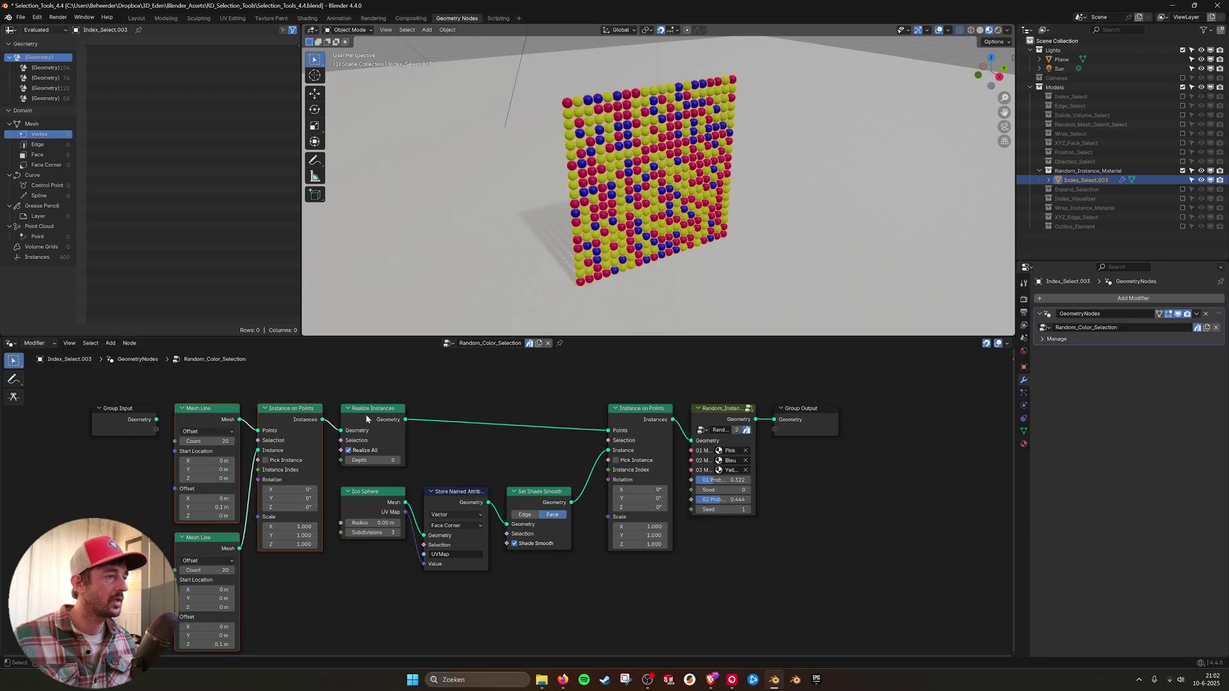
pyautogui.keyDown('ctrl'); pyautogui.scroll(-2, 390, 420); pyautogui.keyUp('ctrl')
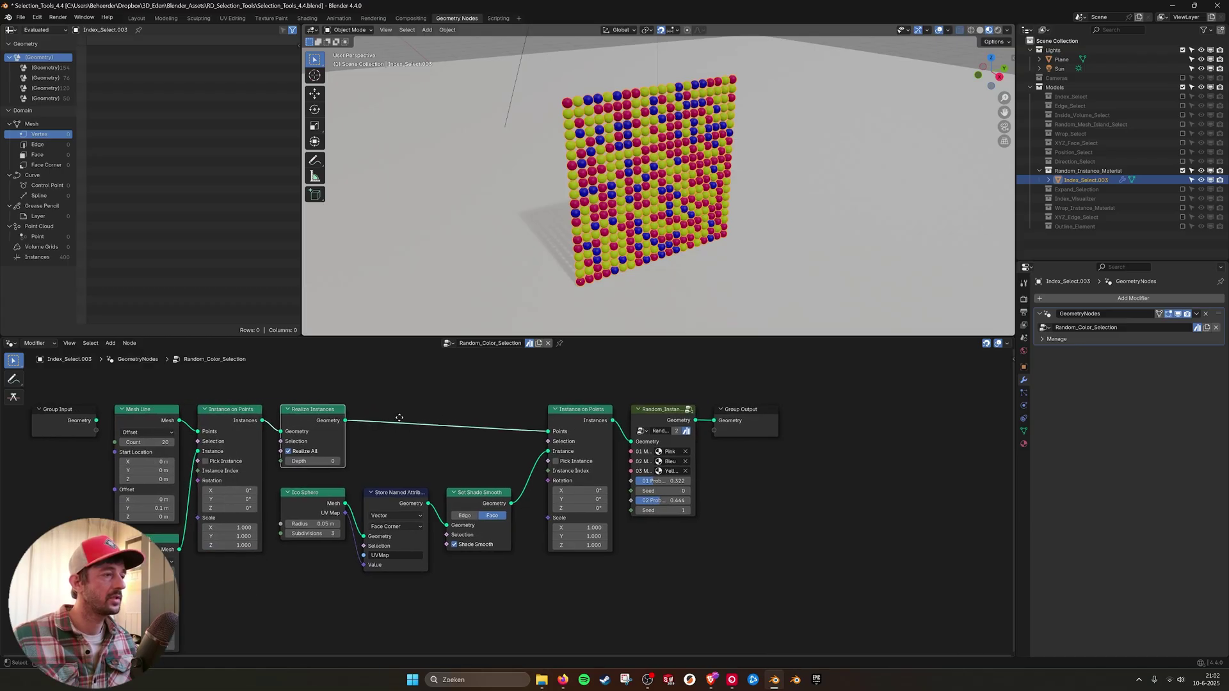
pyautogui.click(589, 417)
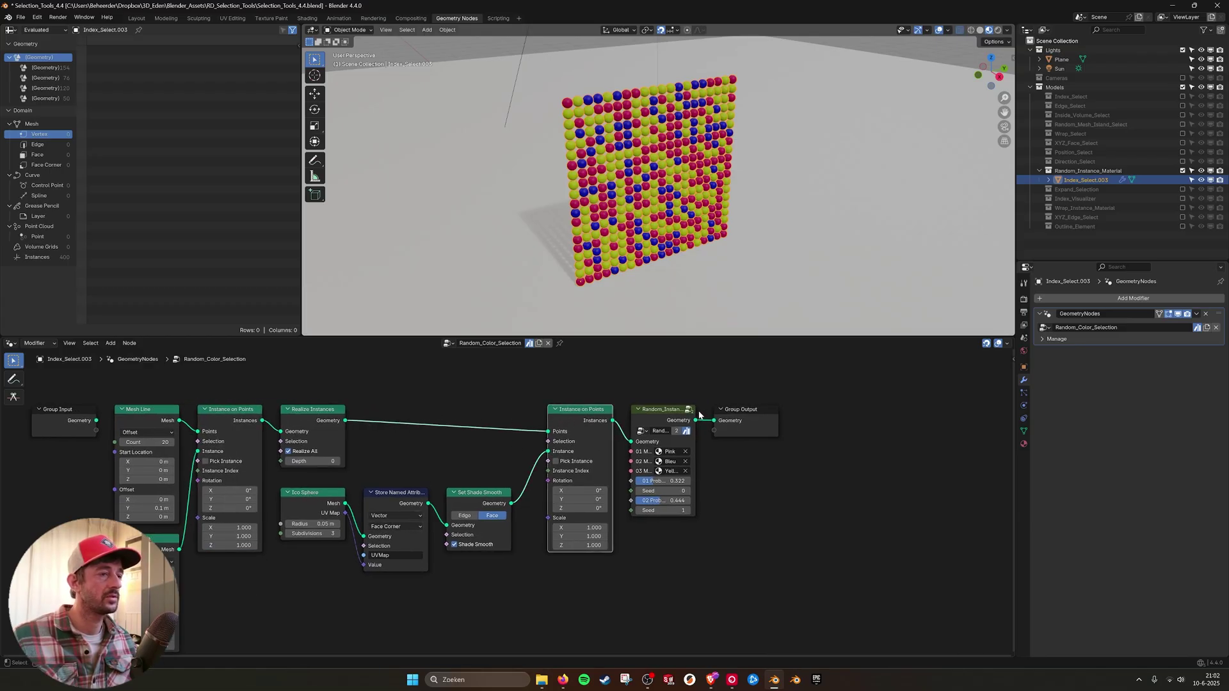
pyautogui.scroll(2, 691, 411)
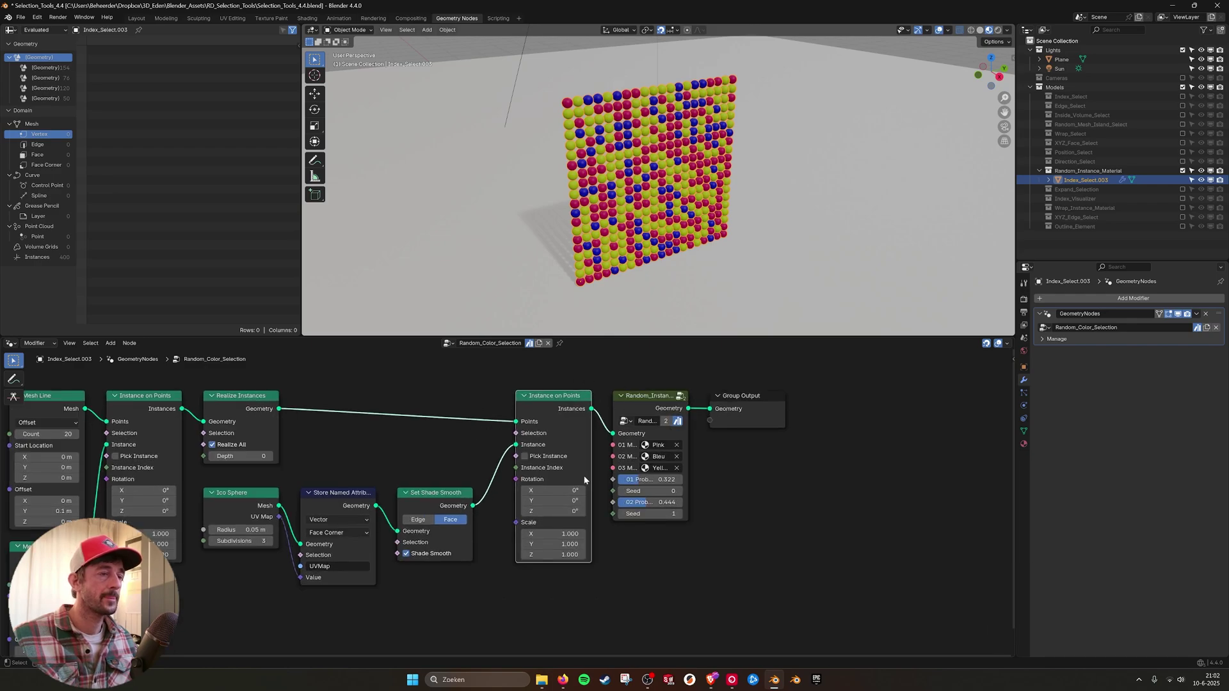
# Step: Reopen the Random_Instance_Material group and review the first two Delete Geometry nodes and the Random Value node driving them
pyautogui.click(679, 398)
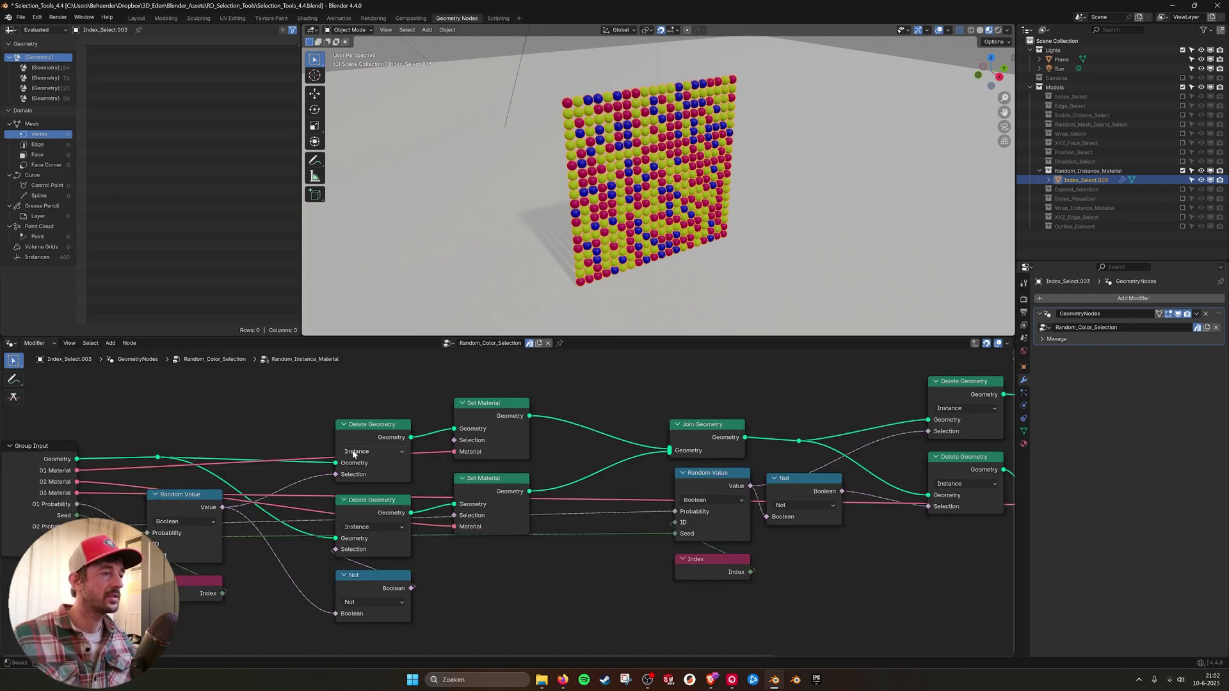
pyautogui.click(372, 435)
pyautogui.click(373, 503)
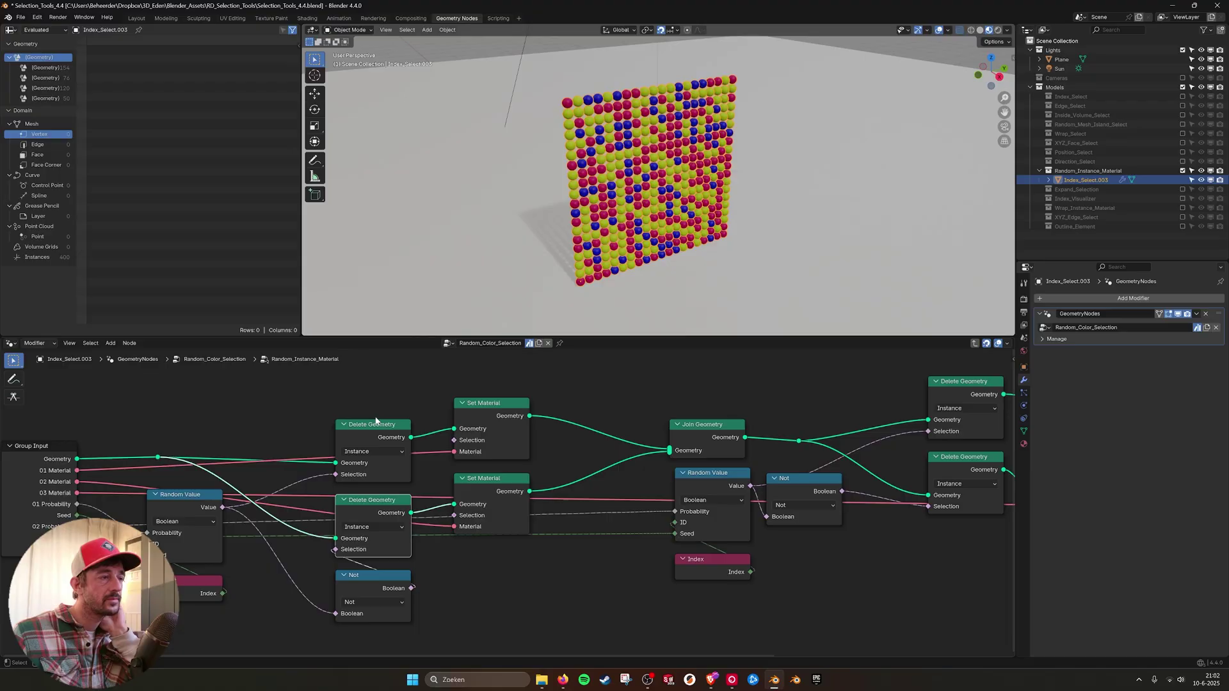
pyautogui.click(179, 500)
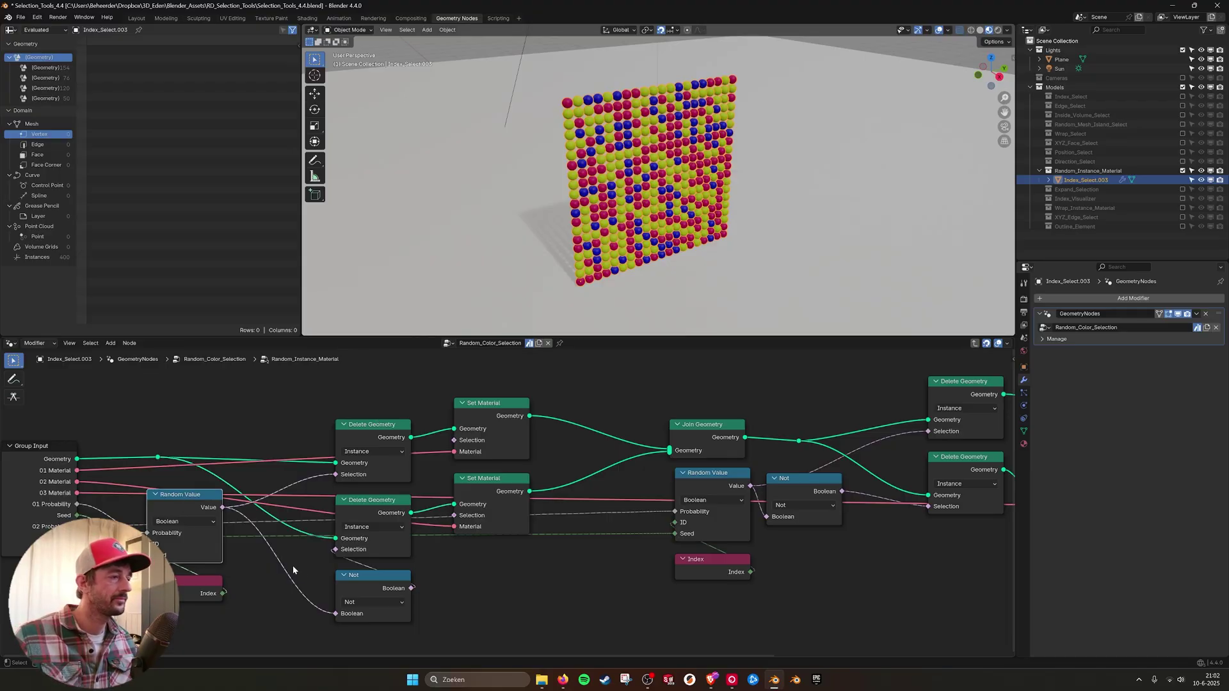
pyautogui.click(367, 426)
pyautogui.moveTo(281, 471); pyautogui.dragTo(306, 494, button='middle')
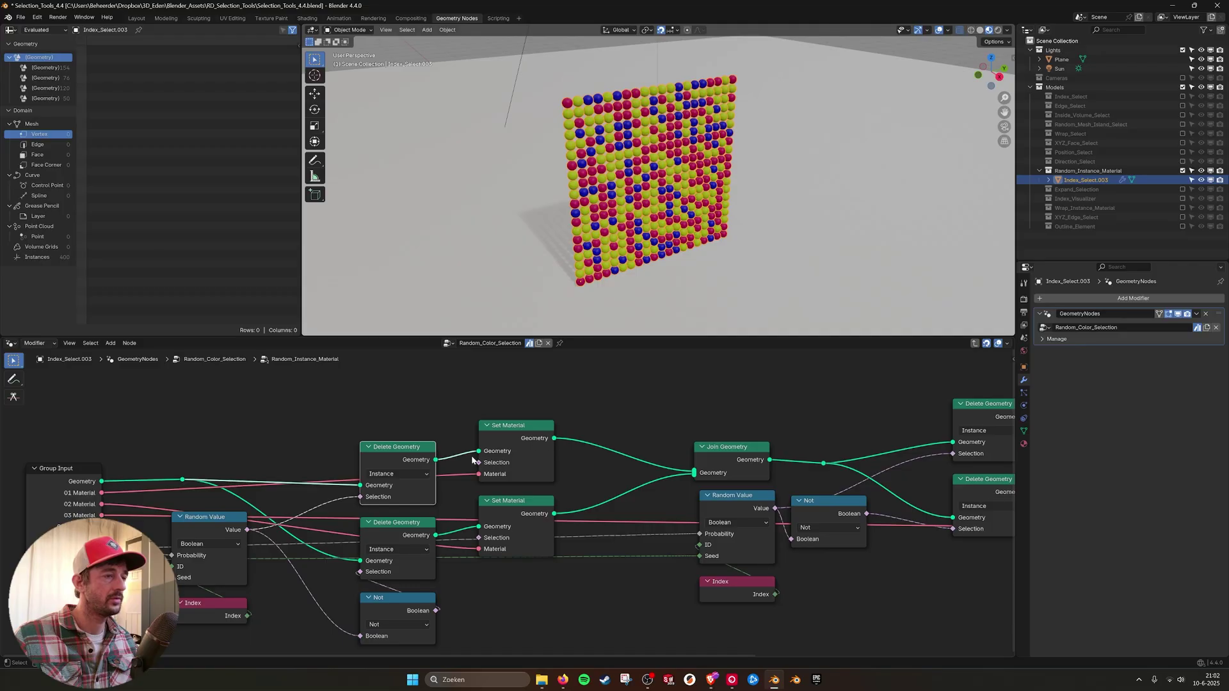
# Step: Add a Viewer node and preview the outputs of the first upper and lower Delete Geometry nodes in turn
pyautogui.moveTo(436, 460); pyautogui.dragTo(493, 381)
pyautogui.write('viewer')
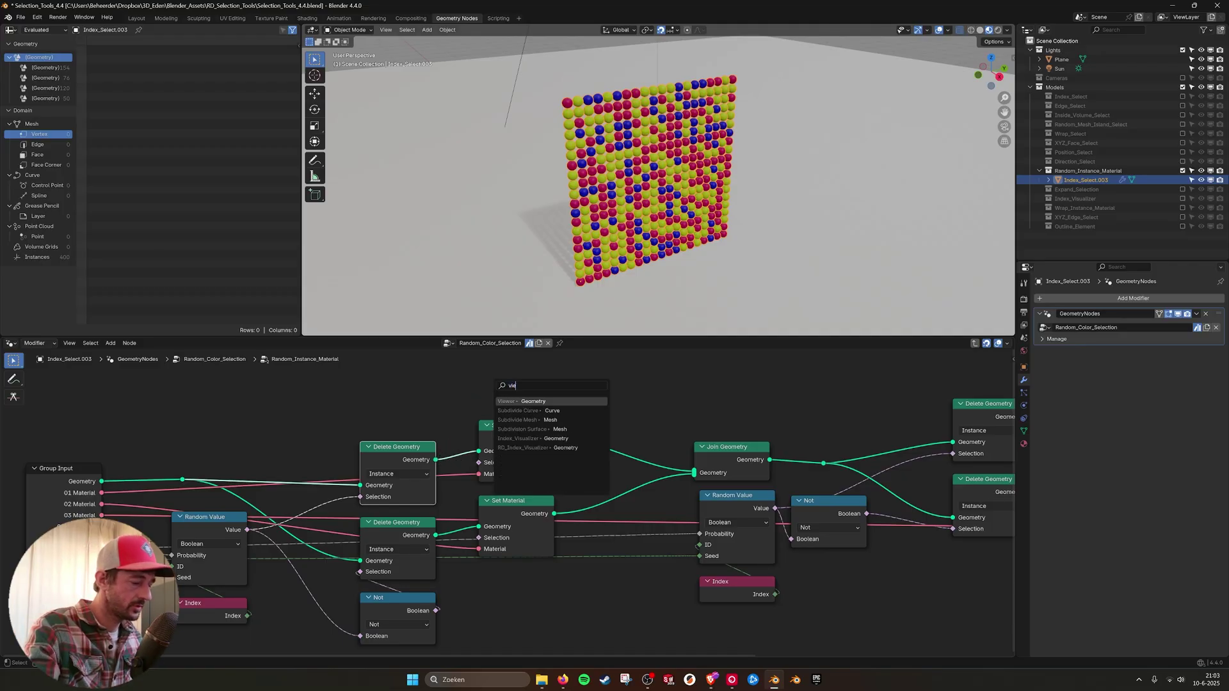
pyautogui.press('Return')
pyautogui.click(483, 362)
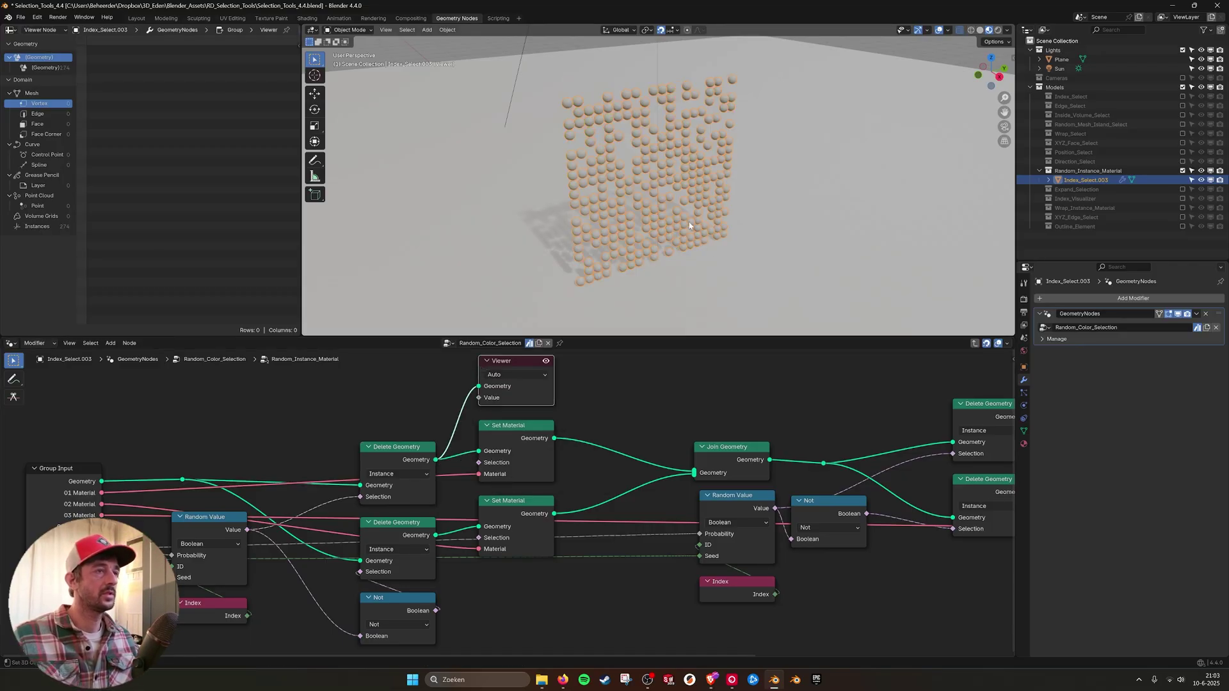
pyautogui.moveTo(436, 535); pyautogui.dragTo(819, 384)
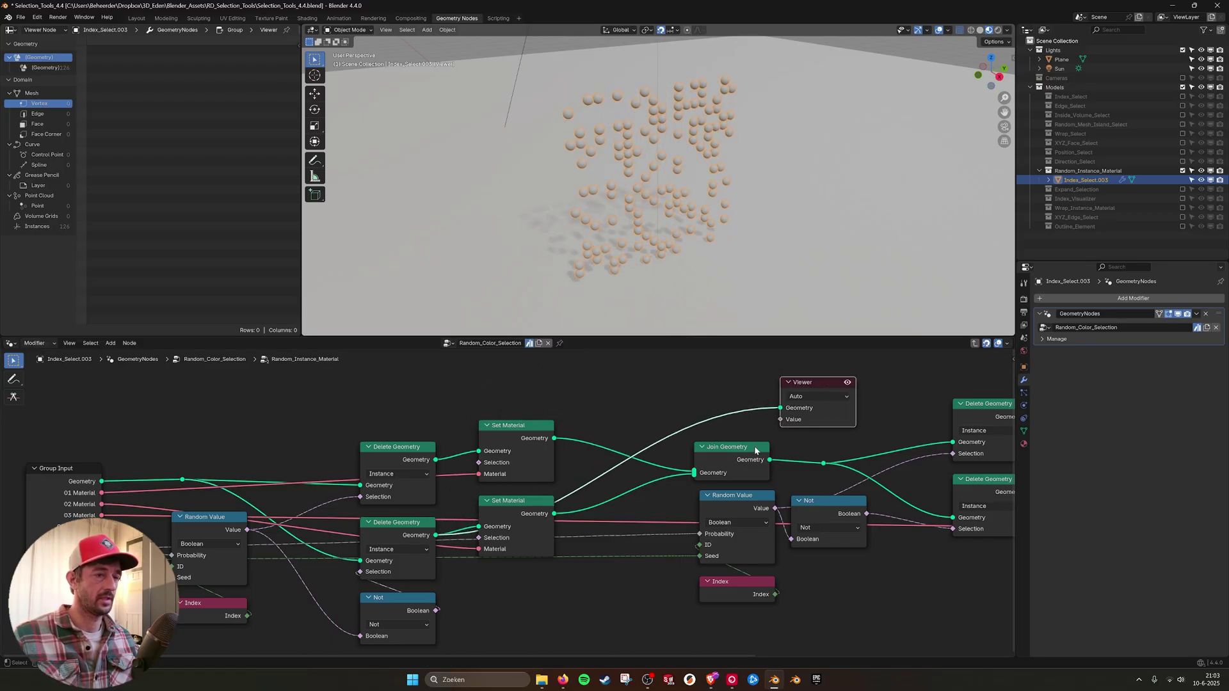
# Step: Preview the first two Set Material outputs and the first Join Geometry output, with the Viewer placed above the final Join Geometry node
pyautogui.moveTo(554, 439); pyautogui.dragTo(779, 413)
pyautogui.moveTo(553, 514); pyautogui.dragTo(780, 408)
pyautogui.moveTo(782, 424); pyautogui.dragTo(610, 434, button='middle')
pyautogui.moveTo(597, 469); pyautogui.dragTo(758, 436)
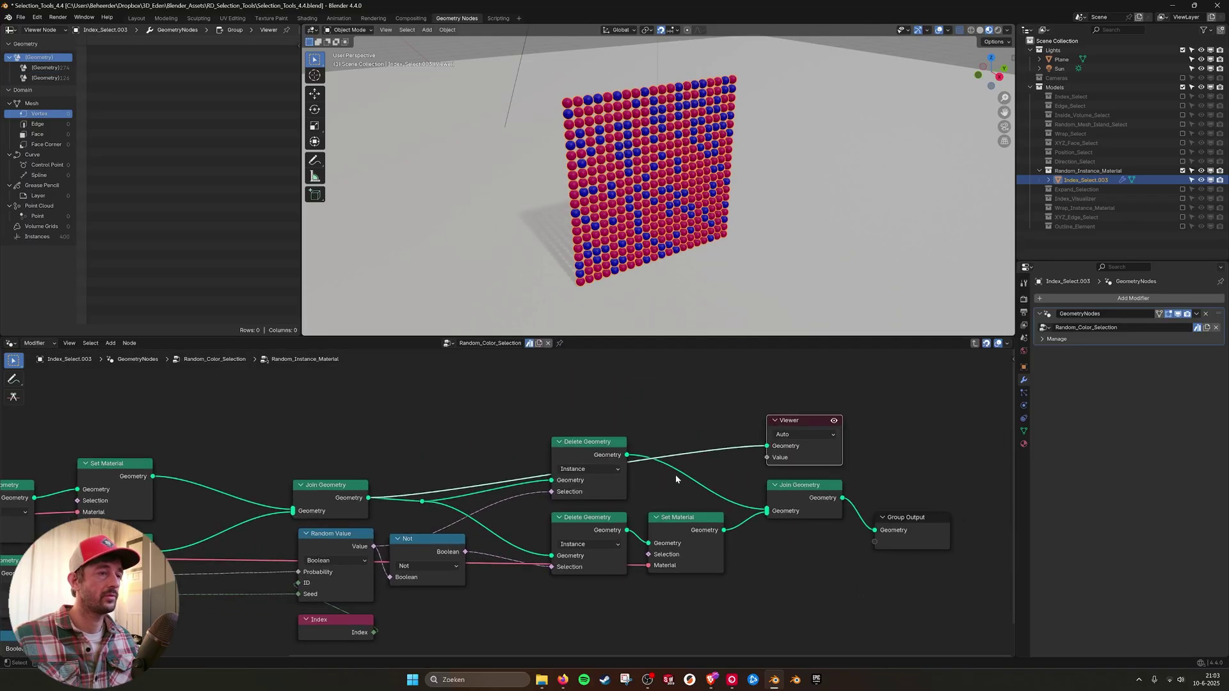
# Step: Preview the second pair of Delete Geometry nodes, the last Set Material node and the final Join Geometry node in turn through the Viewer
pyautogui.scroll(2, 675, 475)
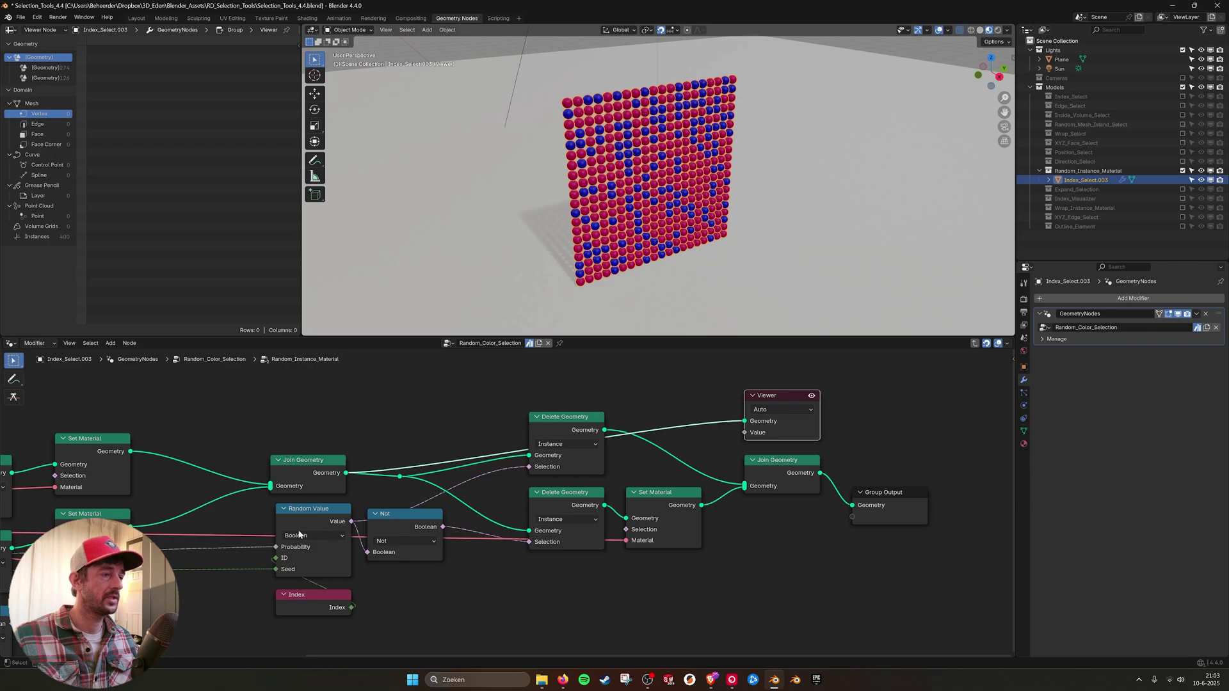
pyautogui.moveTo(611, 433); pyautogui.dragTo(605, 430)
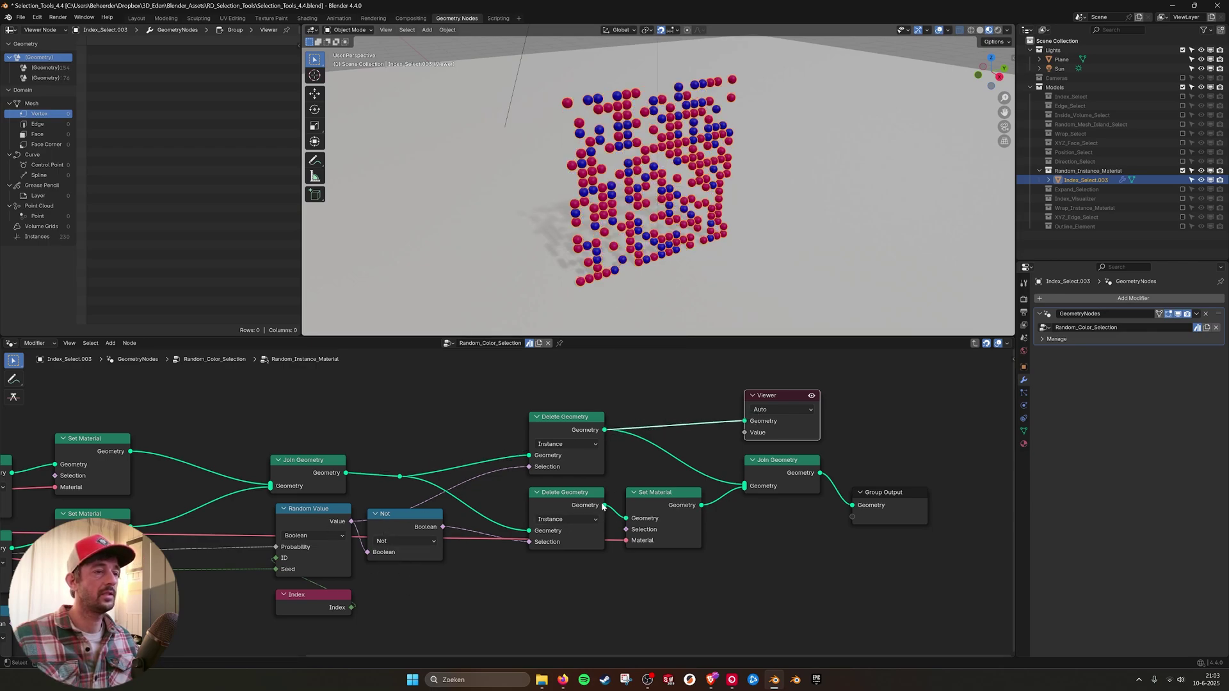
pyautogui.moveTo(604, 505); pyautogui.dragTo(744, 420)
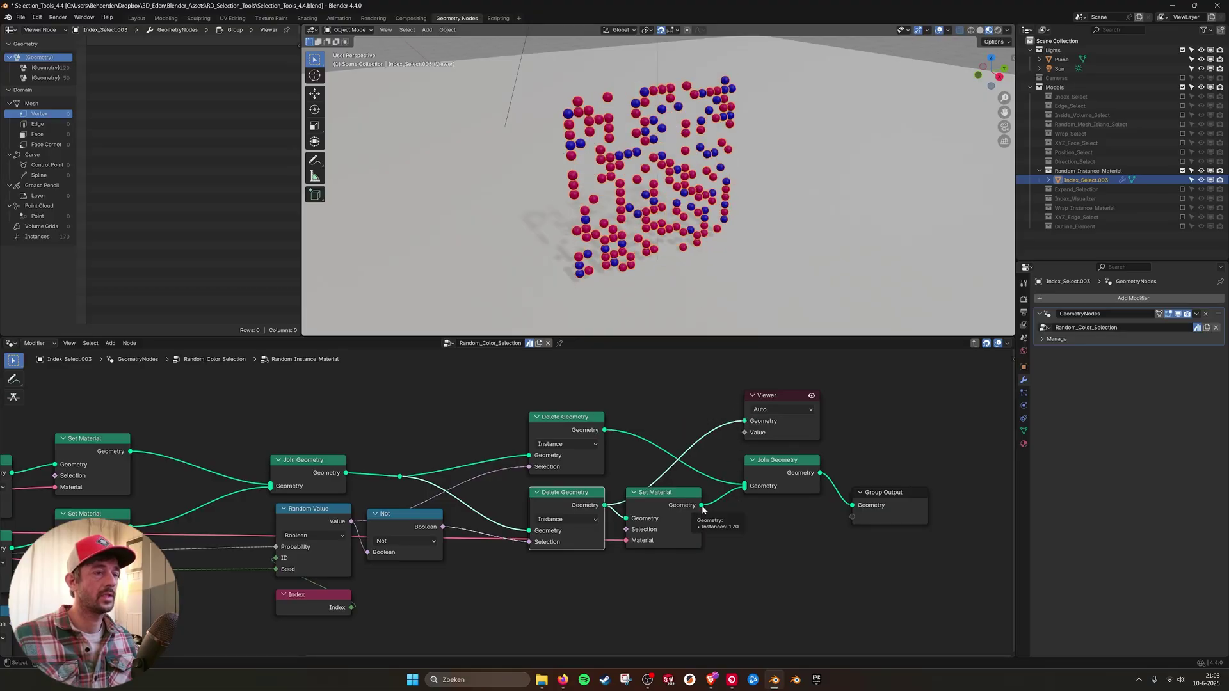
pyautogui.moveTo(702, 505); pyautogui.dragTo(750, 424)
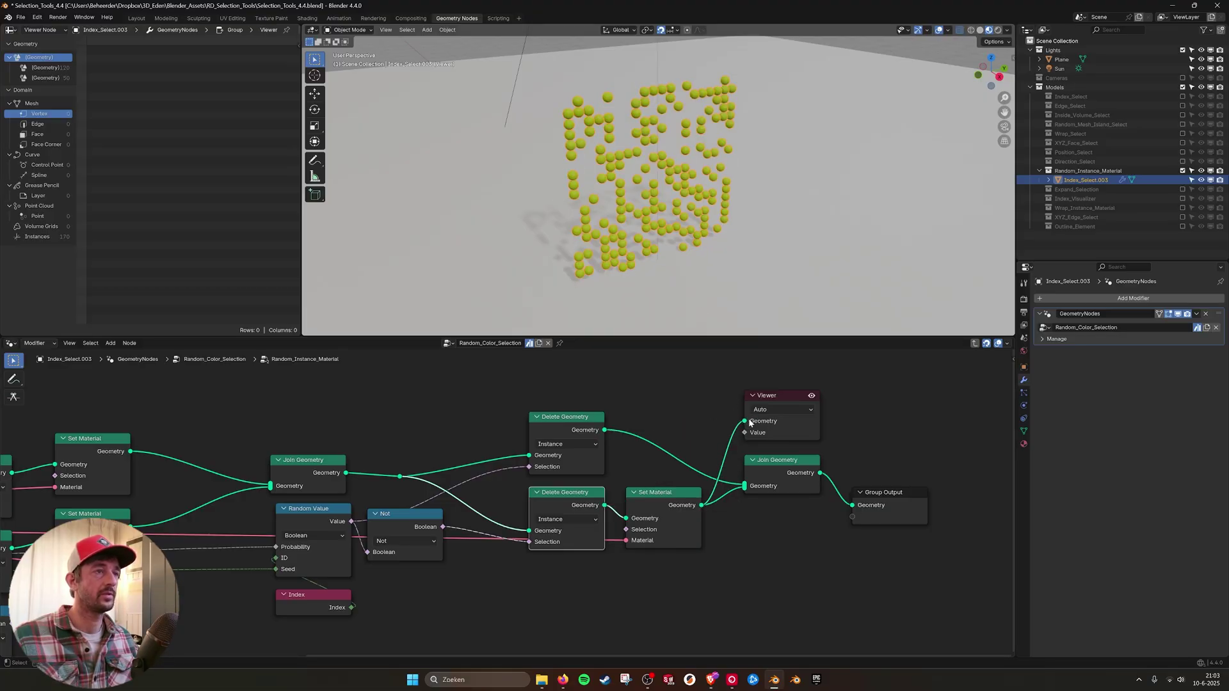
pyautogui.keyDown('ctrl'); pyautogui.keyDown('shift'); pyautogui.click(799, 456); pyautogui.keyUp('shift'); pyautogui.keyUp('ctrl')
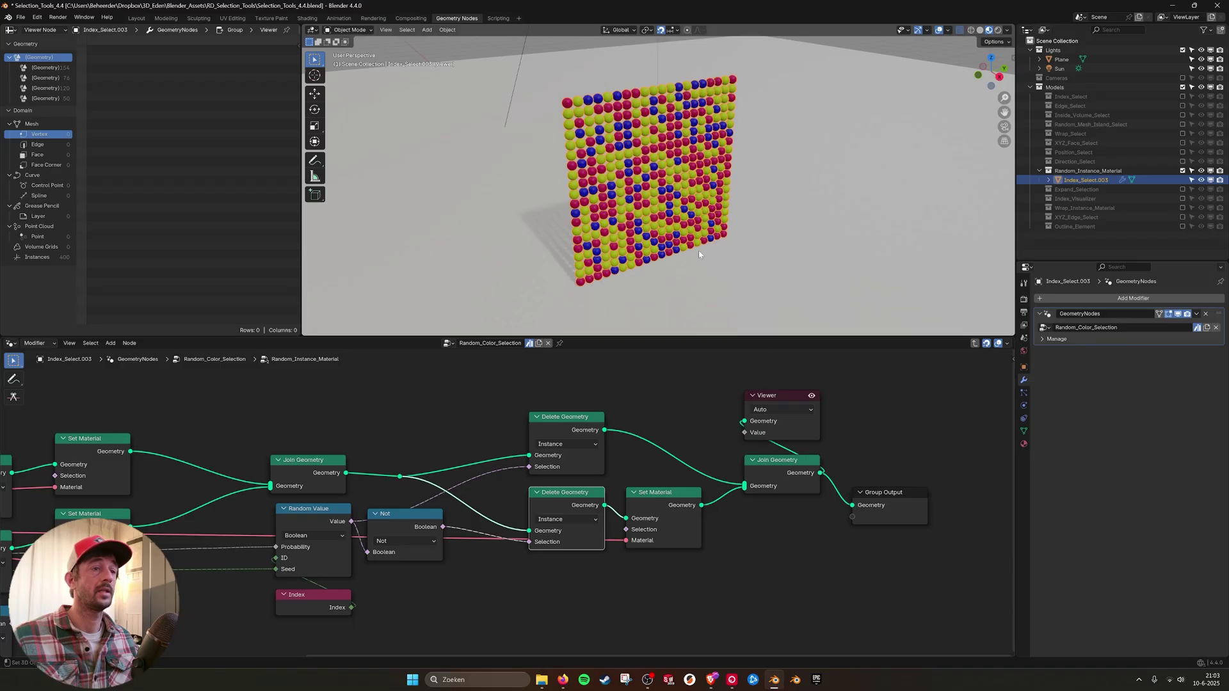
# Step: Delete the Viewer node and align Group Output beside the final Join Geometry node, ending in the parent node tree
pyautogui.moveTo(774, 398); pyautogui.dragTo(807, 397)
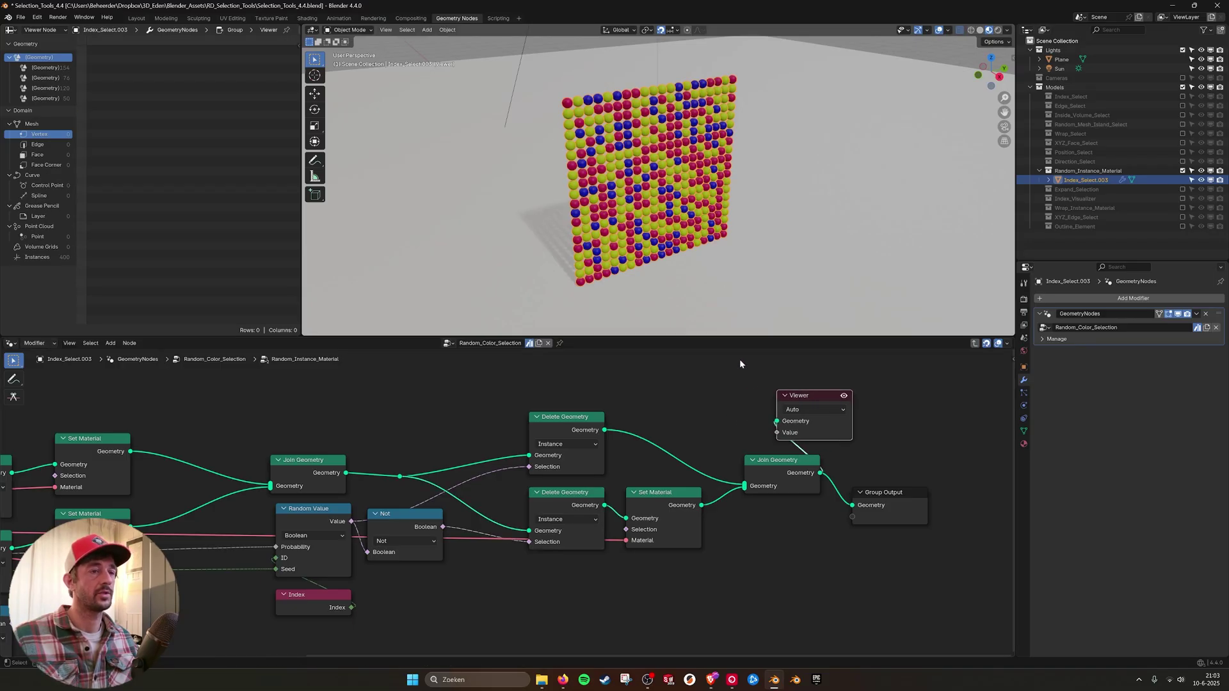
pyautogui.moveTo(736, 382); pyautogui.dragTo(941, 426)
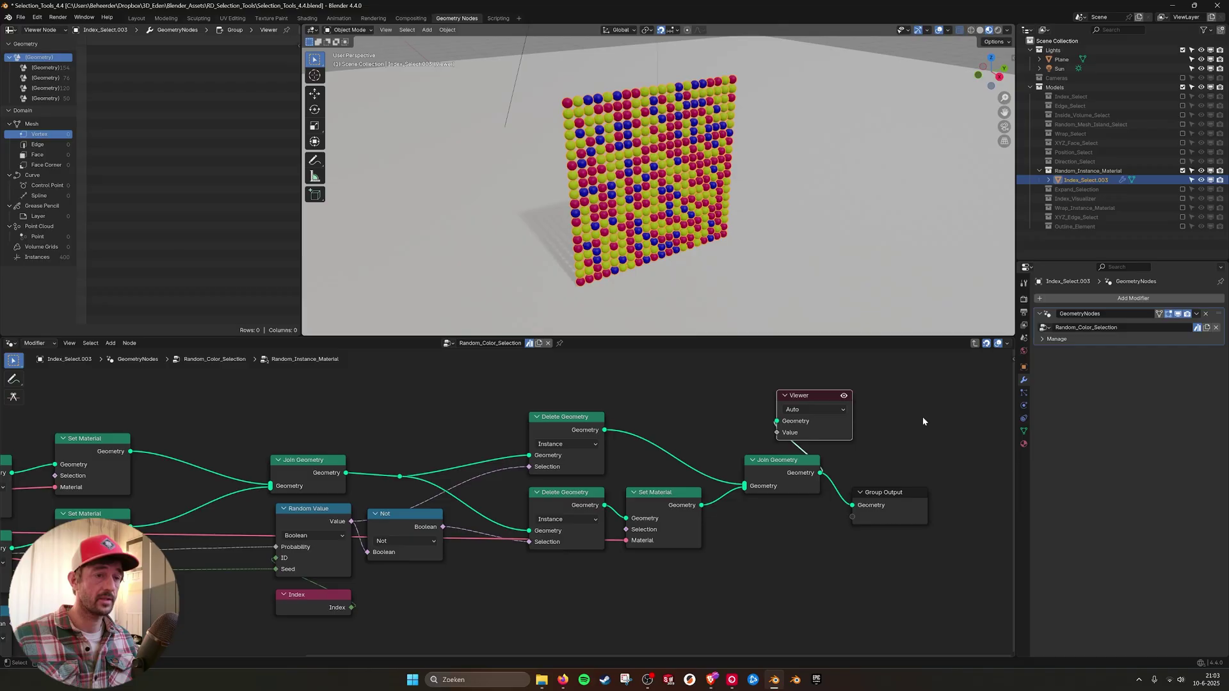
pyautogui.press('x')
pyautogui.moveTo(905, 502); pyautogui.dragTo(894, 469)
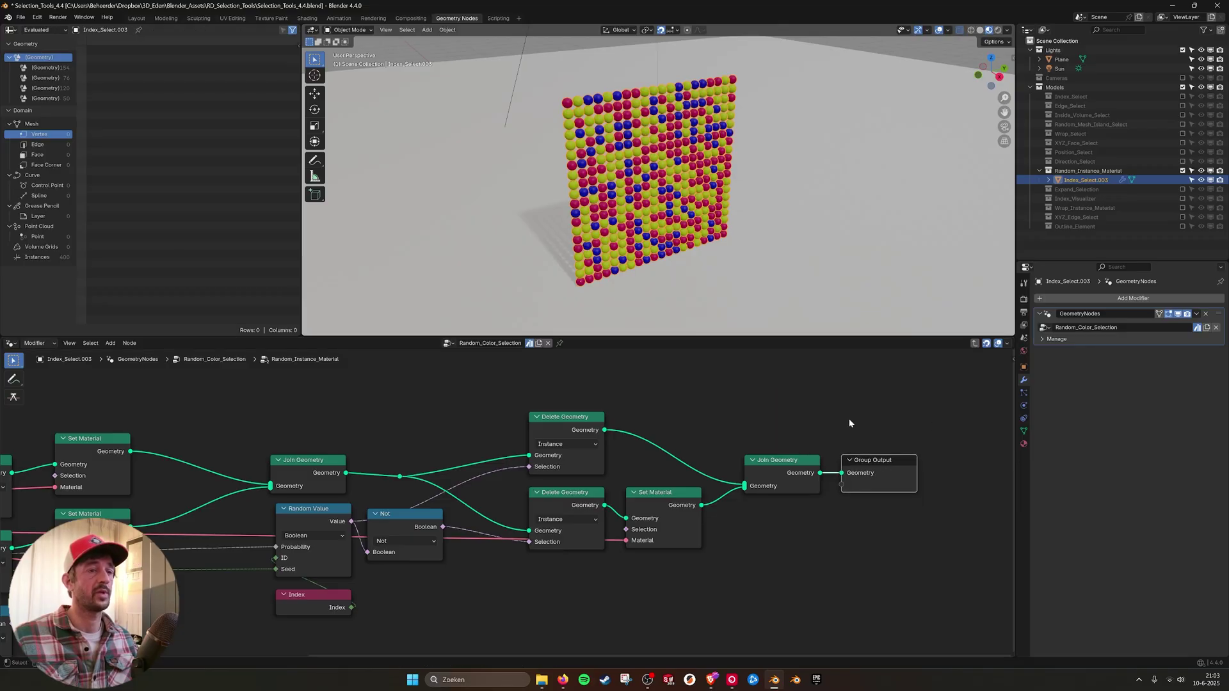
pyautogui.click(974, 344)
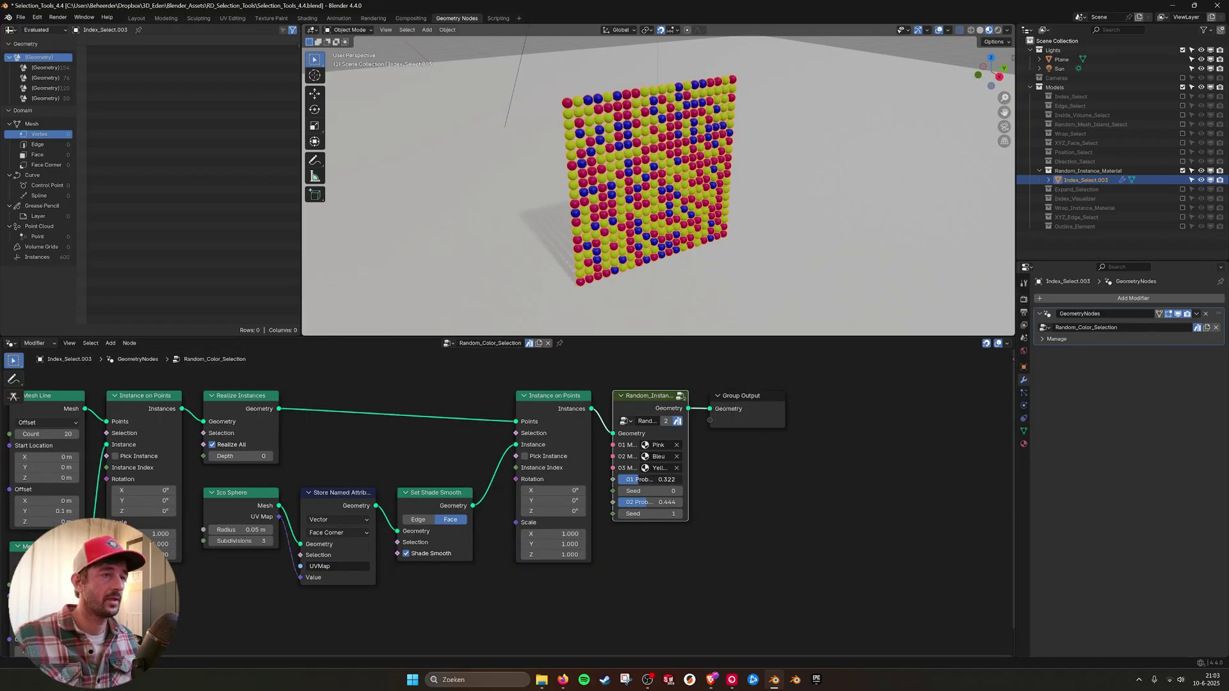
# Step: Try different probability values on the Random_Instance_Material node, including 02 Probability at 1.000, and cancel the changes
pyautogui.moveTo(639, 480); pyautogui.dragTo(680, 502)
pyautogui.hotkey('ctrl', 'z')
pyautogui.hotkey('ctrl', 'z')
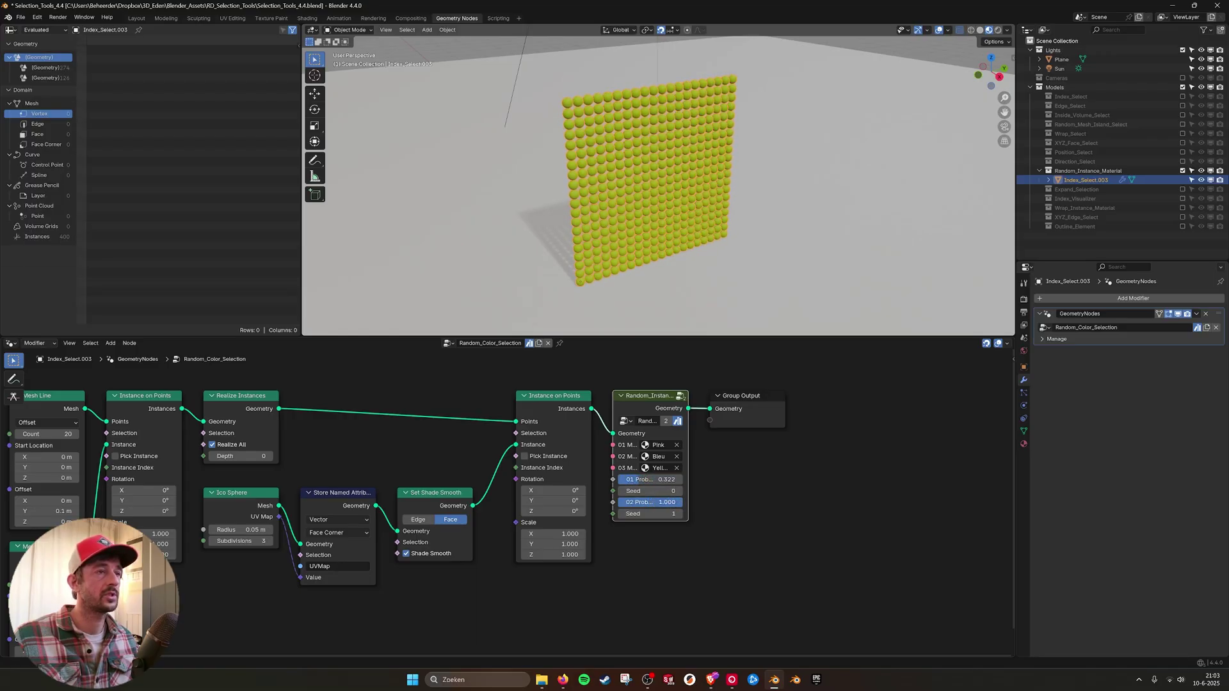
pyautogui.press('Escape')
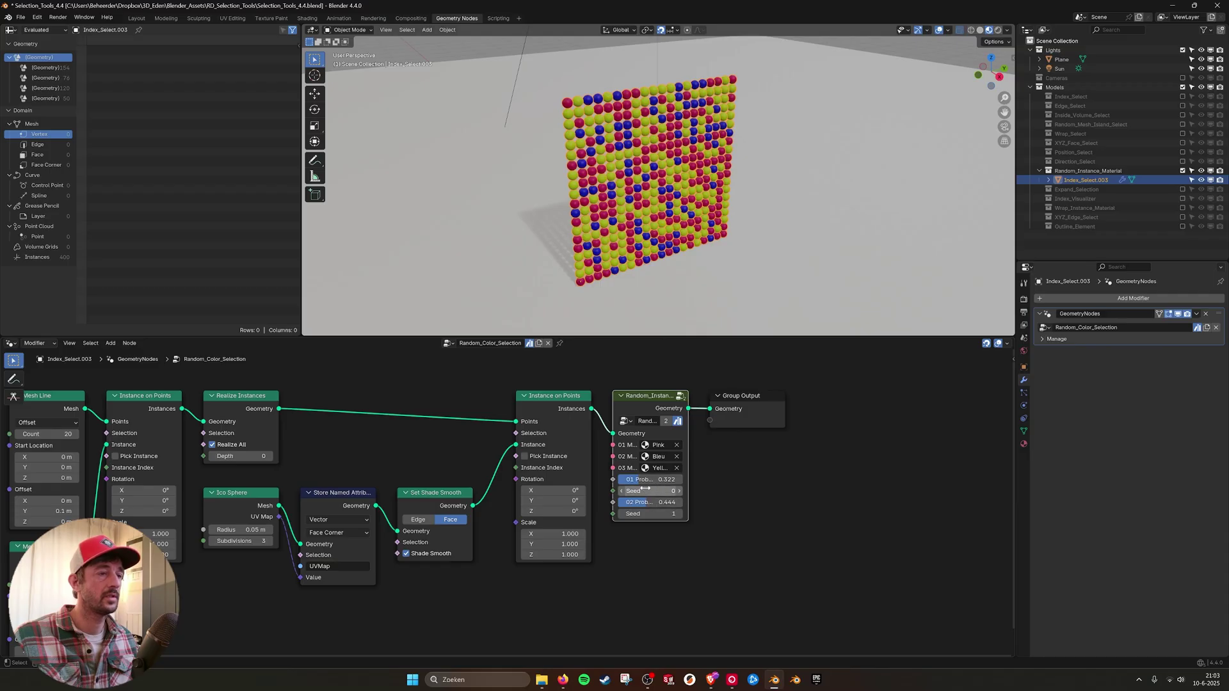
# Step: Try a value of 4 for the second Seed on the Random_Instance_Material node, and set it back to 1
pyautogui.click(634, 514)
pyautogui.write('4')
pyautogui.press('Return')
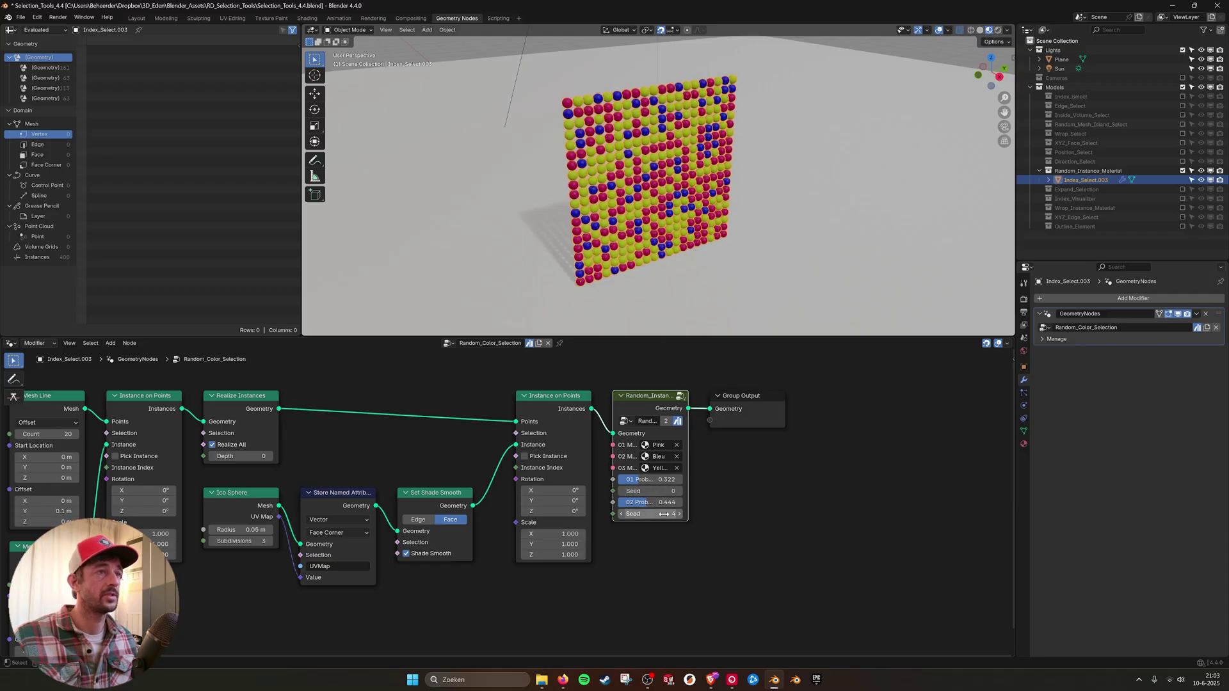
pyautogui.click(620, 514)
pyautogui.click(621, 514)
pyautogui.click(620, 514)
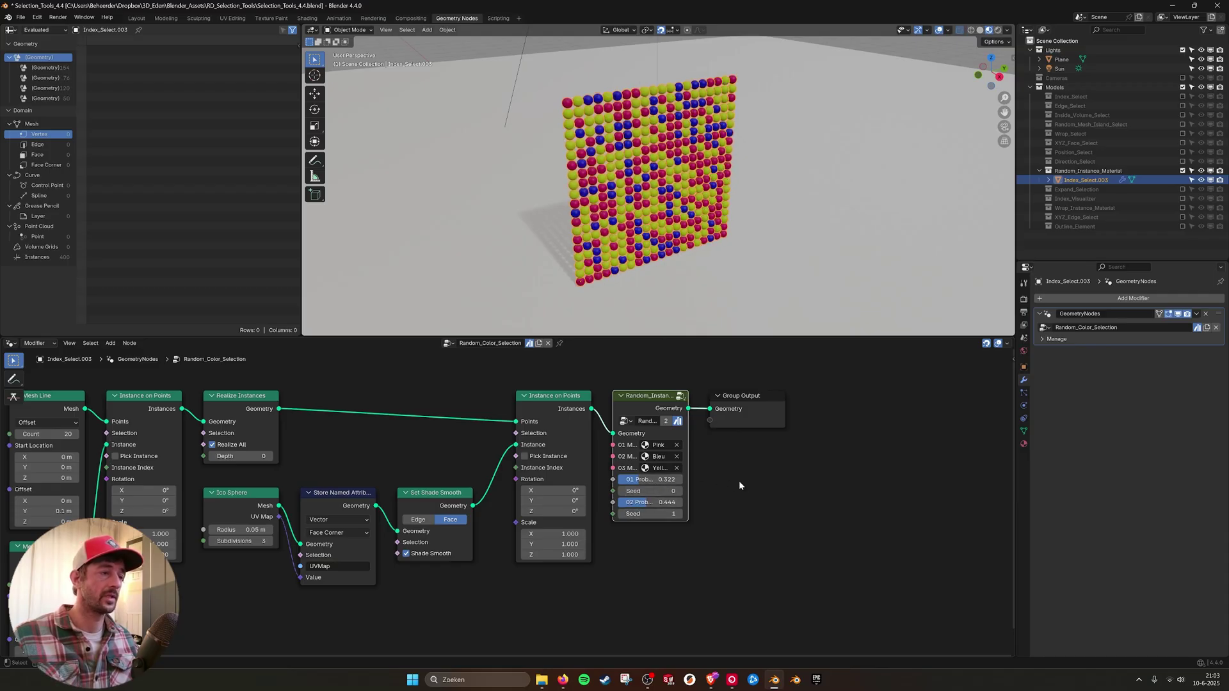
pyautogui.click(434, 461)
pyautogui.moveTo(296, 454); pyautogui.dragTo(431, 456, button='middle')
pyautogui.scroll(-3, 646, 483)
pyautogui.scroll(1, 672, 478)
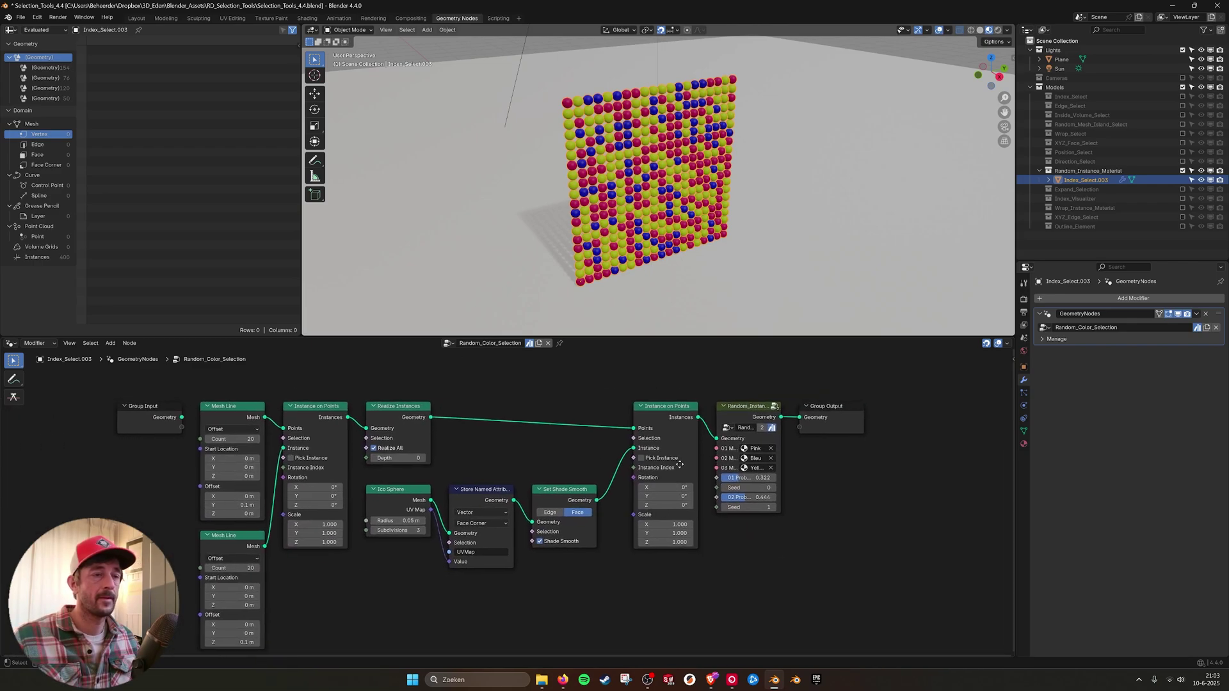
pyautogui.moveTo(620, 456); pyautogui.dragTo(577, 452, button='middle')
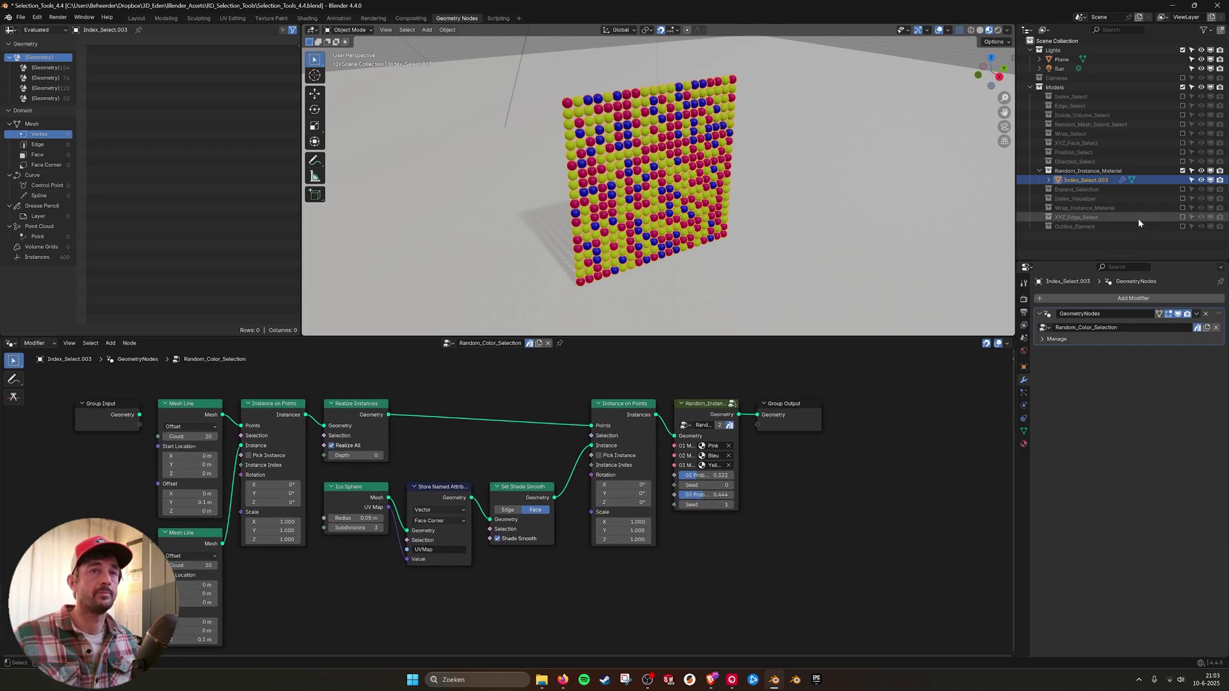
# Step: Show the Expand_Selection collection in place of Random_Instance_Material and select its wall of balls, Index_Select.005, to display its node tree
pyautogui.click(1183, 170)
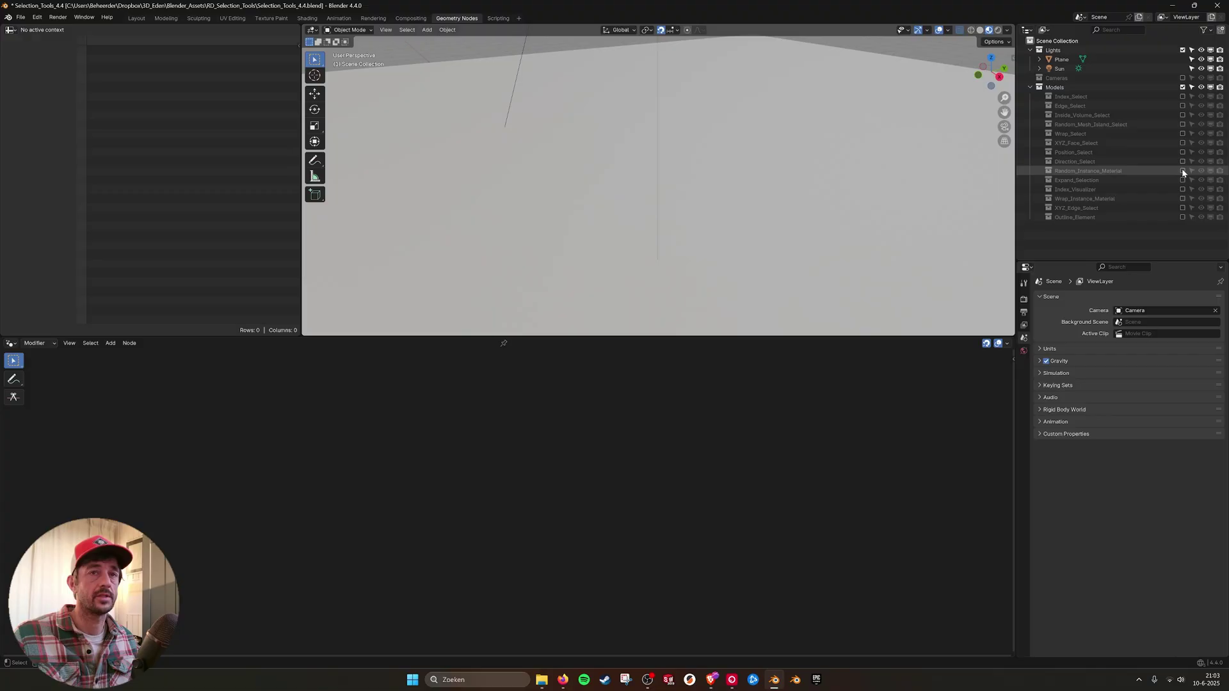
pyautogui.click(1181, 179)
pyautogui.click(1042, 181)
pyautogui.click(1040, 181)
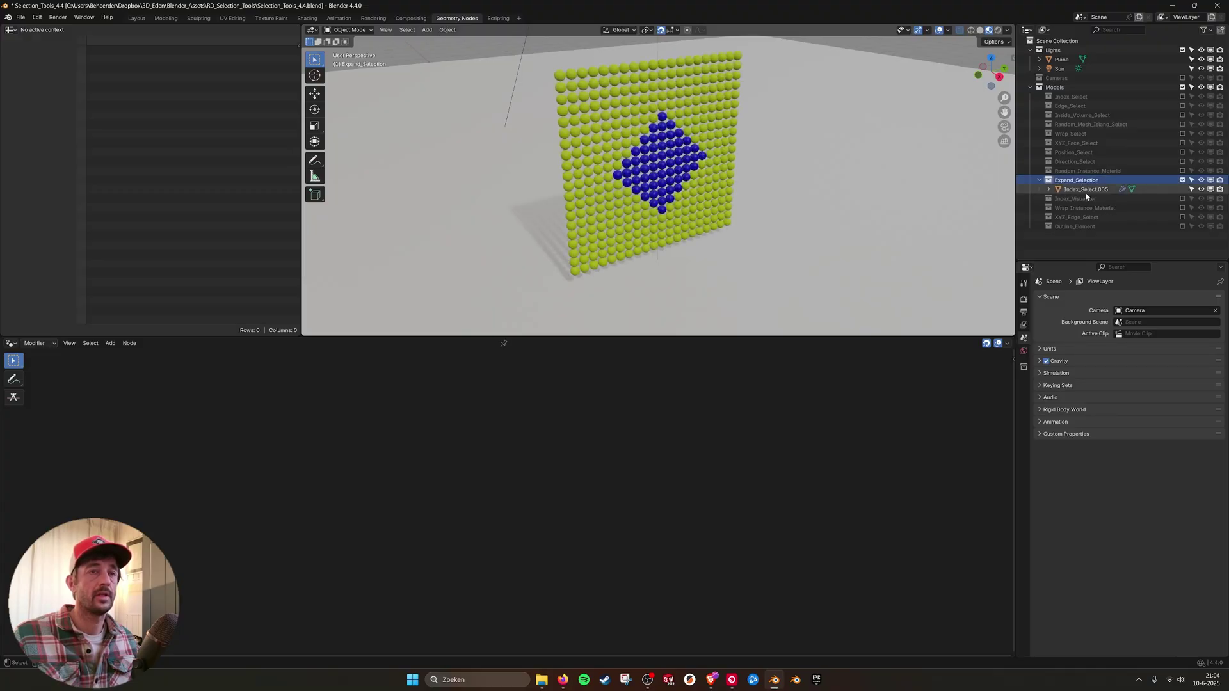
pyautogui.click(1087, 189)
pyautogui.moveTo(674, 455); pyautogui.dragTo(620, 429, button='middle')
pyautogui.scroll(1, 620, 429)
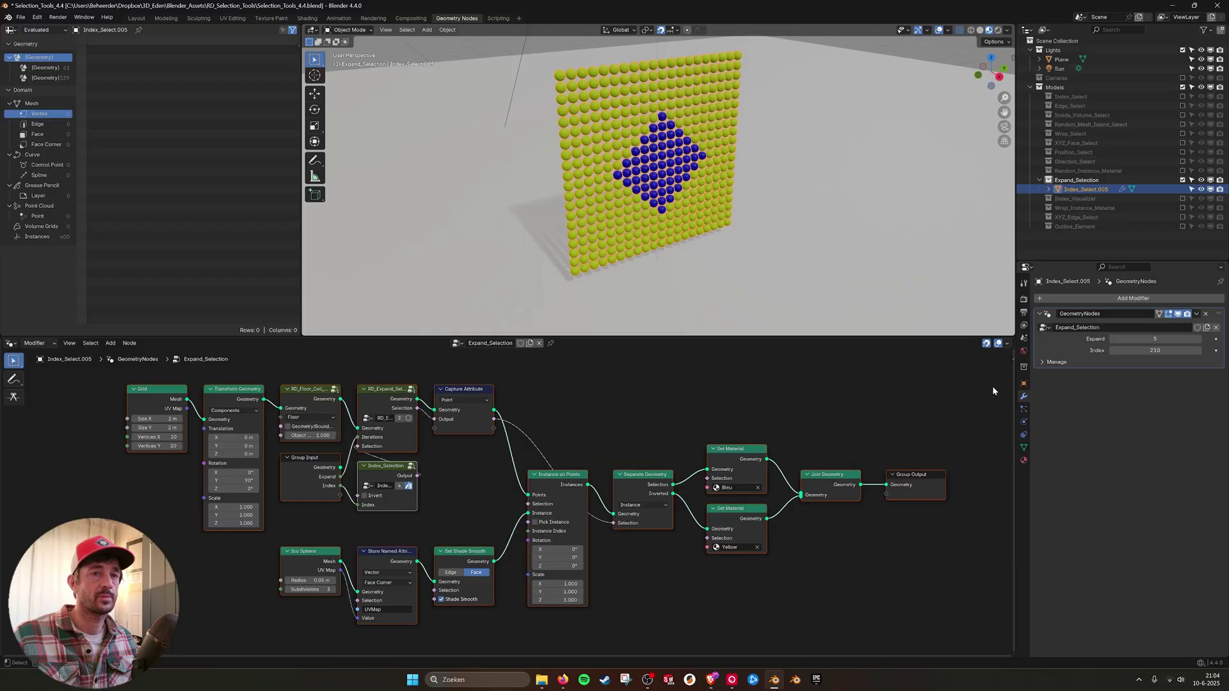
# Step: Raise the modifier's Expand value to 11, set it back to 5, and try other Index values on the ball wall
pyautogui.click(1199, 339)
pyautogui.click(1199, 339)
pyautogui.click(1199, 339)
pyautogui.click(1199, 339)
pyautogui.click(1199, 338)
pyautogui.click(1199, 339)
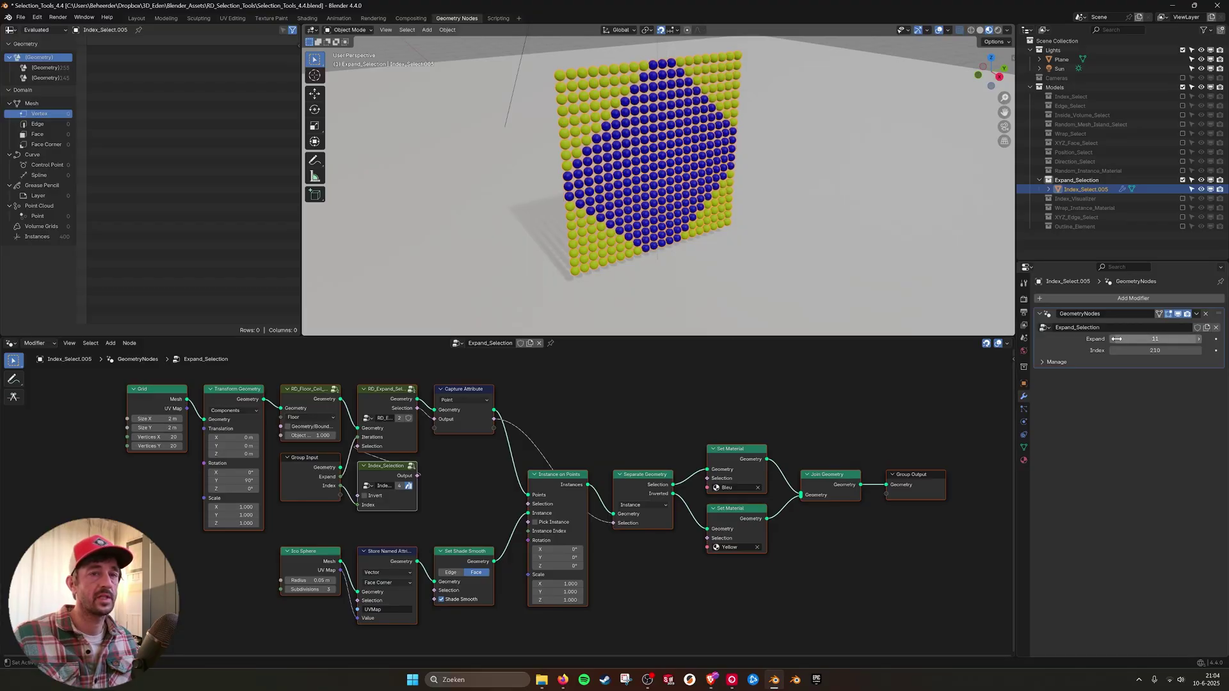
pyautogui.click(1113, 339)
pyautogui.click(1112, 338)
pyautogui.click(1113, 339)
pyautogui.click(1113, 339)
pyautogui.click(1113, 339)
pyautogui.click(1113, 338)
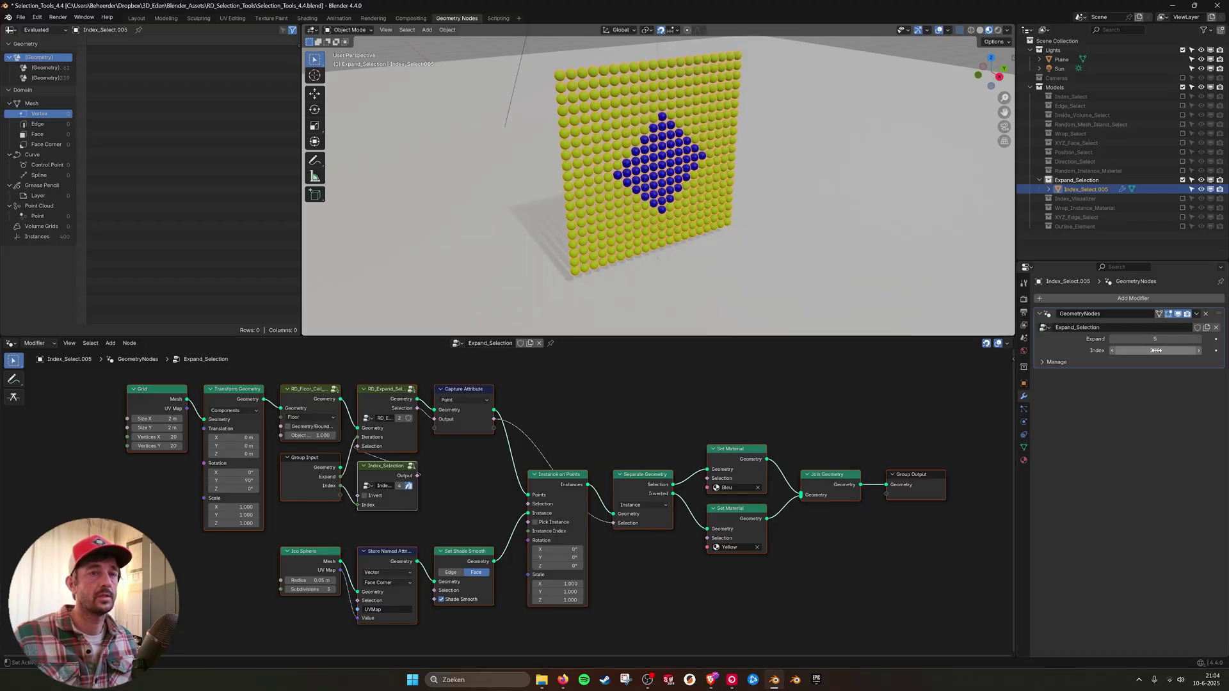
pyautogui.moveTo(1159, 350); pyautogui.dragTo(1191, 350)
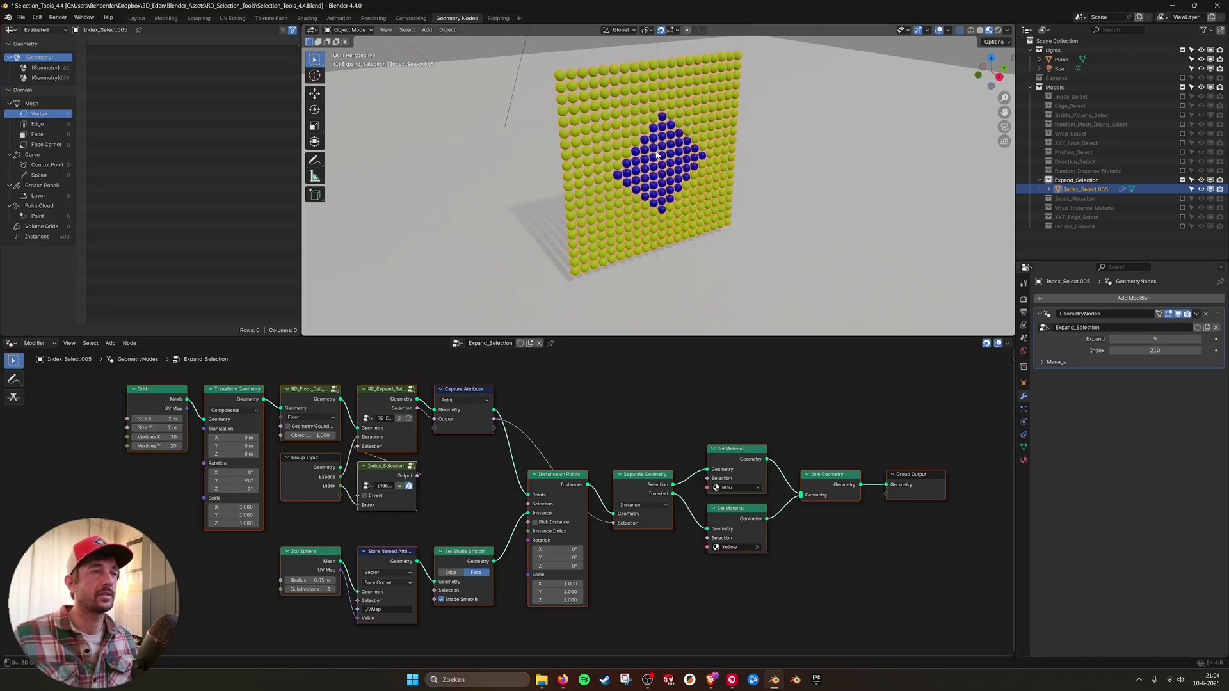
# Step: Open the RD_Expand_Selection node group and highlight the nodes of its repeat zone
pyautogui.scroll(3, 512, 448)
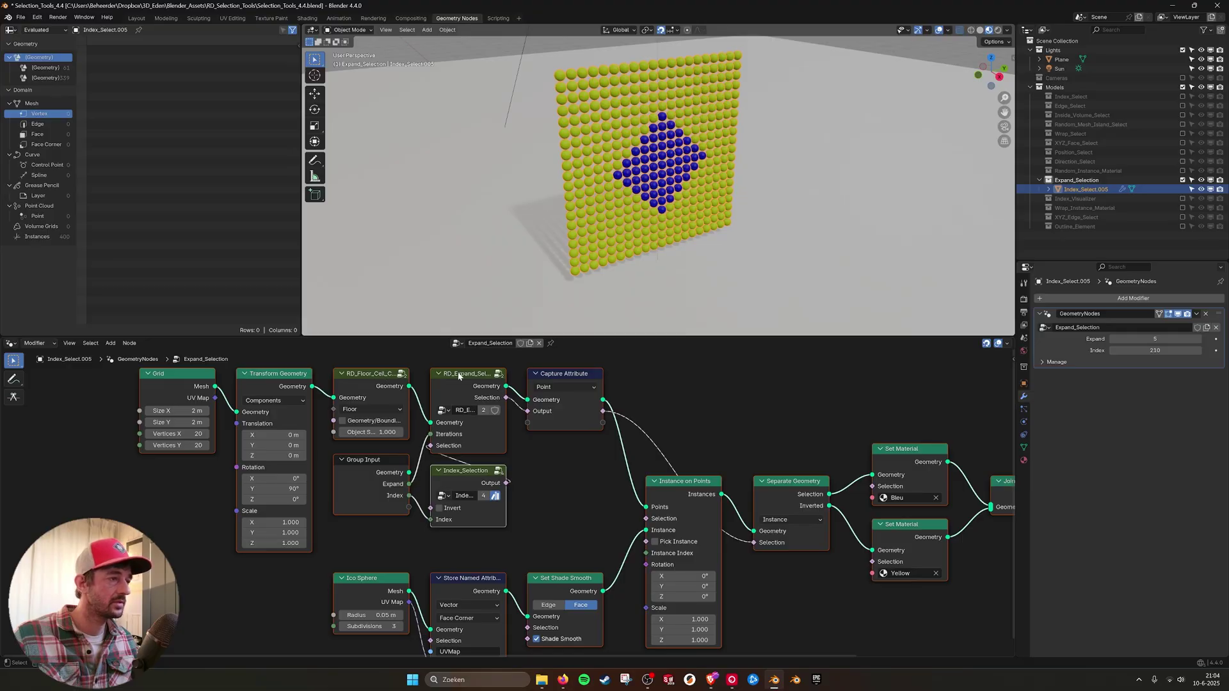
pyautogui.moveTo(519, 421); pyautogui.dragTo(588, 443, button='middle')
pyautogui.scroll(1, 587, 443)
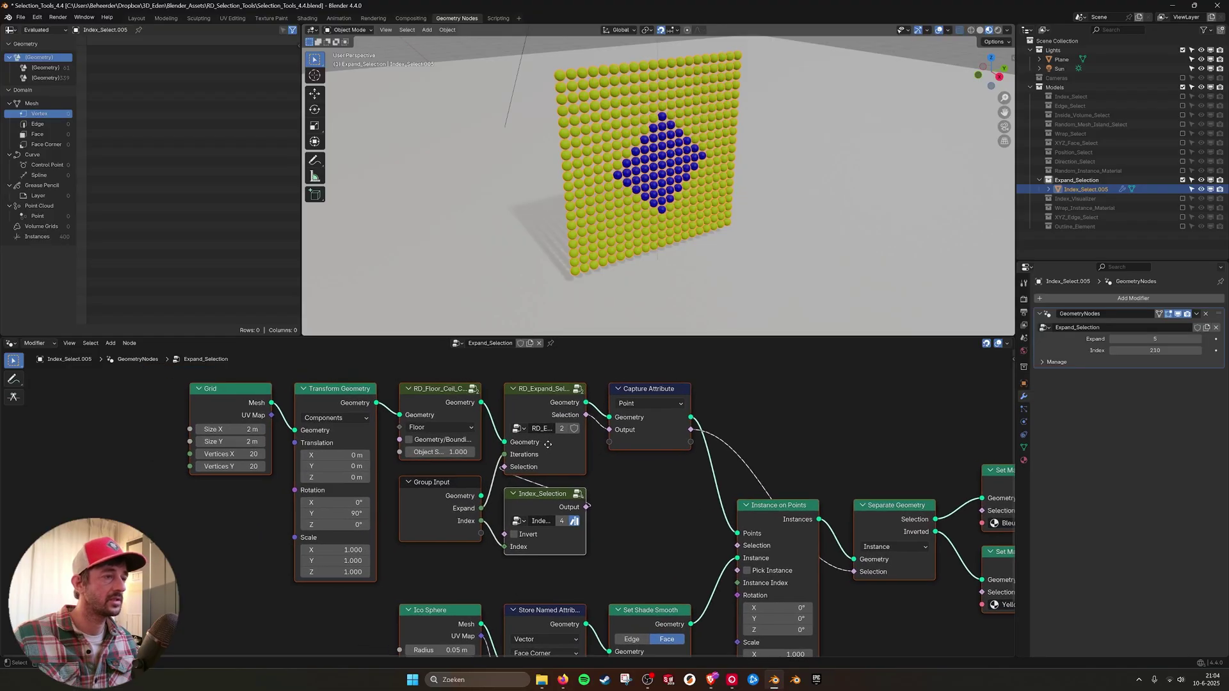
pyautogui.click(550, 501)
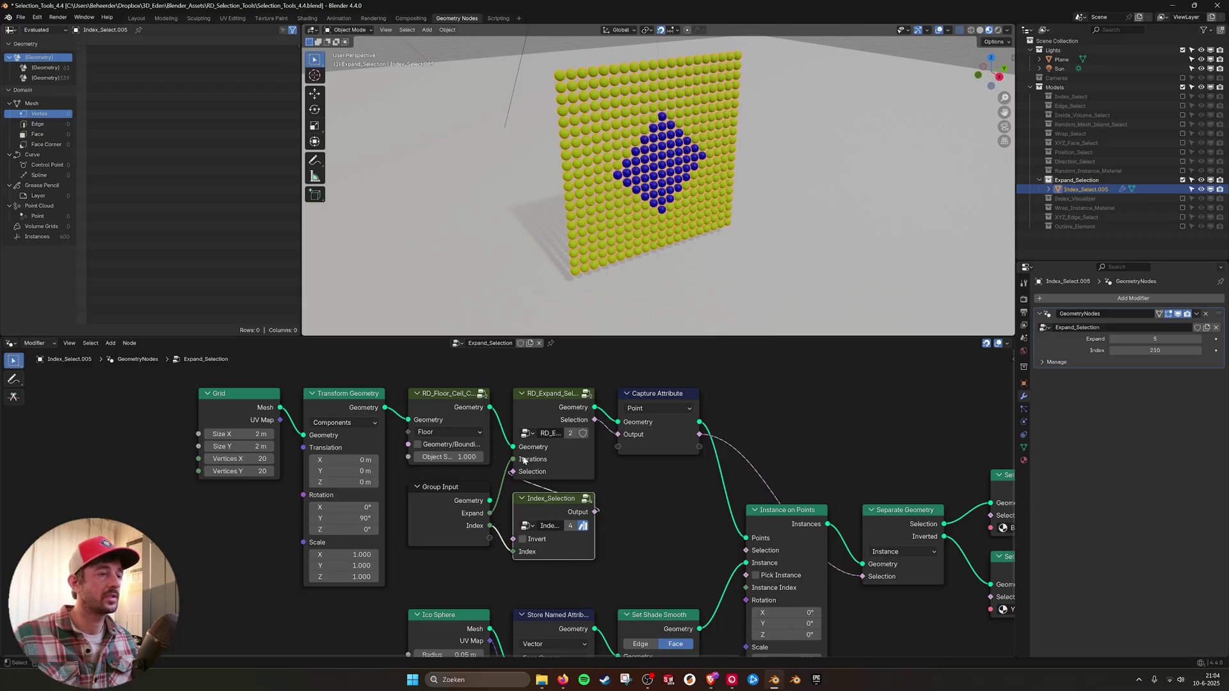
pyautogui.click(586, 393)
pyautogui.moveTo(516, 469); pyautogui.dragTo(410, 460, button='middle')
pyautogui.moveTo(300, 387); pyautogui.dragTo(825, 608)
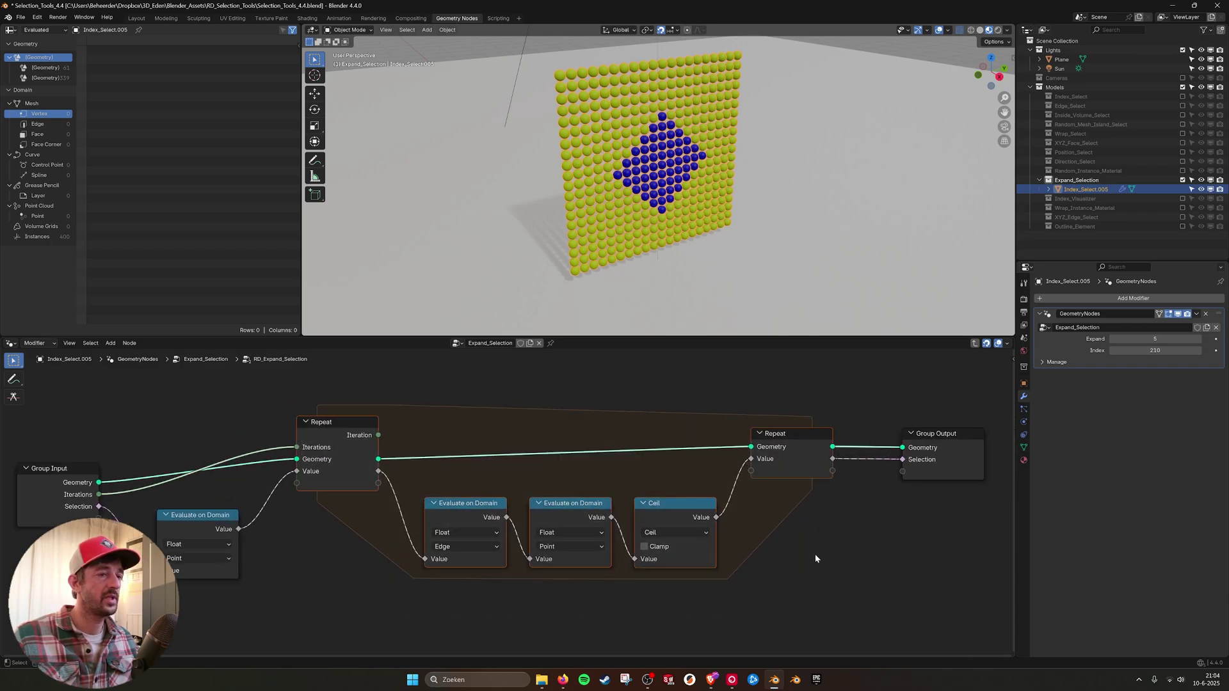
pyautogui.click(815, 554)
# Step: Examine the three Evaluate on Domain nodes and the Ceil node in turn, and return to the Expand_Selection node tree
pyautogui.click(213, 519)
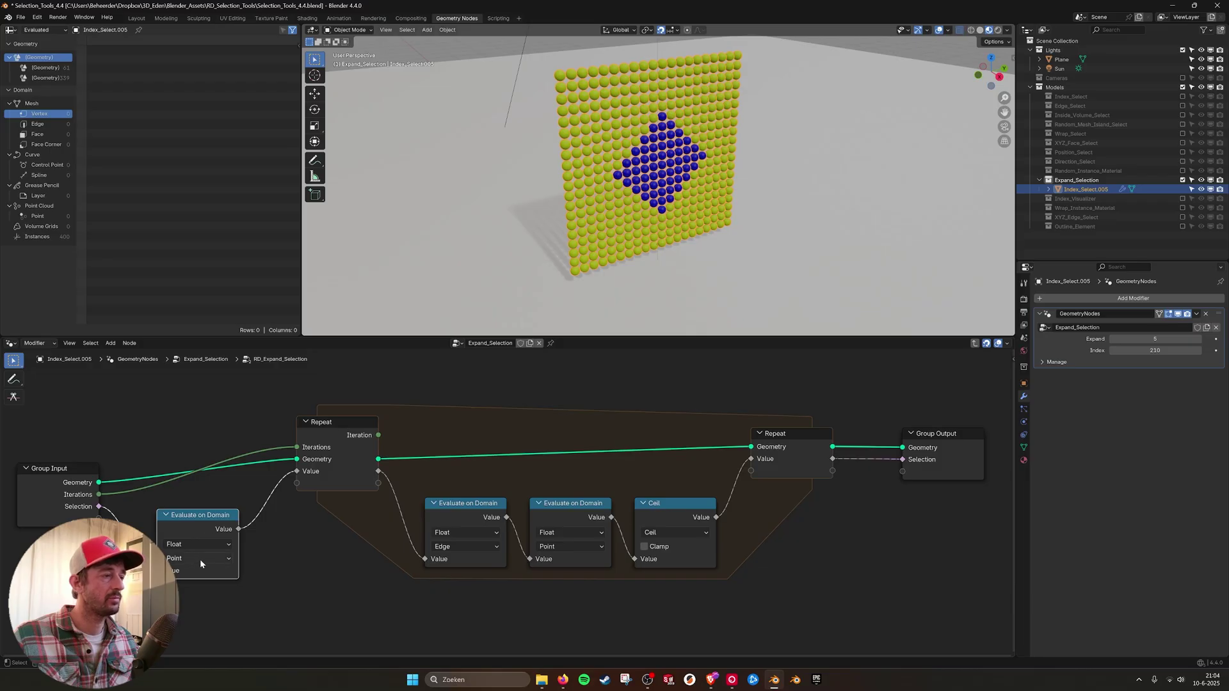
pyautogui.click(475, 506)
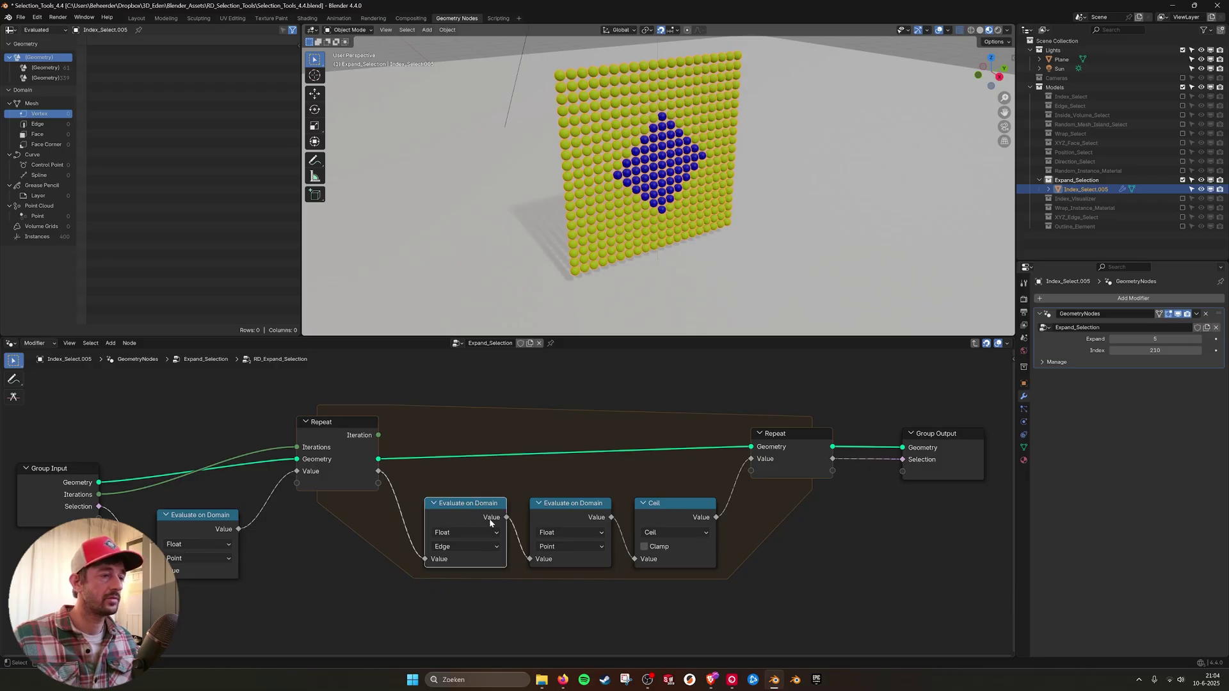
pyautogui.click(569, 505)
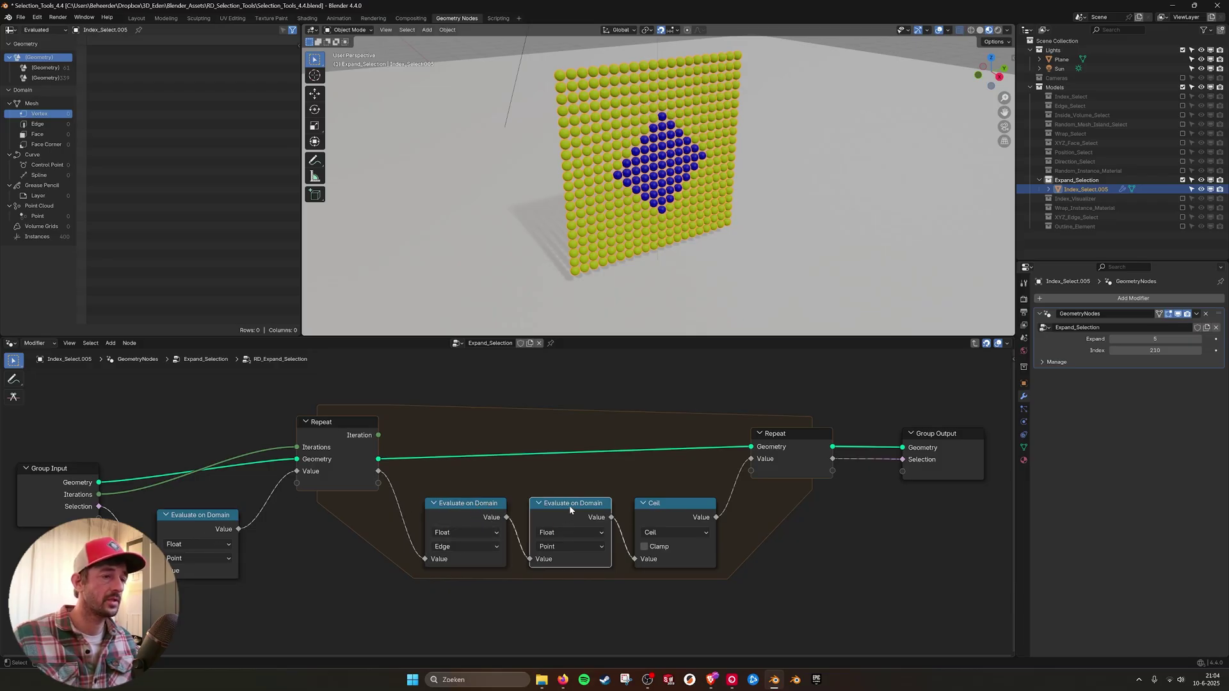
pyautogui.click(675, 503)
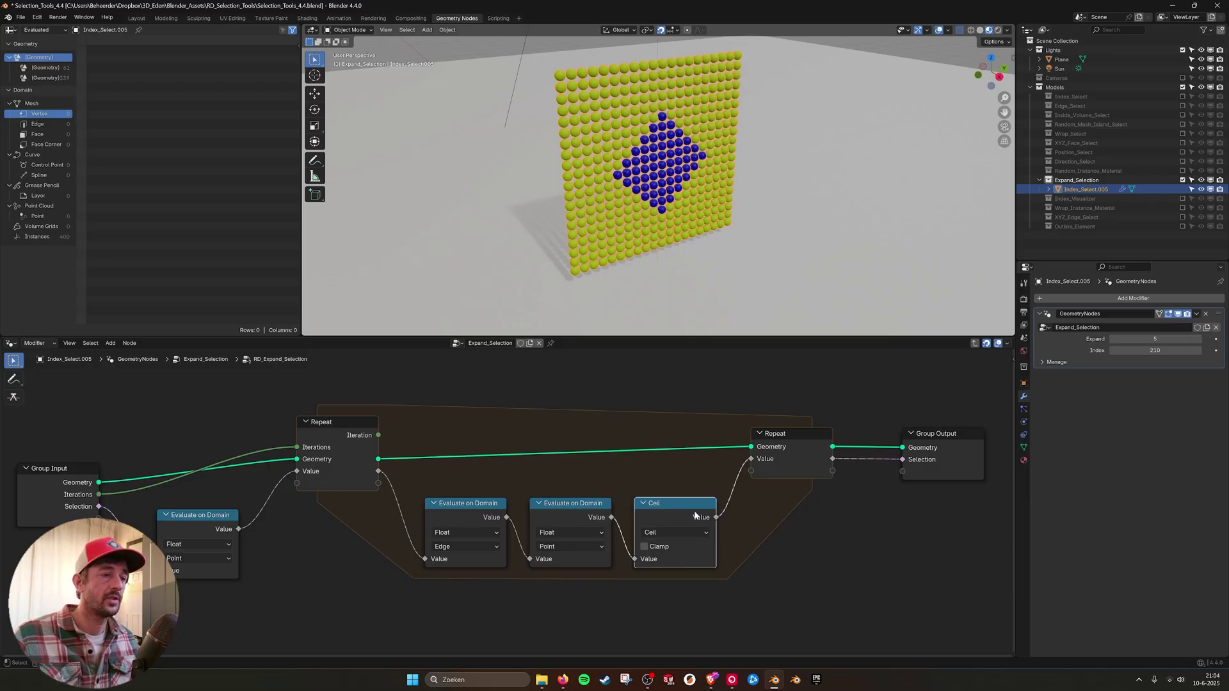
pyautogui.scroll(-2, 600, 497)
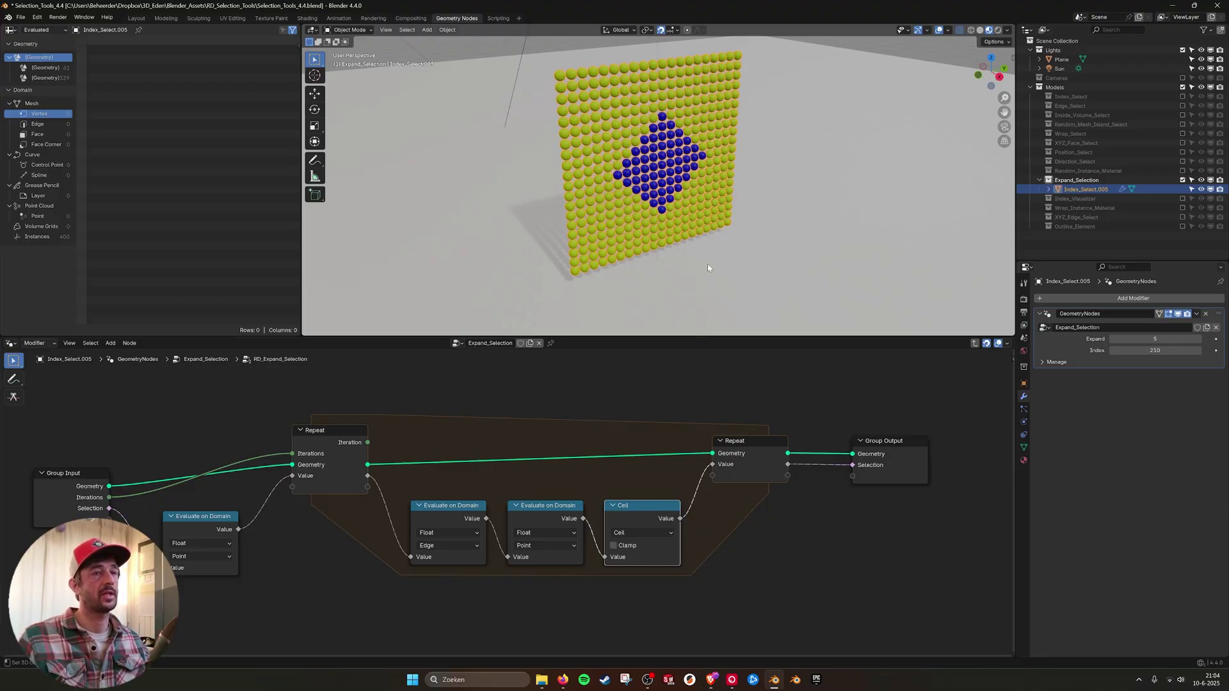
pyautogui.click(975, 344)
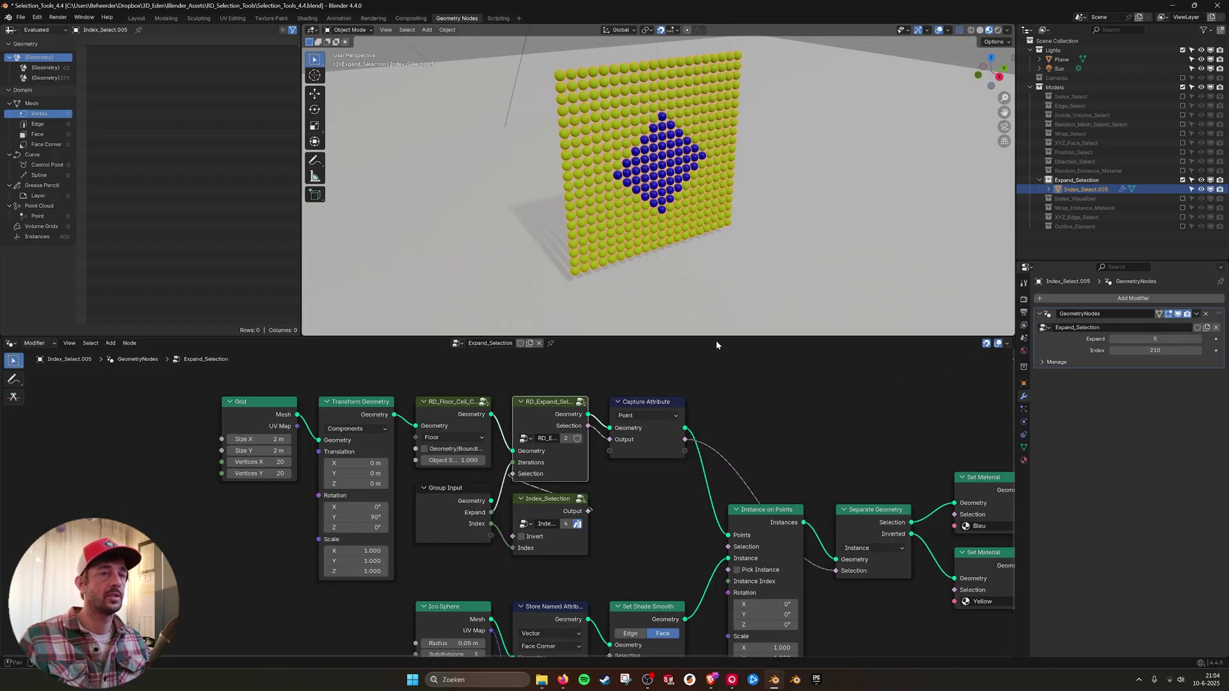
# Step: Show the viewport's built-in Select More command as a comparison for expanding a selection
pyautogui.click(405, 31)
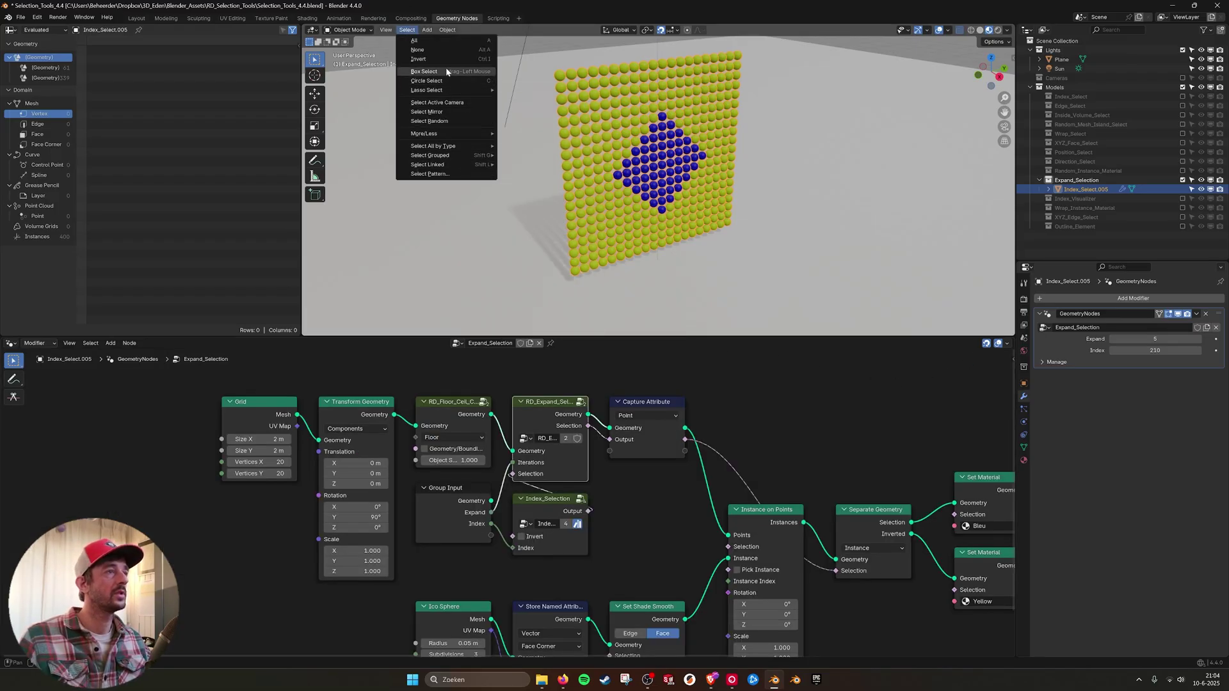
pyautogui.moveTo(445, 135)
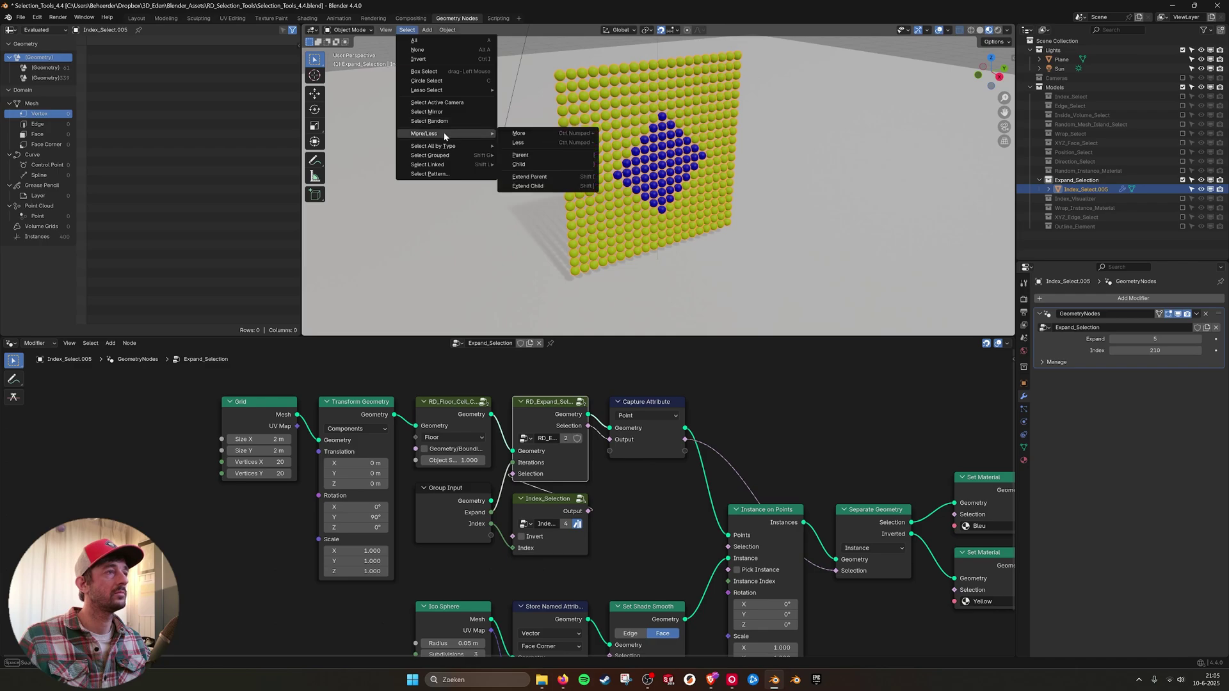
pyautogui.click(557, 134)
pyautogui.moveTo(591, 448); pyautogui.dragTo(576, 439, button='middle')
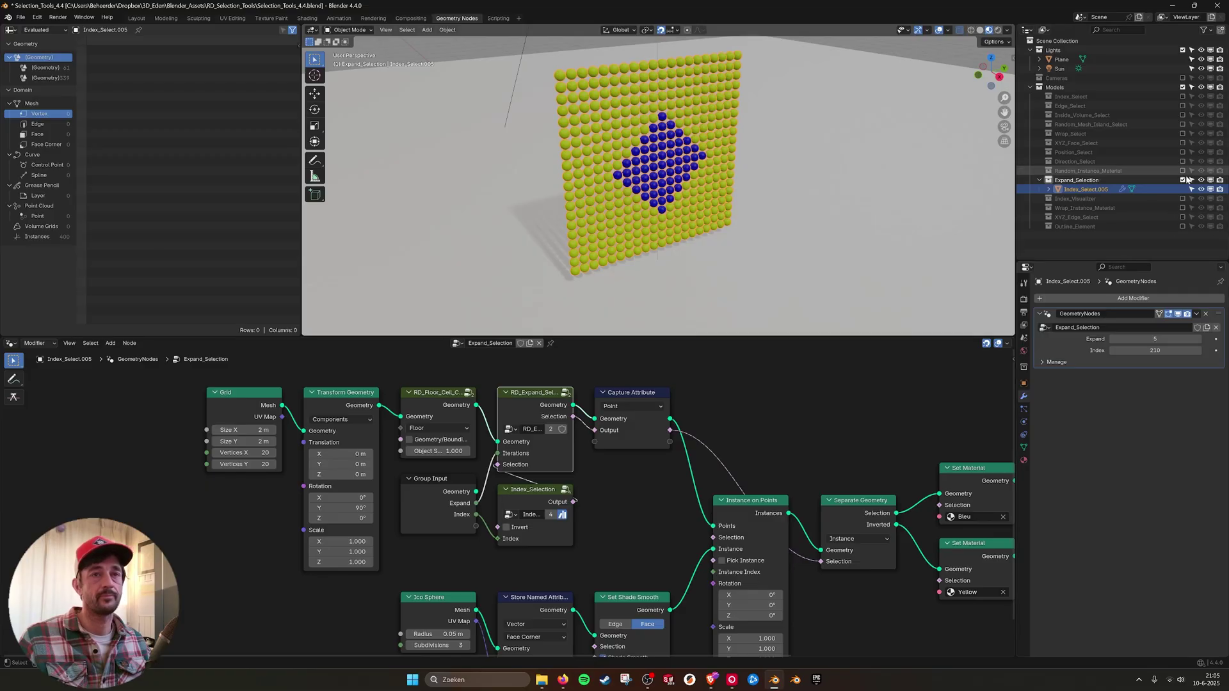
# Step: Show the Index_Visualizer collection in place of Expand_Selection and select its numbered sphere, Index_Select.006, to display its node tree
pyautogui.keyDown('ctrl'); pyautogui.click(1183, 199); pyautogui.keyUp('ctrl')
pyautogui.click(734, 186)
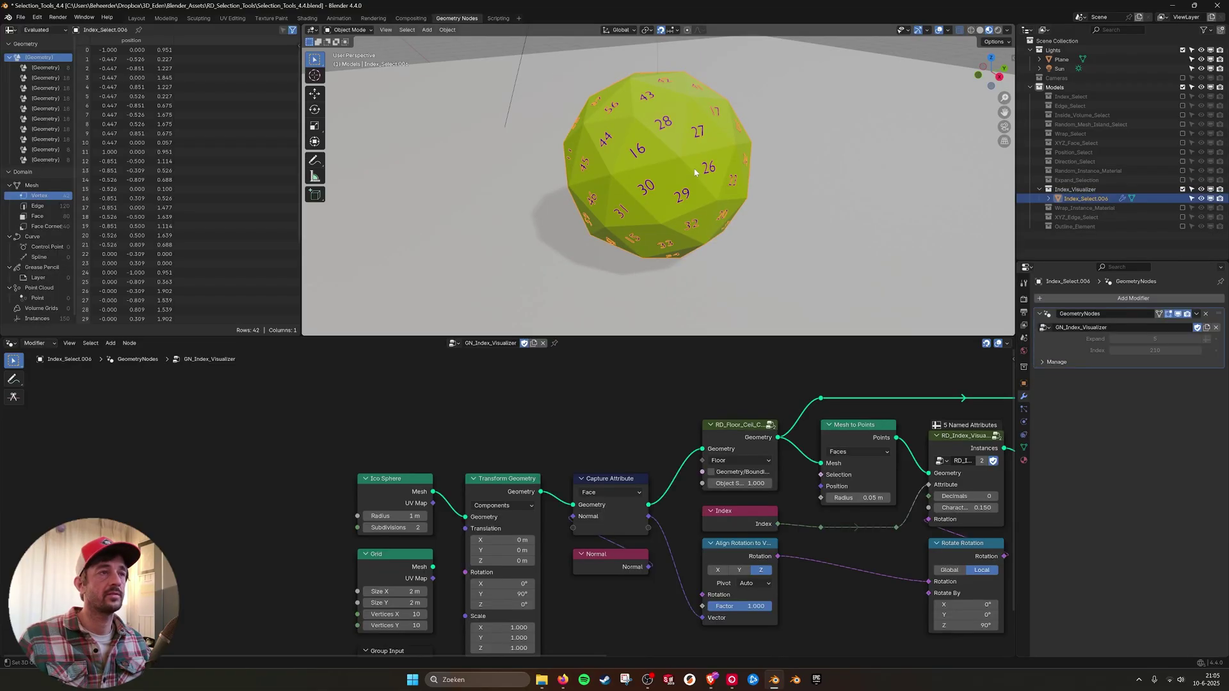
pyautogui.moveTo(803, 512); pyautogui.dragTo(626, 506, button='middle')
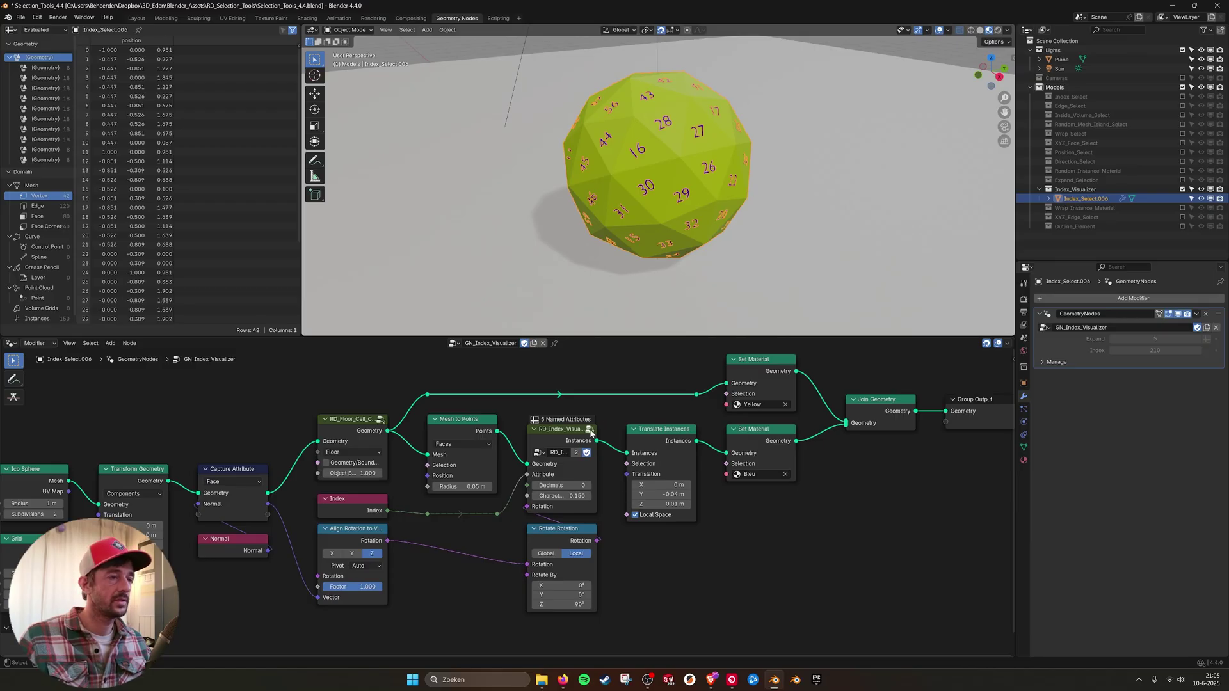
# Step: Open the RD_Index_Visualizer node group, examine its overall node network, and return to the GN_Index_Visualizer tree
pyautogui.moveTo(590, 433); pyautogui.dragTo(613, 427, button='middle')
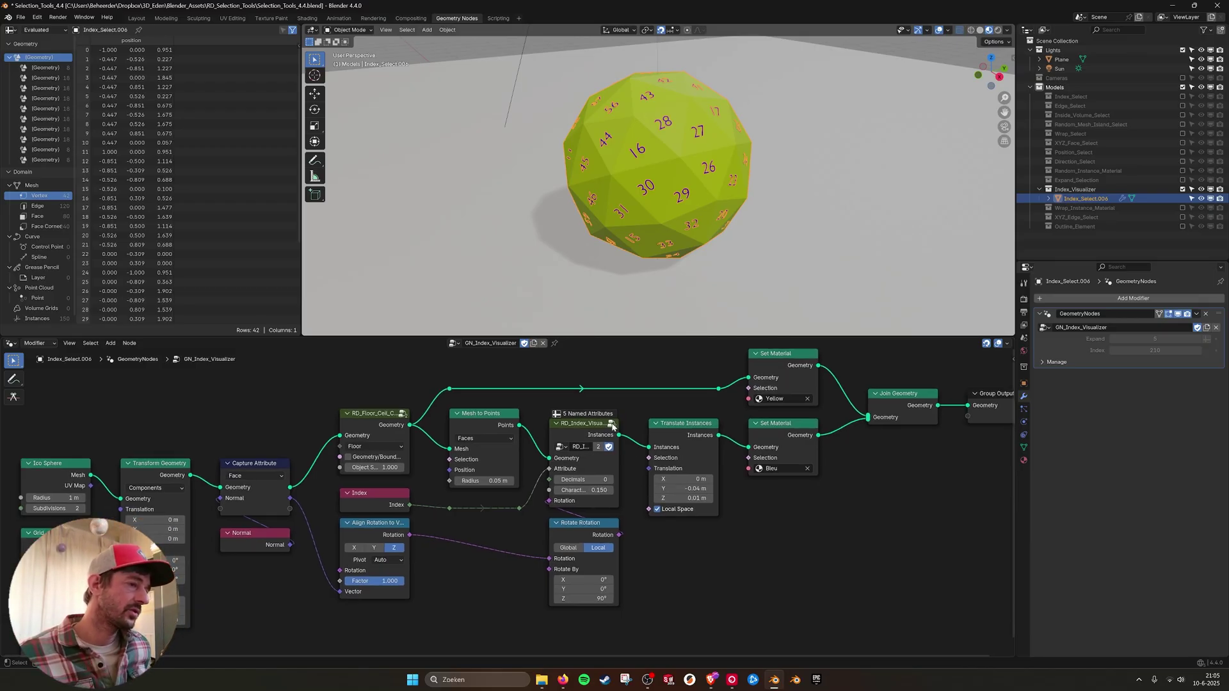
pyautogui.scroll(-6, 613, 427)
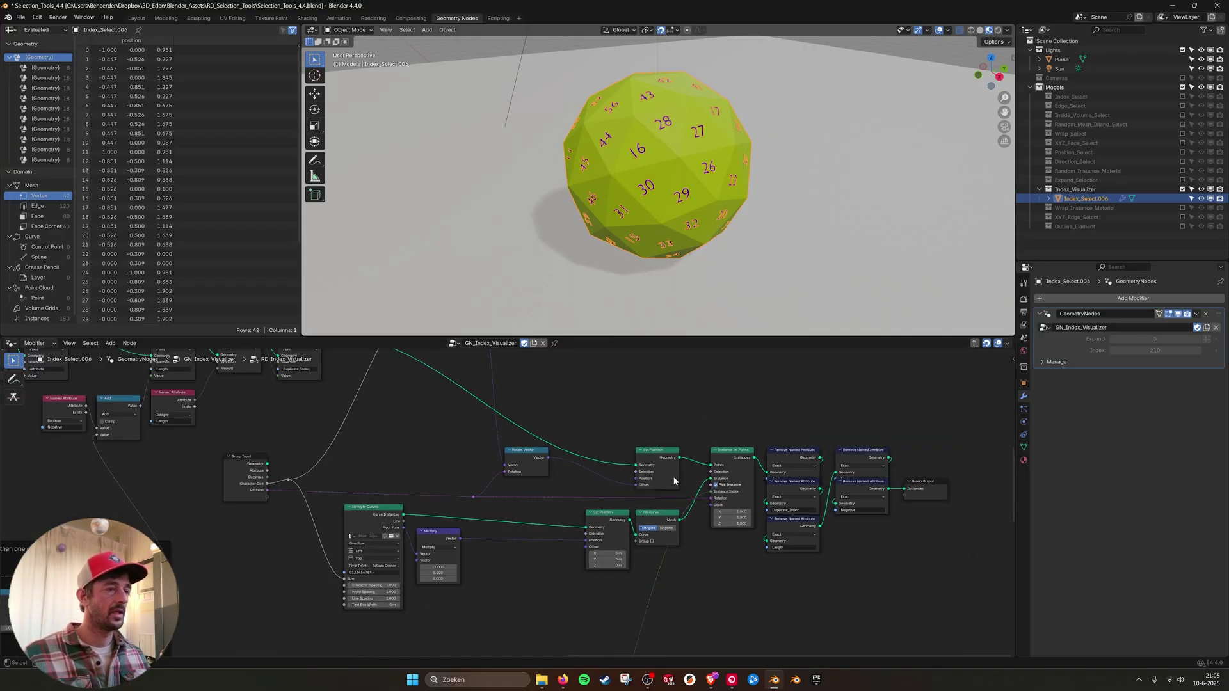
pyautogui.moveTo(679, 441); pyautogui.dragTo(453, 481, button='middle')
pyautogui.scroll(-1, 555, 479)
pyautogui.moveTo(584, 429); pyautogui.dragTo(594, 536, button='middle')
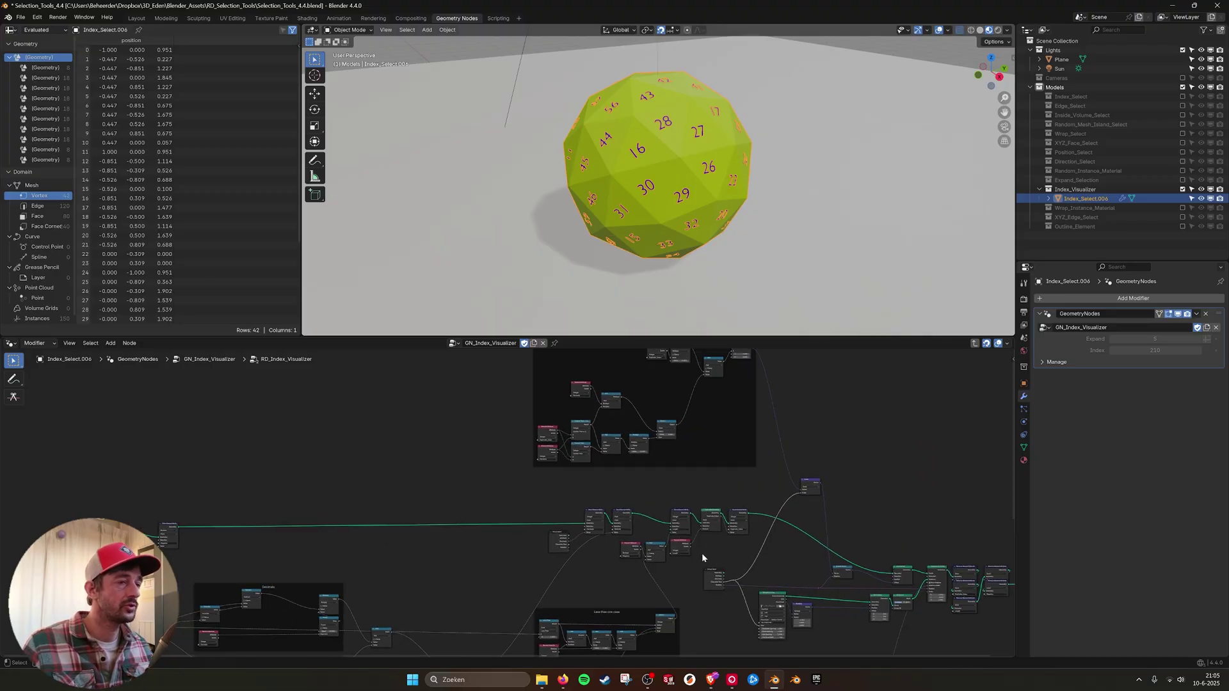
pyautogui.scroll(1, 672, 512)
pyautogui.scroll(-2, 674, 521)
pyautogui.moveTo(674, 521); pyautogui.dragTo(557, 538, button='middle')
pyautogui.scroll(4, 576, 557)
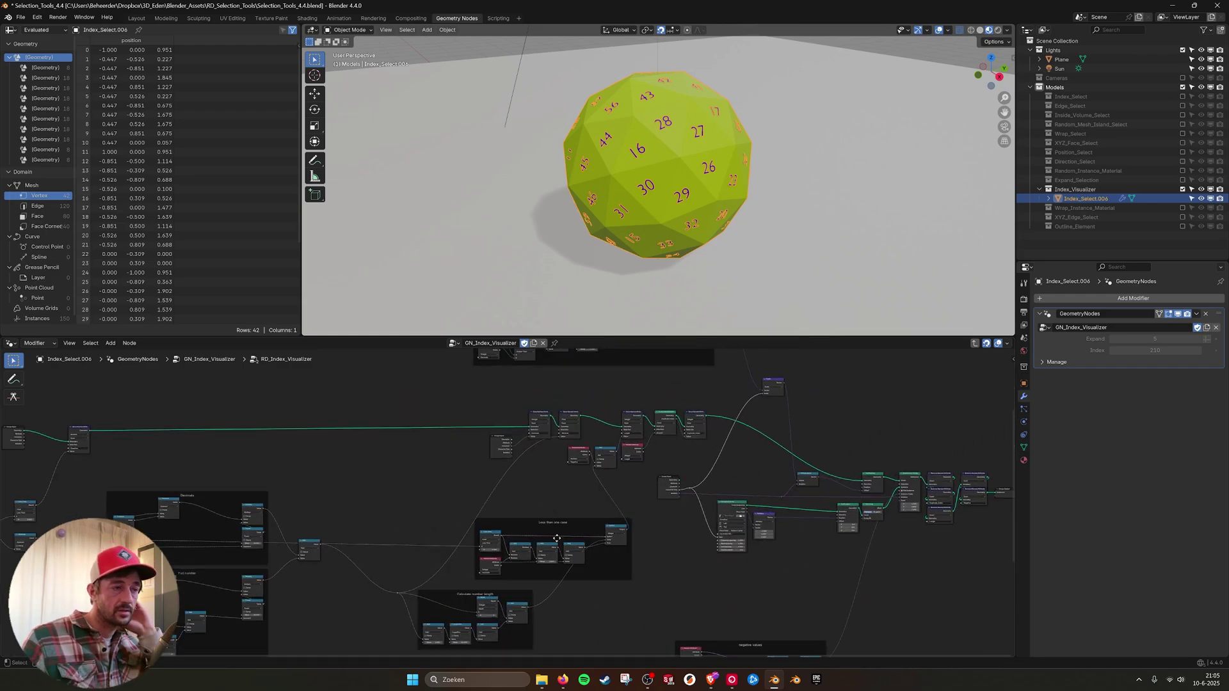
pyautogui.scroll(-1, 557, 538)
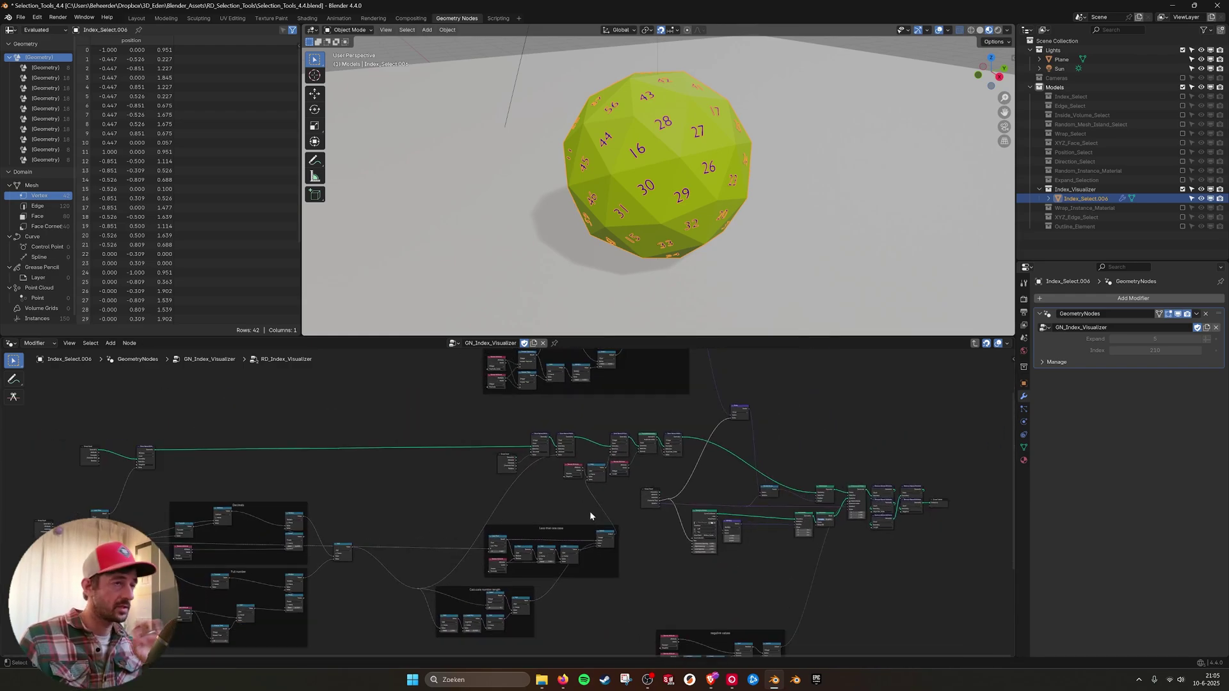
pyautogui.click(974, 343)
pyautogui.scroll(7, 666, 458)
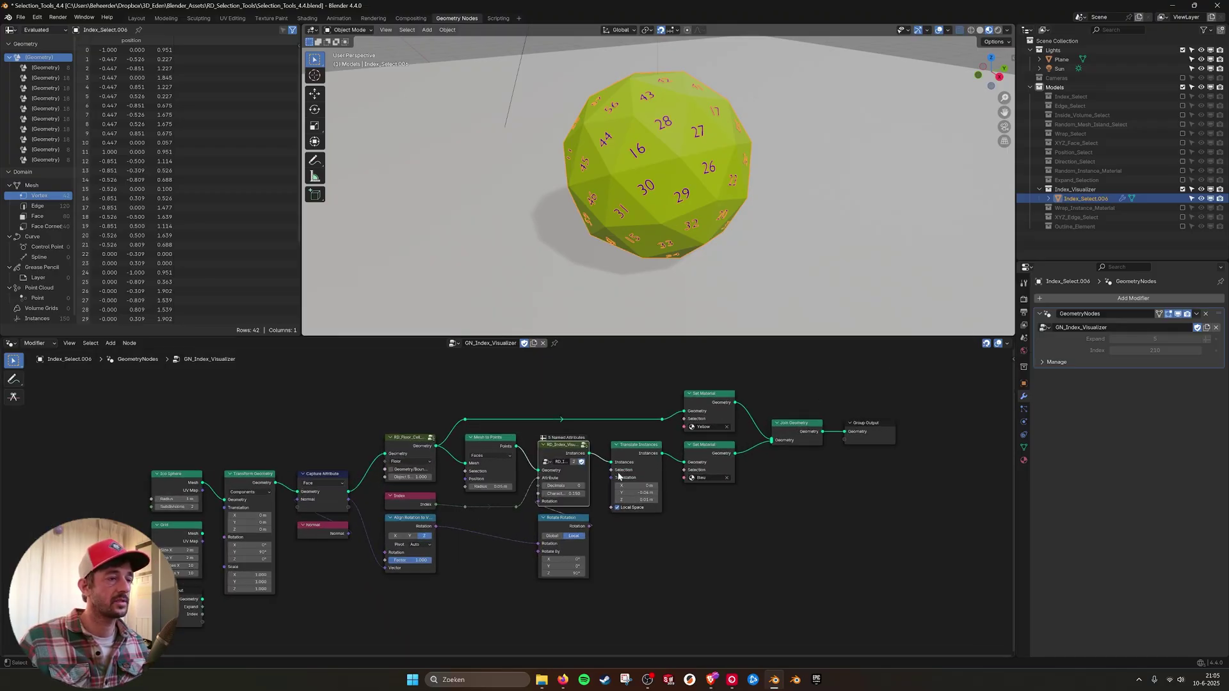
pyautogui.press('Home')
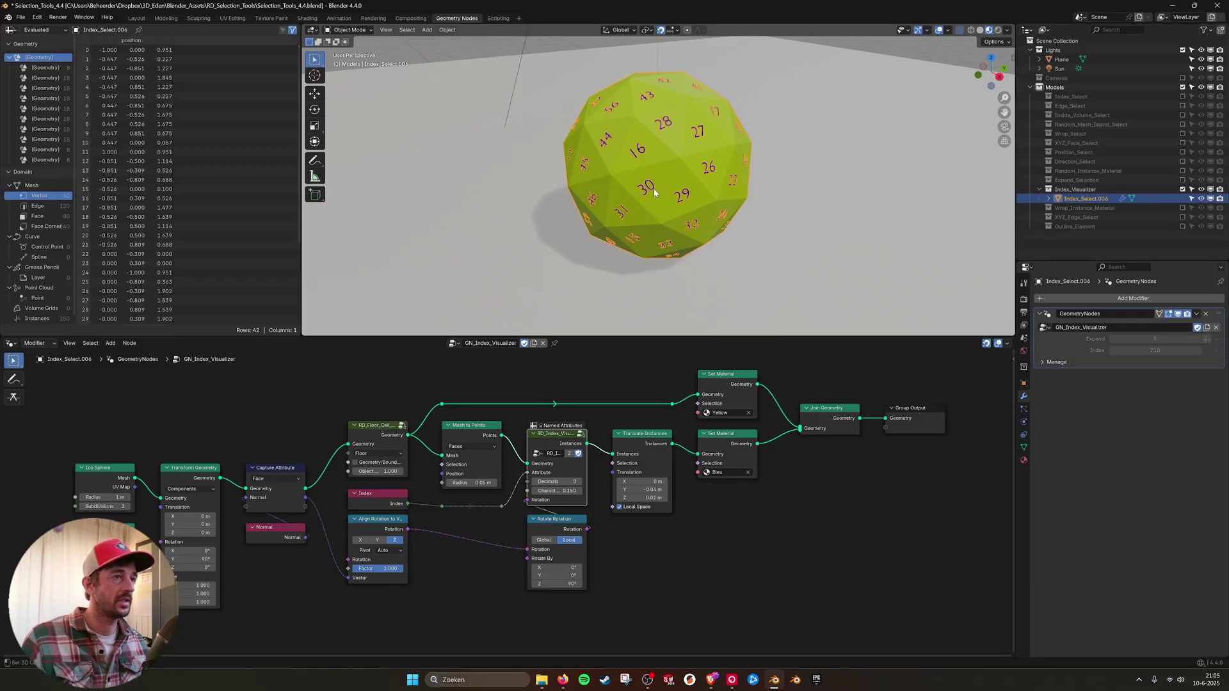
# Step: Inspect the index numbers on the sphere's faces from several sides
pyautogui.scroll(3, 655, 192)
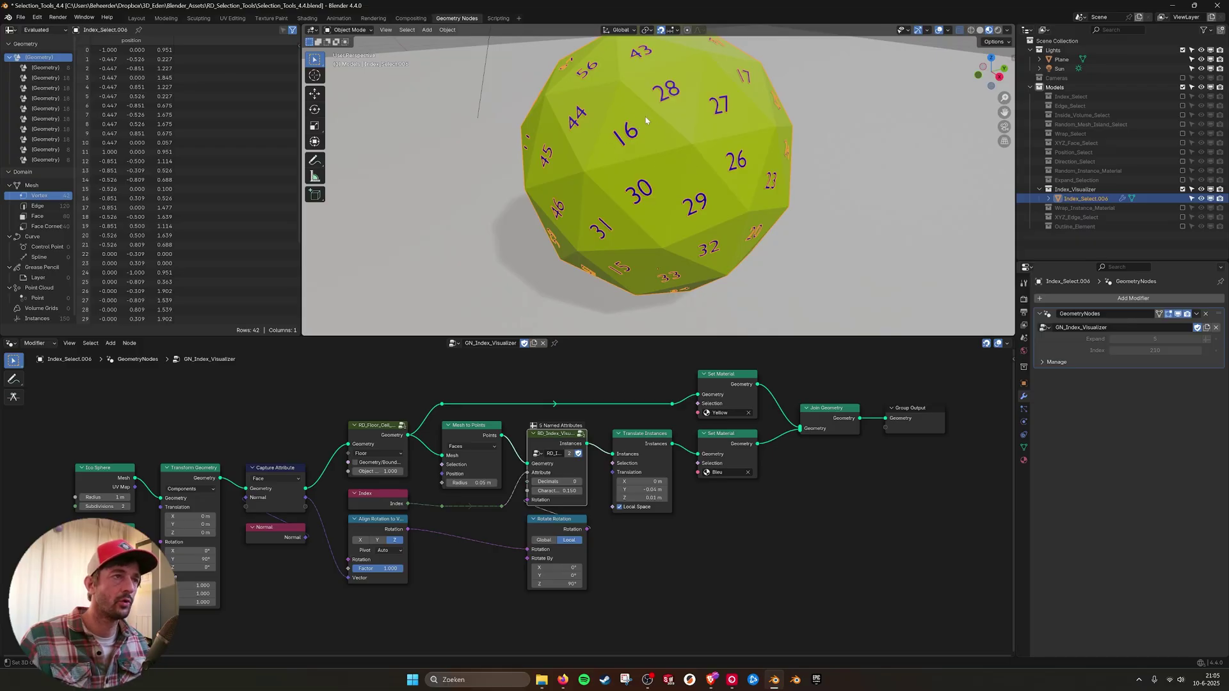
pyautogui.moveTo(647, 120); pyautogui.dragTo(679, 150, button='middle')
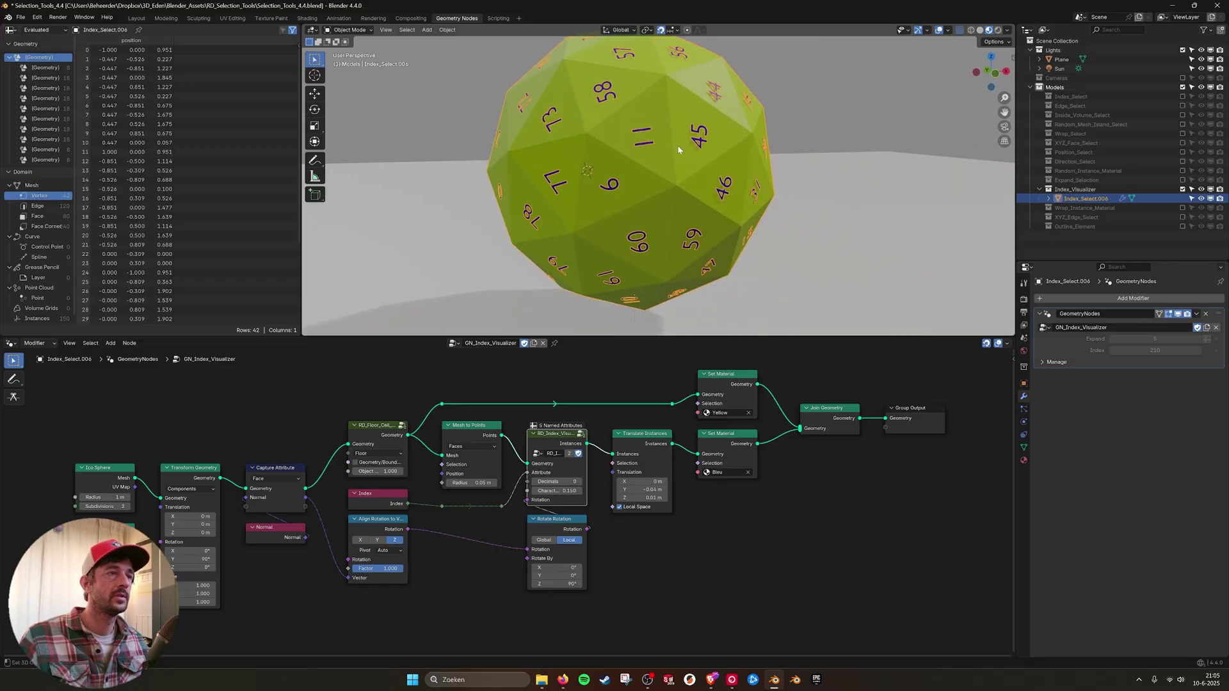
pyautogui.moveTo(812, 188); pyautogui.dragTo(733, 316, button='middle')
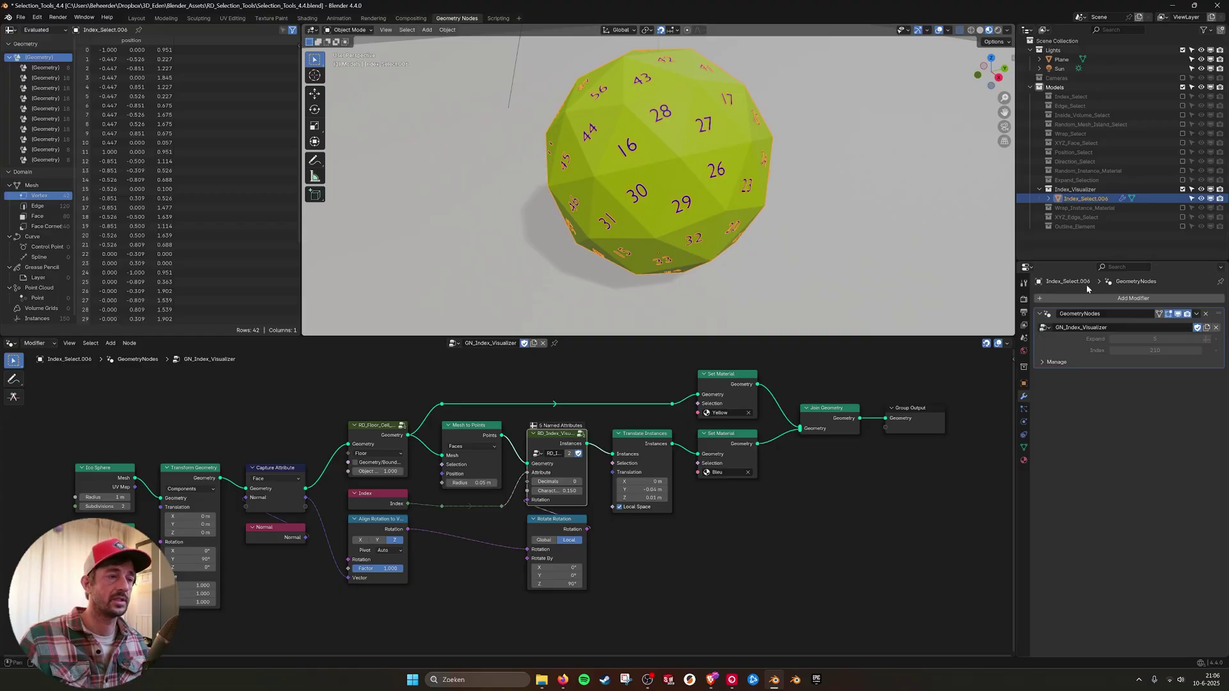
# Step: Show the Wrap_Instance_Material collection in place of Index_Visualizer and select its wall of balls, Index_Select.004
pyautogui.click(1182, 189)
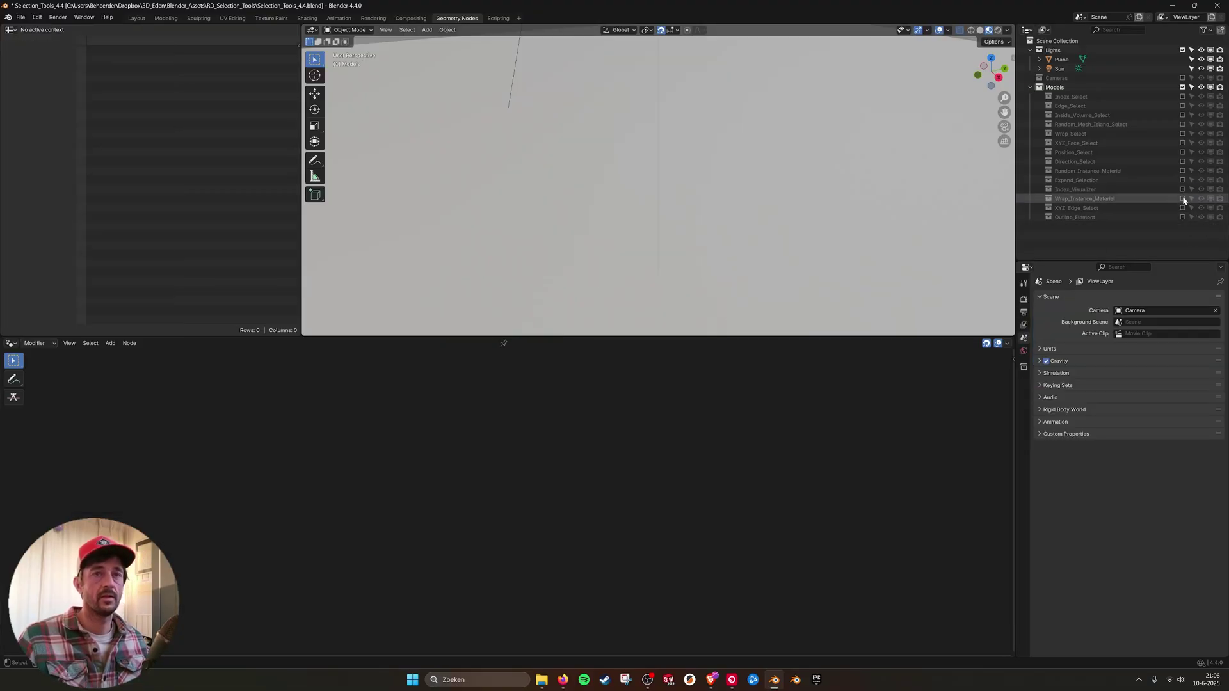
pyautogui.click(1182, 198)
pyautogui.click(667, 174)
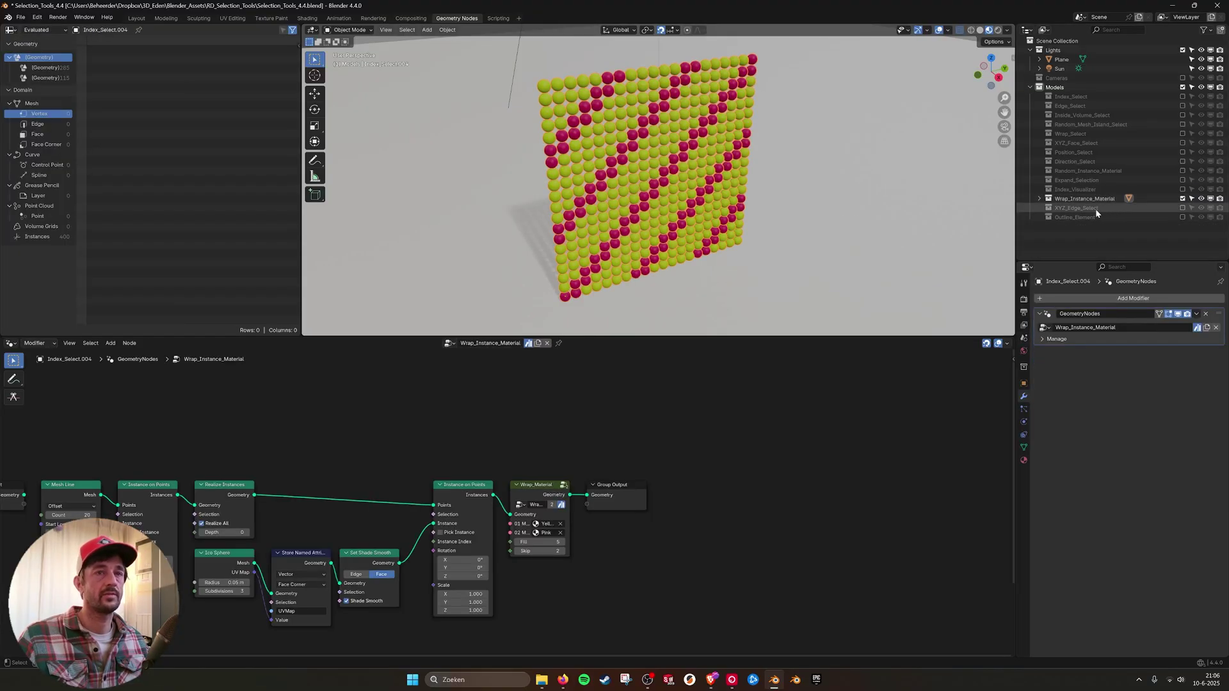
# Step: Try a Fill value of 7 on the Wrap_Material node, and lower it to 4
pyautogui.scroll(1, 781, 425)
pyautogui.scroll(2, 781, 425)
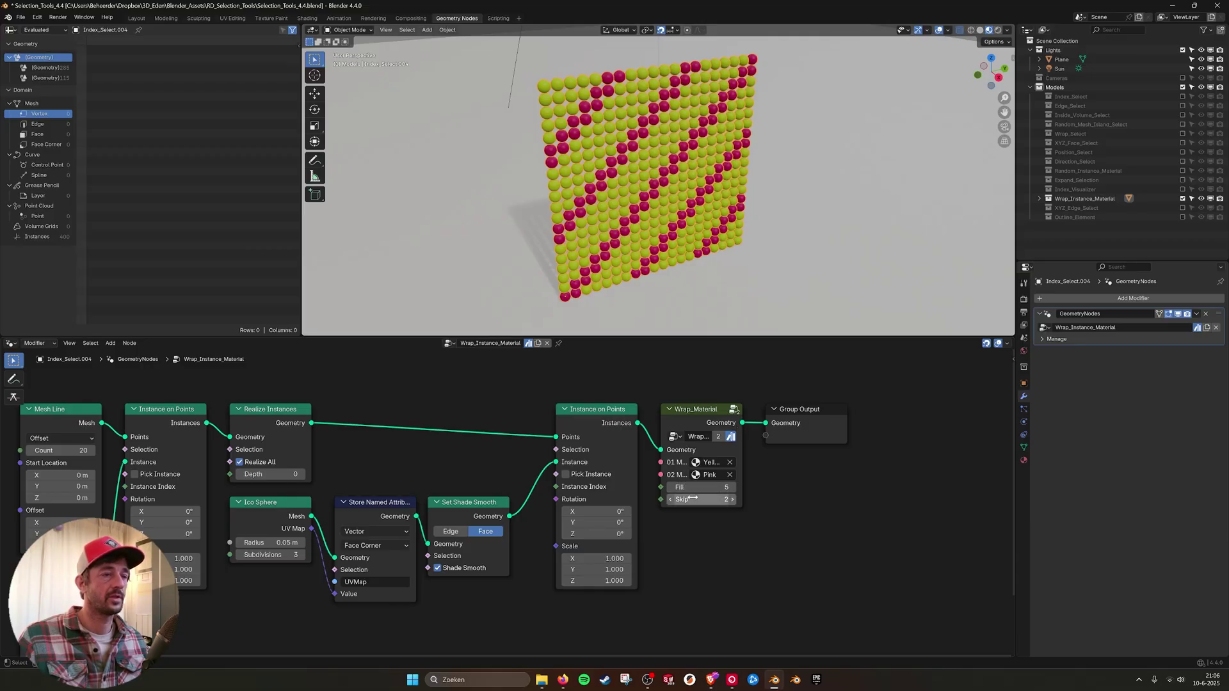
pyautogui.click(733, 488)
pyautogui.click(733, 488)
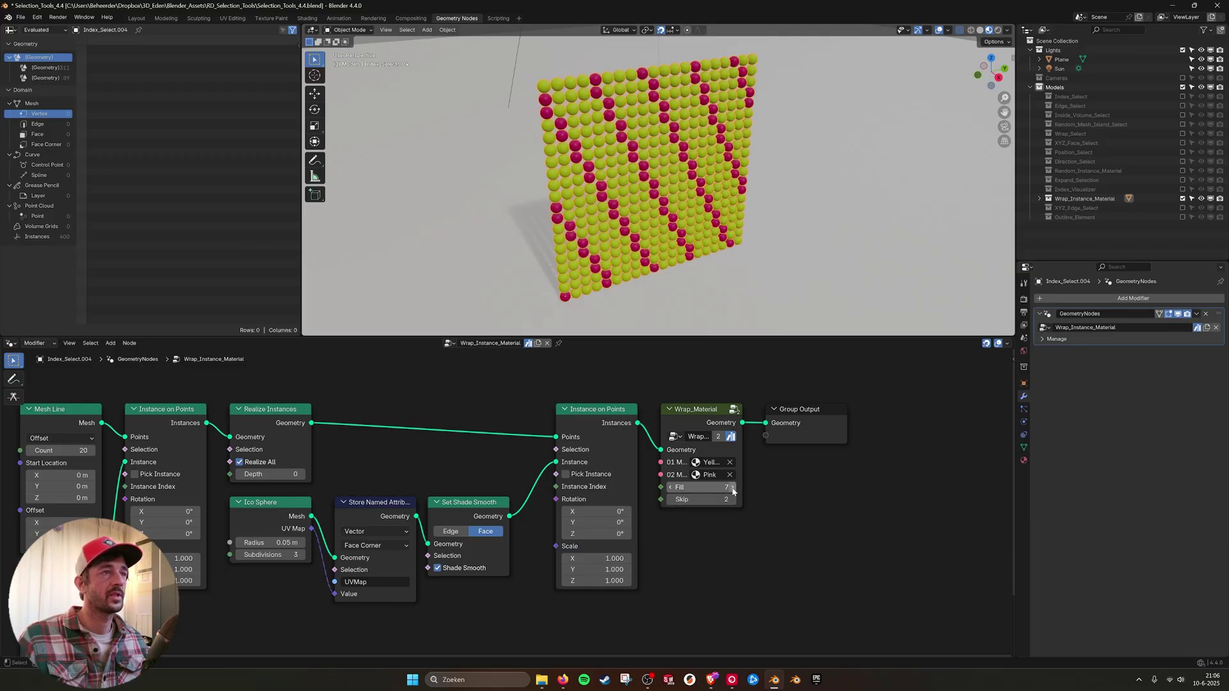
pyautogui.click(670, 487)
pyautogui.click(670, 488)
pyautogui.click(670, 488)
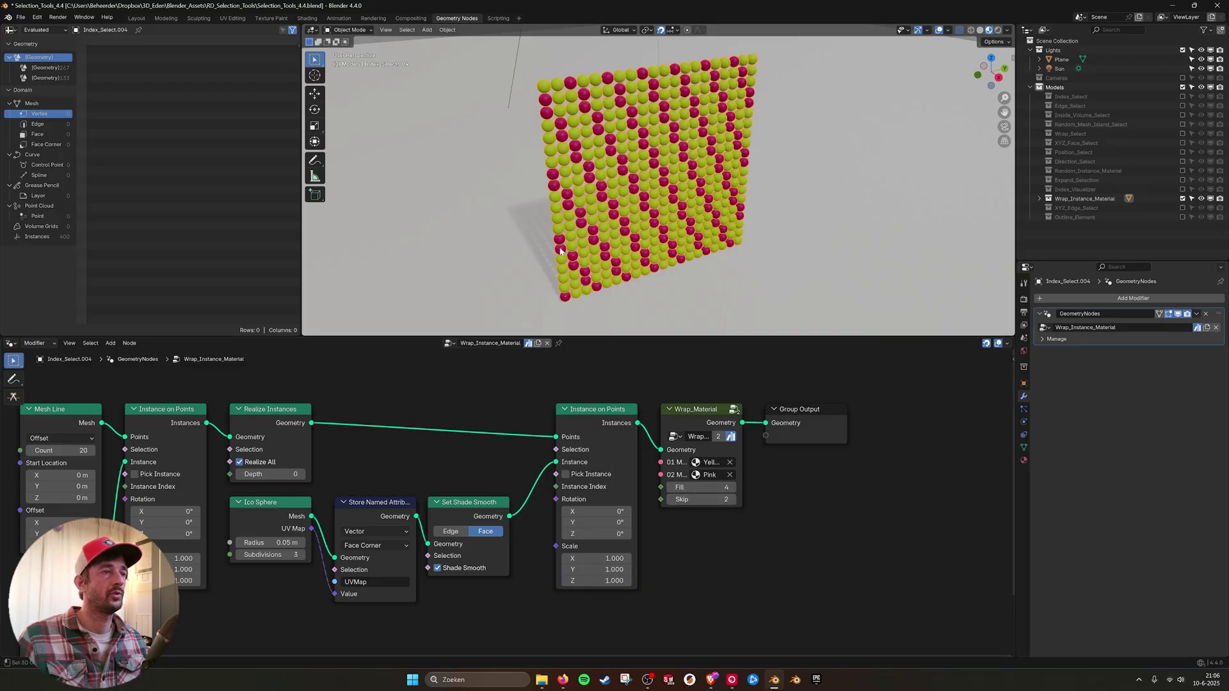
# Step: Open the Wrap_Material node group and examine its paired Delete Geometry and Set Material nodes feeding Join Geometry
pyautogui.click(734, 409)
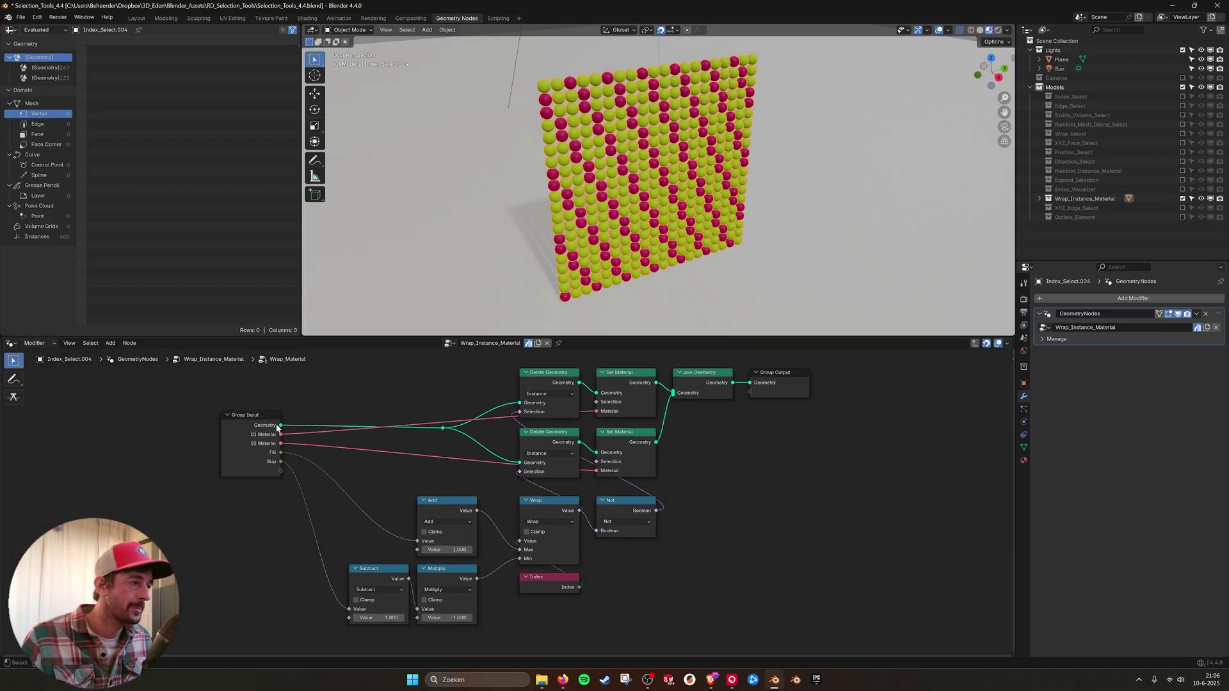
pyautogui.click(553, 377)
pyautogui.click(554, 432)
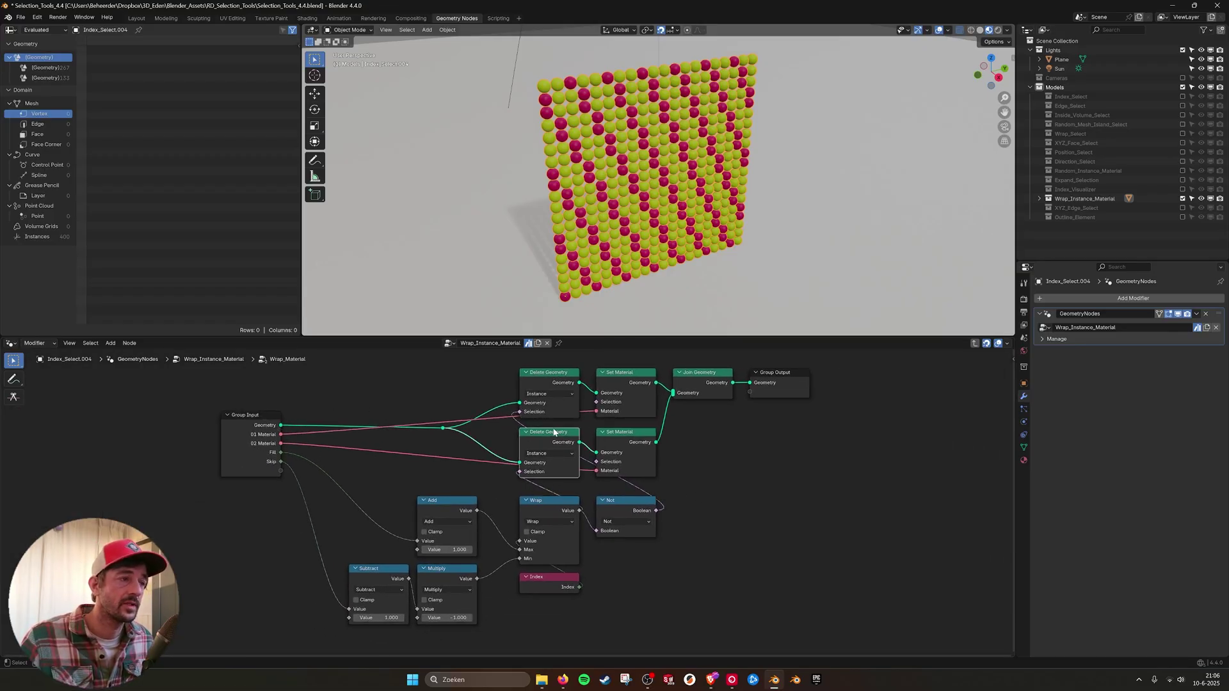
pyautogui.click(641, 378)
pyautogui.click(638, 435)
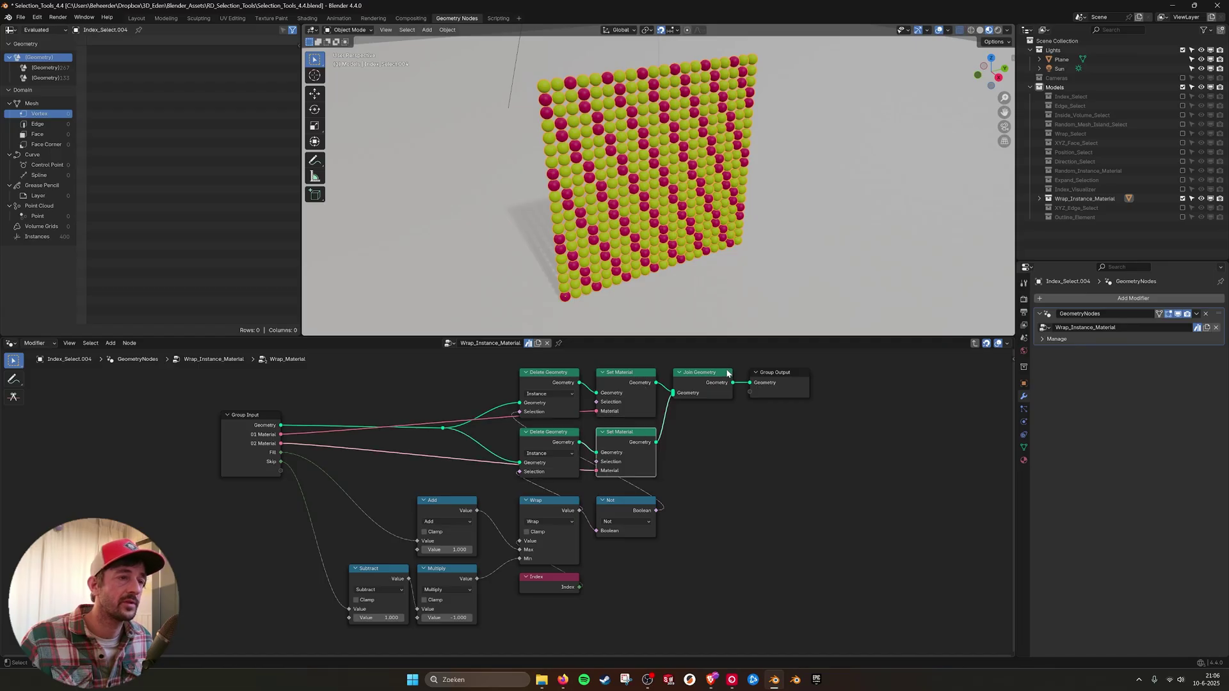
pyautogui.click(732, 493)
pyautogui.scroll(1, 733, 497)
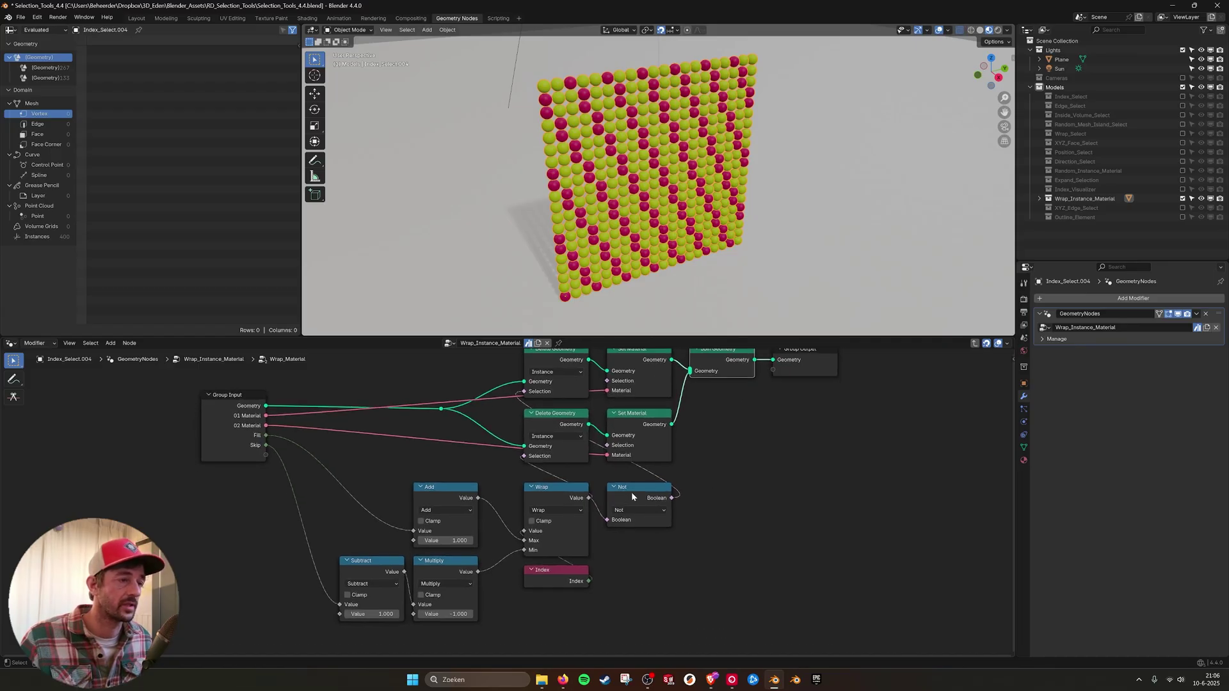
# Step: Examine the Not, Subtract, Add, Multiply, Wrap and Index nodes, and return to the Wrap_Instance_Material tree
pyautogui.moveTo(632, 497); pyautogui.dragTo(644, 503, button='middle')
pyautogui.click(651, 493)
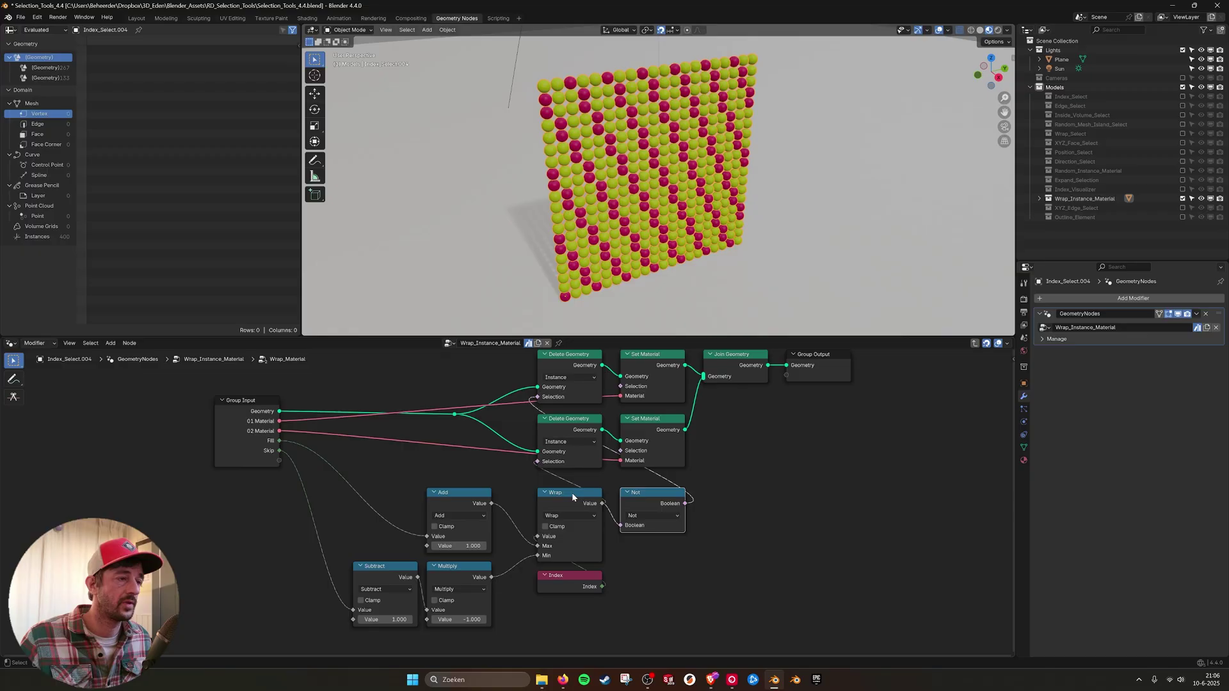
pyautogui.click(377, 574)
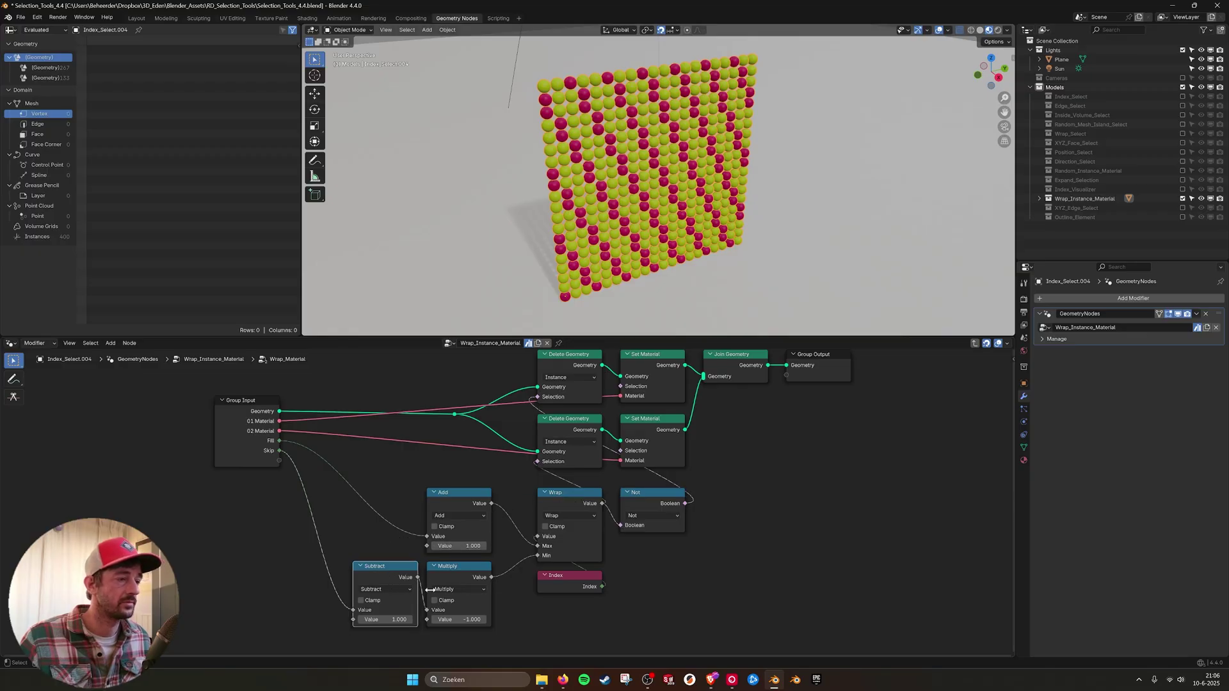
pyautogui.moveTo(350, 472); pyautogui.dragTo(503, 622)
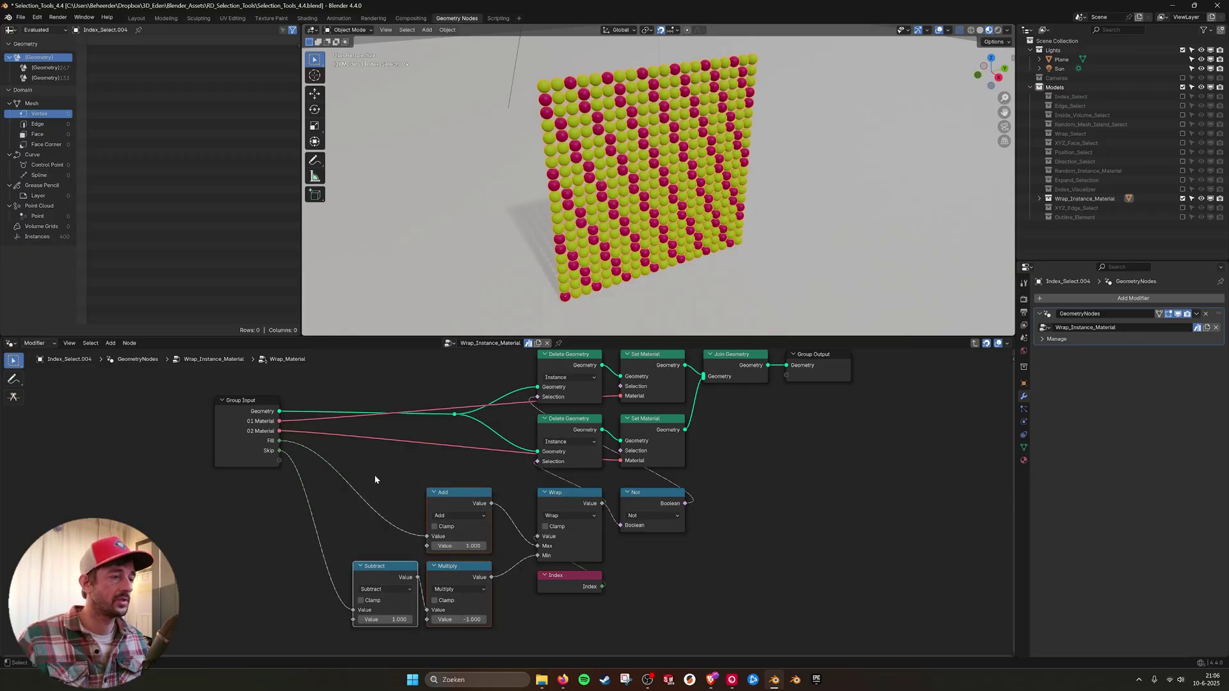
pyautogui.click(562, 495)
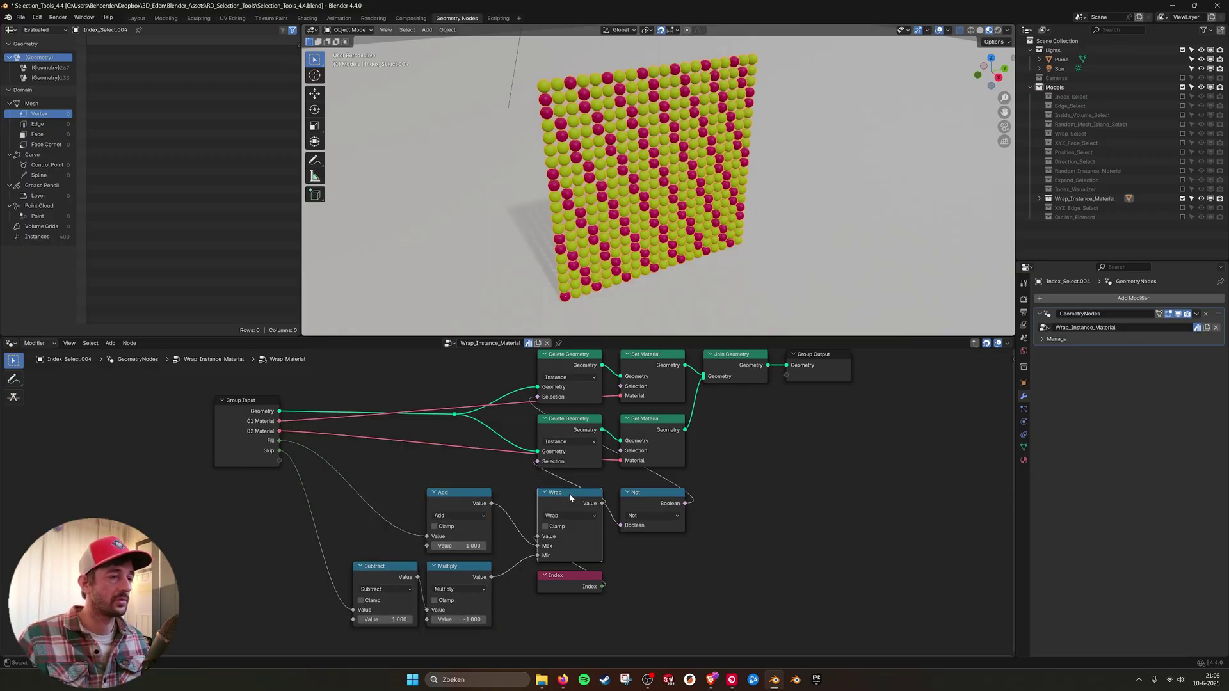
pyautogui.click(585, 580)
pyautogui.click(659, 565)
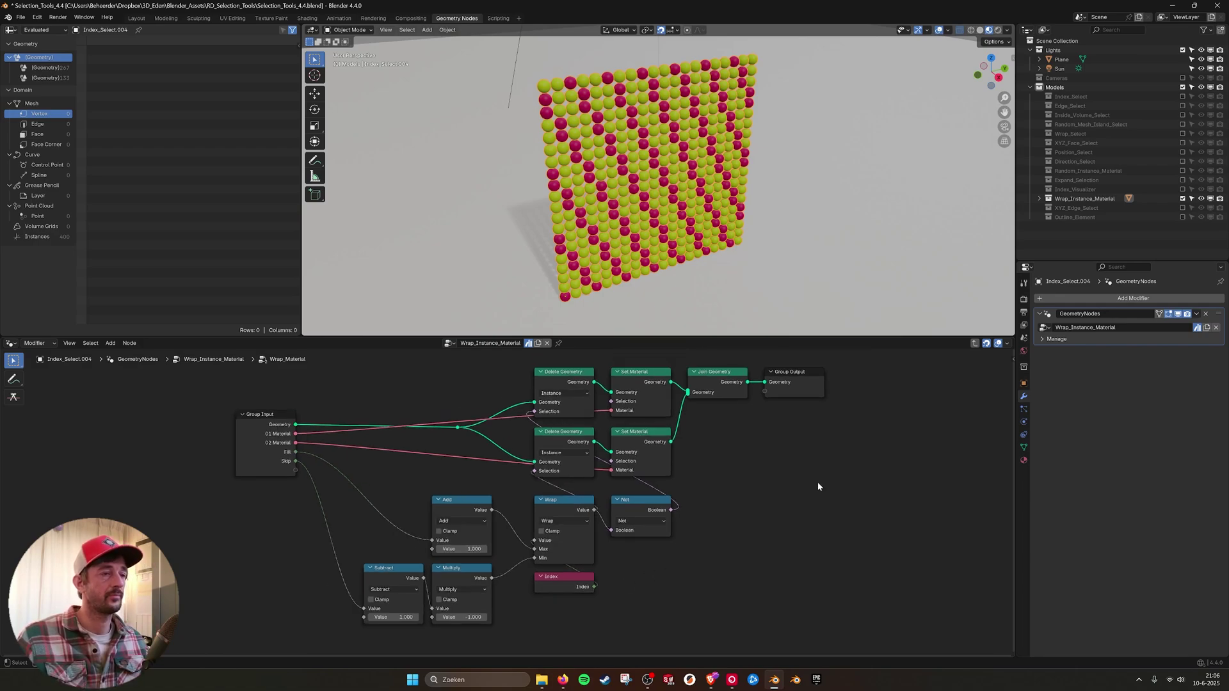
pyautogui.press('Tab')
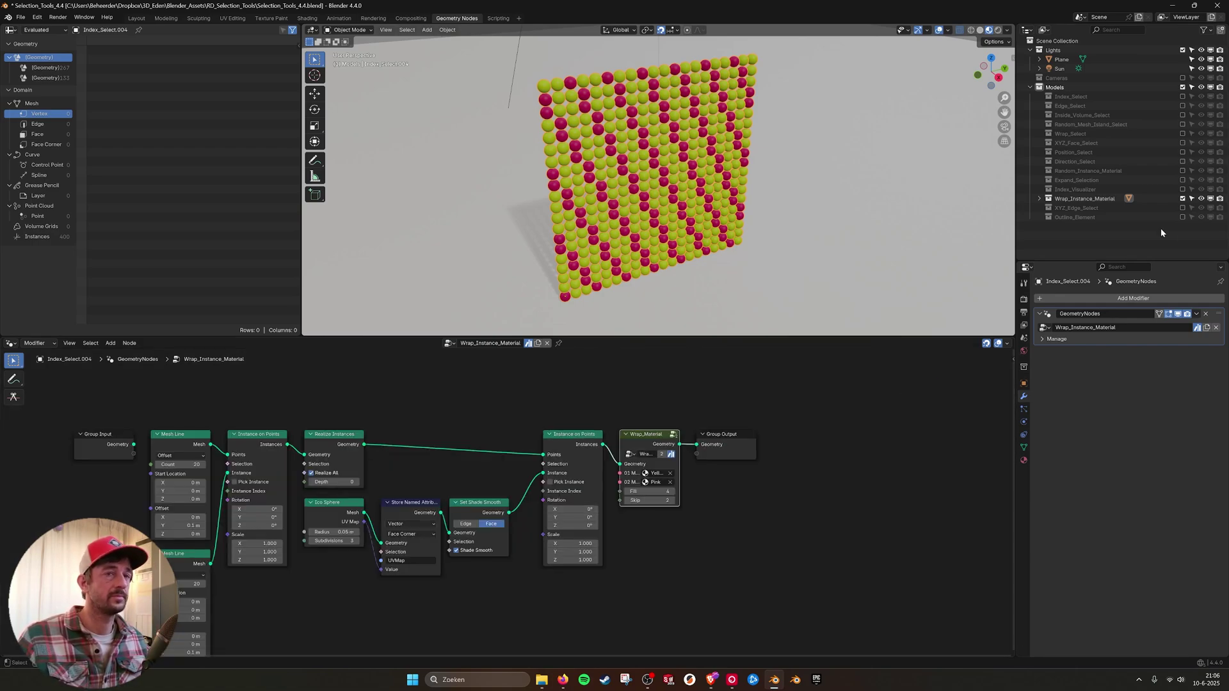
# Step: Show the XYZ_Edge_Select collection in place of Wrap_Instance_Material and select its ball-and-rod cube, XYZ_Select.001
pyautogui.click(1182, 199)
pyautogui.click(1182, 208)
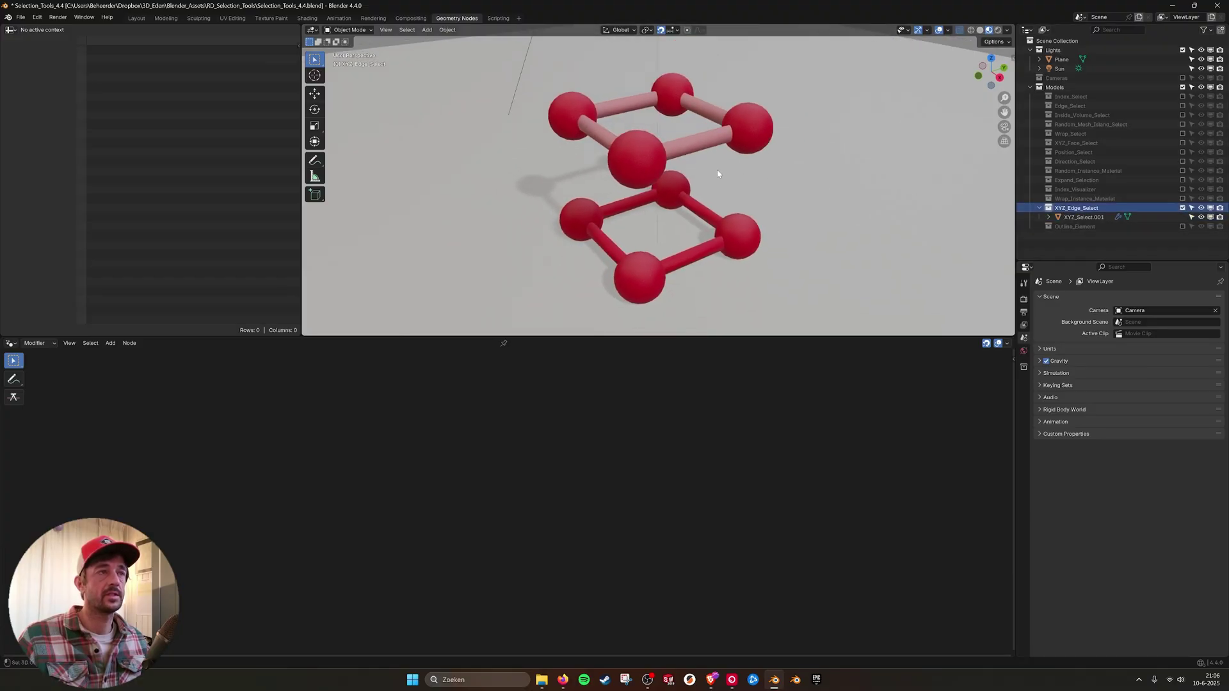
pyautogui.click(660, 275)
pyautogui.moveTo(821, 452); pyautogui.dragTo(690, 414, button='middle')
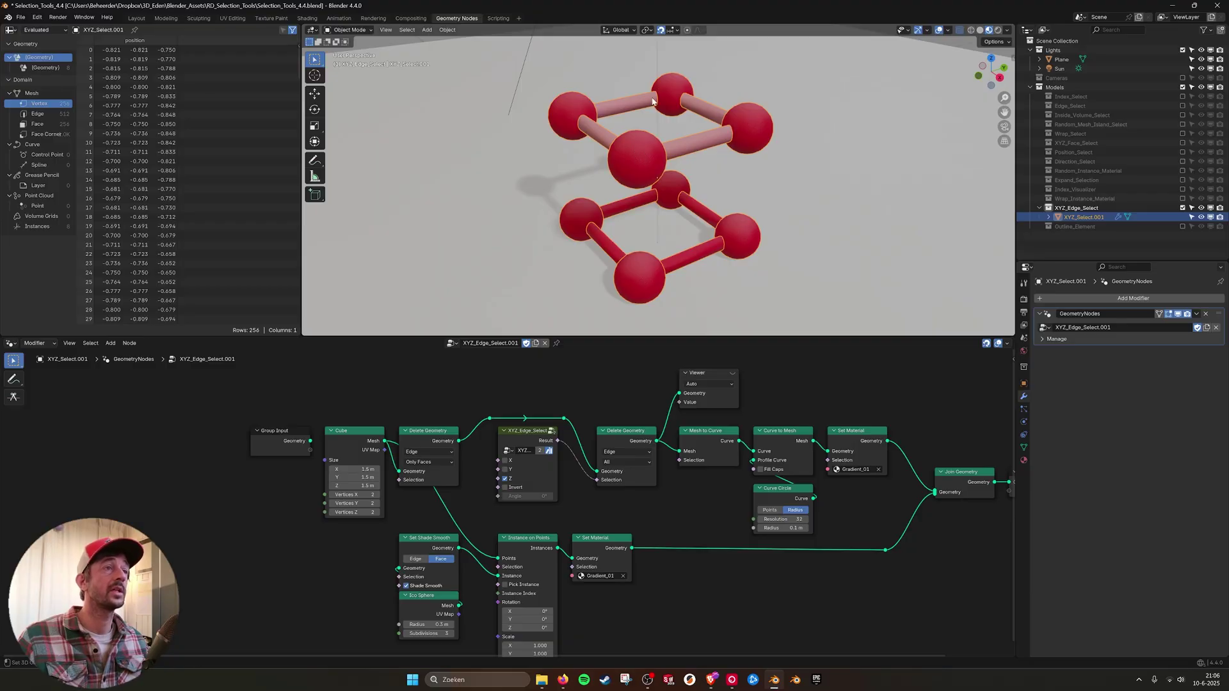
pyautogui.scroll(2, 793, 406)
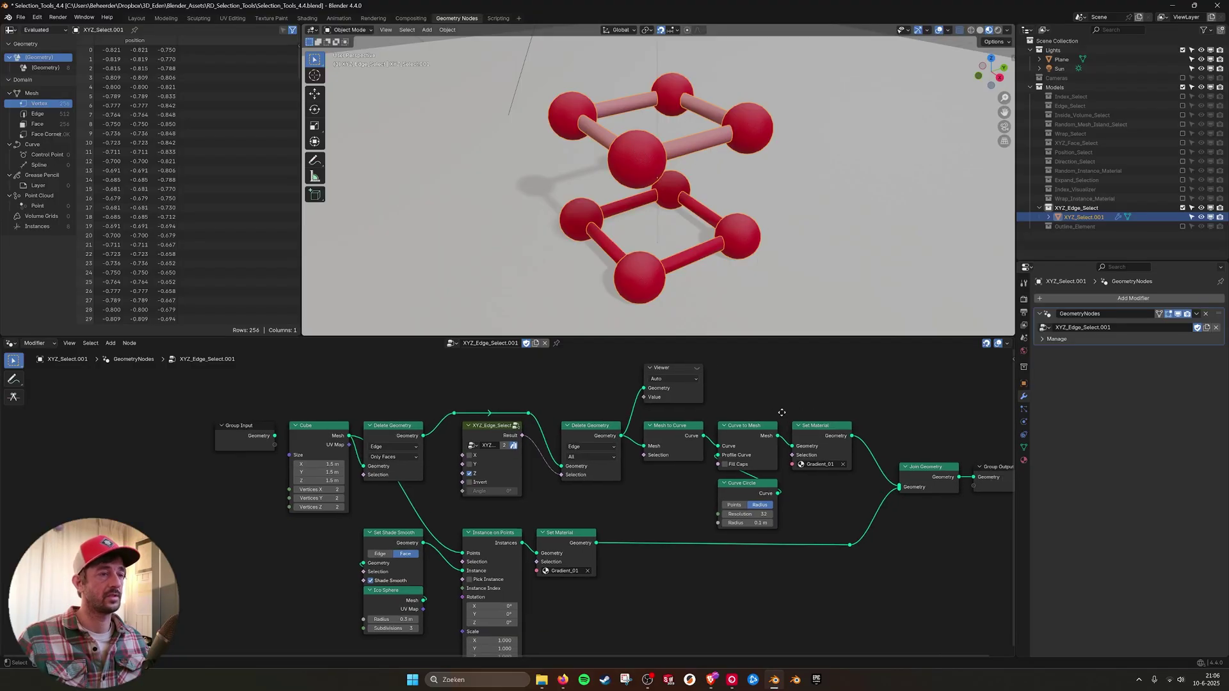
pyautogui.moveTo(709, 412); pyautogui.dragTo(735, 447, button='middle')
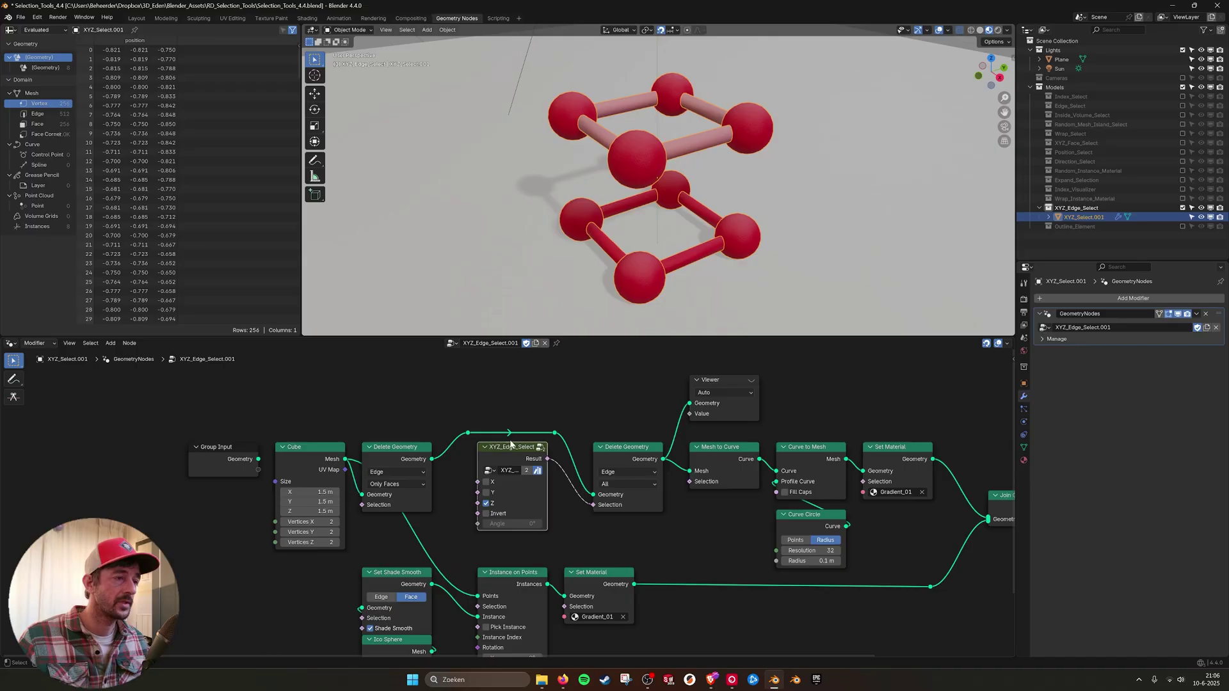
# Step: Preview the cube's edges through the Viewer after the first and second Delete Geometry nodes, and switch the preview off
pyautogui.click(315, 450)
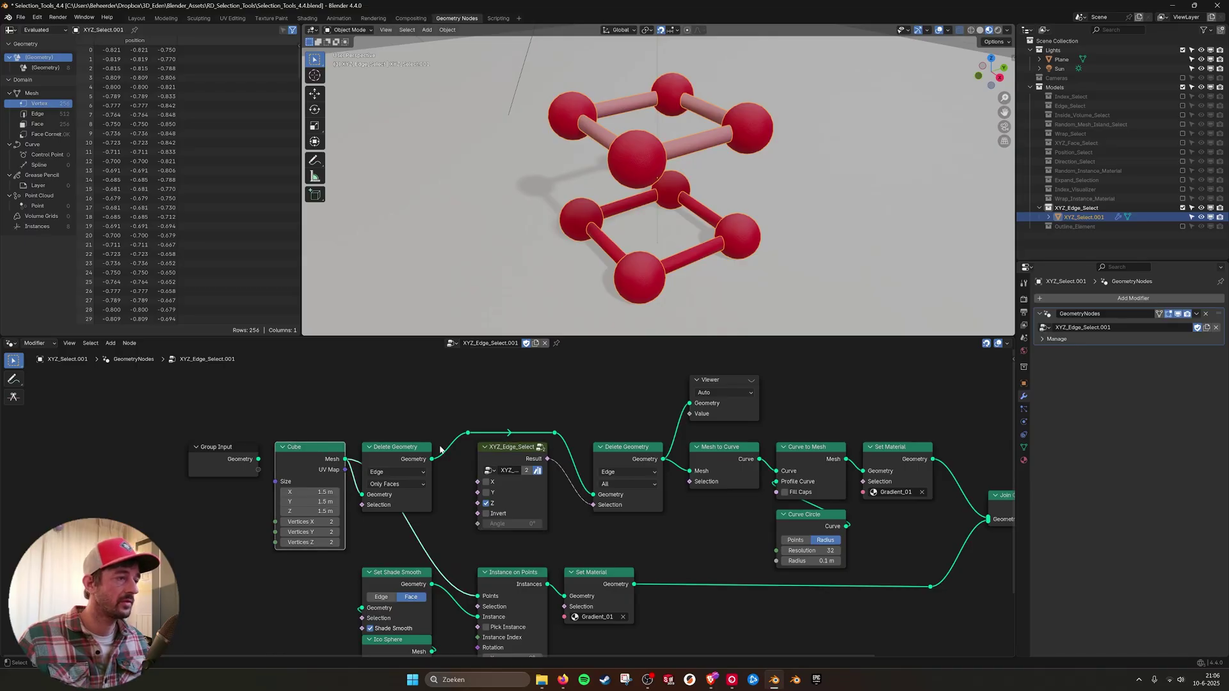
pyautogui.click(407, 452)
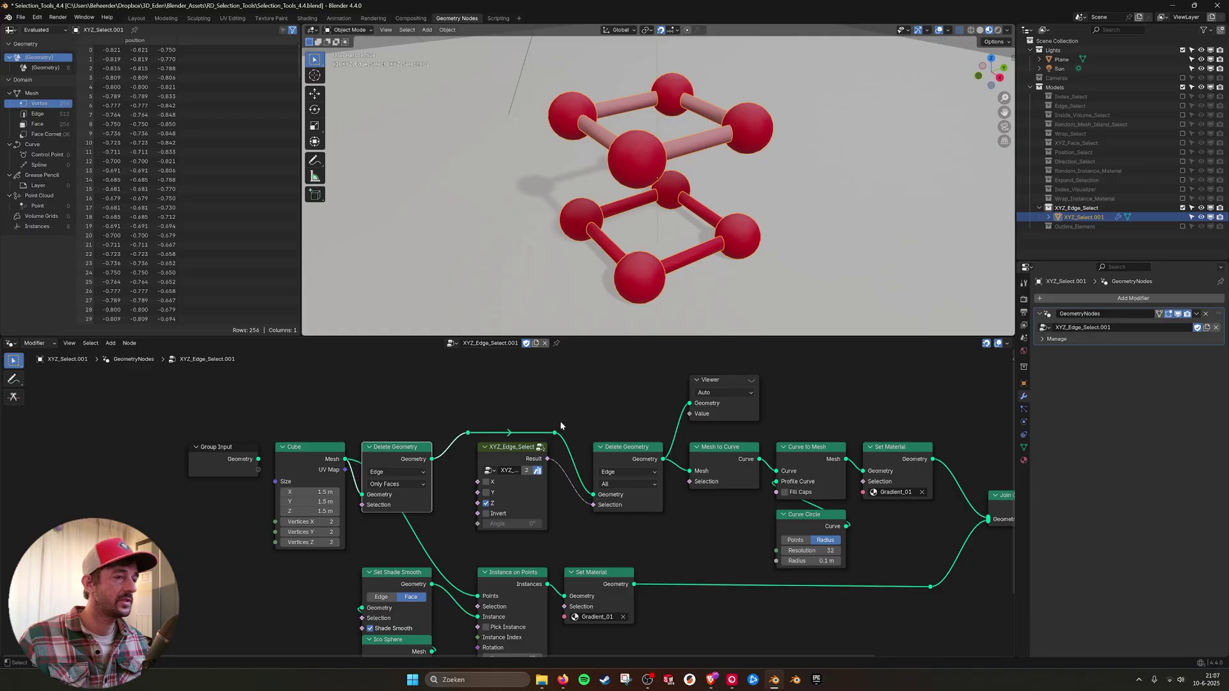
pyautogui.moveTo(473, 435); pyautogui.dragTo(690, 403)
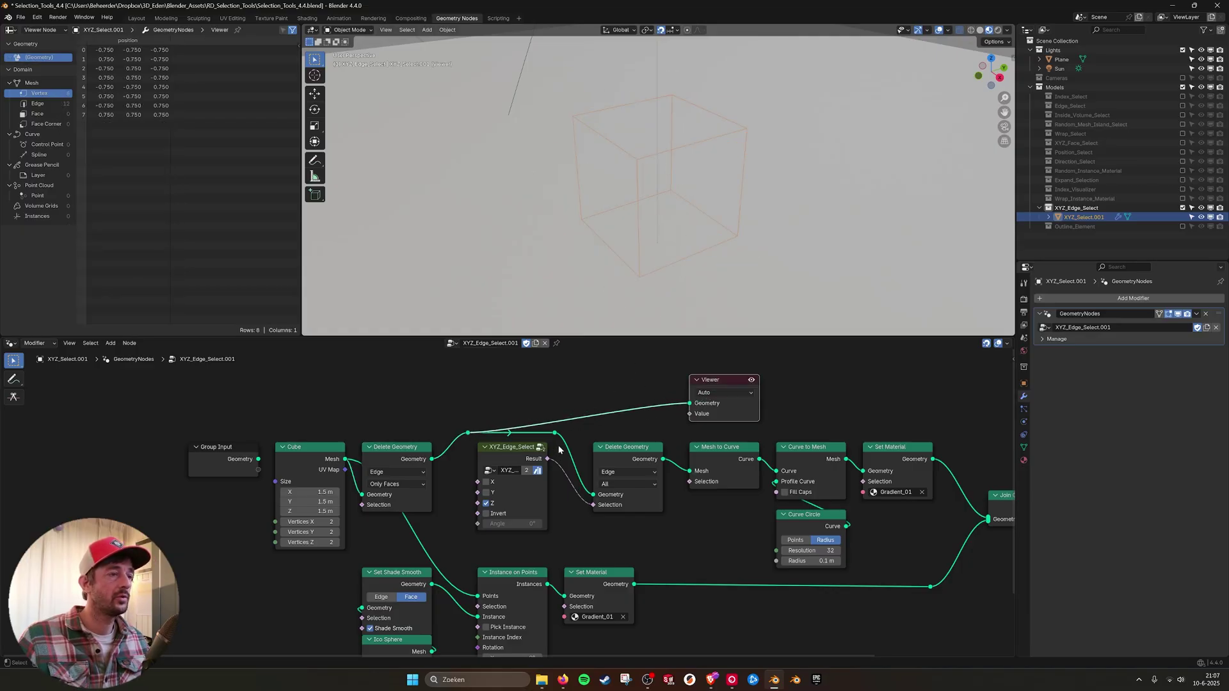
pyautogui.click(606, 459)
pyautogui.moveTo(663, 459); pyautogui.dragTo(690, 403)
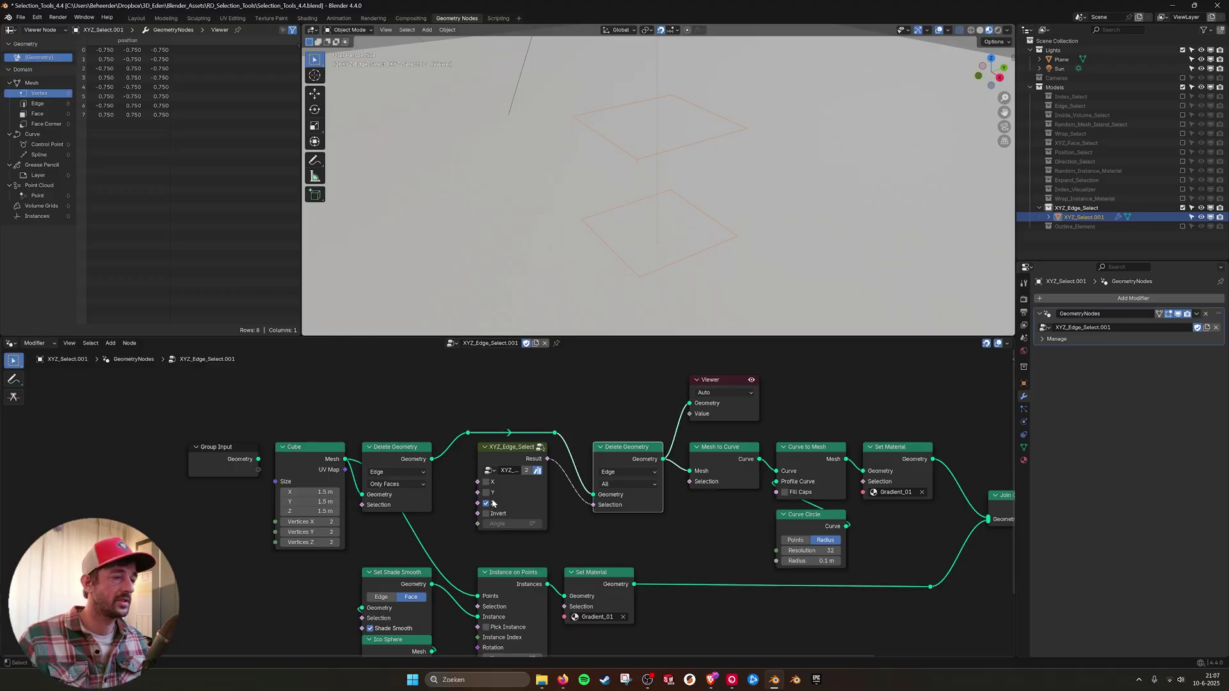
pyautogui.click(751, 380)
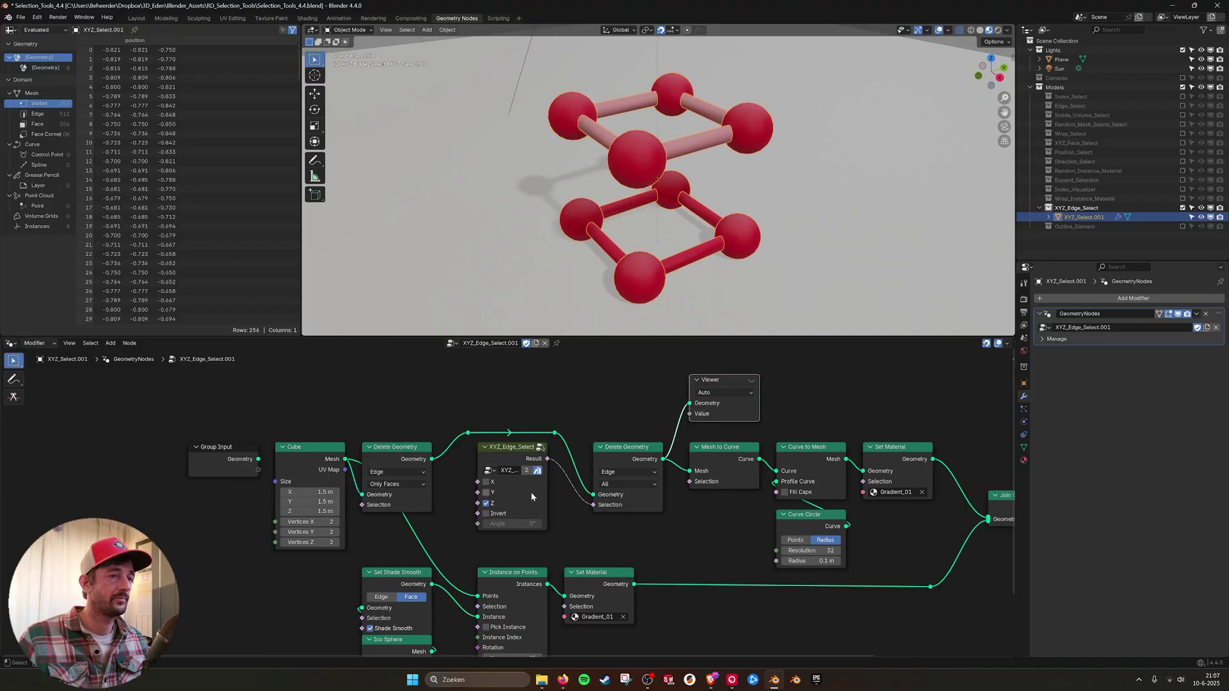
# Step: Open the XYZ_Edge_Select node group and examine its Edge Vertices, Subtract and Absolute nodes
pyautogui.click(540, 447)
pyautogui.scroll(-2, 589, 531)
pyautogui.scroll(2, 501, 430)
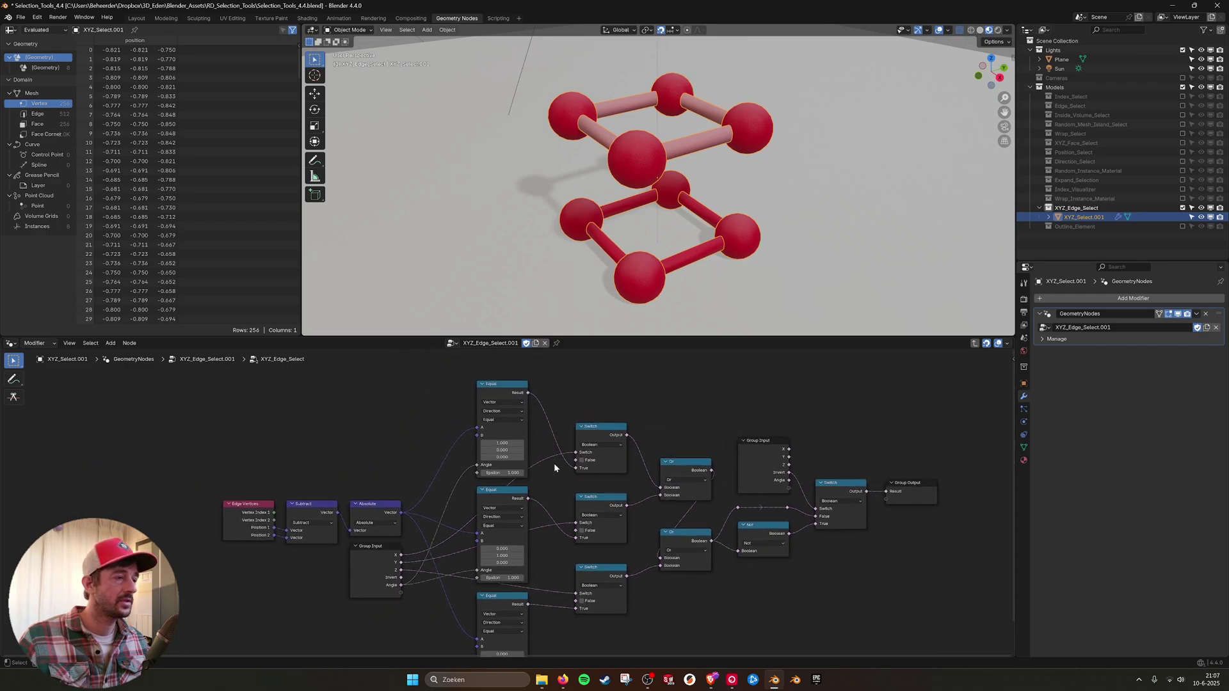
pyautogui.scroll(1, 269, 487)
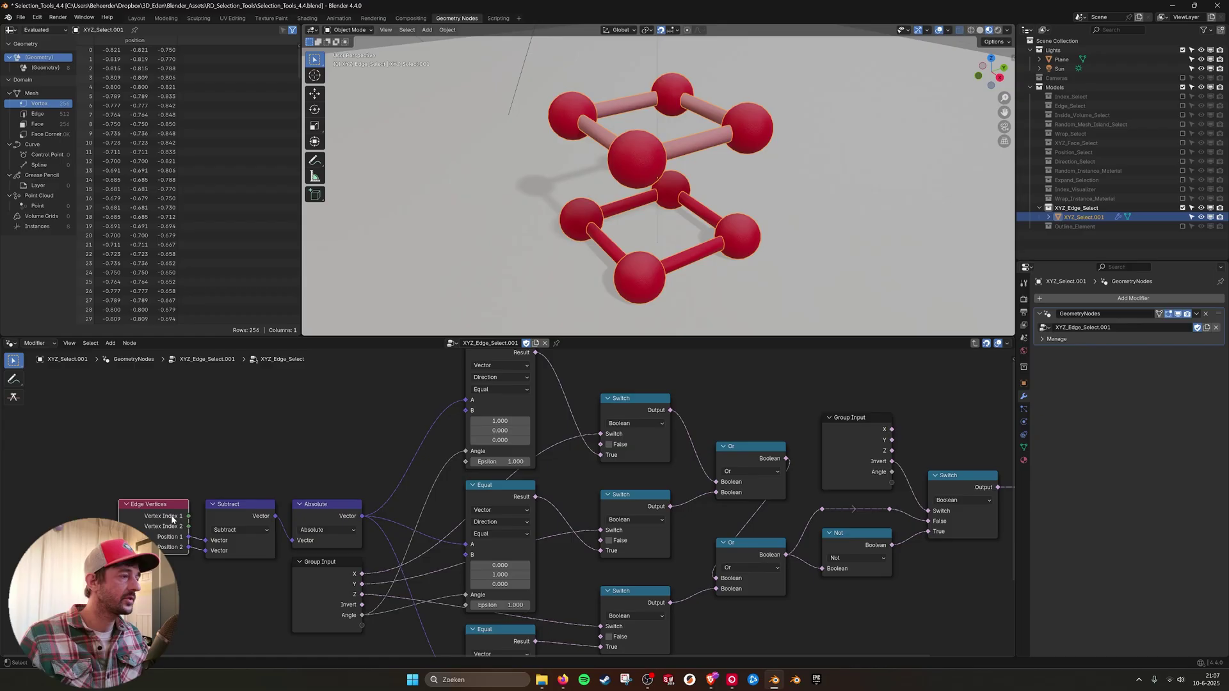
pyautogui.moveTo(190, 547); pyautogui.dragTo(206, 550)
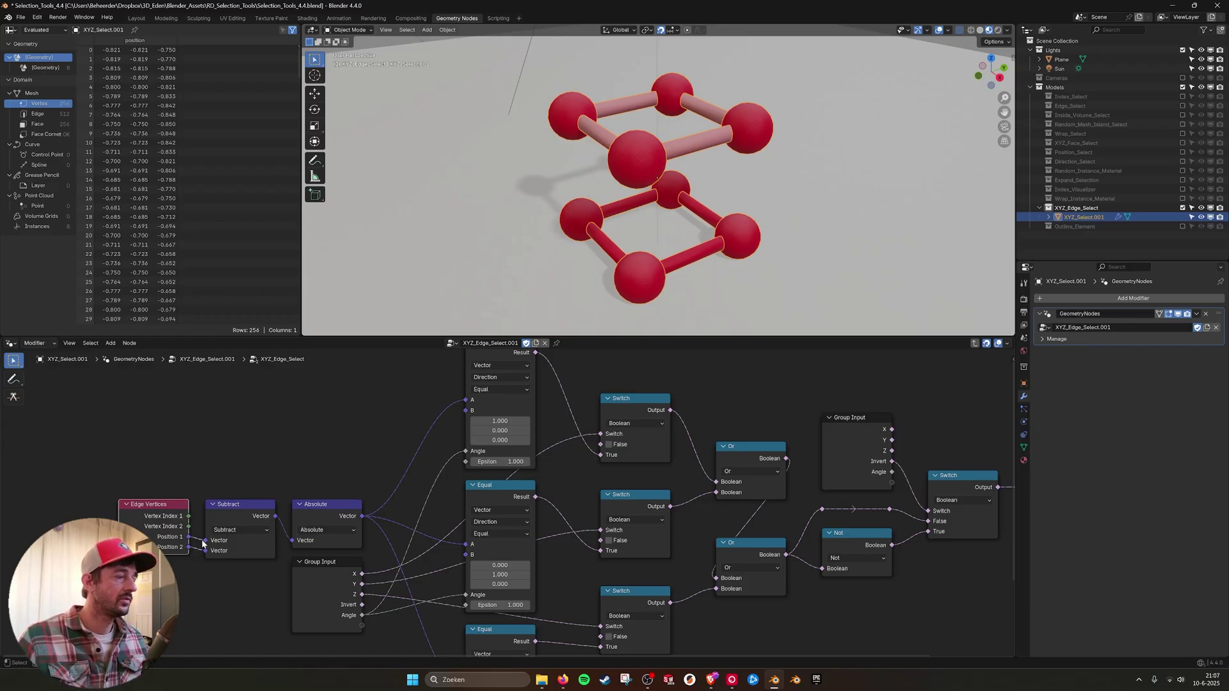
pyautogui.click(236, 507)
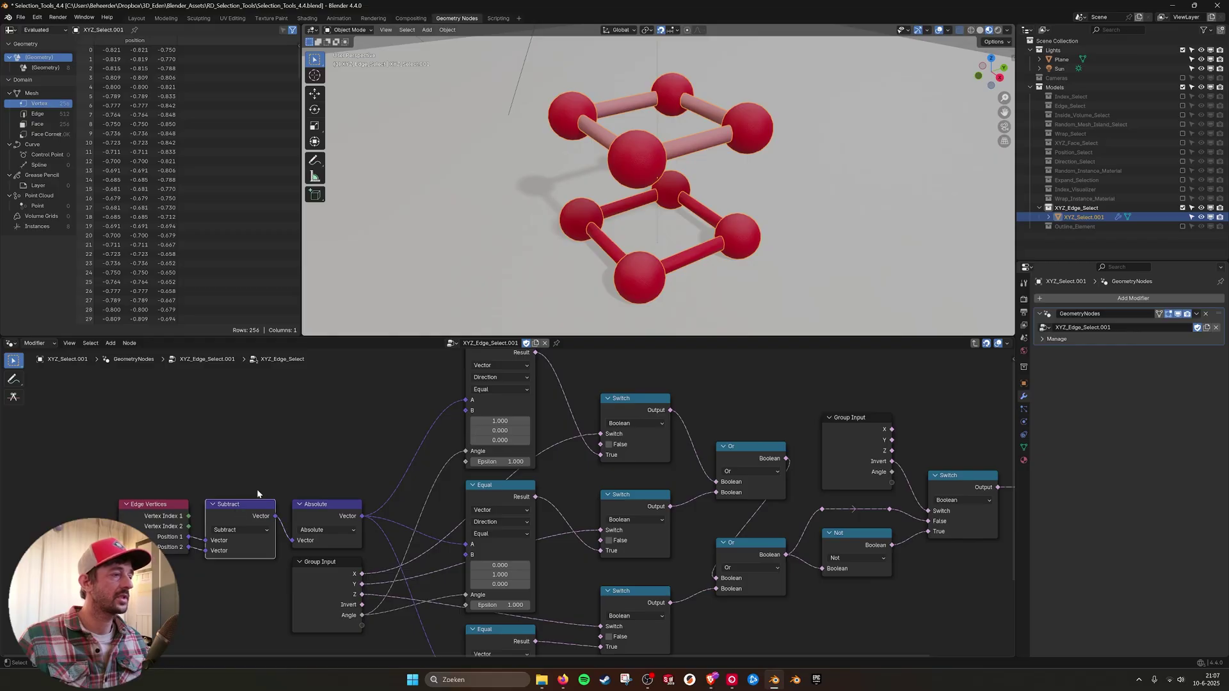
pyautogui.click(333, 507)
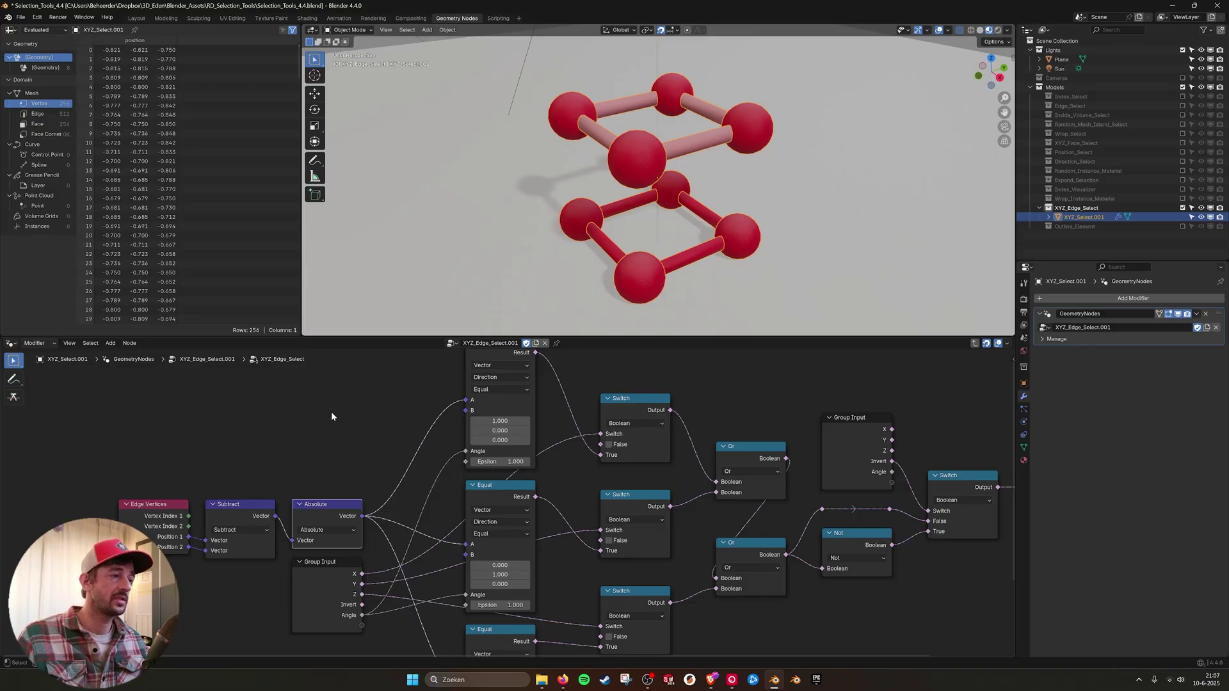
# Step: Examine the three Equal nodes that compare the edge direction with the X, Y and Z axes
pyautogui.scroll(-1, 332, 416)
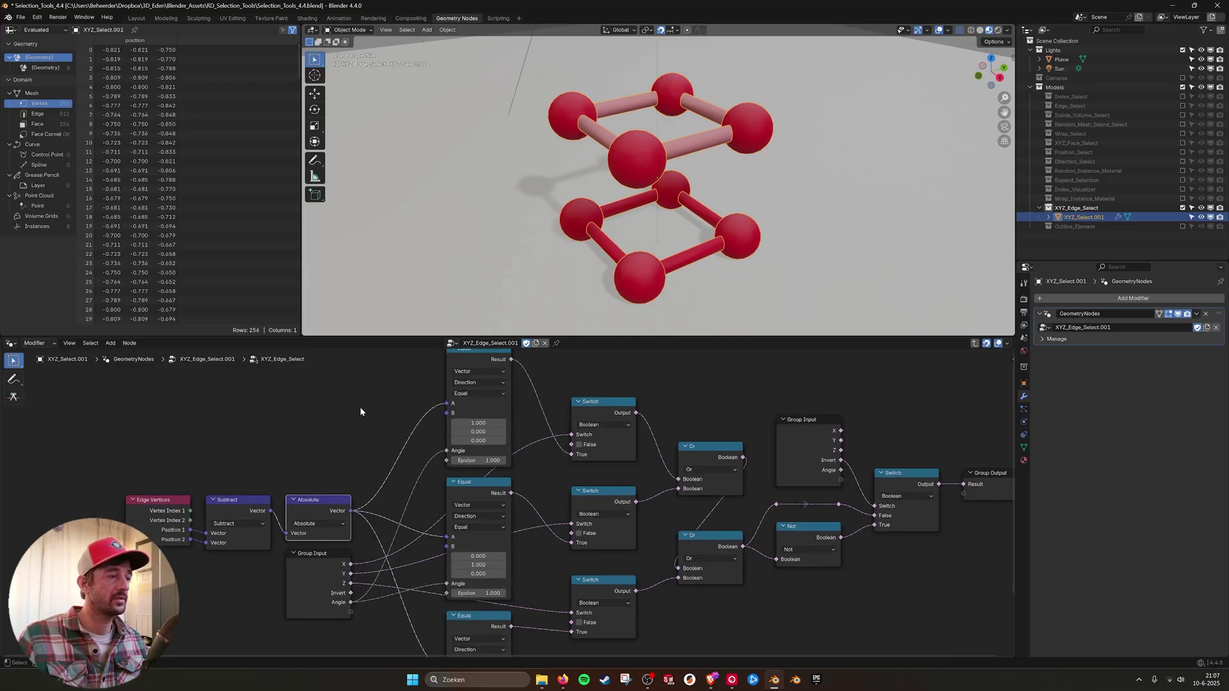
pyautogui.scroll(2, 384, 416)
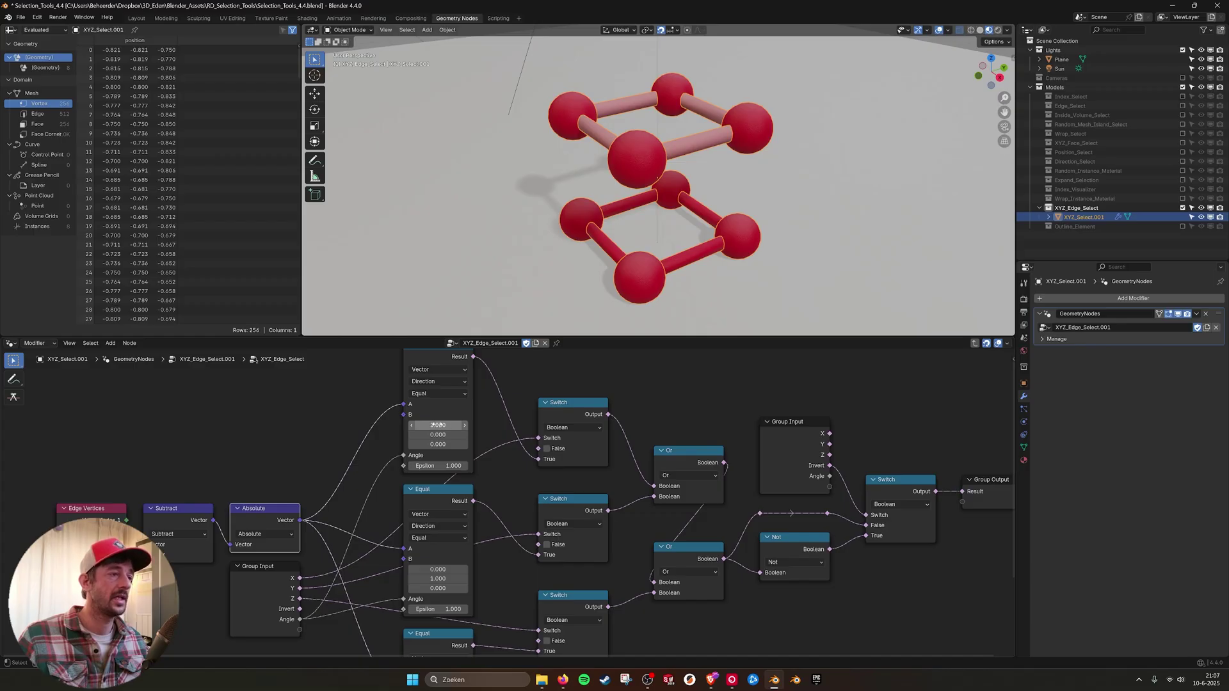
pyautogui.moveTo(521, 508); pyautogui.dragTo(518, 501, button='middle')
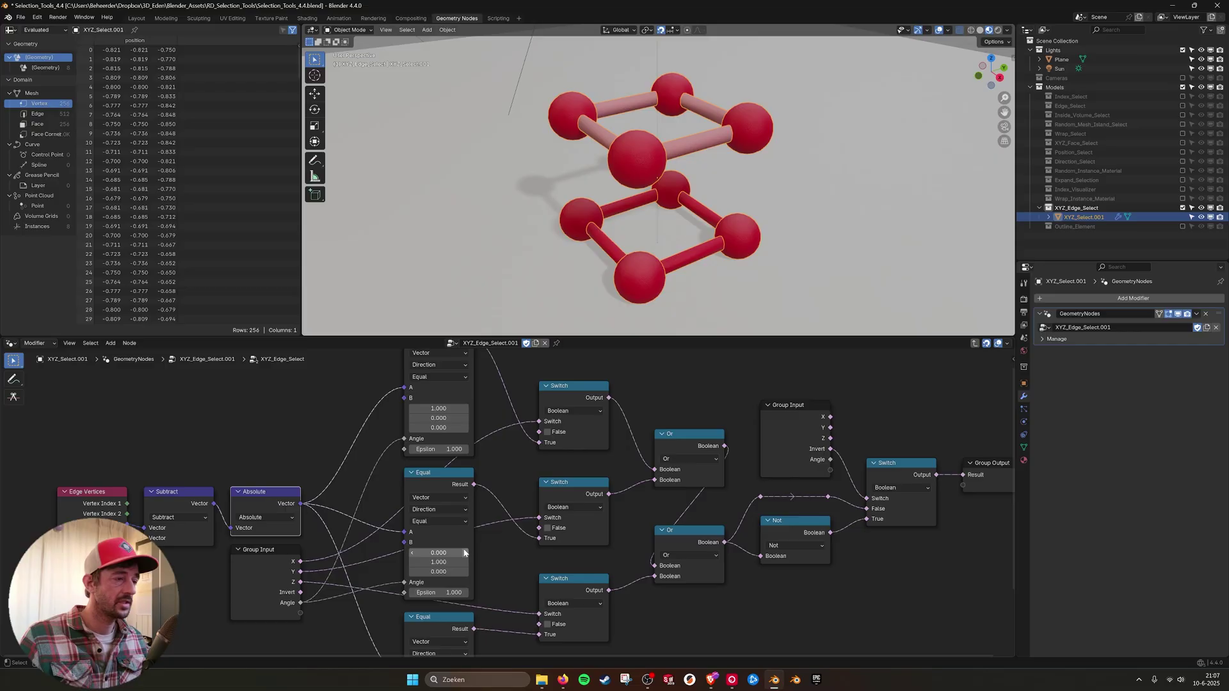
pyautogui.click(460, 505)
pyautogui.moveTo(460, 506); pyautogui.dragTo(474, 381, button='middle')
pyautogui.click(472, 501)
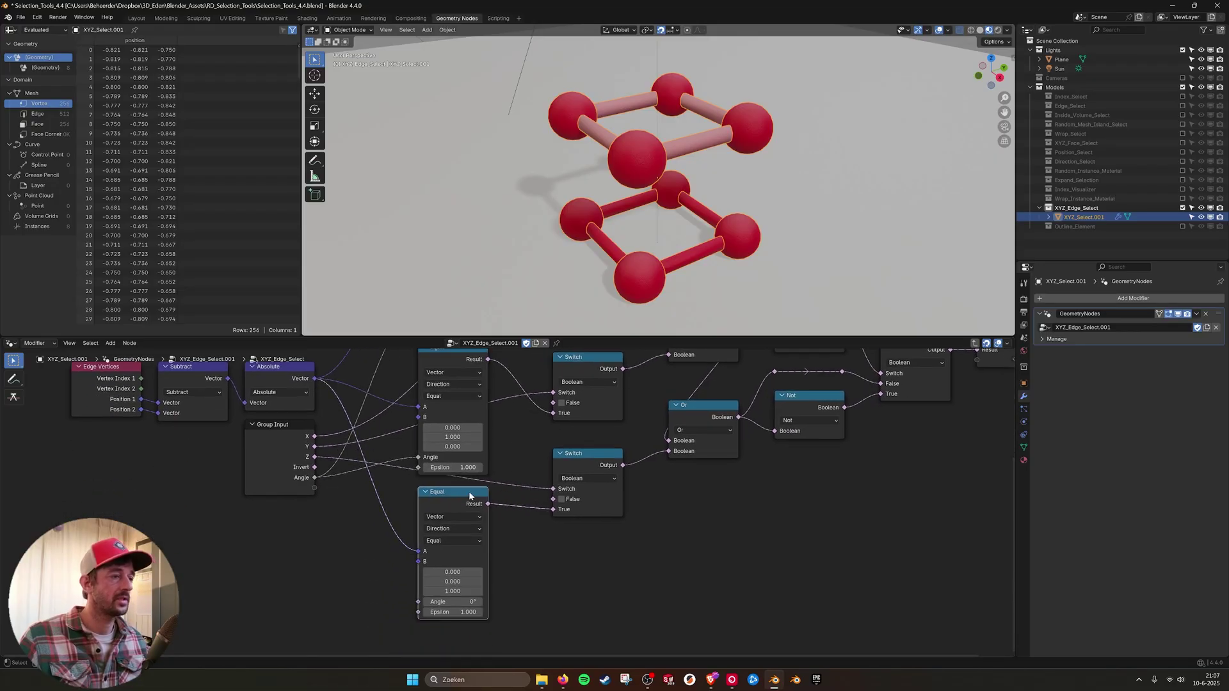
pyautogui.scroll(-3, 487, 509)
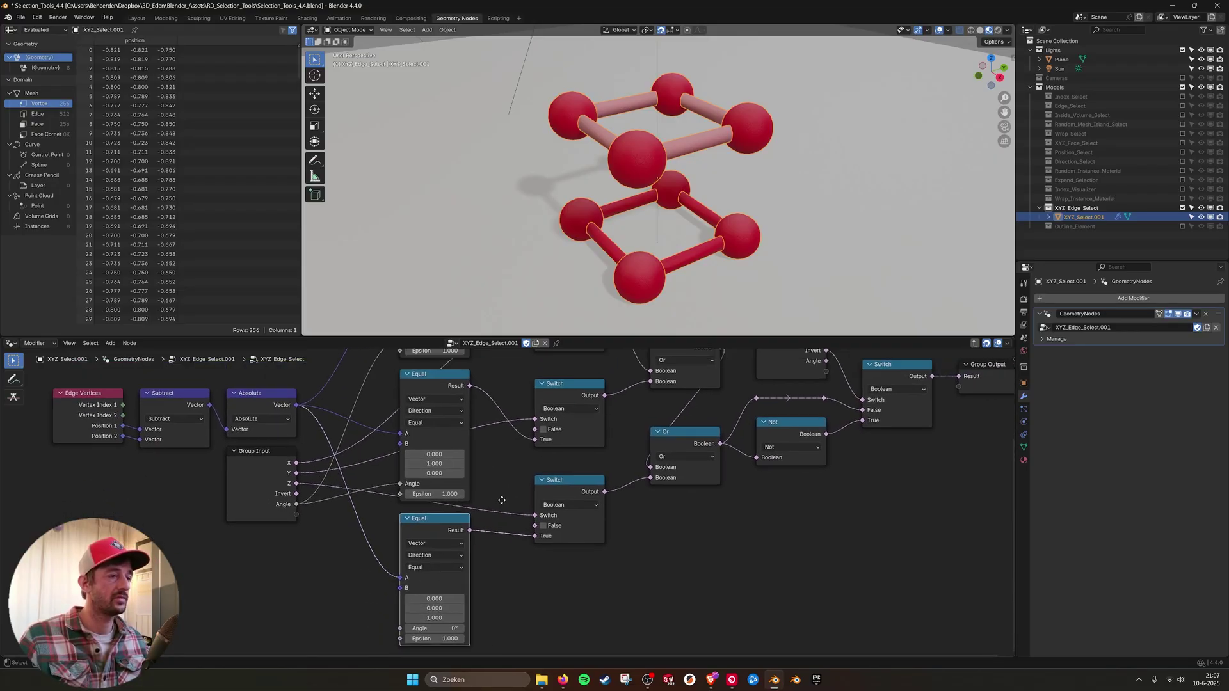
# Step: Examine the group's Switch, Or and Not nodes, and return to the XYZ_Edge_Select.001 tree
pyautogui.click(531, 393)
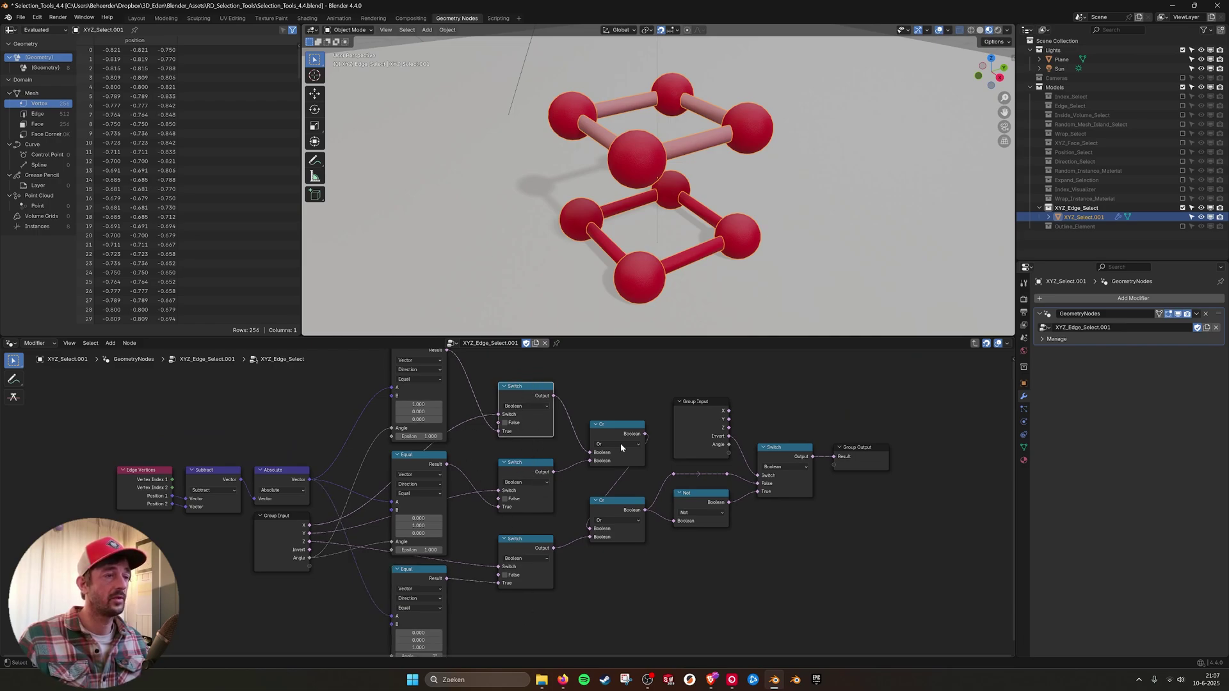
pyautogui.moveTo(608, 393); pyautogui.dragTo(638, 524)
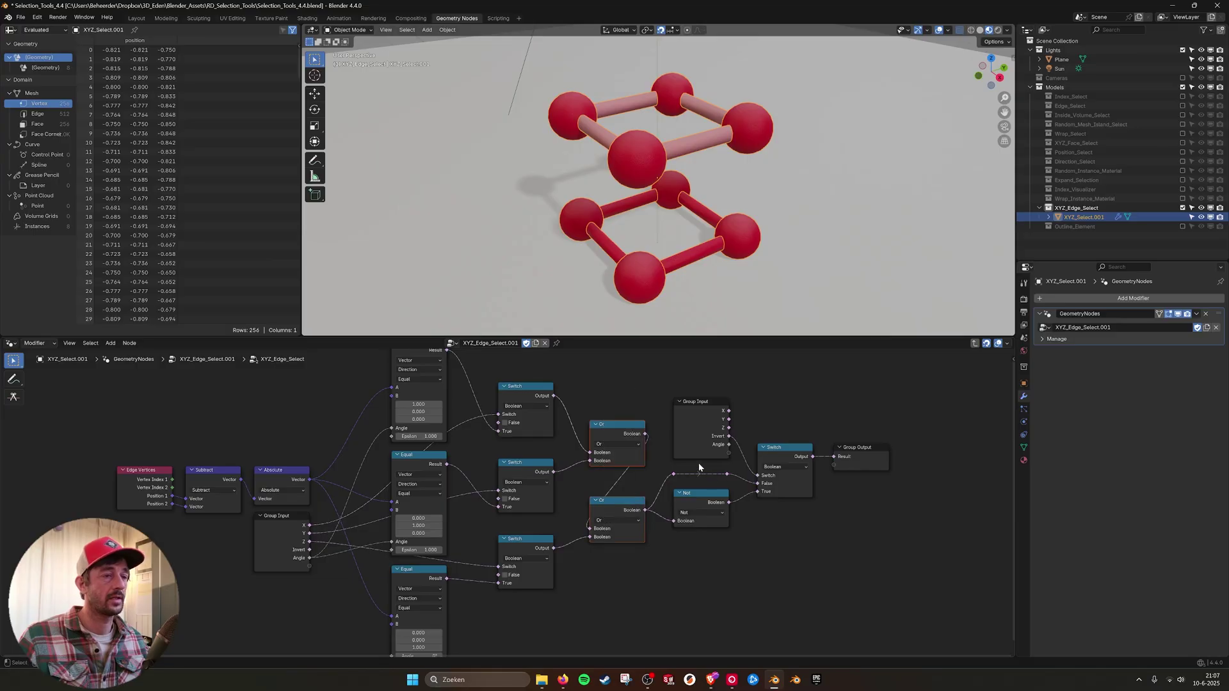
pyautogui.moveTo(699, 467); pyautogui.dragTo(841, 562)
pyautogui.click(710, 500)
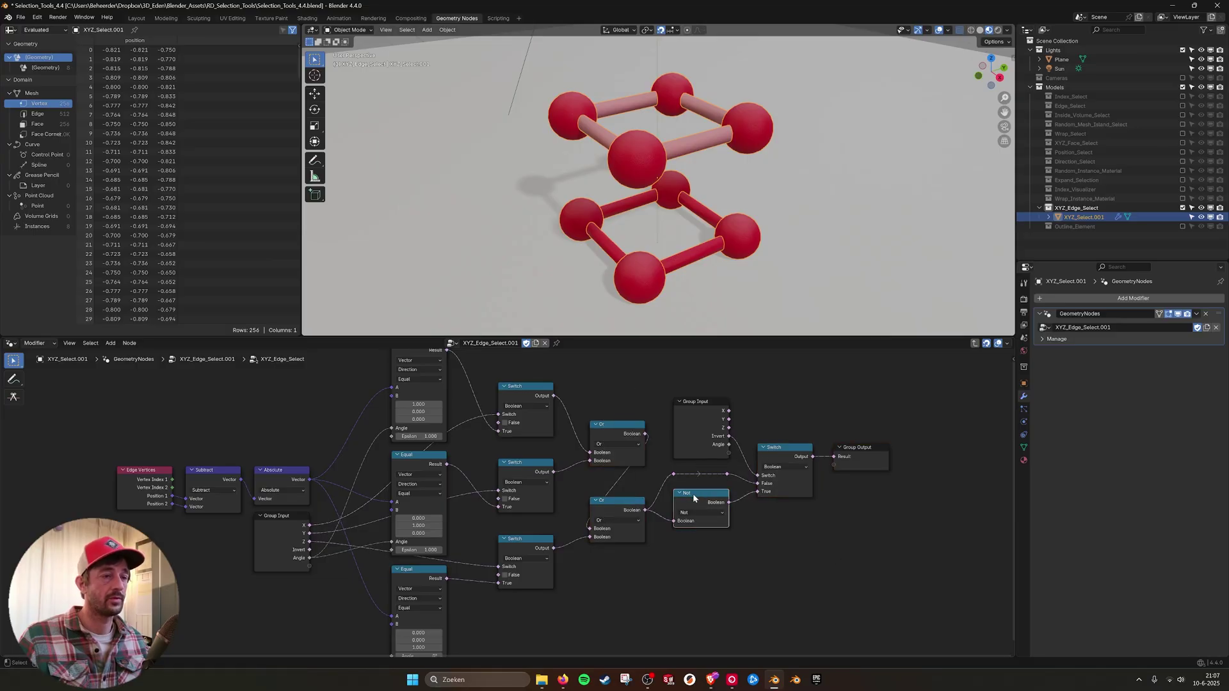
pyautogui.press('Home')
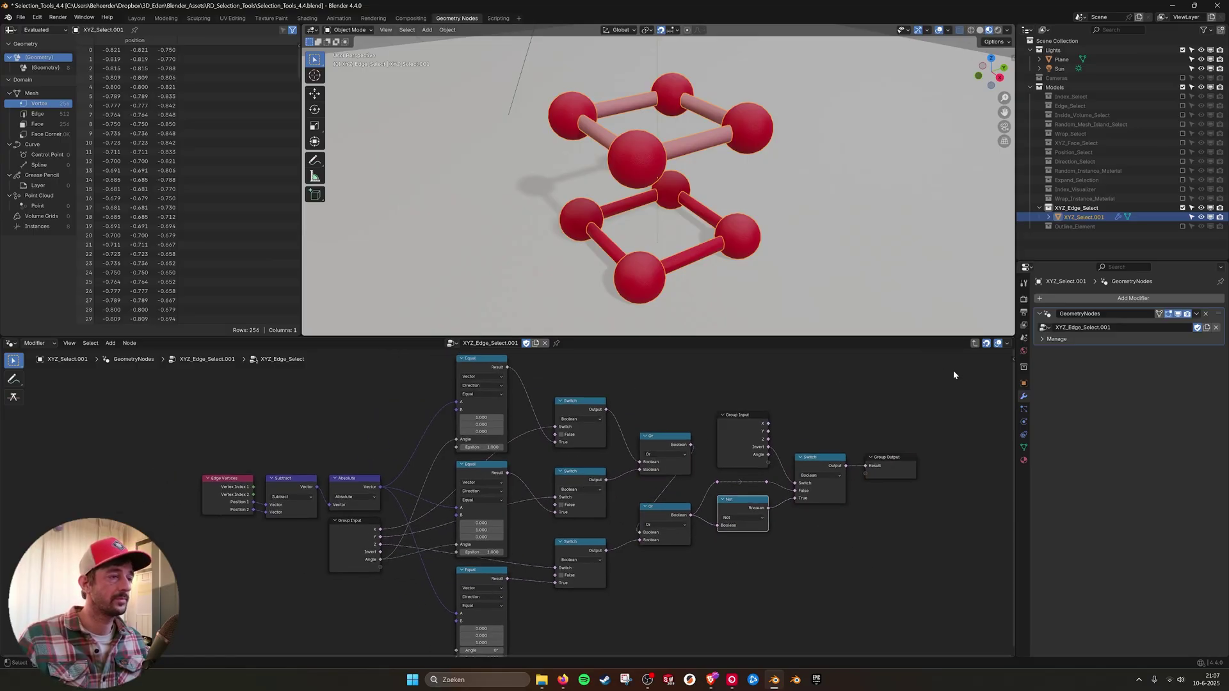
pyautogui.click(975, 343)
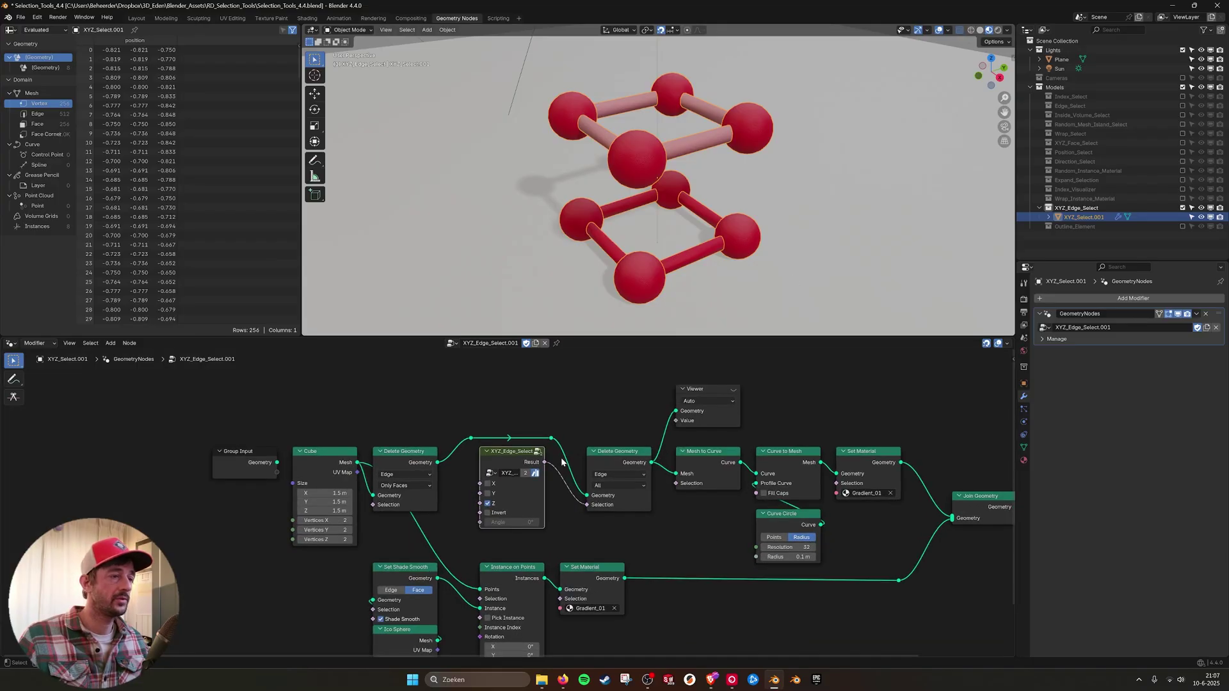
# Step: Try the Y, X and Invert options on the XYZ_Edge_Select node, and return it to Z only
pyautogui.click(488, 504)
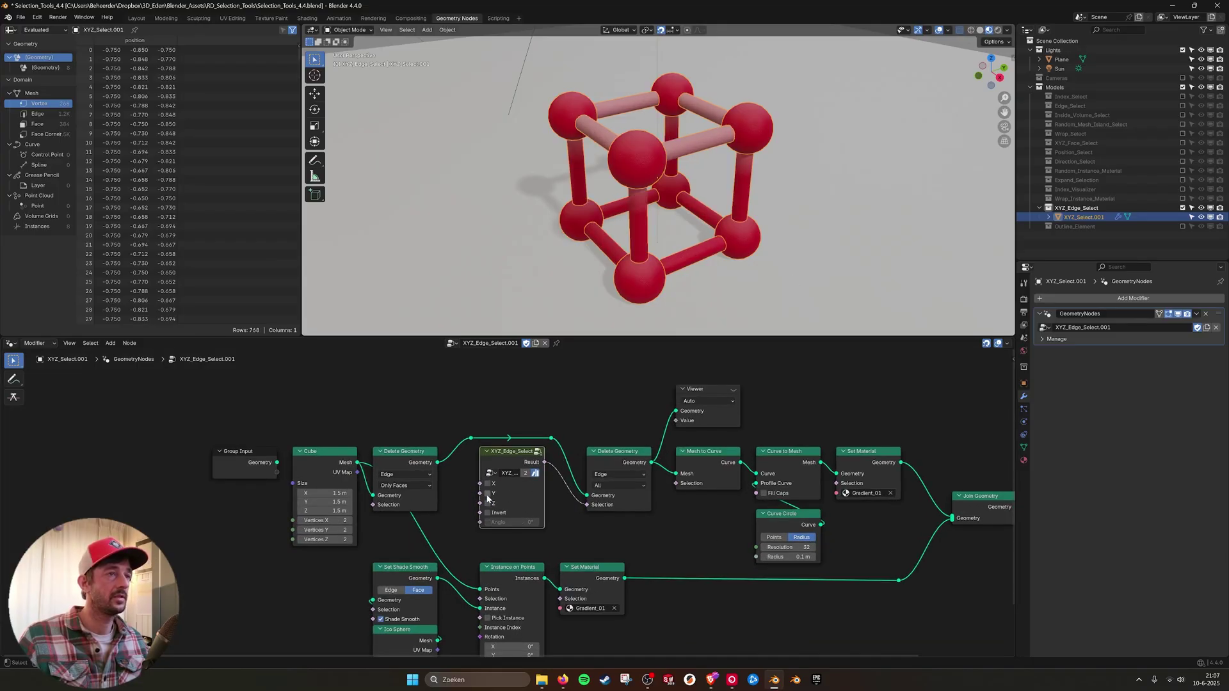
pyautogui.click(489, 494)
pyautogui.click(488, 494)
pyautogui.click(487, 484)
pyautogui.click(488, 512)
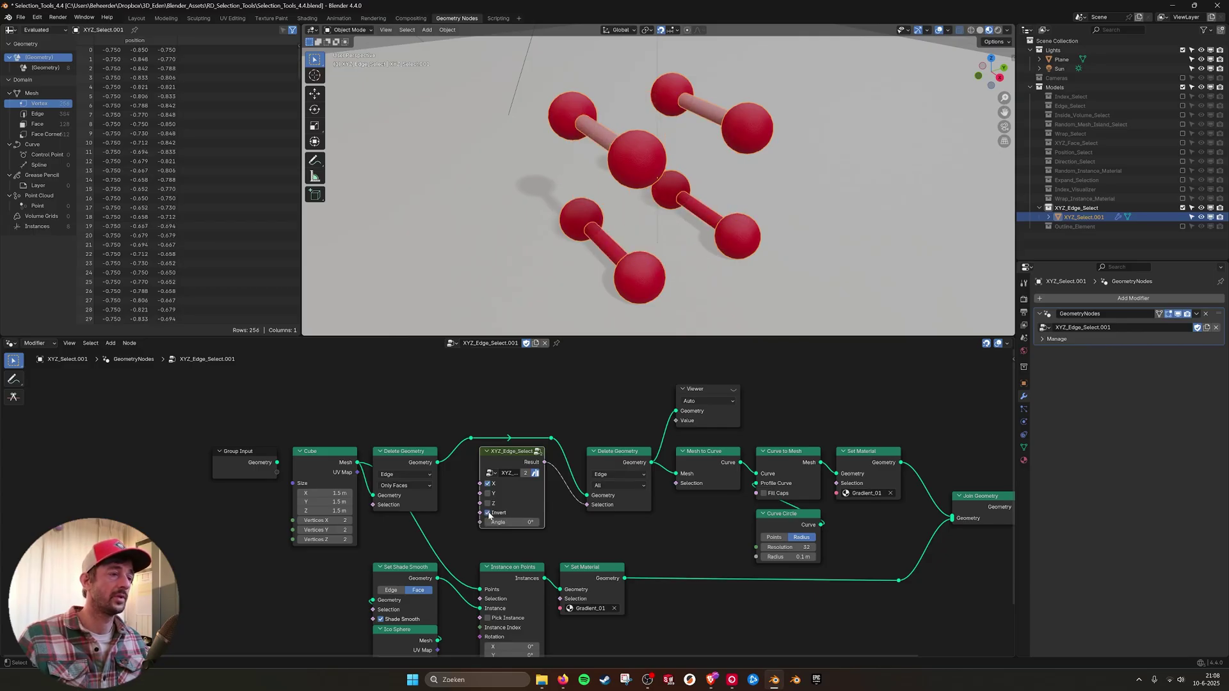
pyautogui.moveTo(488, 512); pyautogui.dragTo(488, 484)
pyautogui.click(488, 503)
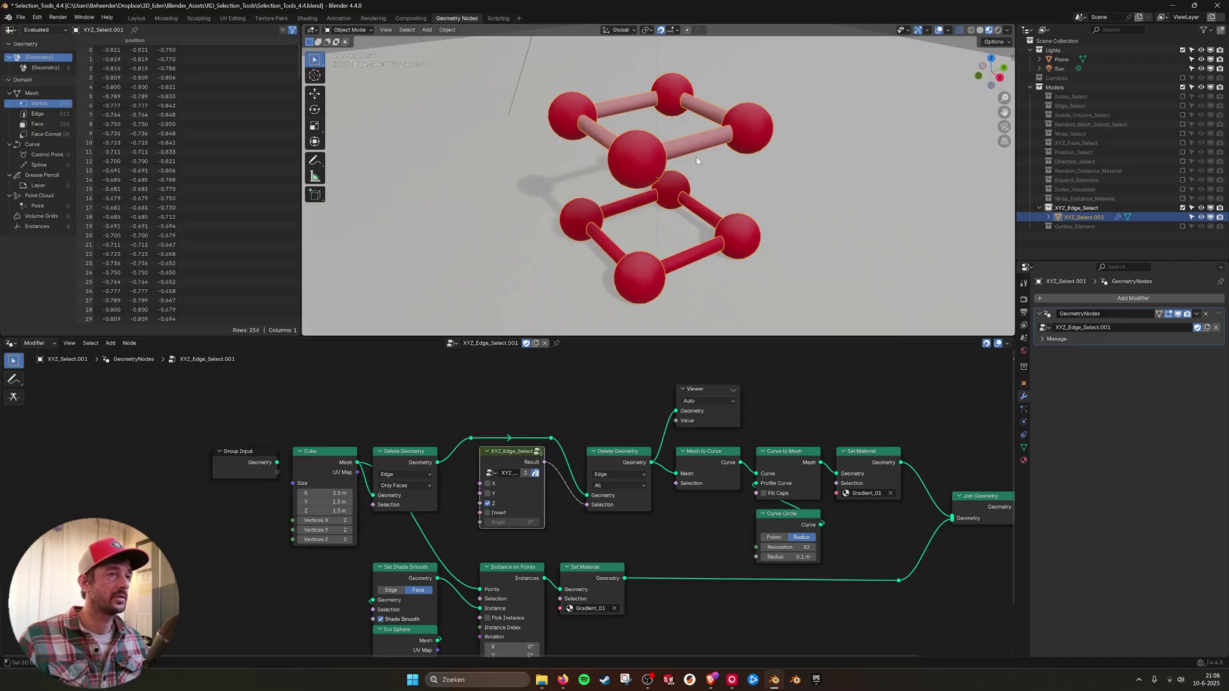
# Step: Exclude the XYZ_Edge_Select collection, enable the Outline_Element collection and select its object to show its node tree
pyautogui.scroll(1, 542, 480)
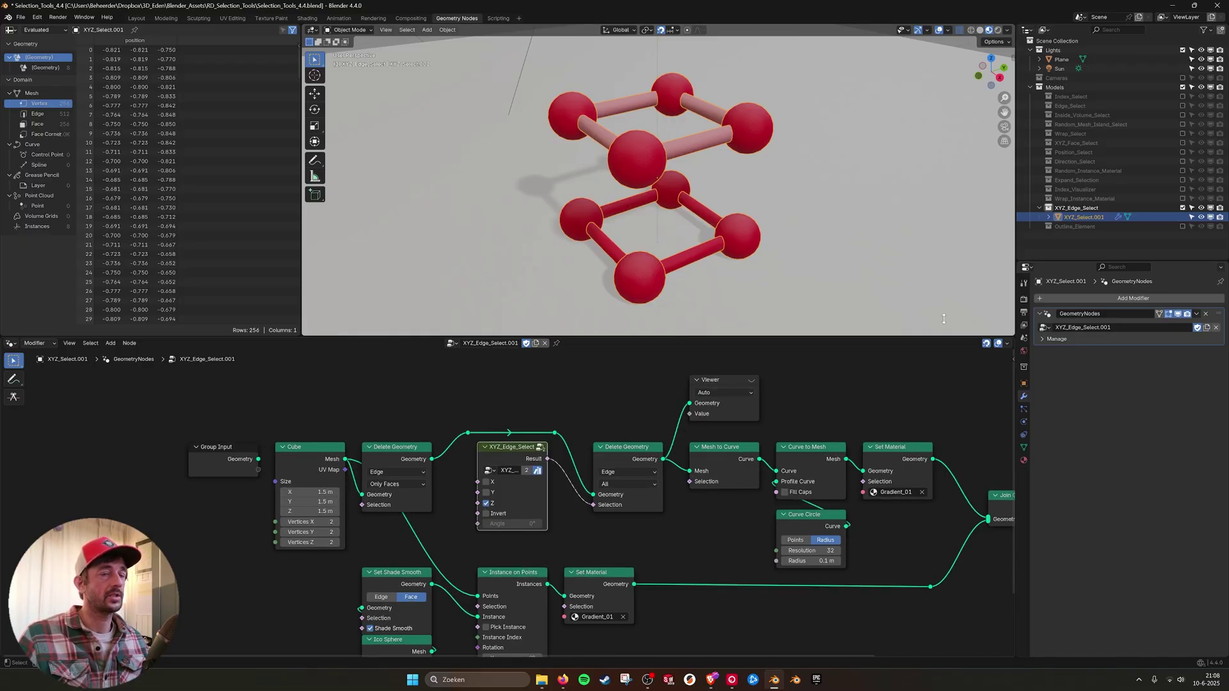
pyautogui.click(1182, 208)
pyautogui.click(1182, 216)
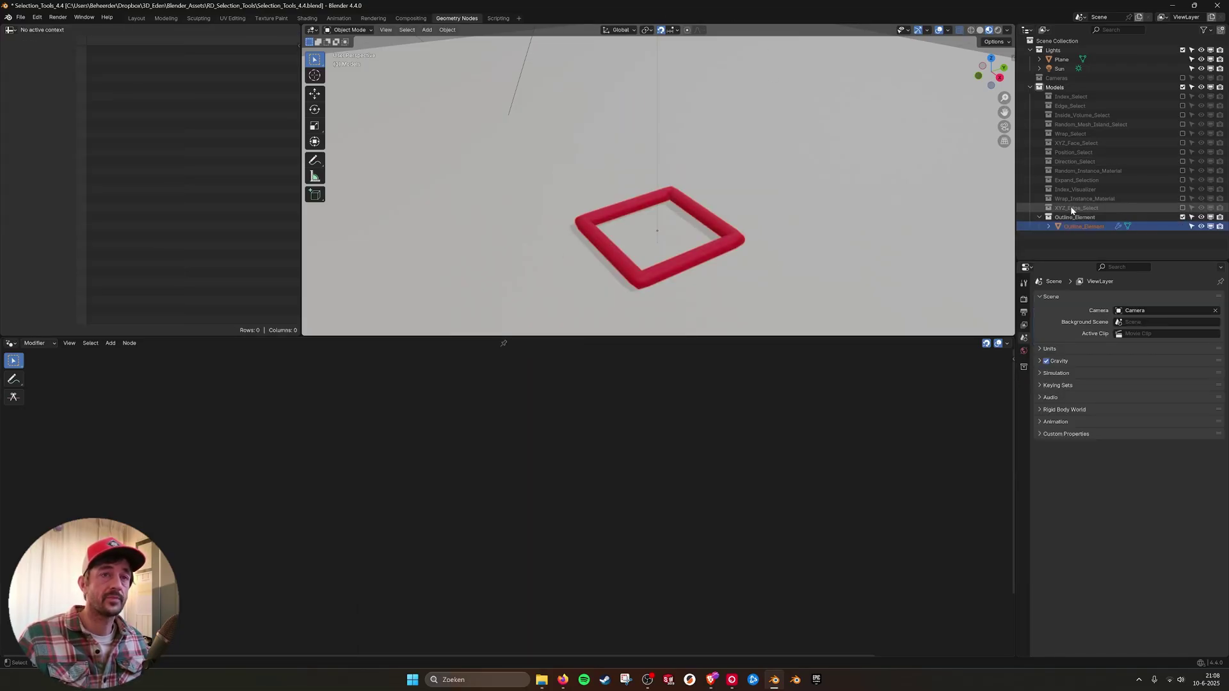
pyautogui.click(678, 269)
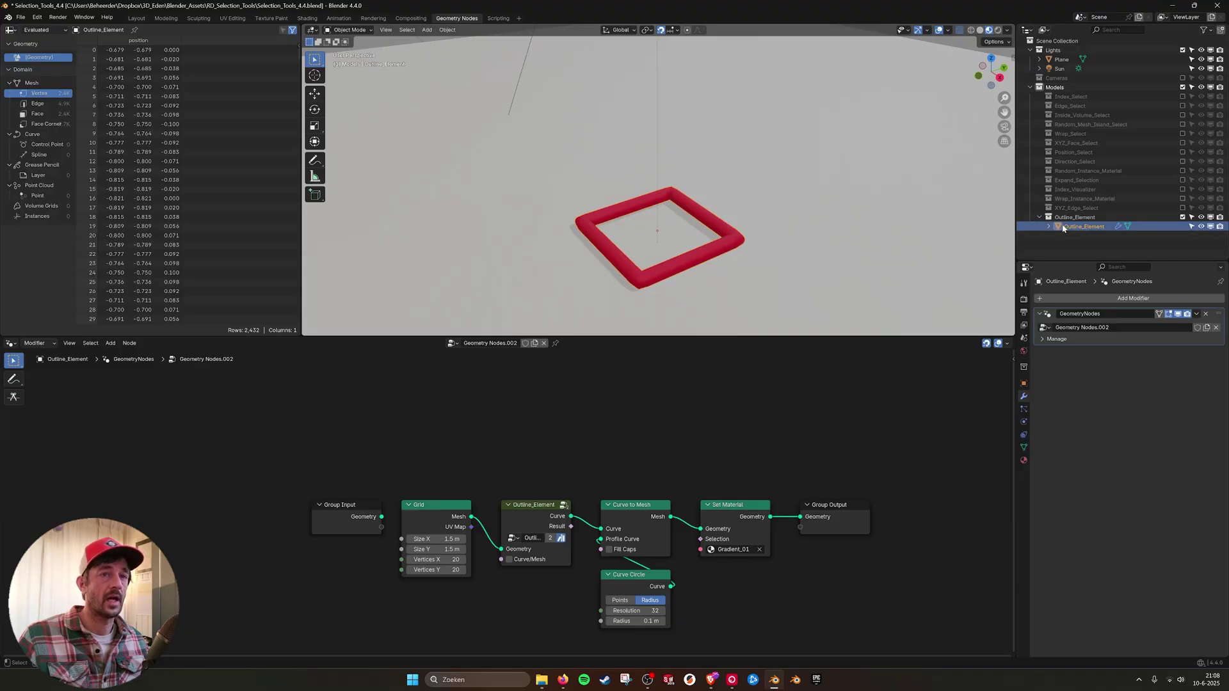
pyautogui.scroll(1, 732, 398)
pyautogui.scroll(2, 647, 412)
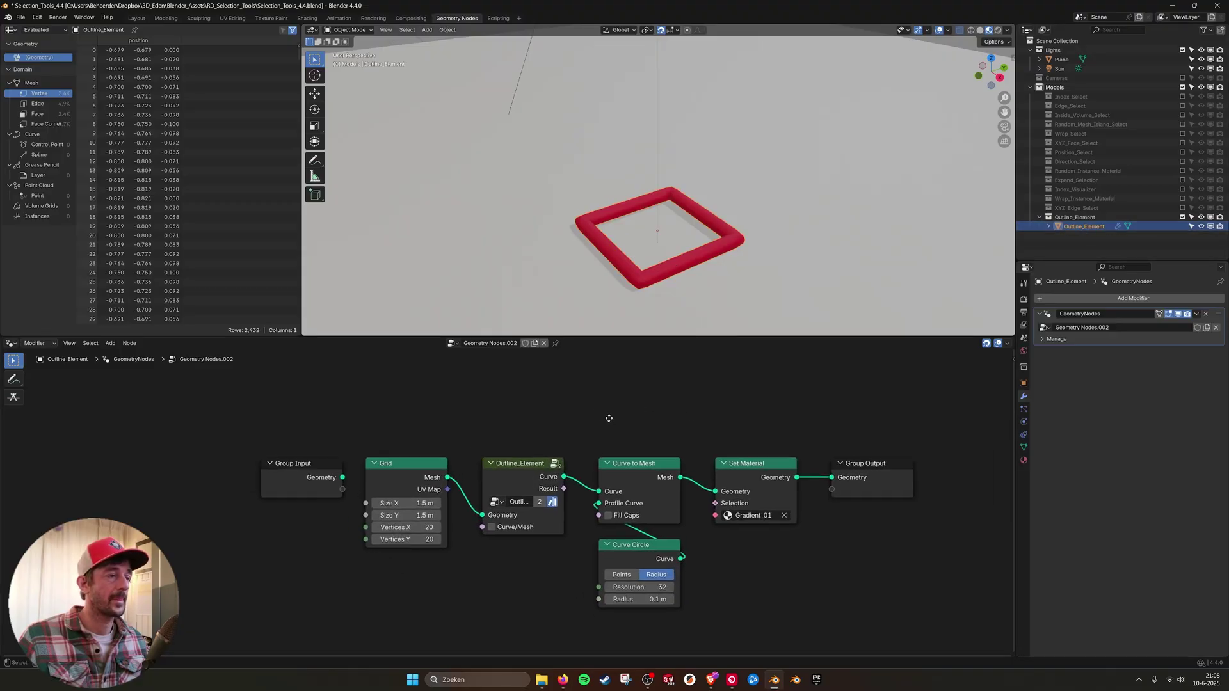
# Step: Preview the Grid mesh and the Outline_Element curve in wireframe through a Viewer node, and delete the Viewer
pyautogui.moveTo(443, 475); pyautogui.dragTo(530, 417)
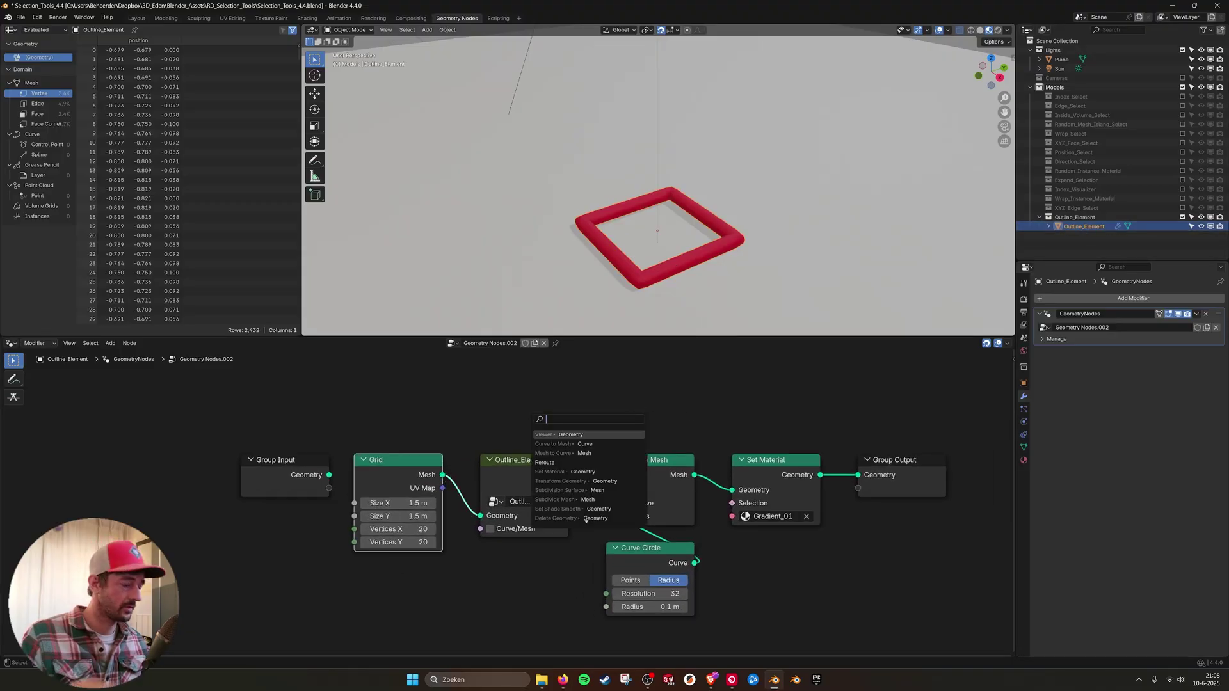
pyautogui.write('viewer')
pyautogui.press('Return')
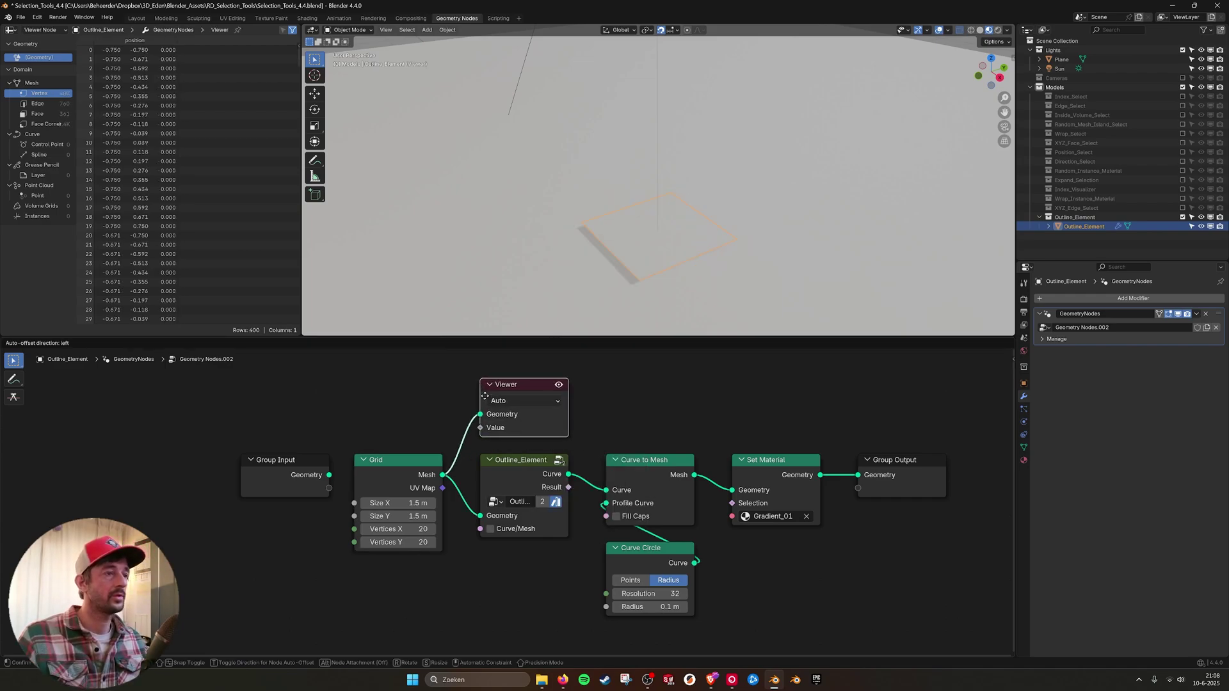
pyautogui.click(479, 392)
pyautogui.scroll(3, 755, 163)
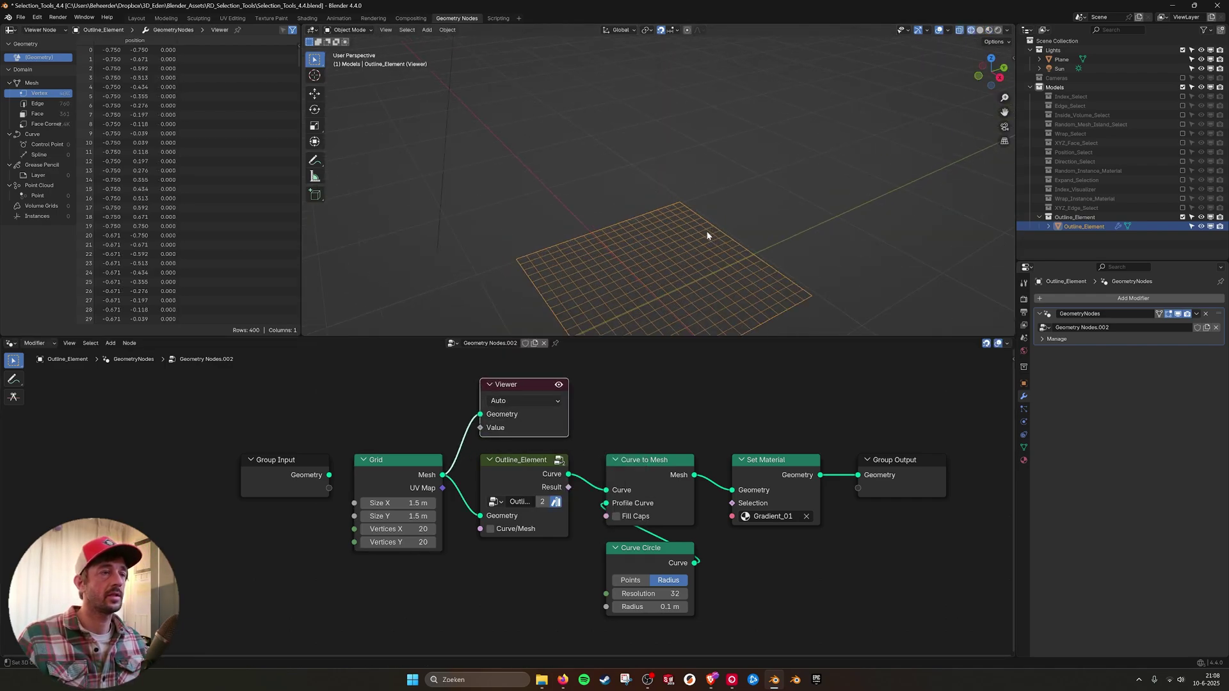
pyautogui.moveTo(708, 237); pyautogui.dragTo(680, 236, button='middle')
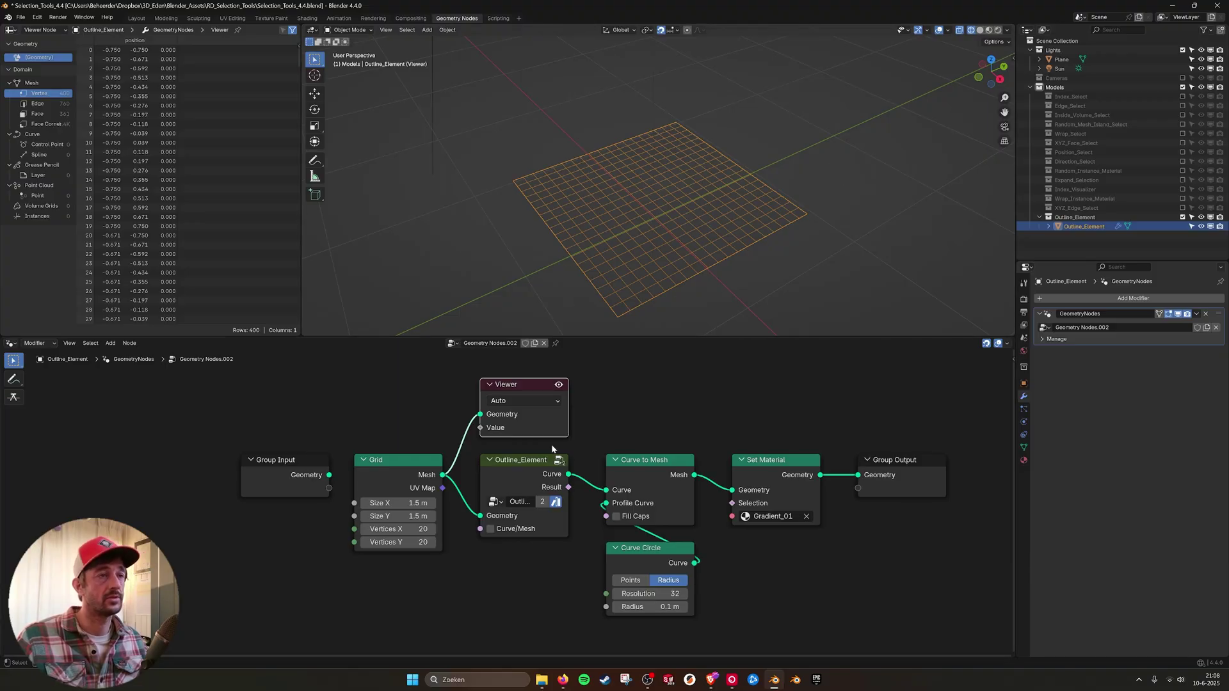
pyautogui.moveTo(569, 473); pyautogui.dragTo(650, 387)
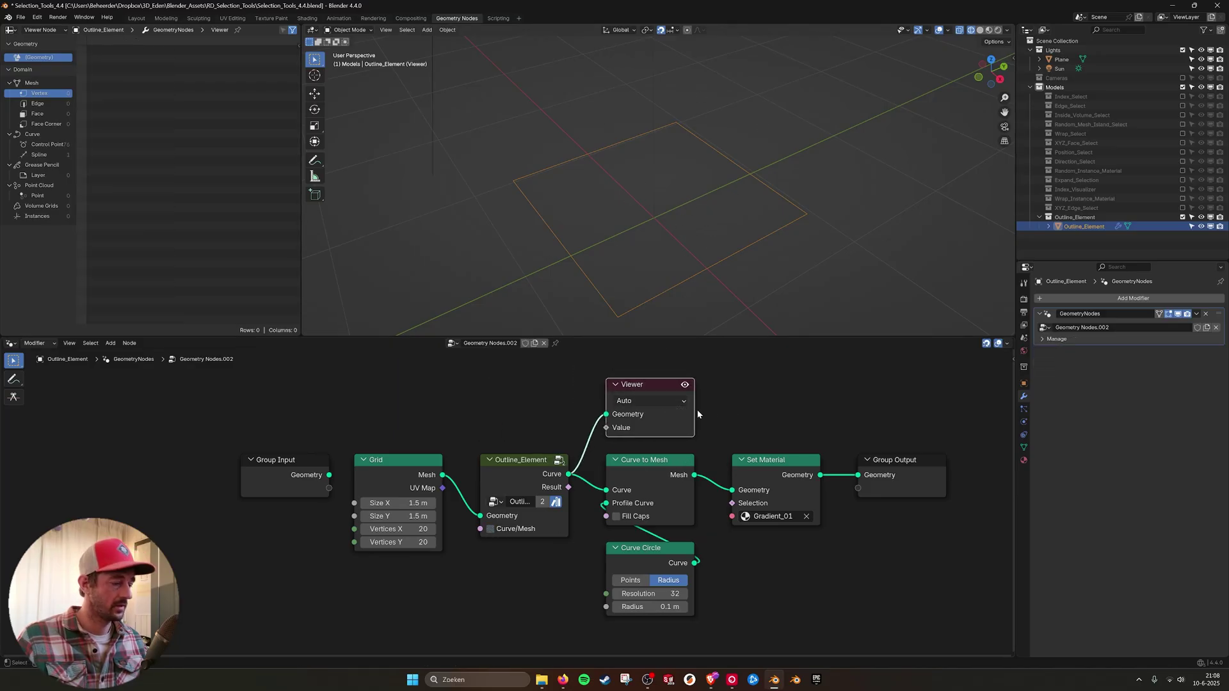
pyautogui.press('x')
# Step: Try the Curve/Mesh option on the Outline_Element node and switch it back off
pyautogui.click(491, 529)
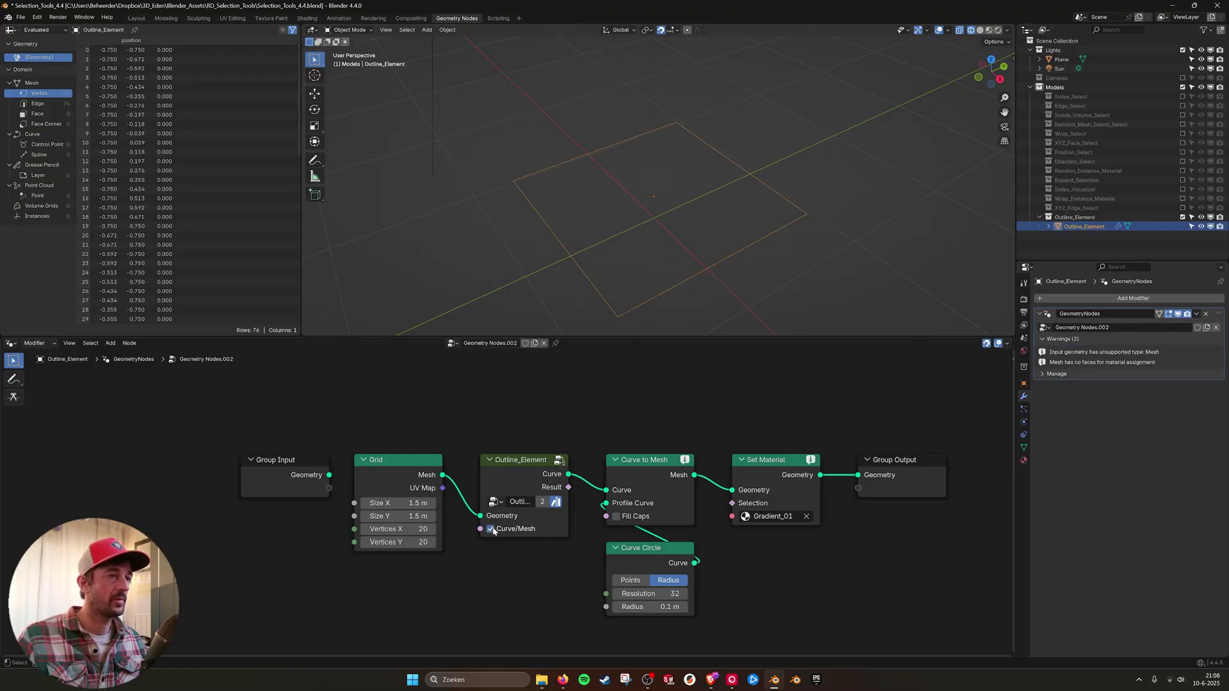
pyautogui.click(492, 530)
# Step: Open the Outline_Element group, examine its Delete Geometry, Greater Than, Edge Neighbors and Mesh to Curve nodes, and return to the parent tree
pyautogui.click(559, 461)
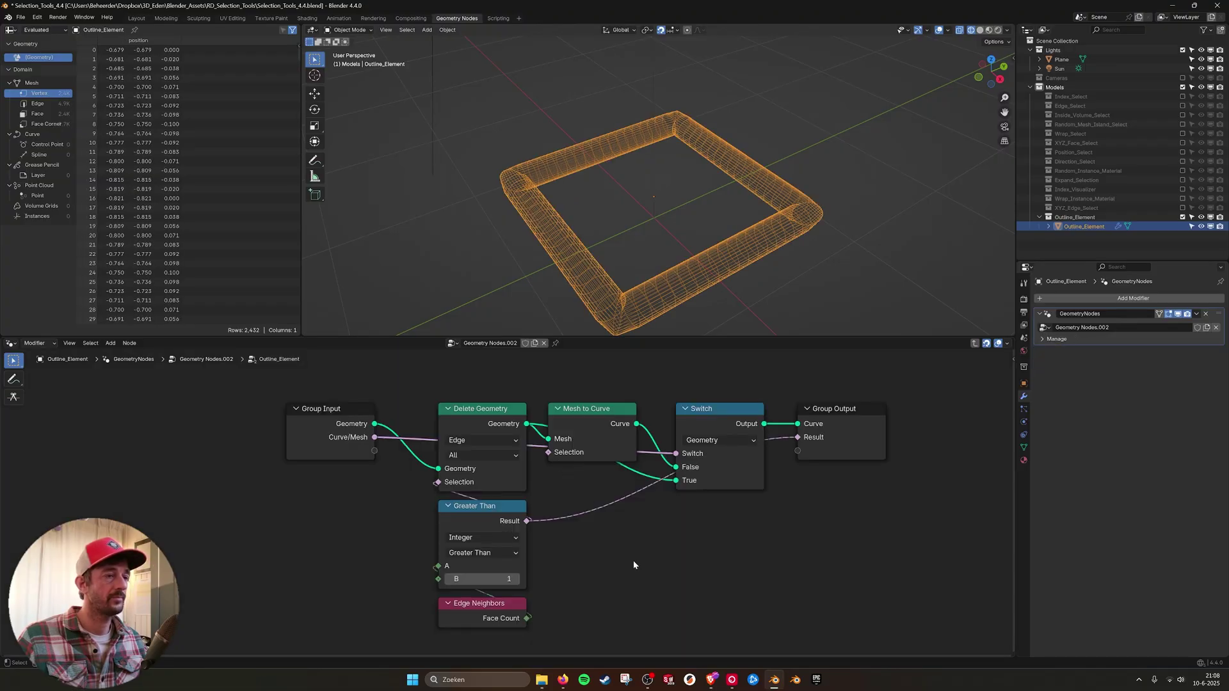
pyautogui.click(486, 418)
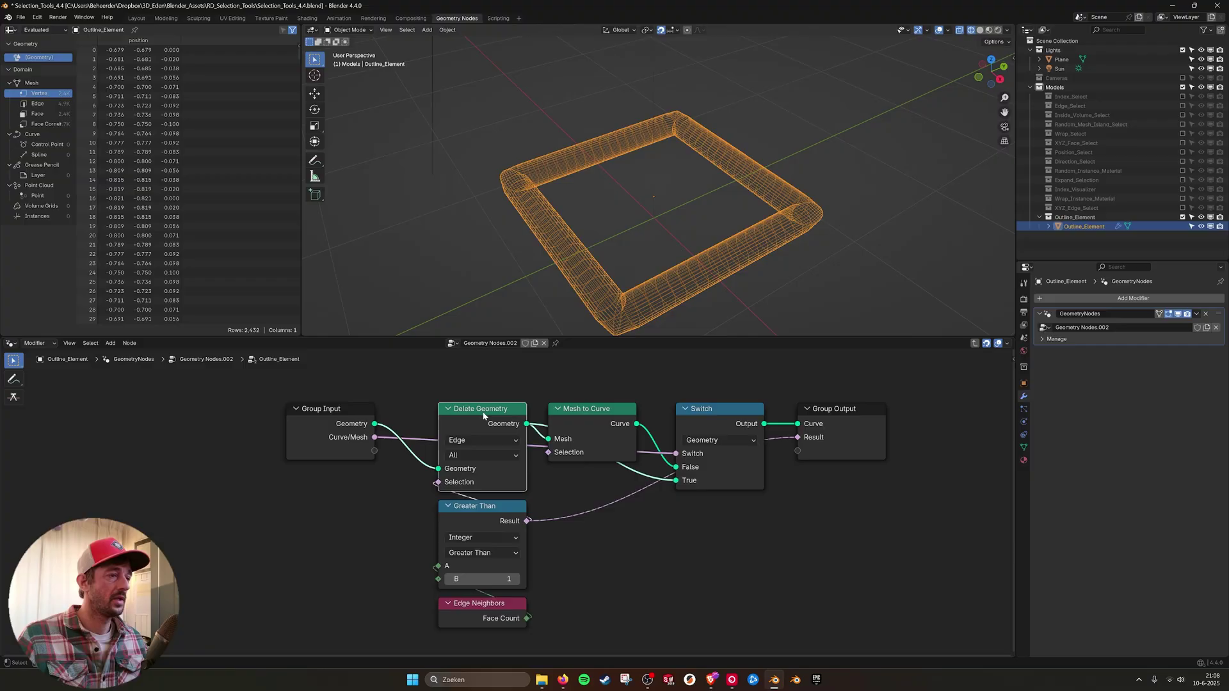
pyautogui.click(497, 508)
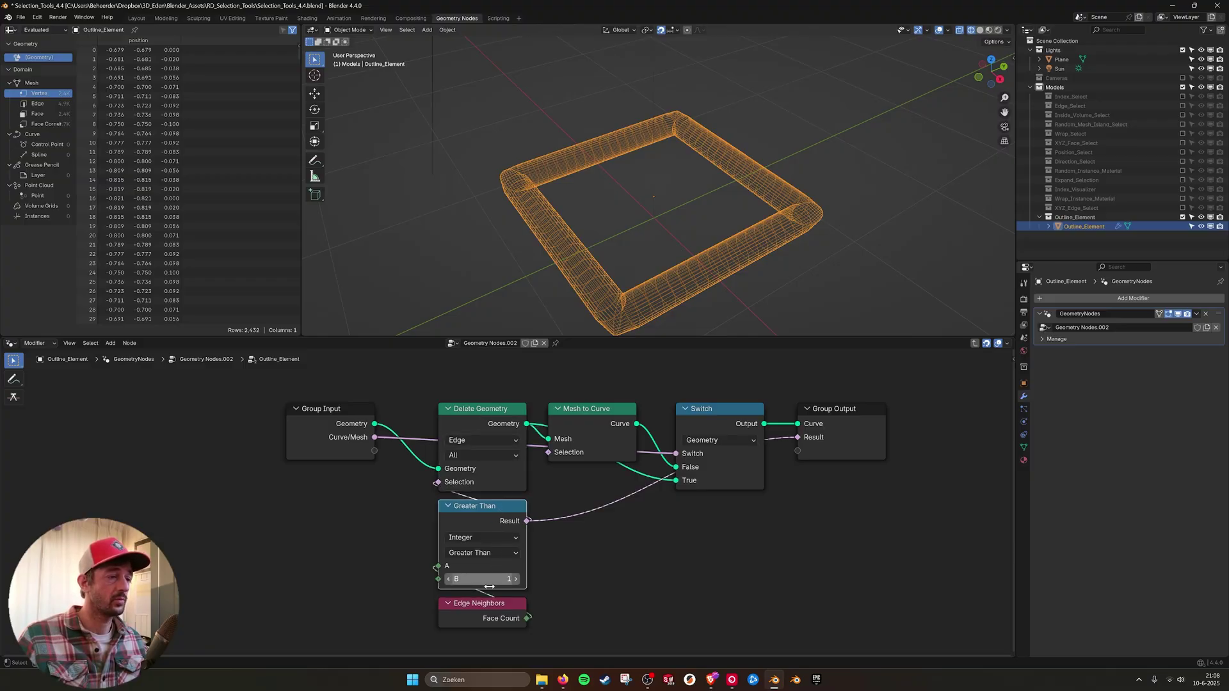
pyautogui.click(490, 616)
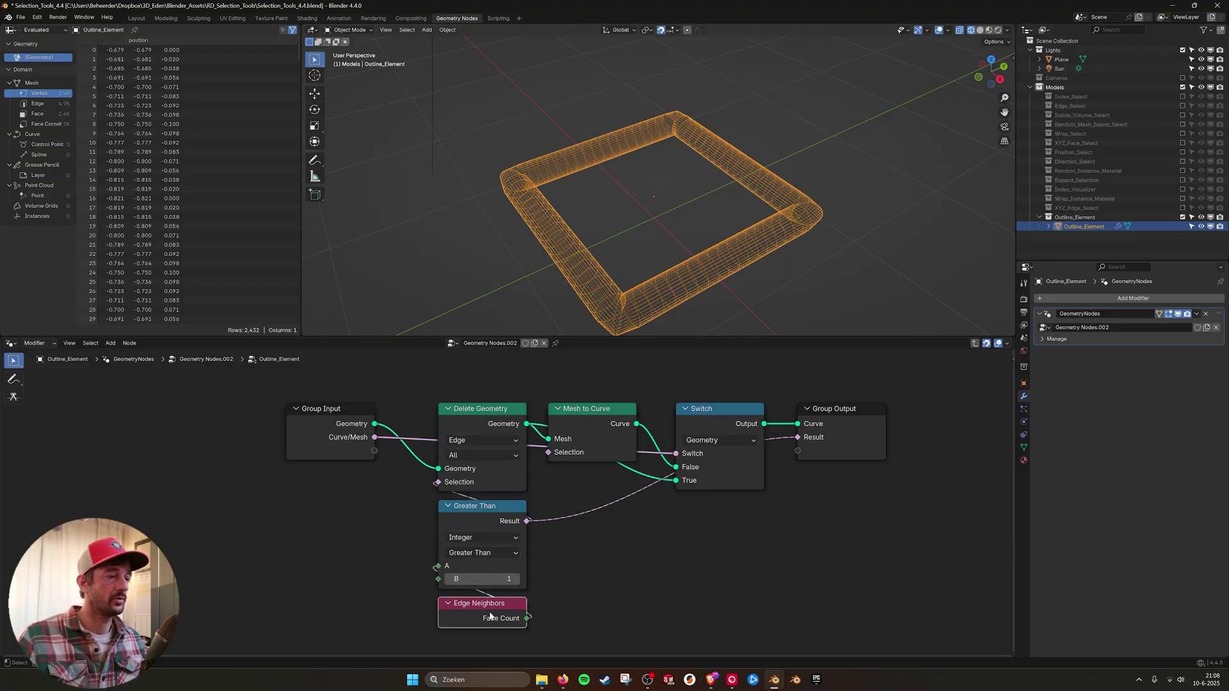
pyautogui.click(721, 580)
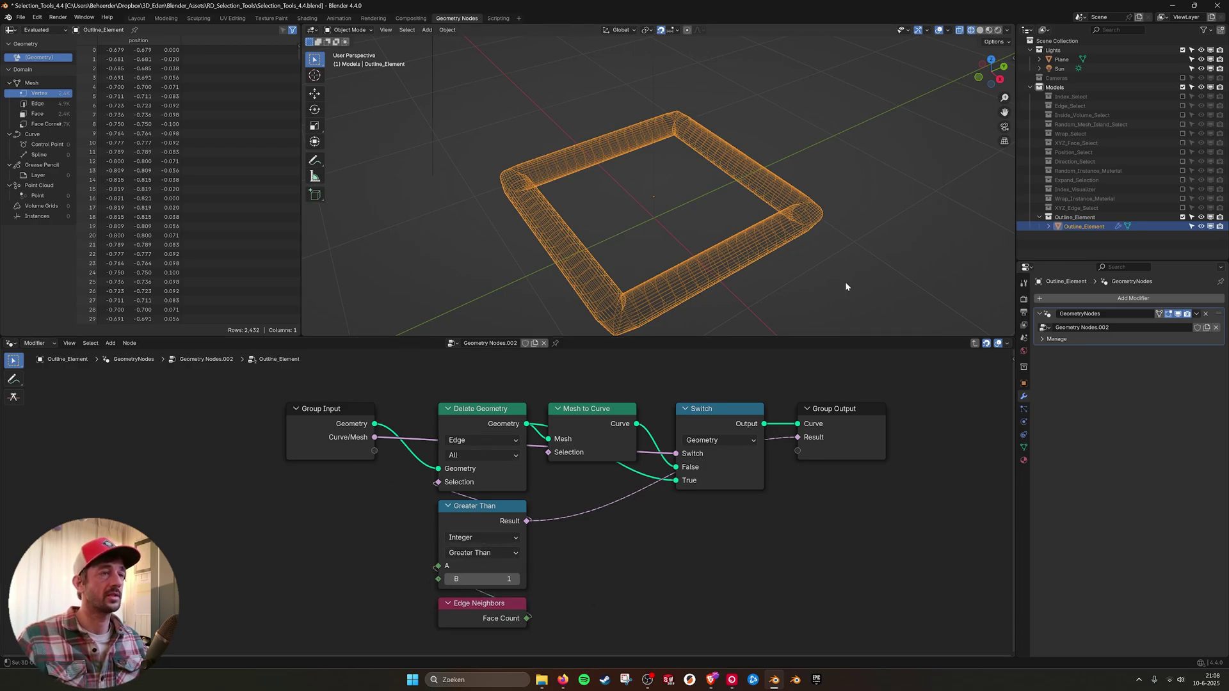
pyautogui.click(607, 414)
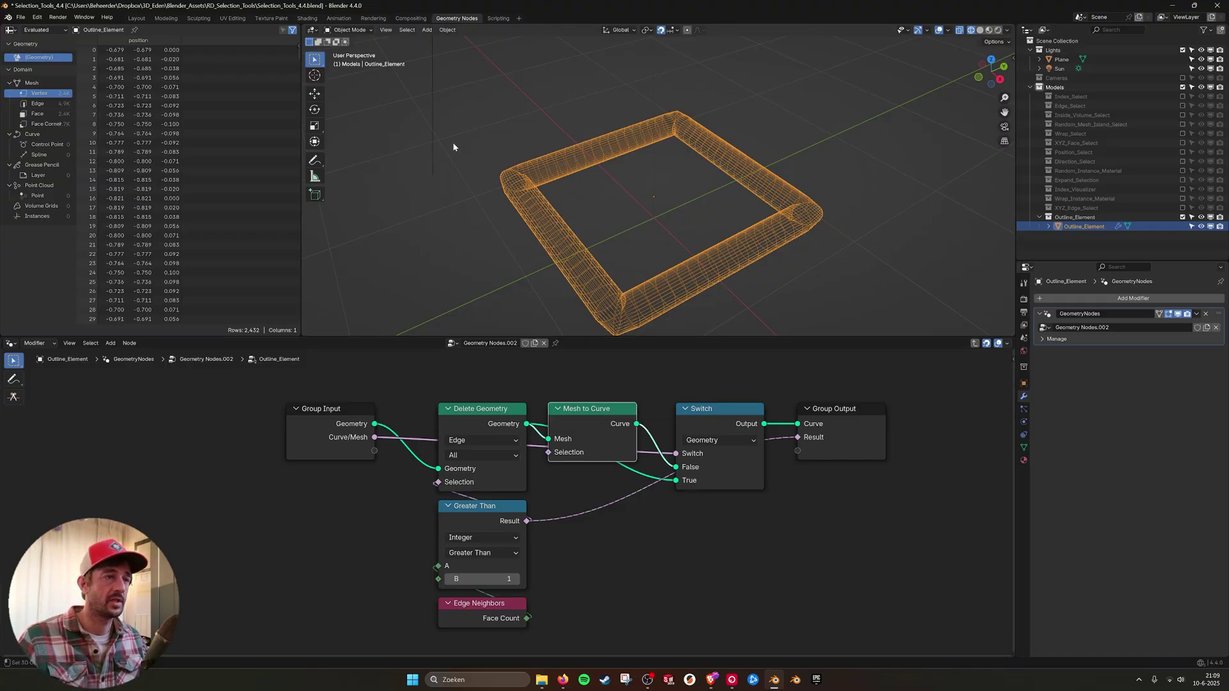
pyautogui.click(974, 343)
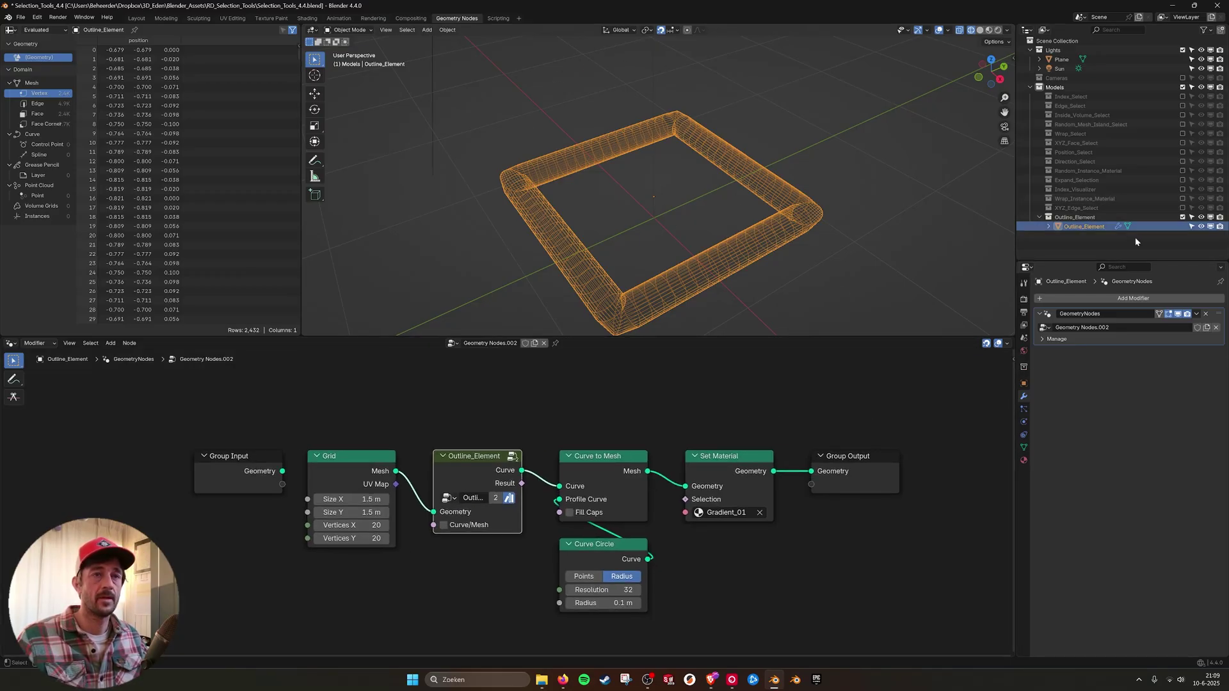
# Step: Exclude the Outline_Element collection, enable the XYZ_Face_Select collection and select its middle cube
pyautogui.click(1182, 217)
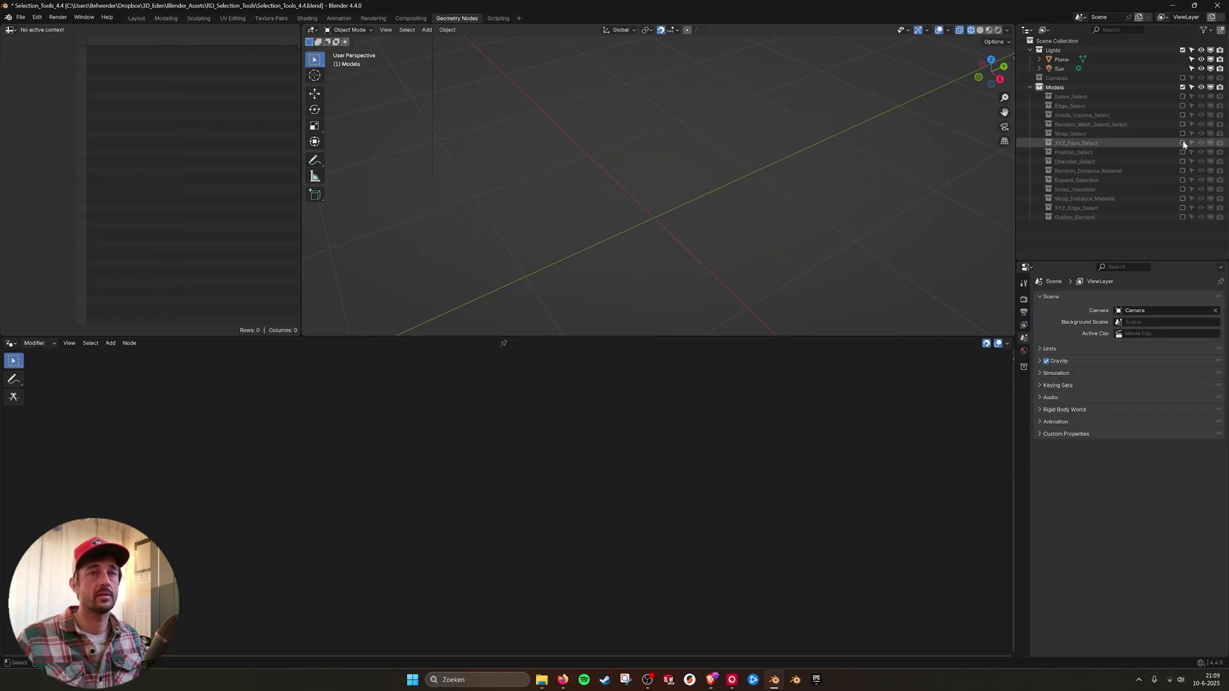
pyautogui.click(1183, 143)
pyautogui.click(642, 167)
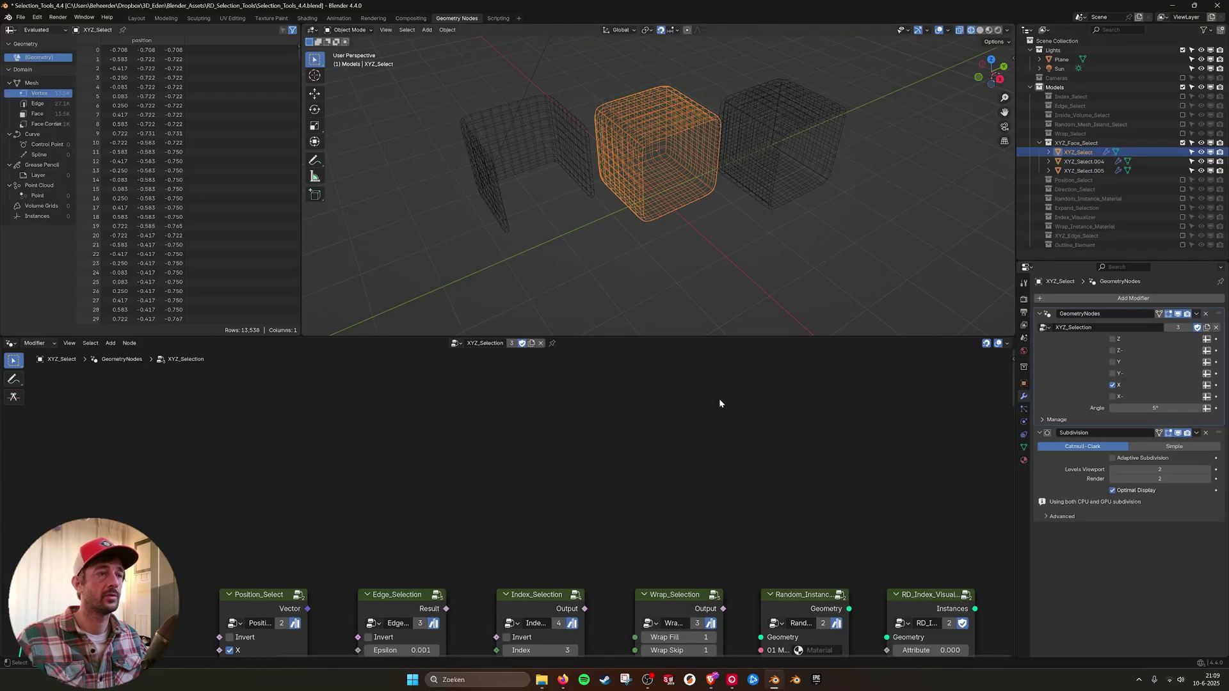
# Step: Look over the full set of selection node groups laid out in the XYZ_Selection tree
pyautogui.scroll(3, 767, 550)
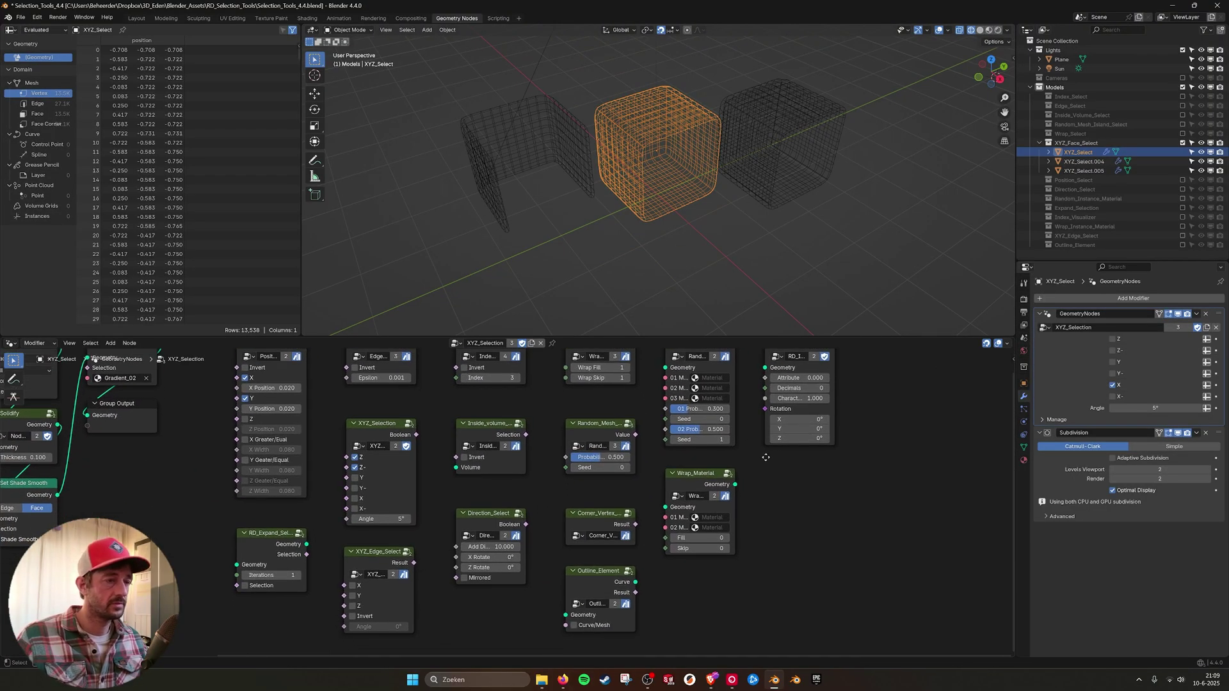
pyautogui.moveTo(763, 456); pyautogui.dragTo(771, 470, button='middle')
pyautogui.scroll(-1, 778, 467)
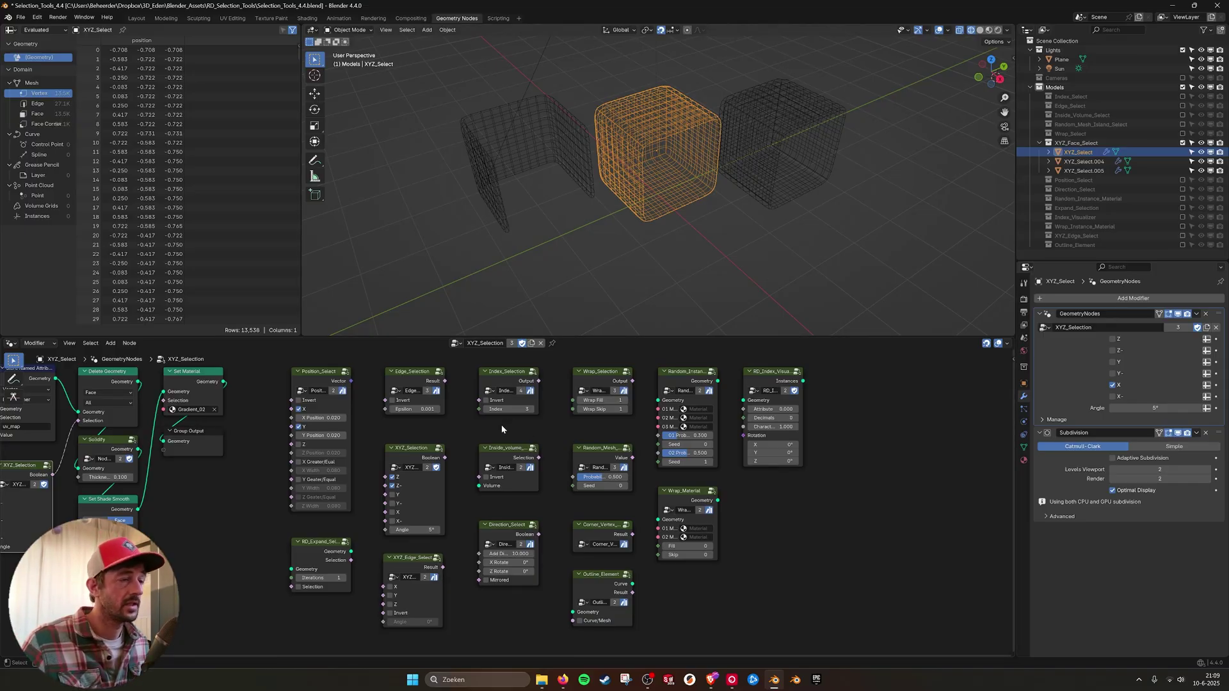
pyautogui.moveTo(613, 452)
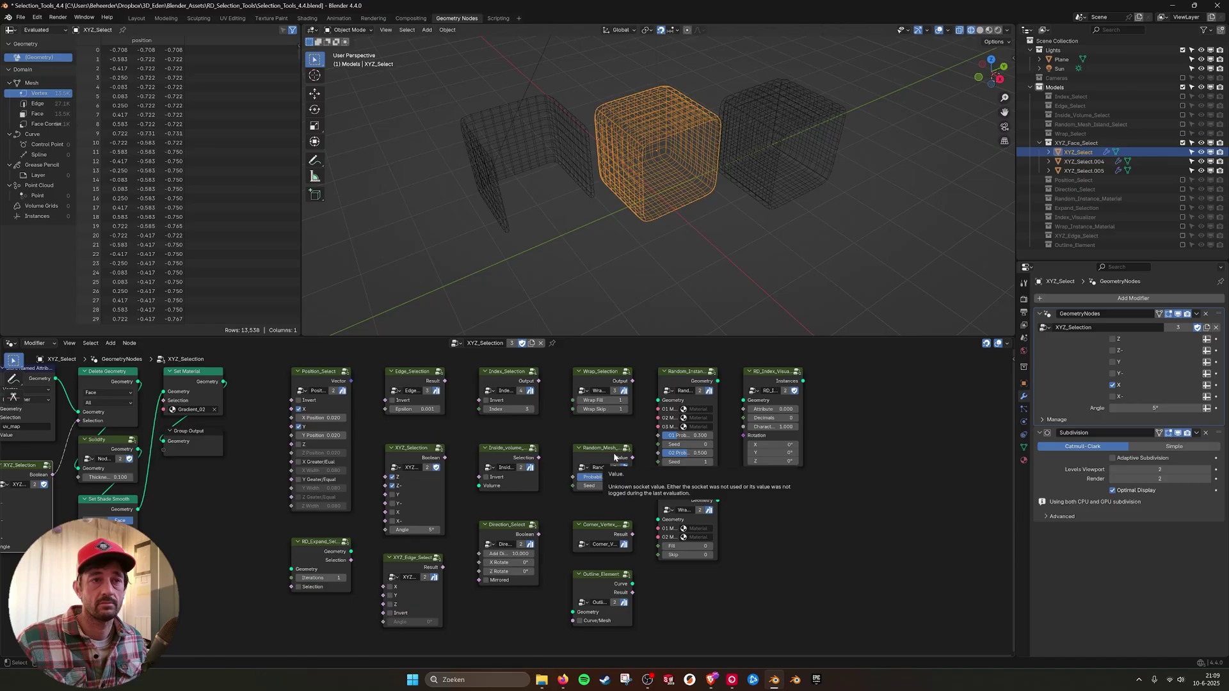
pyautogui.press('Home')
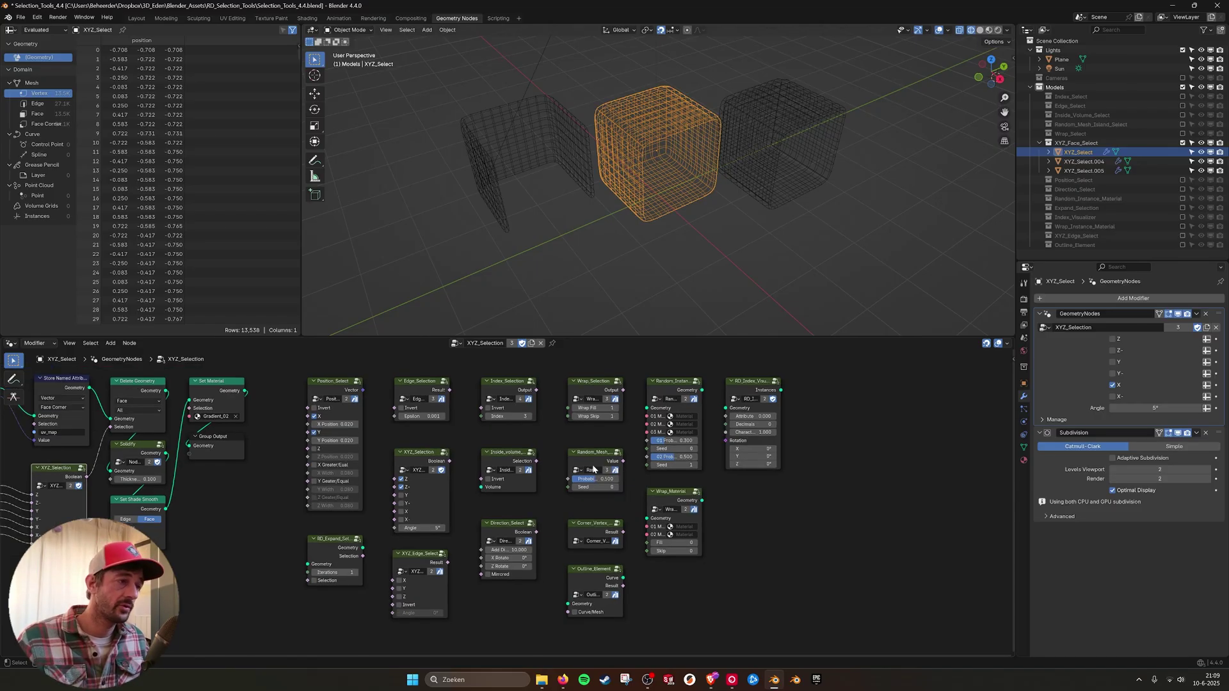